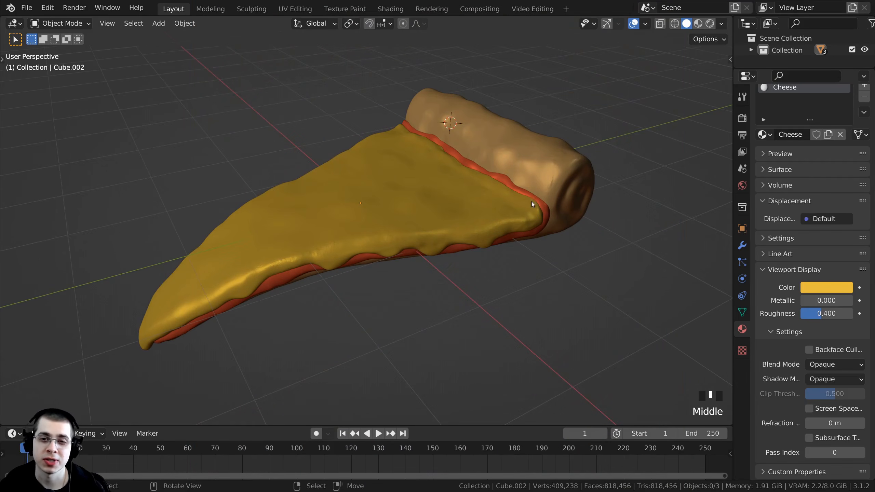
Select all three pizza slice objects and apply Shade Smooth to them
scroll(532, 201, "up", 4)
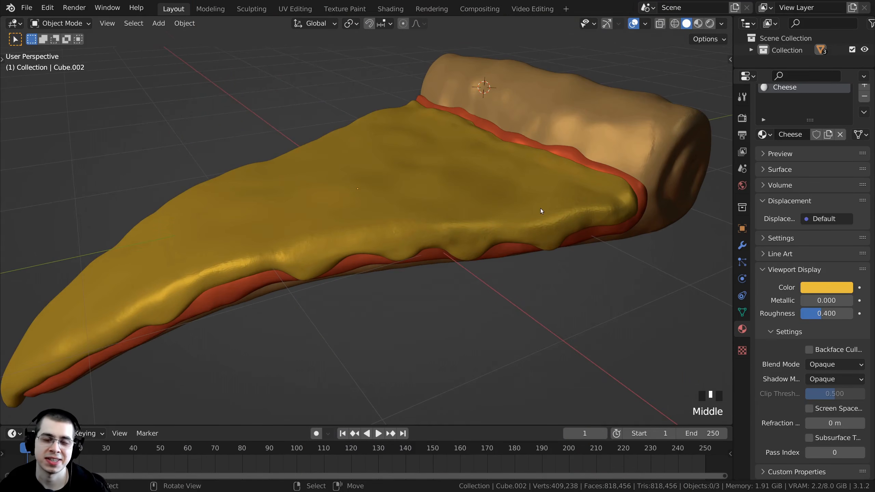
scroll(542, 212, "down", 3)
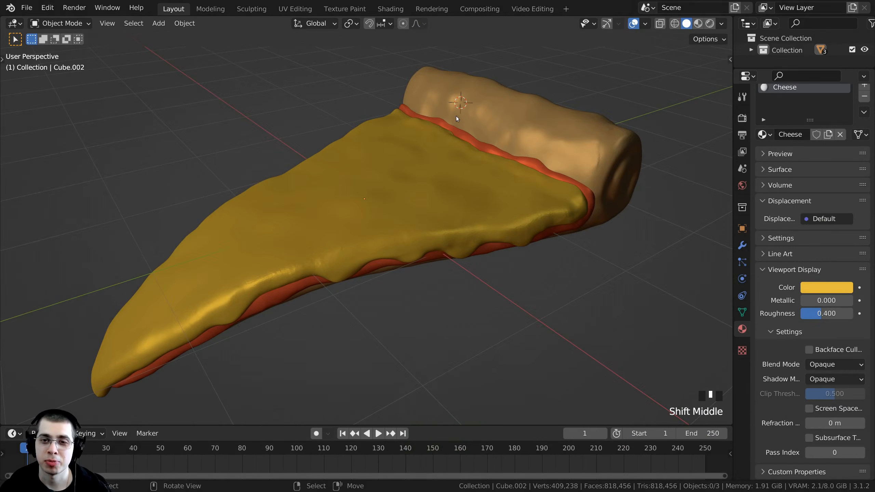
key("a")
scroll(409, 200, "up", 3)
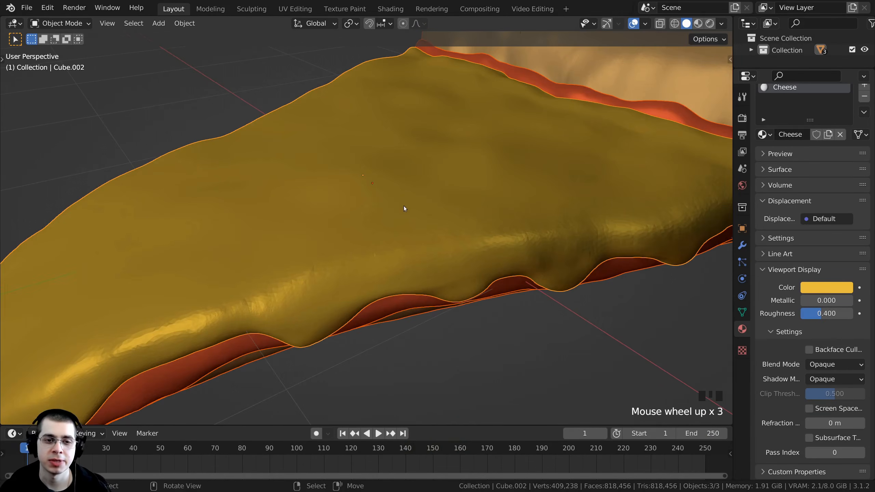
right_click(402, 188)
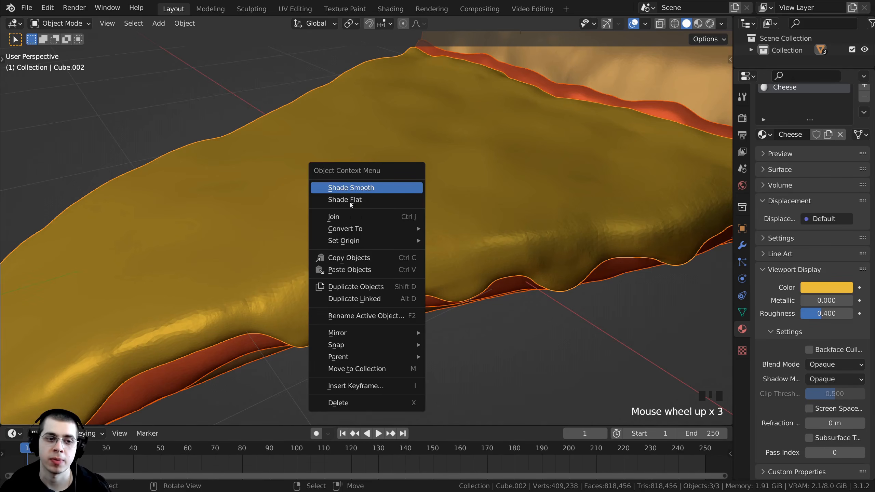
left_click(355, 188)
scroll(352, 182, "up", 1)
scroll(208, 240, "up", 1)
scroll(208, 243, "down", 3)
Add a camera to the pizza scene
middle_click_drag(207, 243, 421, 248, "shift")
scroll(377, 241, "down", 2)
middle_click_drag(297, 293, 354, 152)
scroll(320, 274, "down", 1)
key("shift+a")
mouse_move(355, 151)
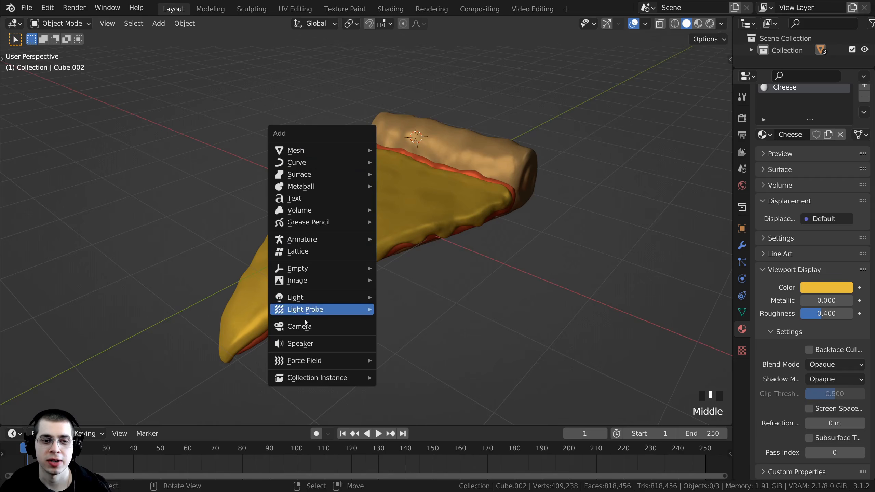
left_click(313, 330)
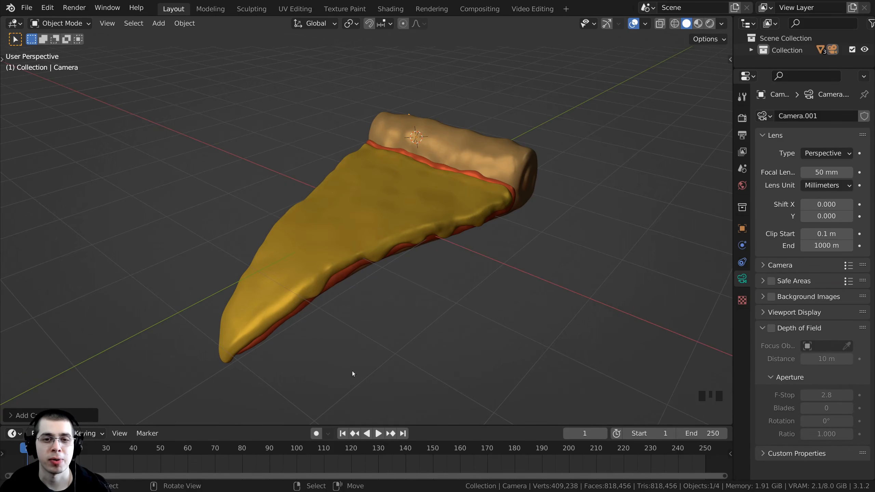
Align the new camera to the current angled view of the pizza slice
middle_click_drag(426, 333, 432, 308)
middle_click_drag(432, 308, 433, 301, "shift")
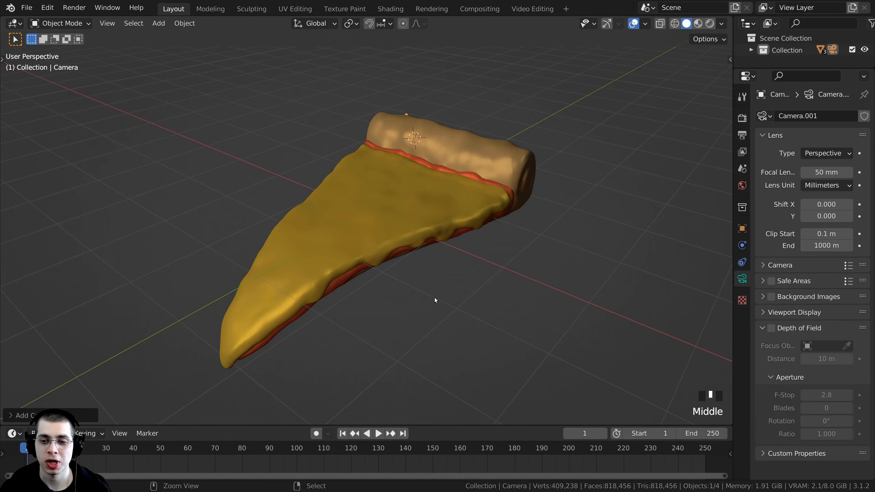
key("ctrl+alt+KP_0")
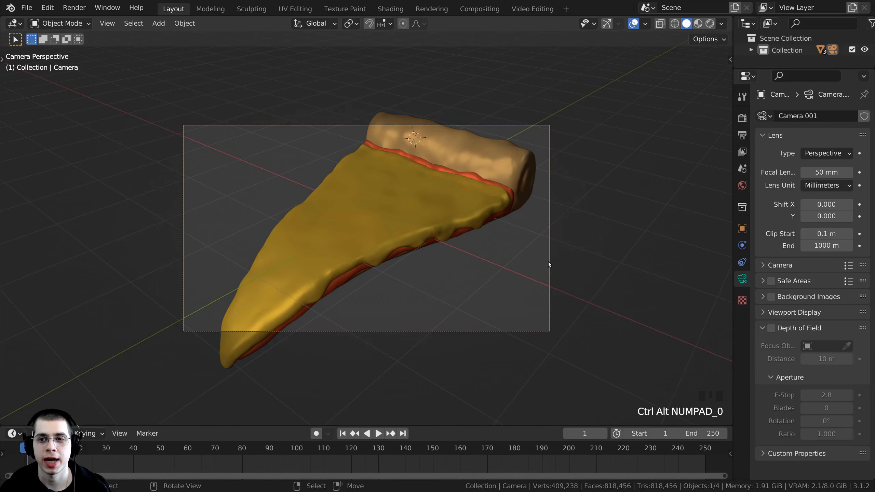
right_click(517, 127)
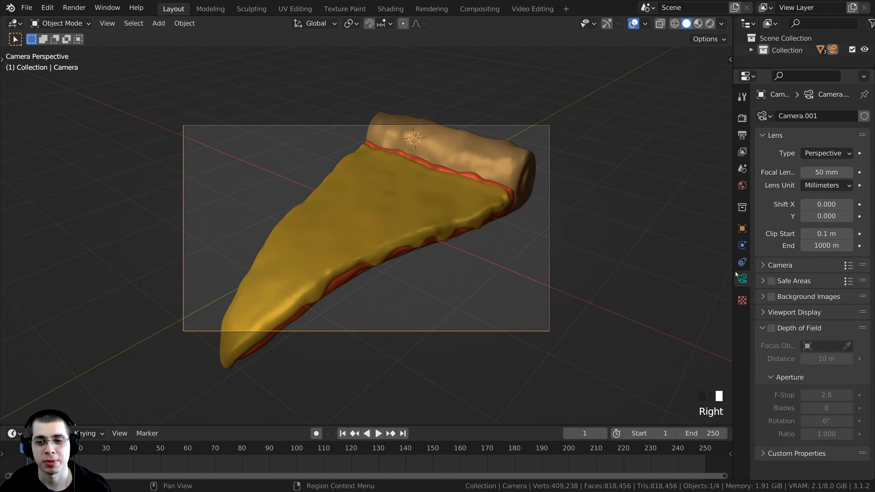
Widen the properties area and set the camera's focal length to 90 mm
left_click_drag(736, 274, 660, 274)
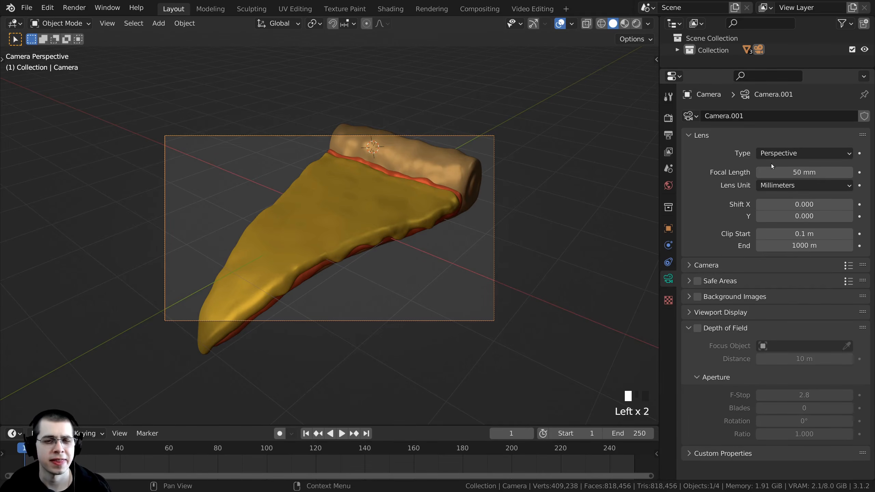
mouse_move(799, 166)
left_mouse_down()
mouse_move(844, 166)
mouse_move(792, 168)
left_mouse_up()
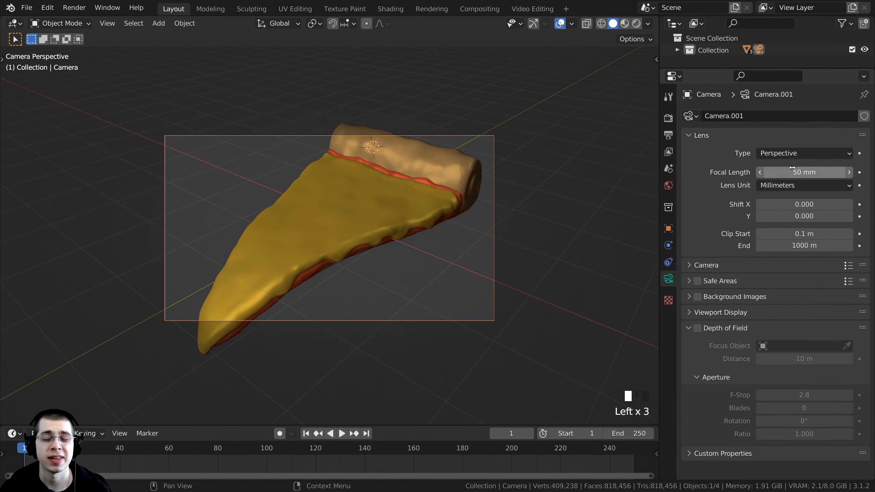
left_click(798, 173)
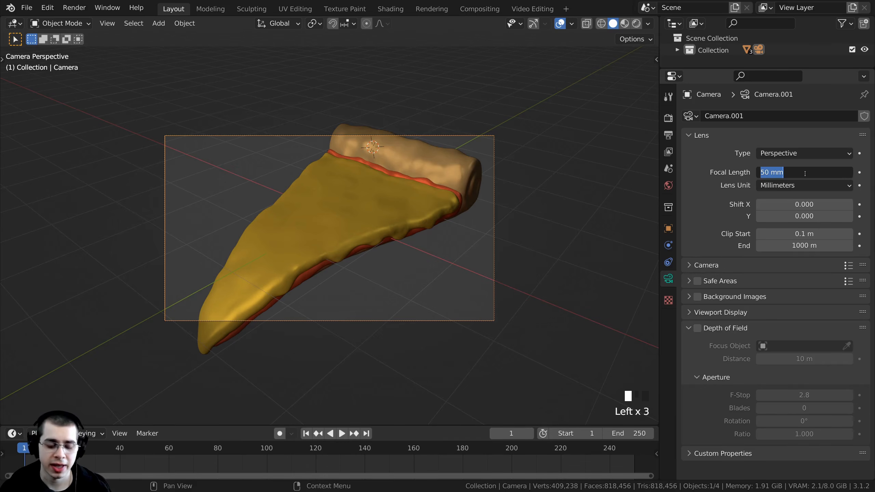
type("90")
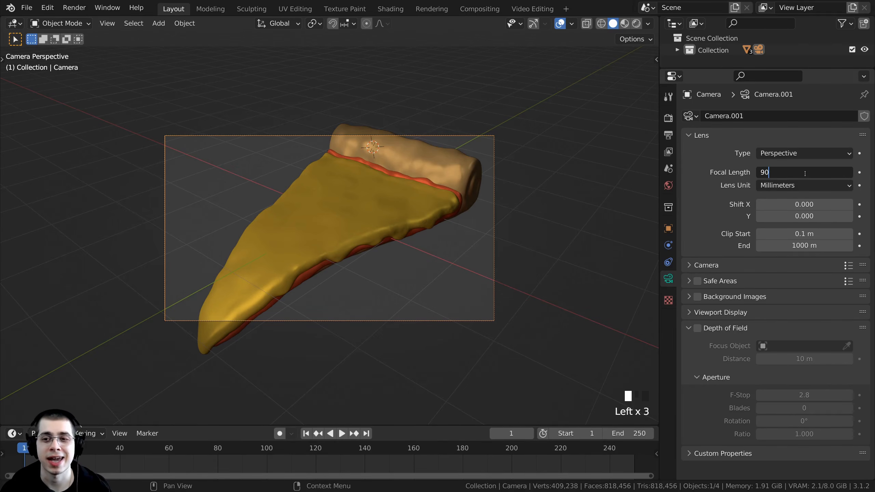
key("Return")
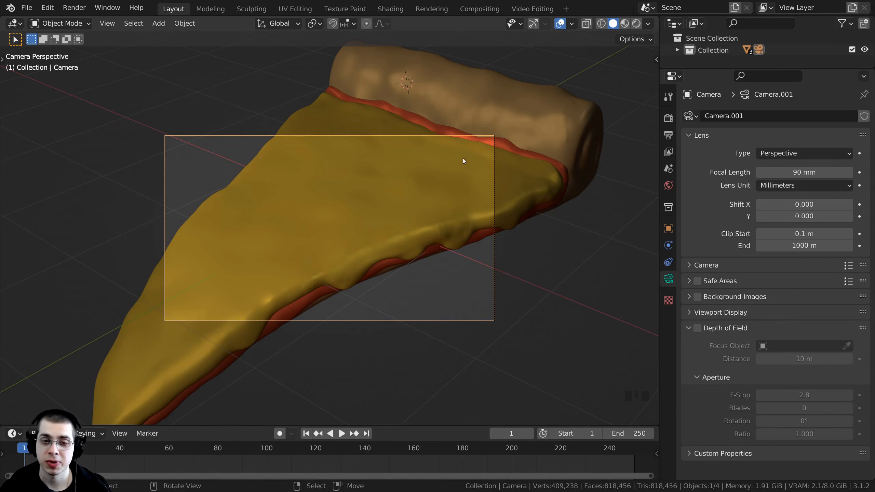
Move the camera back along its local Z axis and recentre the pizza slice in the frame
key("g")
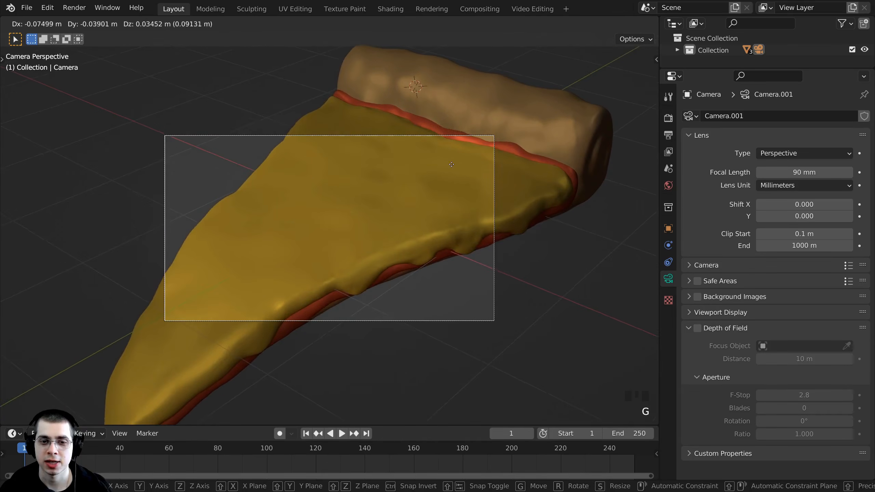
key("z")
key("z")
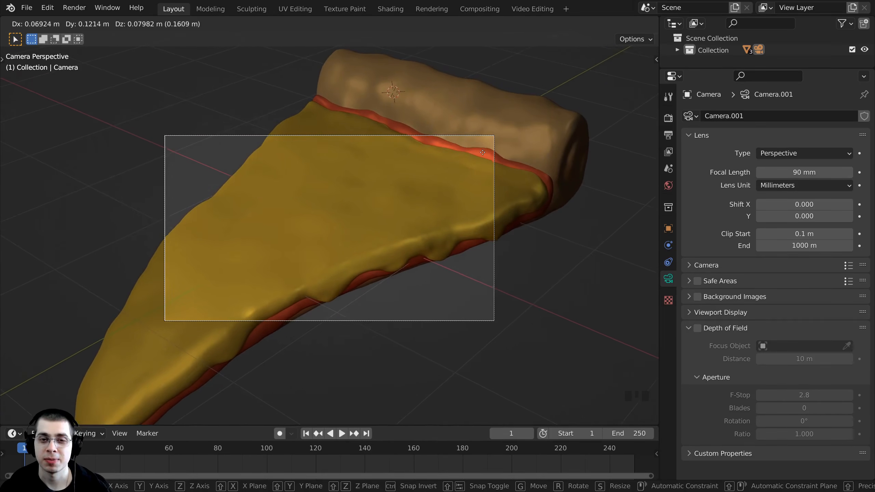
left_click(482, 349)
key("g")
left_click(504, 313)
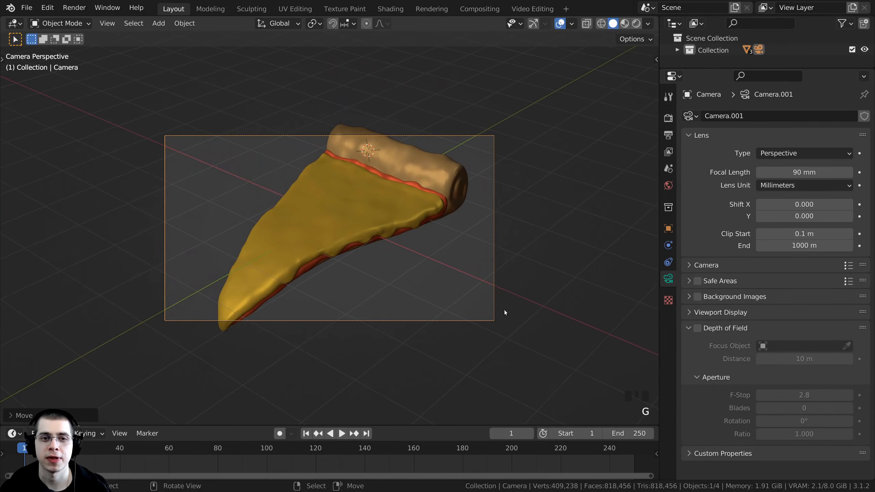
Set the render output resolution to 1920 px in both X and Y for a square image
left_click(668, 117)
left_click(667, 135)
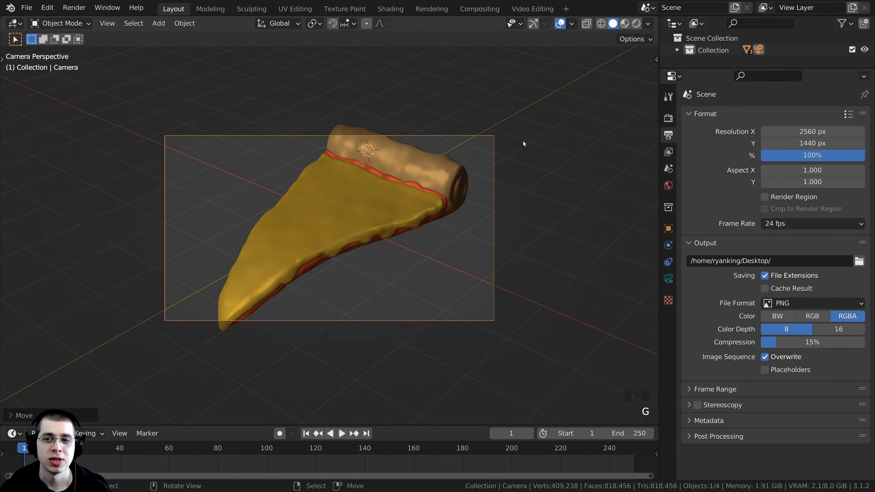
left_click(793, 130)
left_click(793, 128)
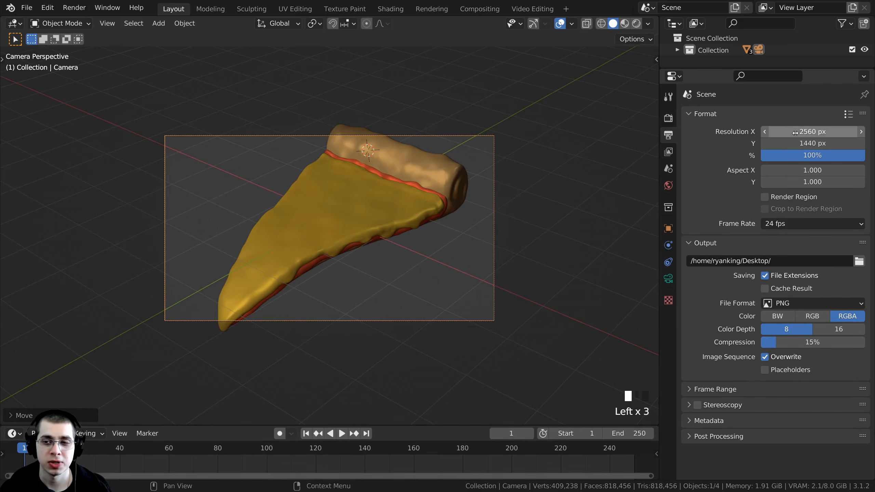
mouse_move(799, 132)
left_mouse_down()
mouse_move(798, 143)
mouse_move(800, 134)
left_mouse_up()
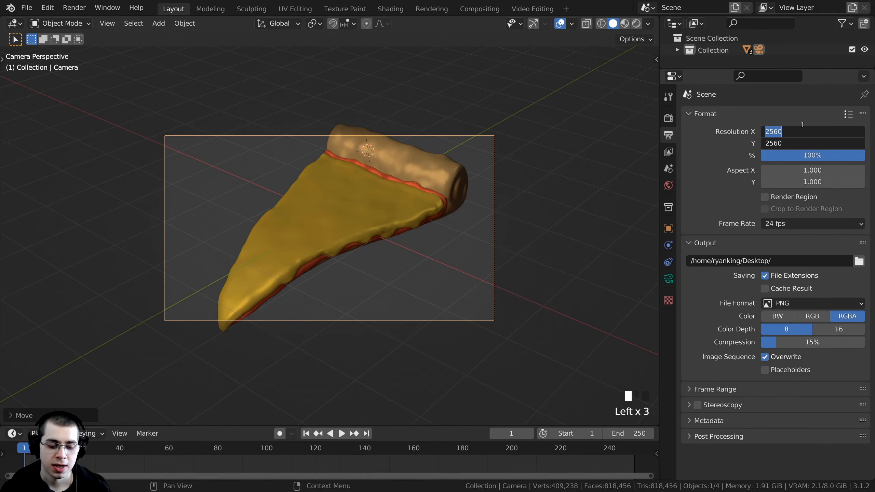
type("19")
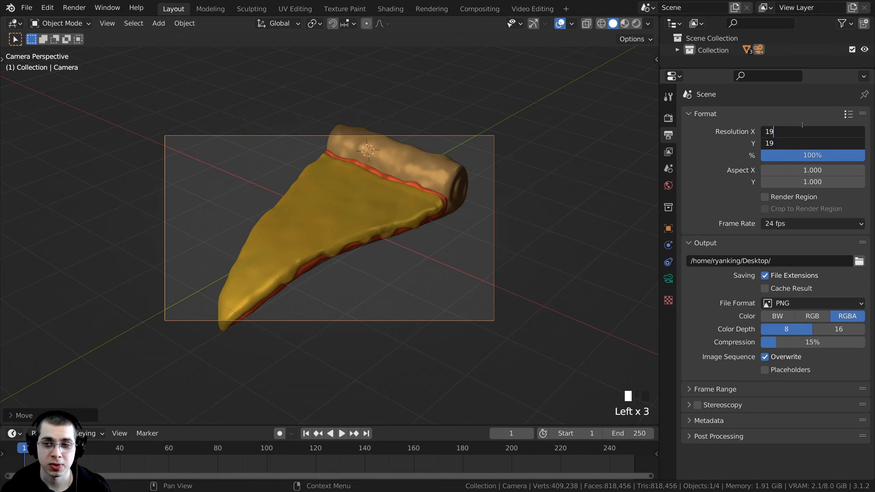
type("20")
key("Return")
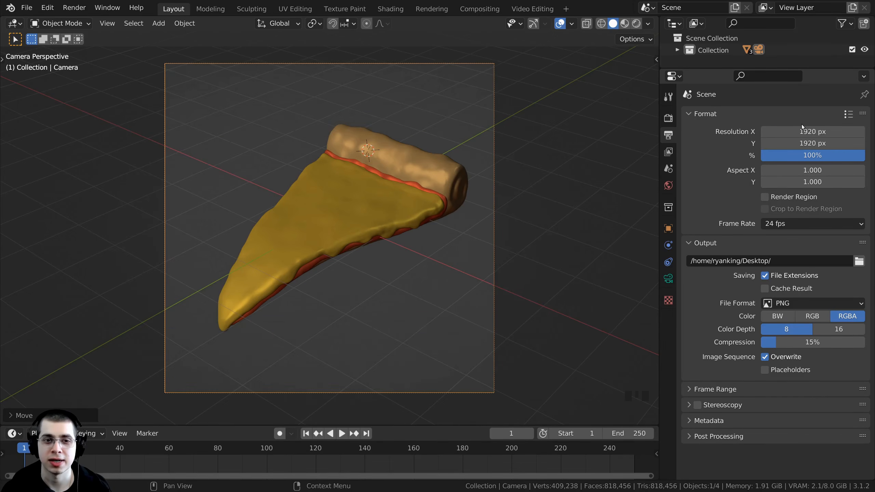
Shift the camera slightly sideways and vertically to centre the pizza slice in the square frame
key("g")
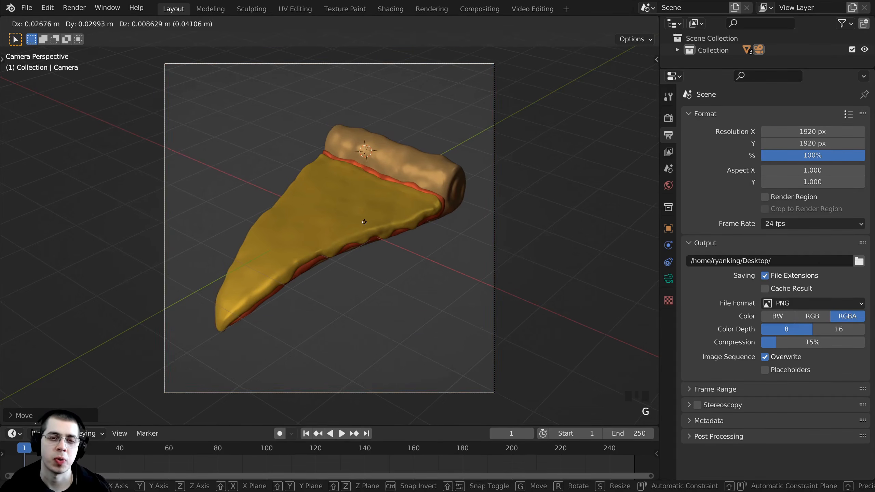
left_click(407, 189)
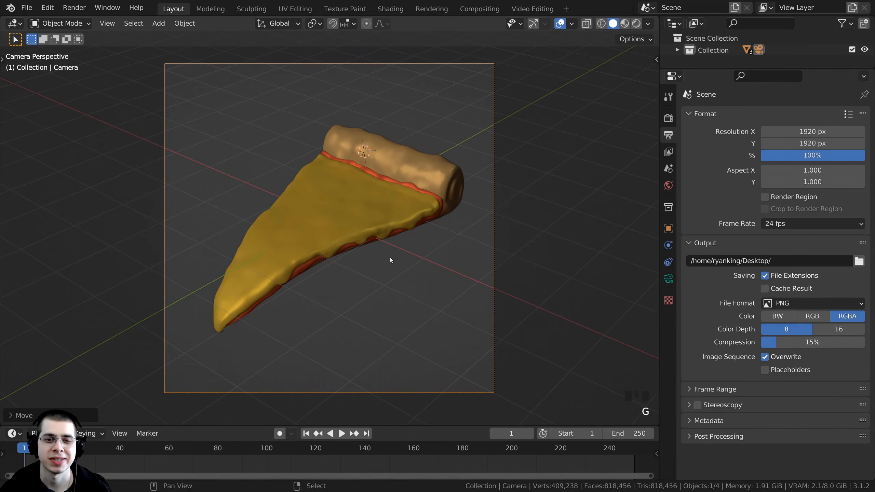
mouse_move(390, 257)
middle_mouse_down("shift")
mouse_move(411, 246)
mouse_move(398, 260)
middle_mouse_up("shift")
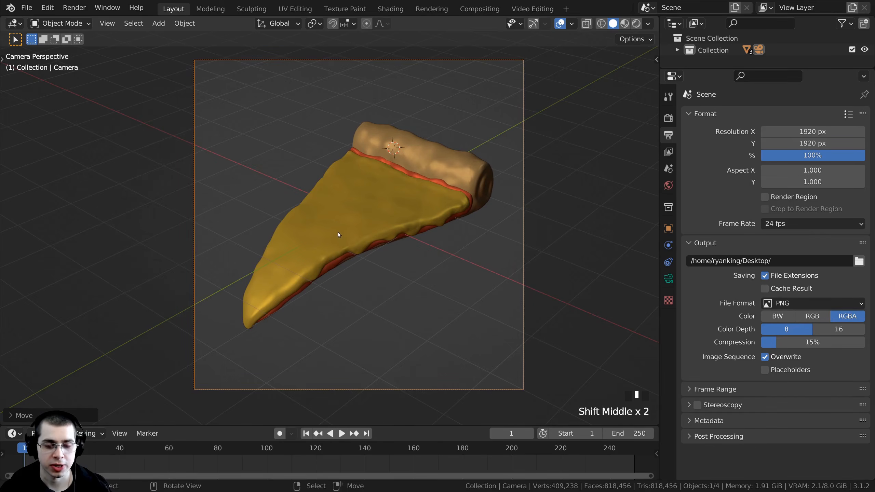
key("g")
left_click(360, 243)
Move the camera closer to the pizza slice along its local Z axis
key("g")
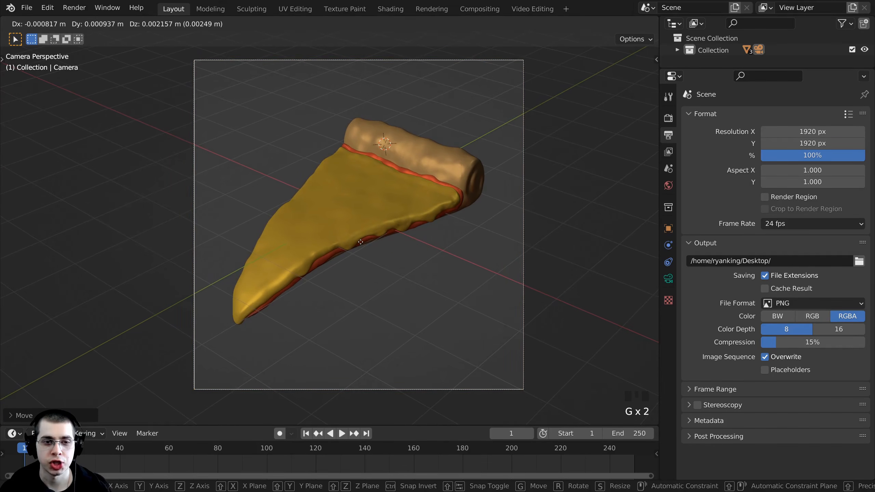
key("z")
key("z")
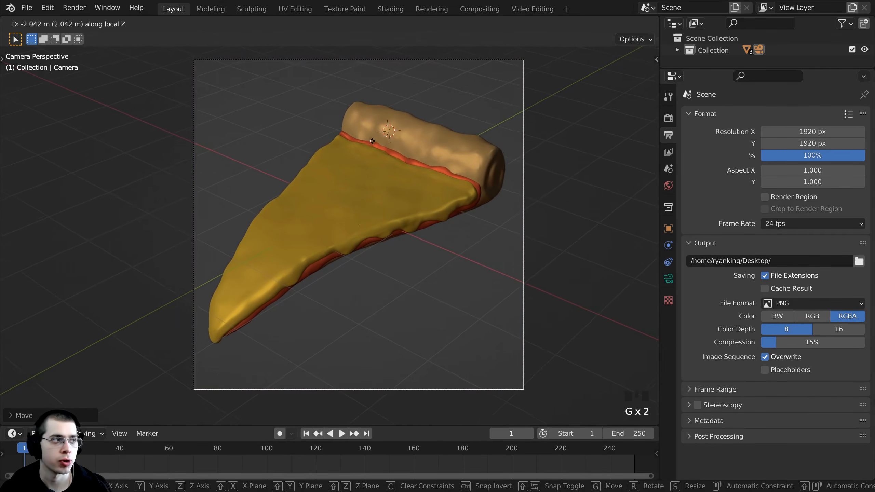
left_click(381, 106)
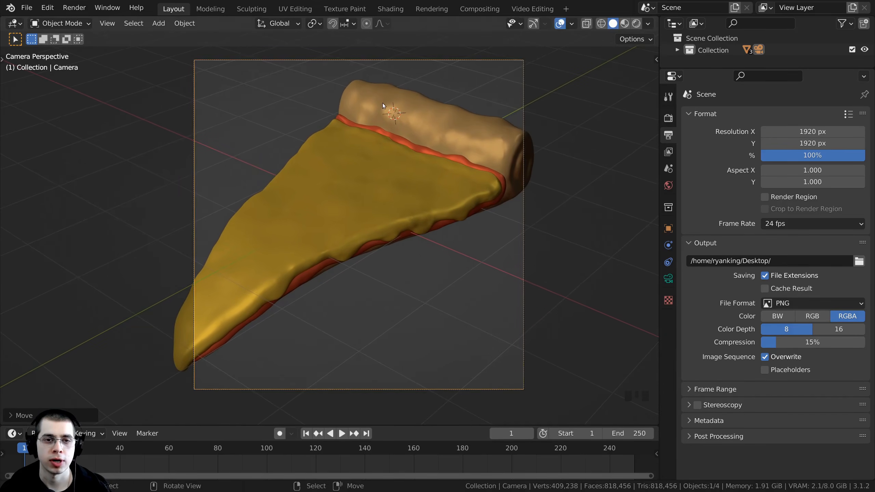
Tilt the camera with a trackball rotation, then reposition it and pull back until the whole slice fits the frame
key("g")
key("r")
key("r")
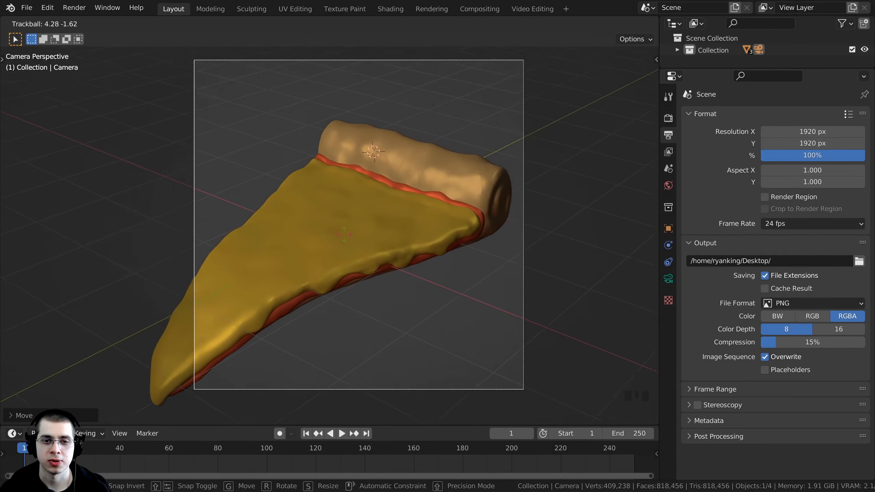
left_click(365, 264)
key("g")
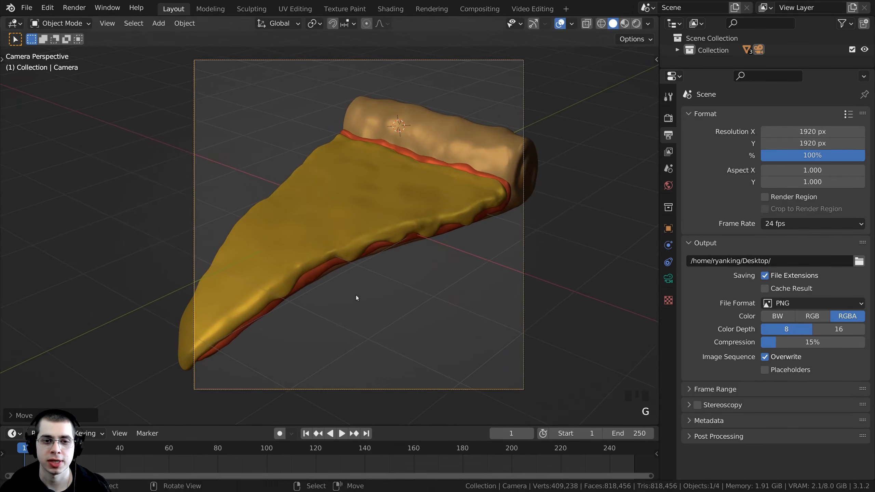
key("g")
key("g")
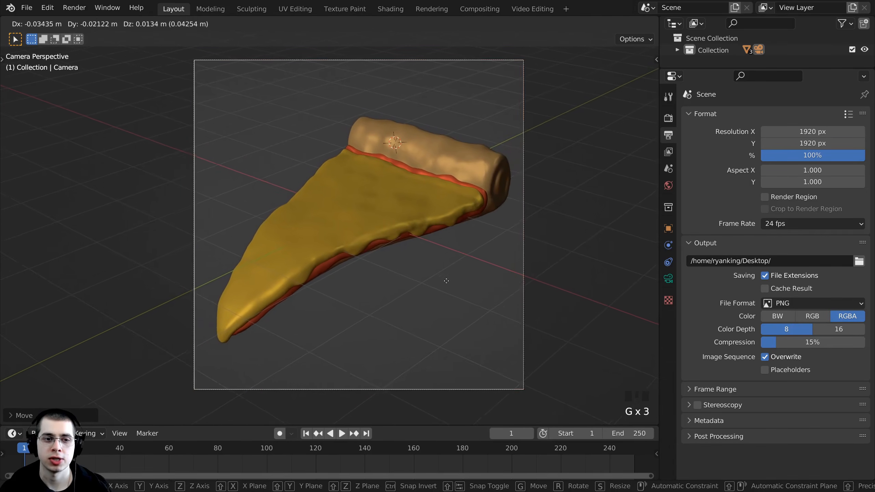
left_click(437, 283)
Fine-tune the camera's rotation, position and distance so the slice fills most of the square frame
key("r")
key("r")
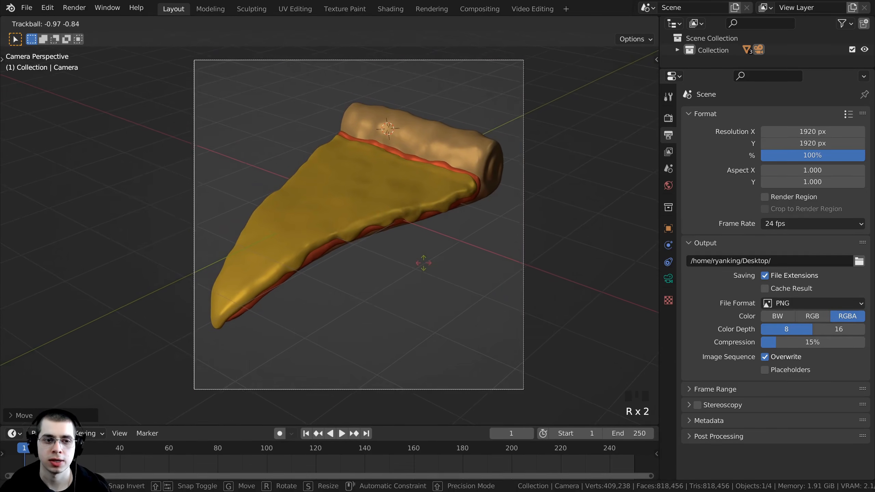
left_click(423, 260)
key("g")
left_click(419, 249)
key("g")
middle_click(419, 249)
scroll(333, 407, "up", 1)
left_click(333, 408)
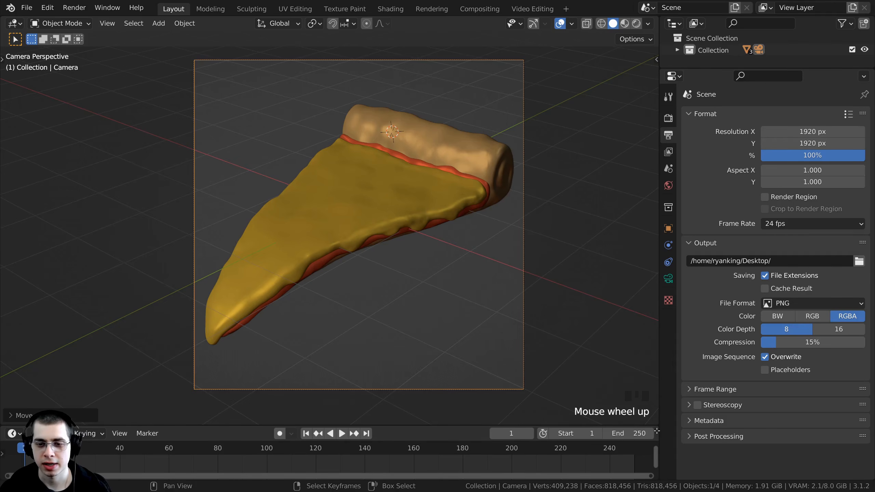
Collapse the timeline to enlarge the 3D viewport and recentre the camera frame in it
left_click_drag(657, 431, 647, 466)
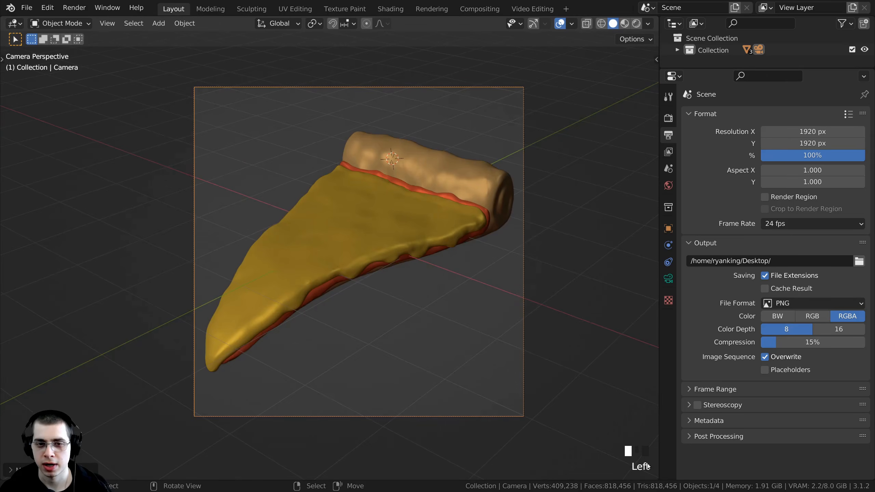
middle_click_drag(333, 258, 314, 235, "shift")
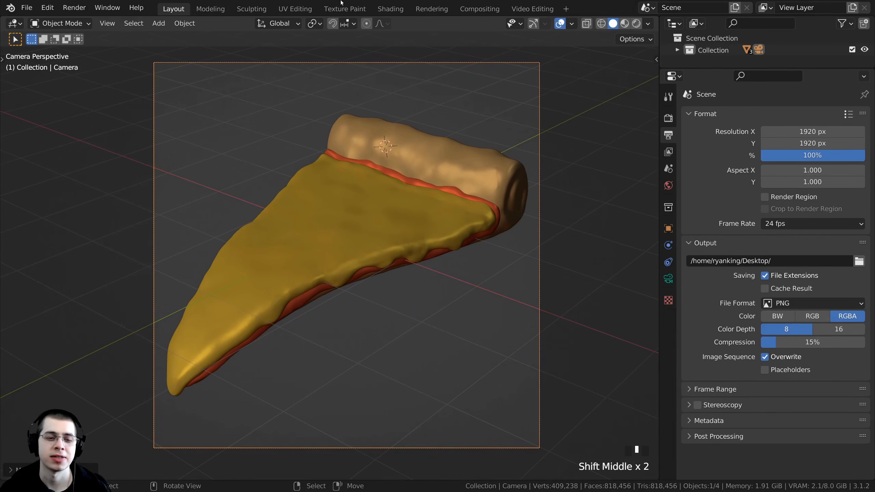
Set the world background color to an Environment Texture and load the image pillars_1k.hdr
middle_click_drag(396, 173, 394, 175, "shift")
scroll(374, 150, "down", 1)
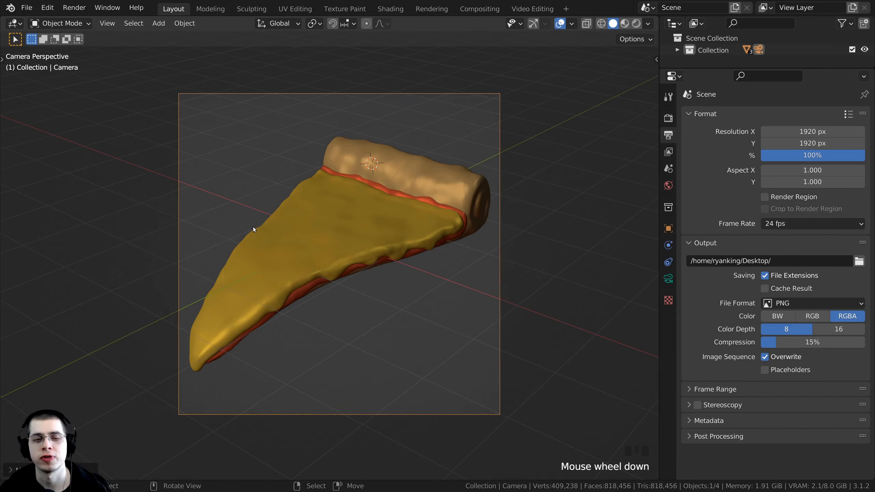
middle_click_drag(636, 195, 634, 196, "shift")
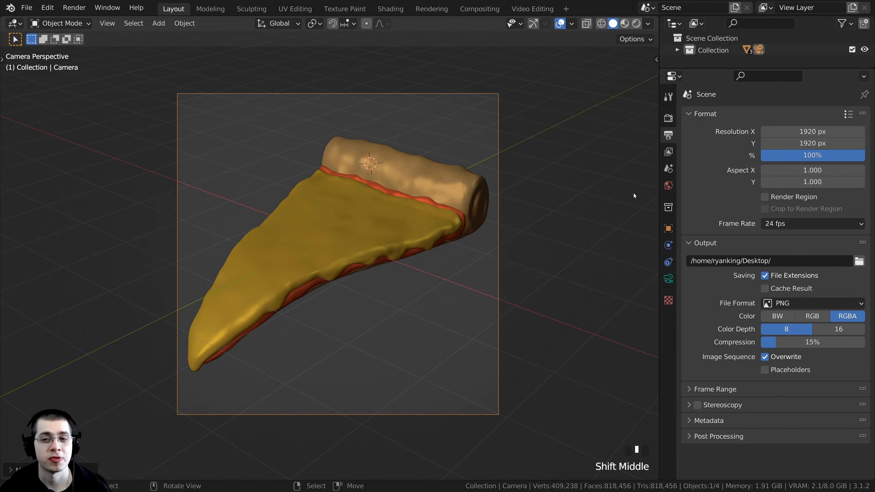
left_click(668, 186)
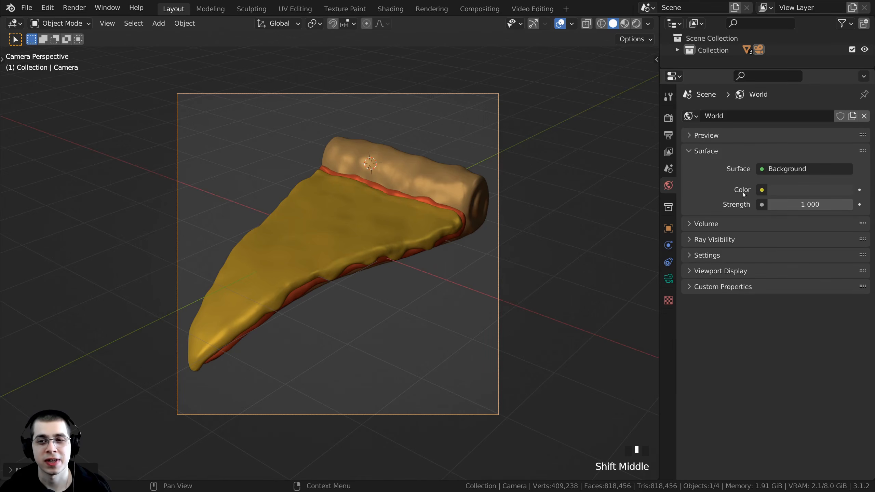
left_click(763, 190)
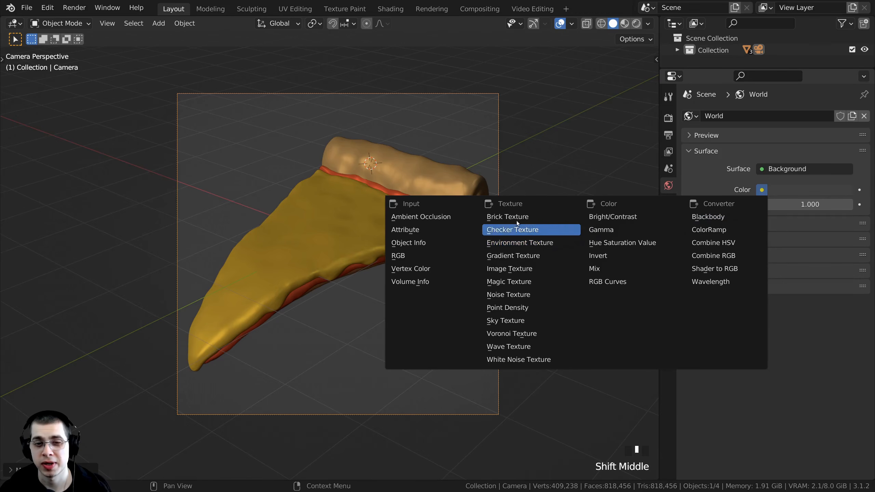
left_click(515, 241)
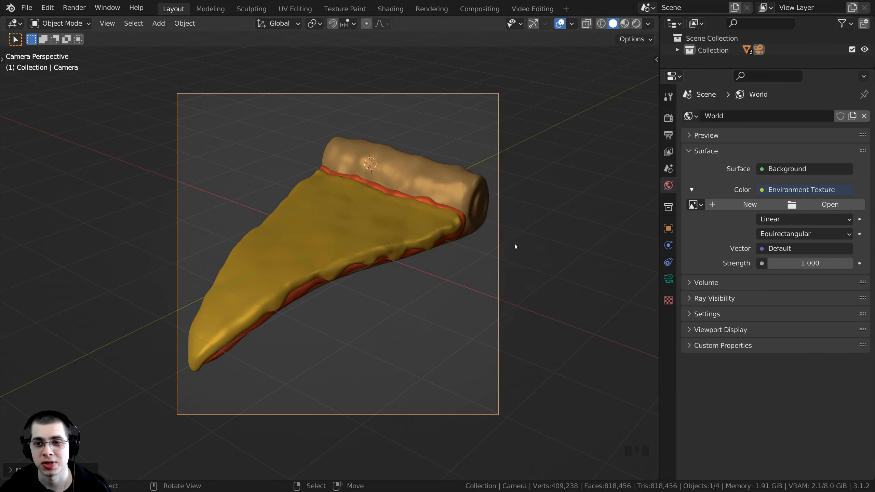
left_click(814, 205)
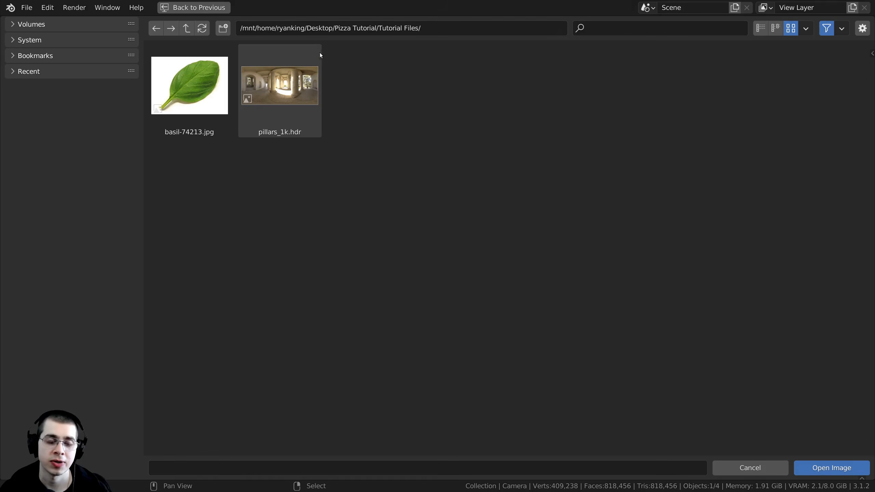
left_click(280, 91)
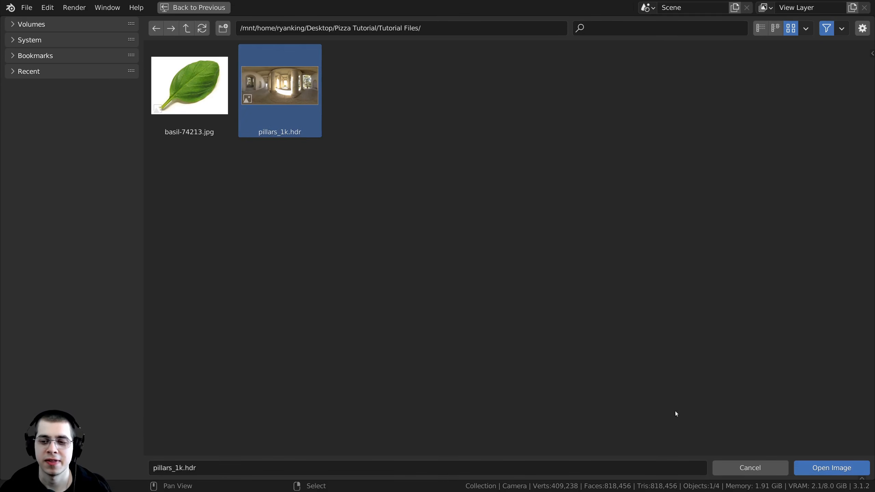
left_click(827, 468)
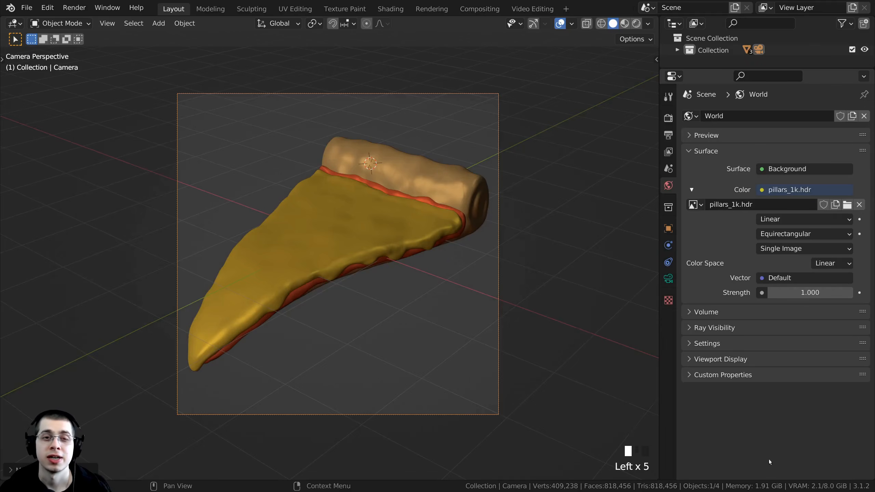
Switch the viewport to Rendered shading to preview the slice under the HDRI lighting
scroll(455, 331, "down", 2)
key("z")
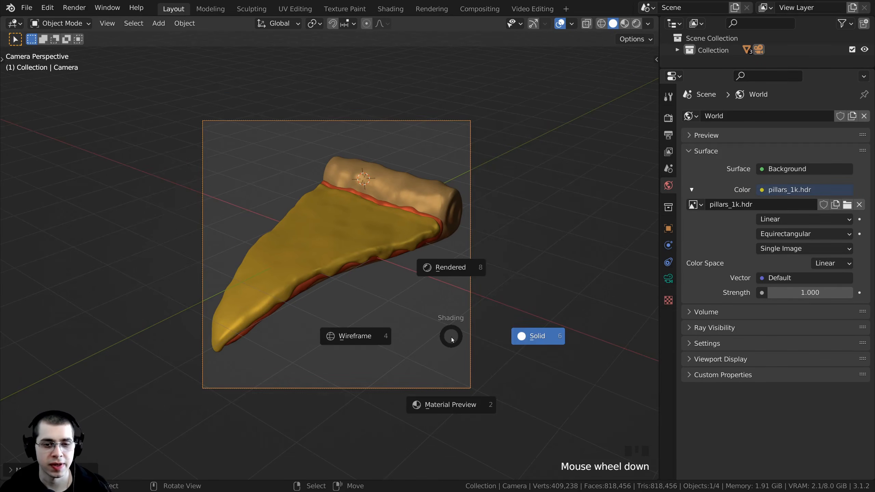
left_click(454, 232)
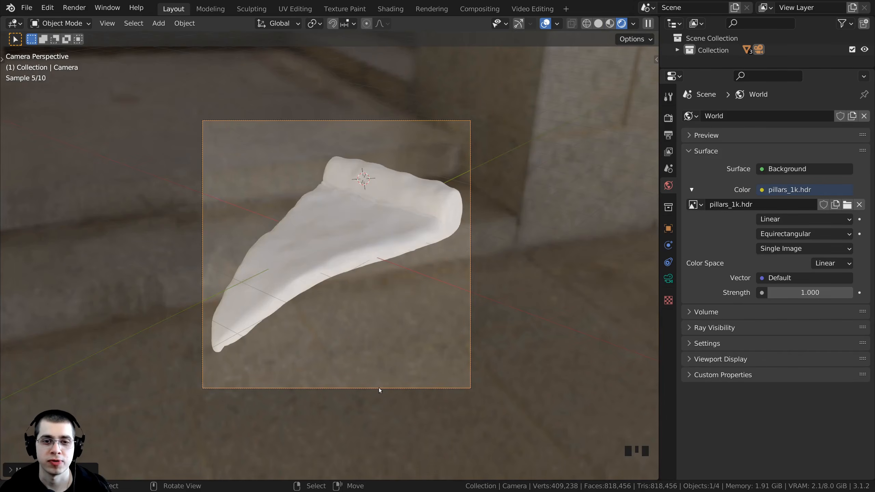
left_click(244, 106)
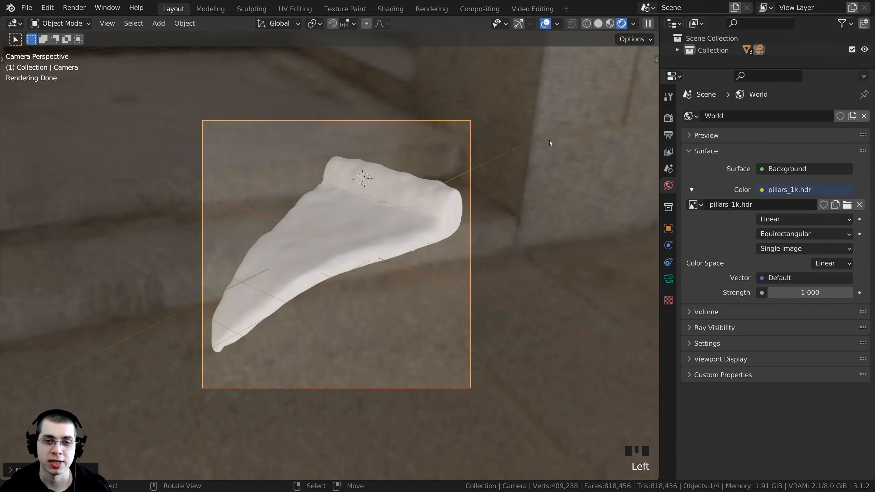
Draw a render region around the camera frame so only the framed area is rendered in the viewport
key("ctrl+b")
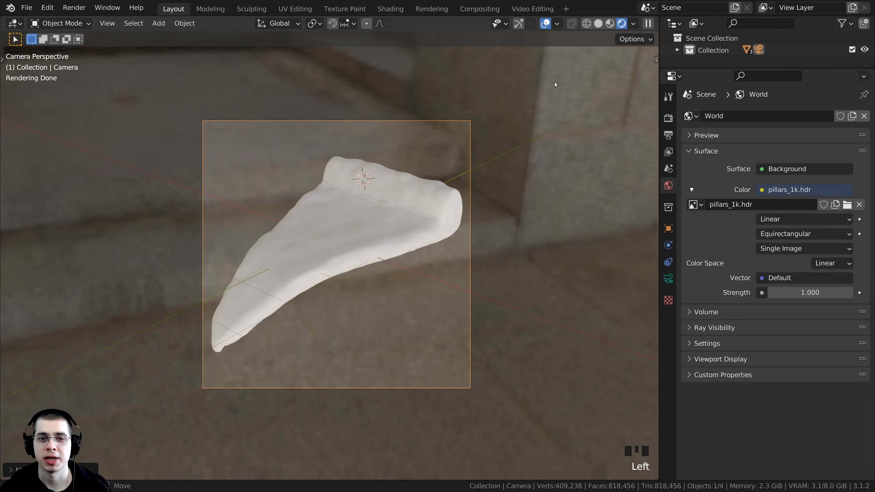
left_click_drag(555, 82, 156, 416)
scroll(343, 380, "down", 2)
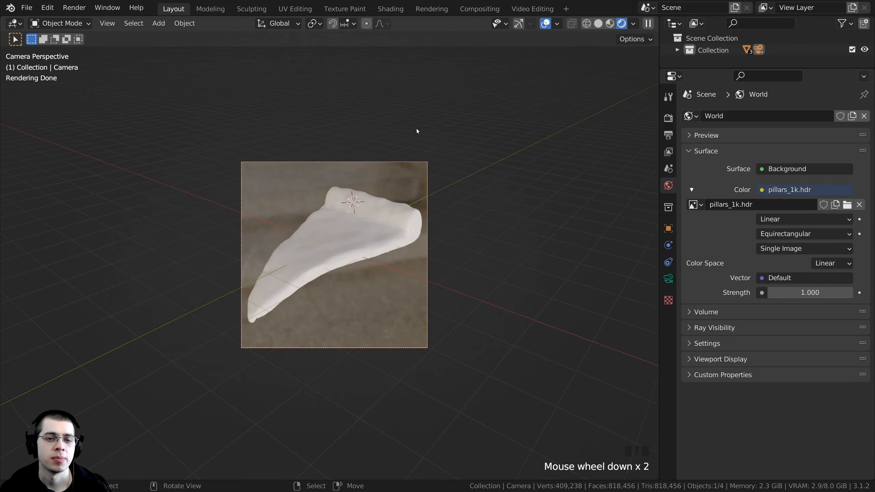
scroll(293, 311, "up", 1)
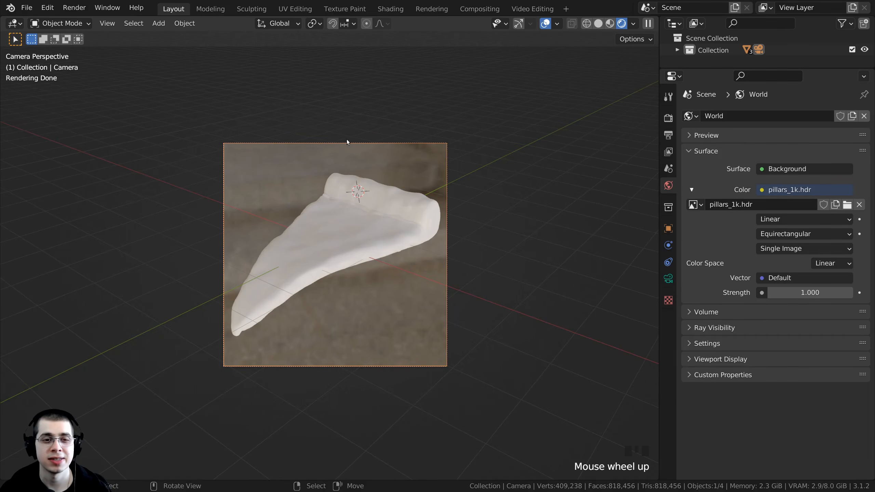
Add a circle mesh at the 3D cursor and return the viewport to Solid shading, viewed outside the camera
key("shift+a")
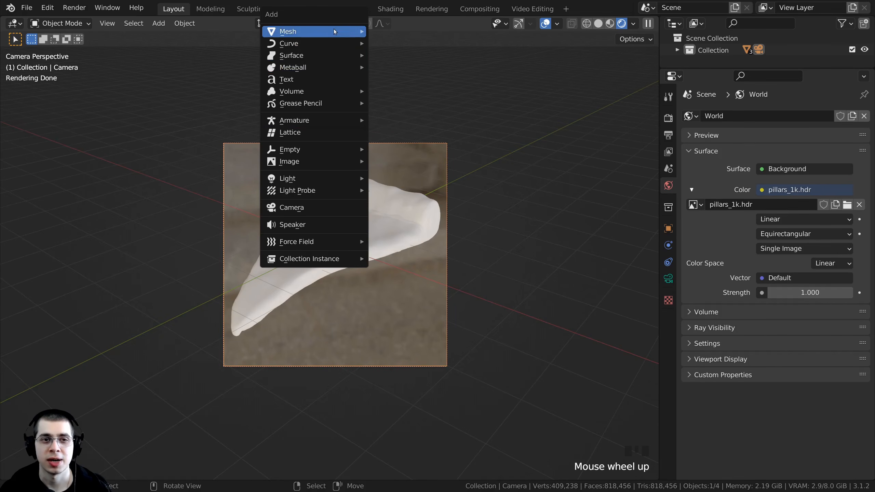
mouse_move(333, 30)
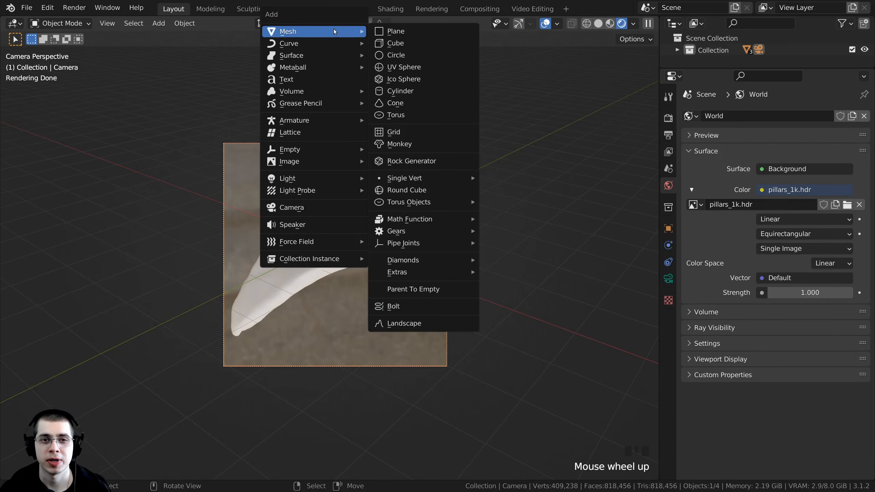
left_click(410, 55)
key("z")
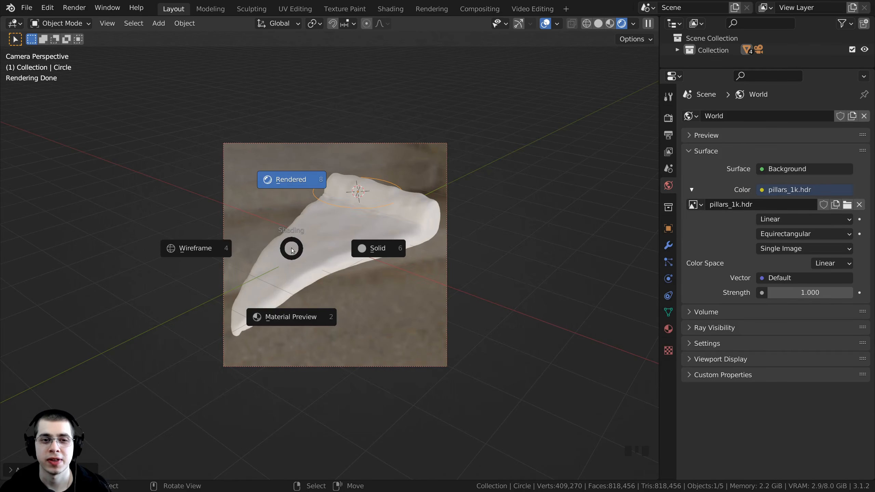
left_click(408, 257)
middle_click_drag(407, 255, 456, 214)
scroll(463, 241, "up", 3)
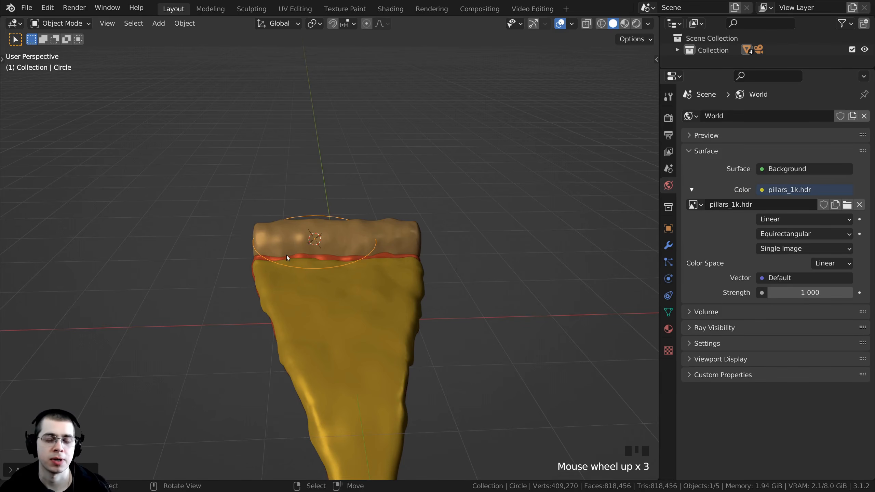
middle_click_drag(273, 232, 274, 222, "shift")
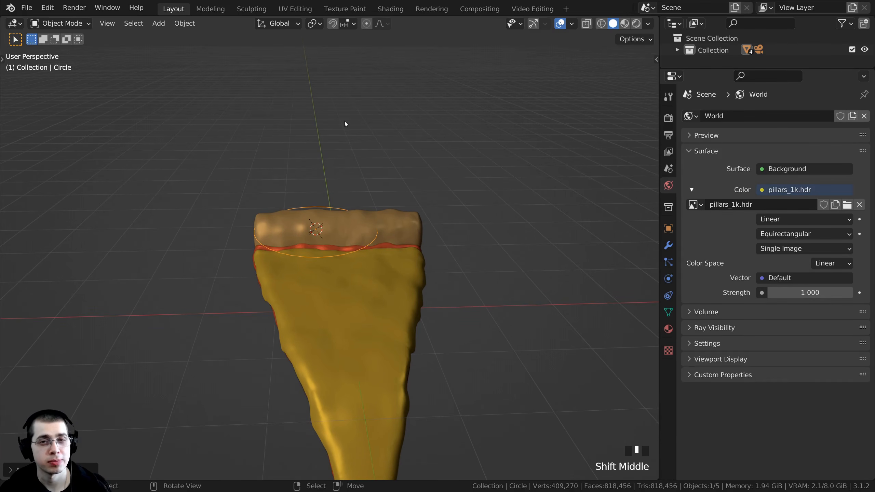
key("shift+a")
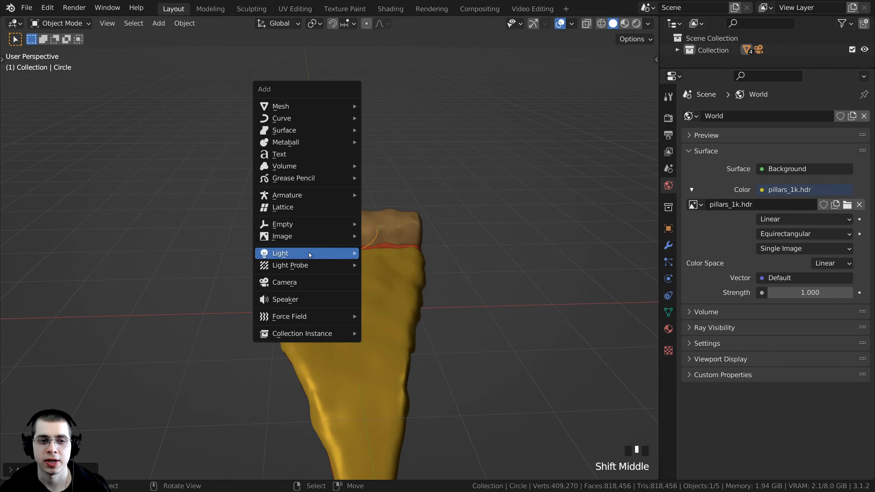
mouse_move(308, 253)
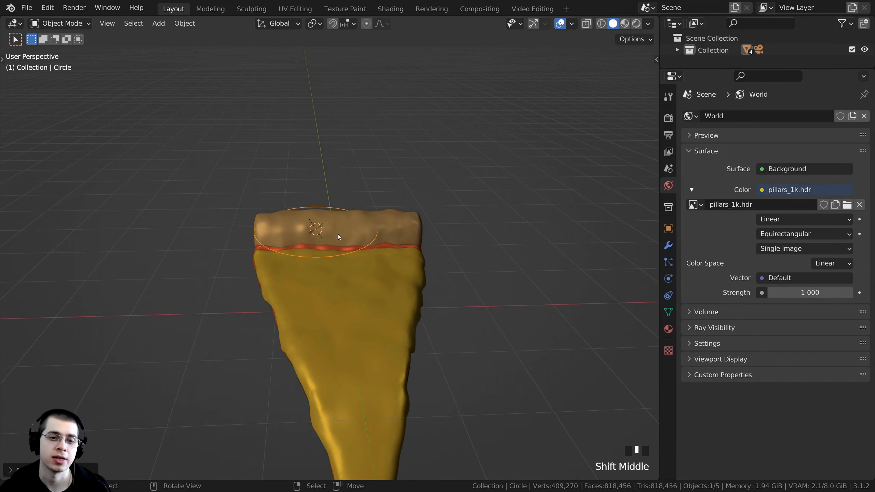
key("shift+a")
mouse_move(316, 358)
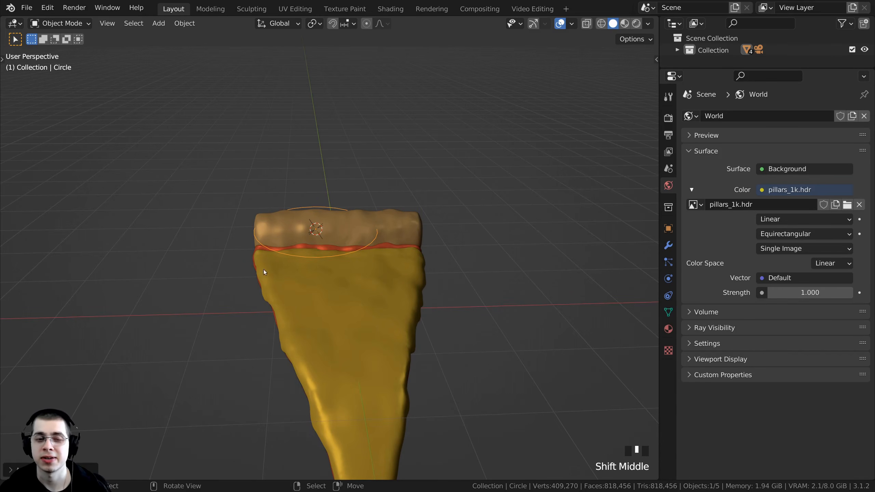
Move the circle up along the Z axis so it floats above the pizza crust
middle_click_drag(307, 280, 347, 273)
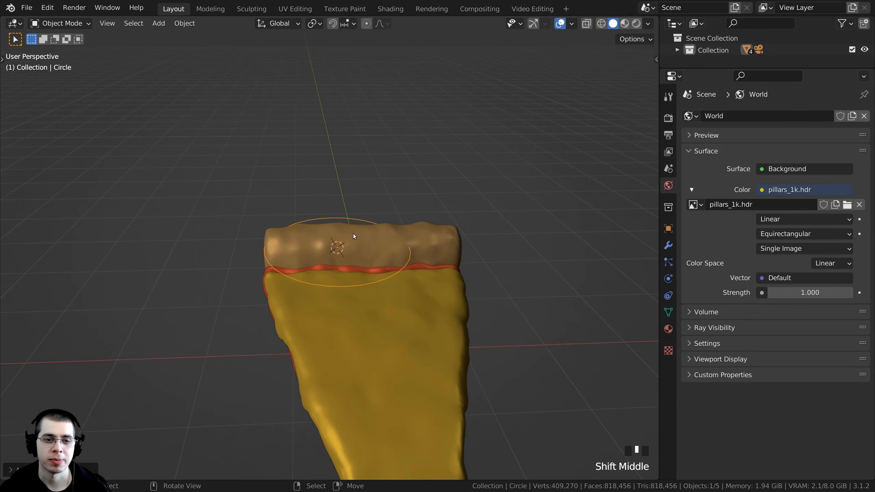
key("g")
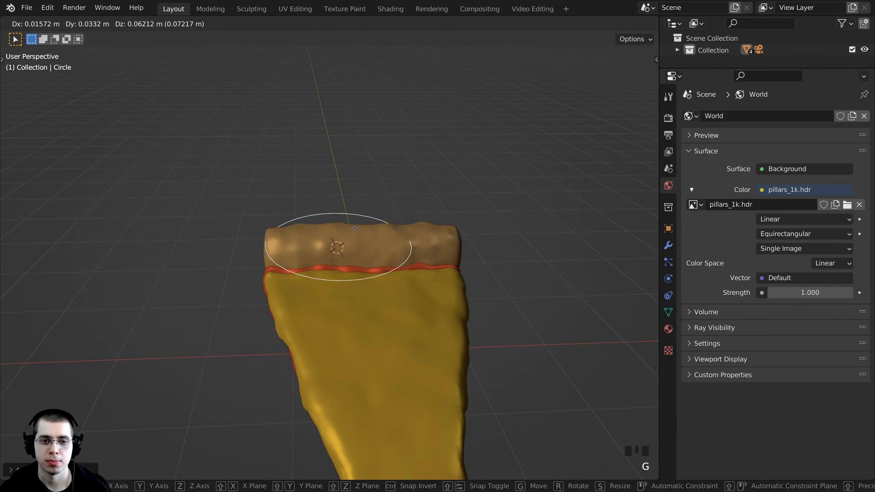
key("z")
left_click(348, 240)
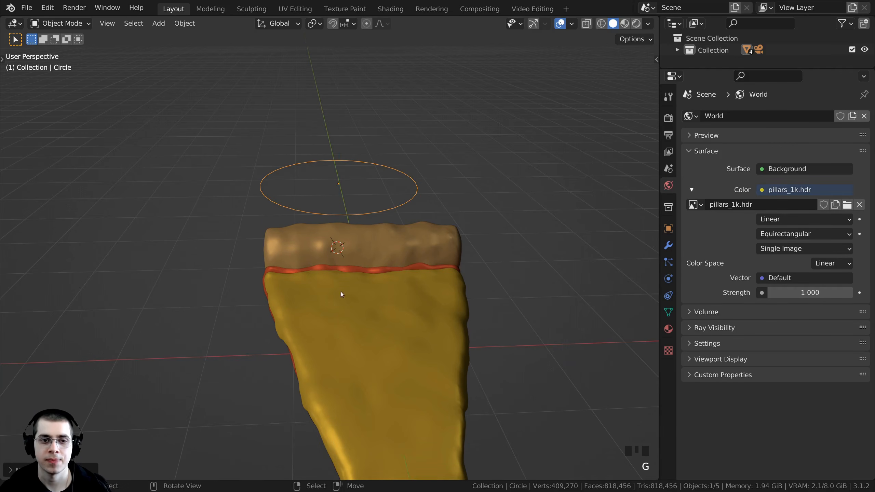
Fill the circle's outline with a face in Edit Mode and return to Object Mode
key("Tab")
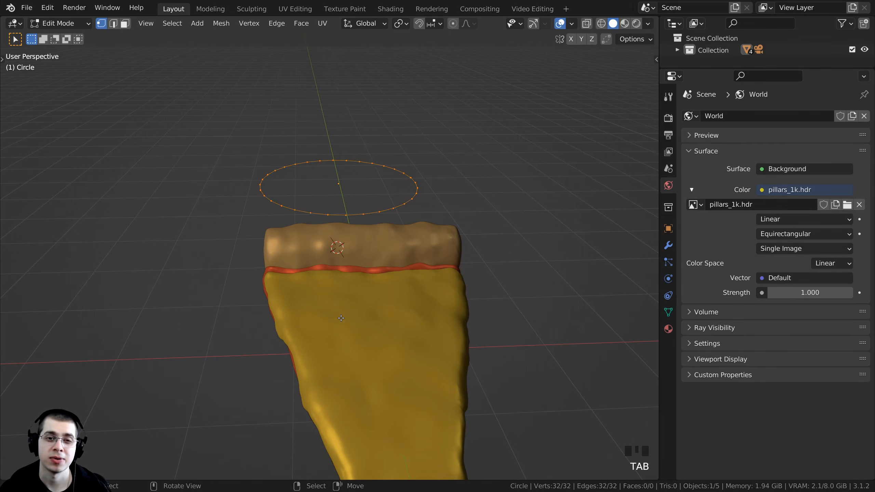
middle_click_drag(419, 255, 336, 254)
key("f")
scroll(331, 255, "up", 2)
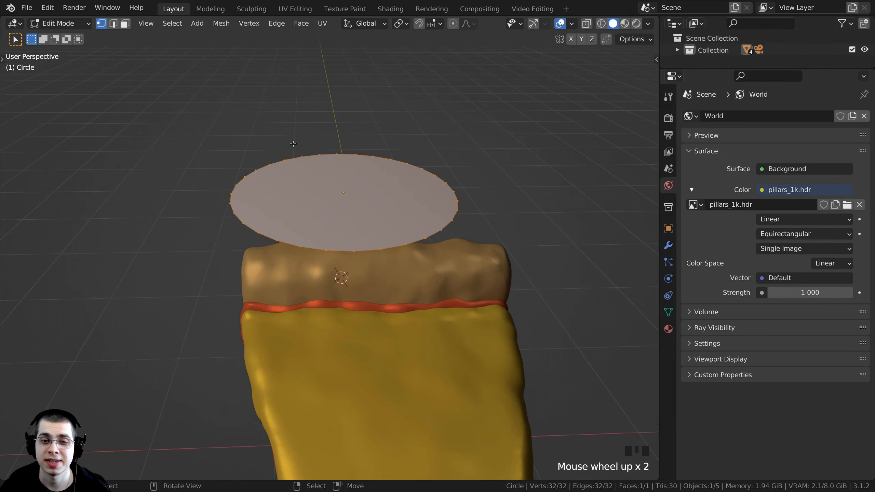
scroll(330, 255, "down", 2)
key("Tab")
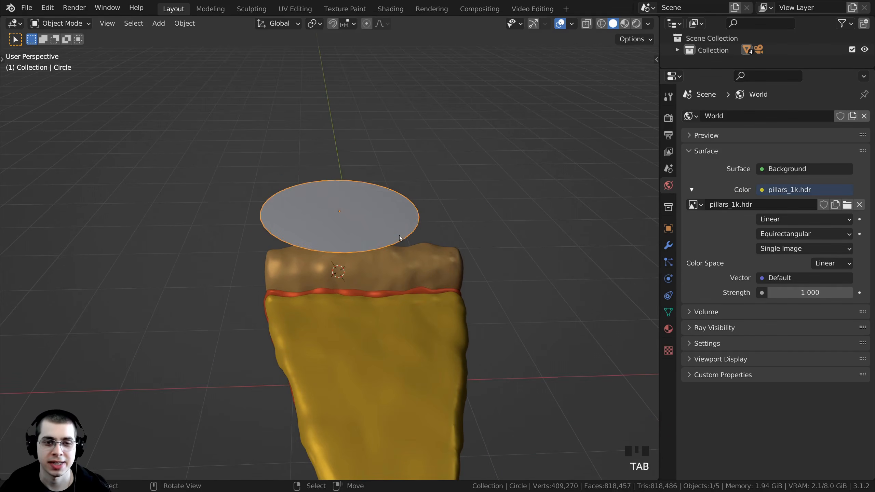
From the top view, move the filled circle off the slice to the area beyond the crust's right corner
mouse_move(393, 271)
middle_mouse_down("shift")
mouse_move(384, 212)
mouse_move(391, 286)
middle_mouse_up("shift")
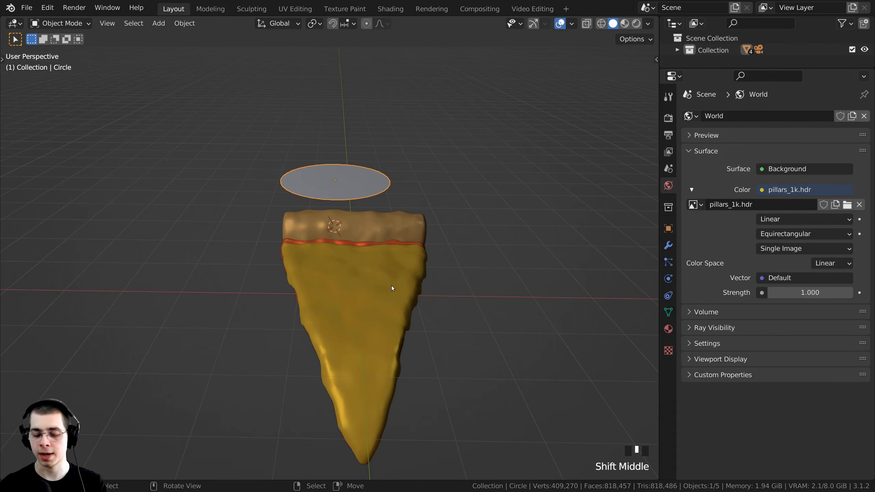
key("KP_7")
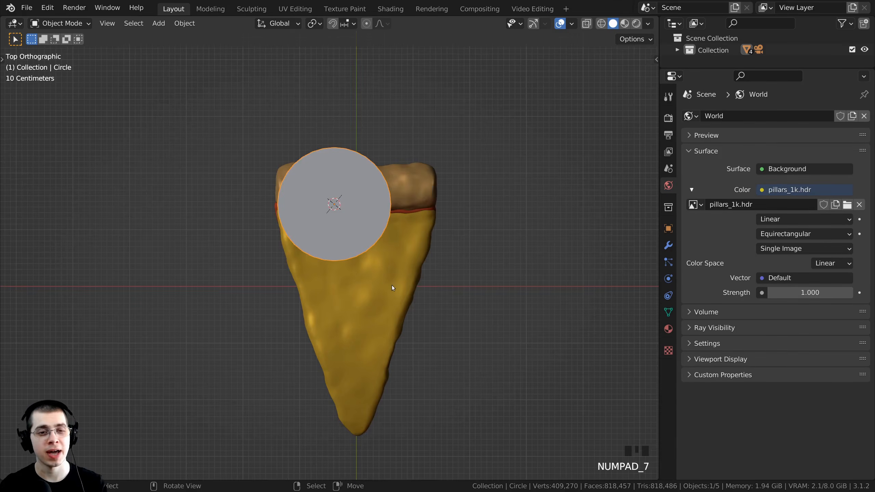
scroll(346, 234, "down", 1)
middle_click_drag(346, 233, 336, 262, "shift")
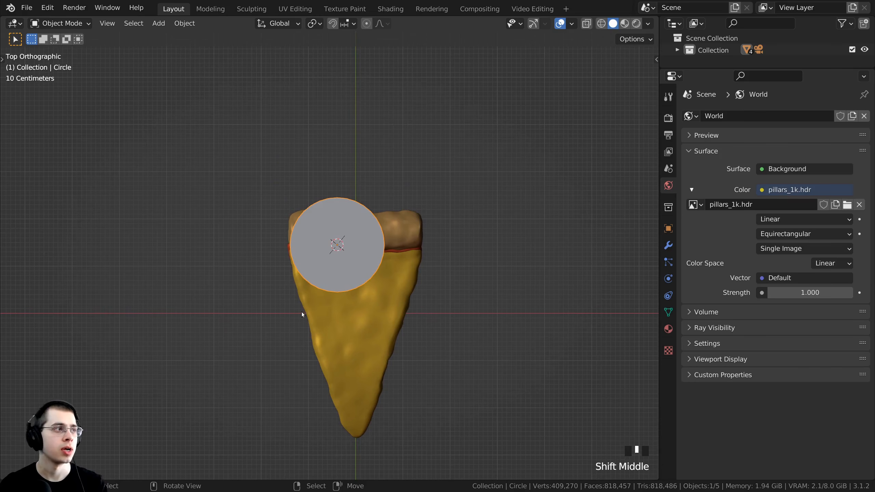
scroll(318, 310, "down", 1)
key("g")
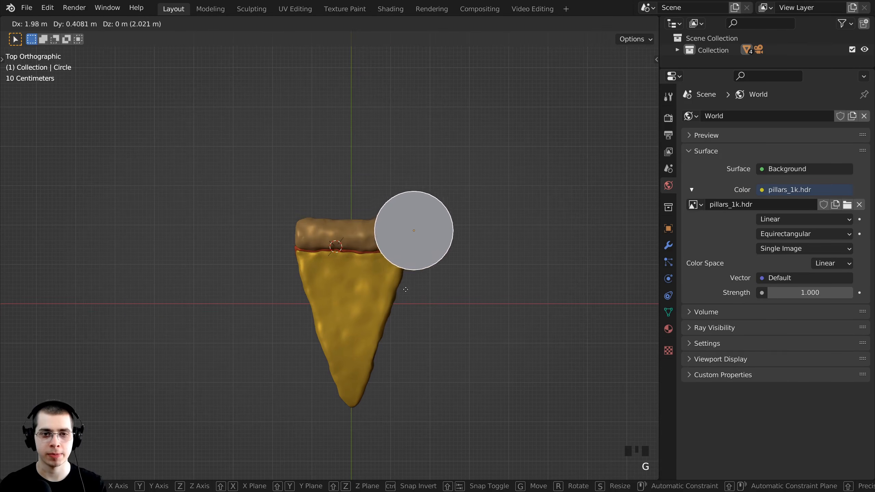
left_click(490, 227)
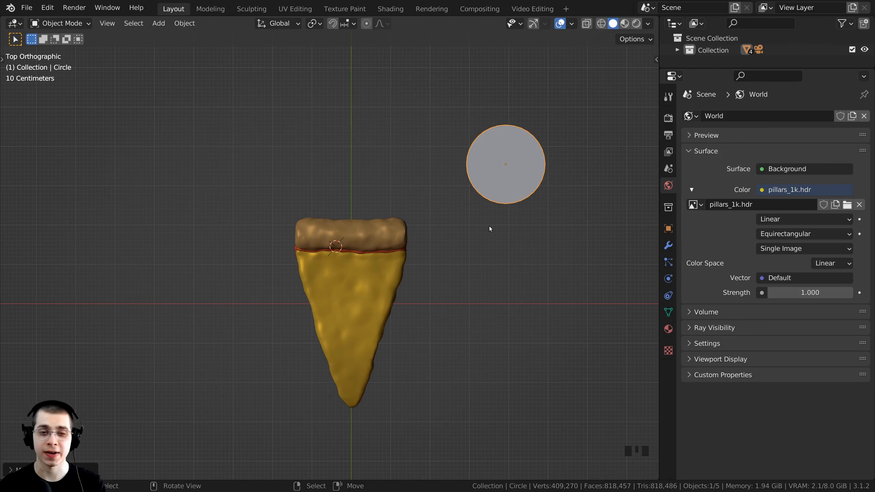
From the front view, raise the filled circle higher and rotate it so it tilts toward the pizza slice
key("KP_1")
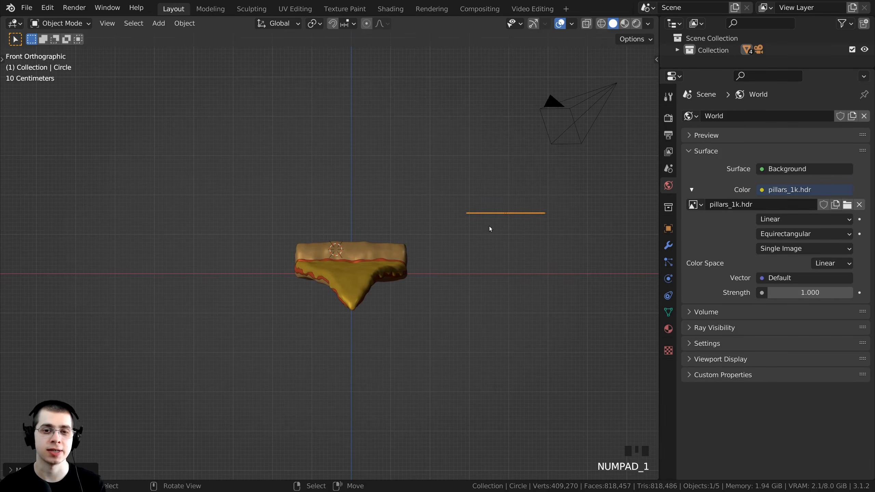
key("g")
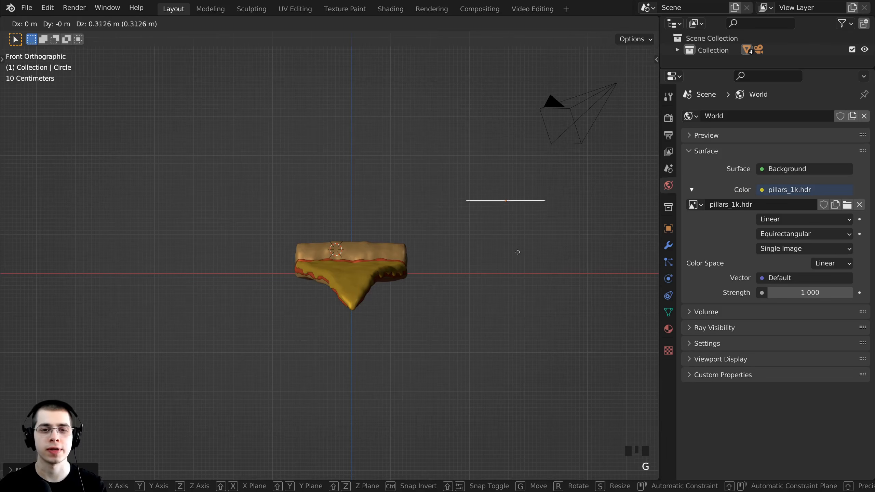
left_click(517, 235)
key("r")
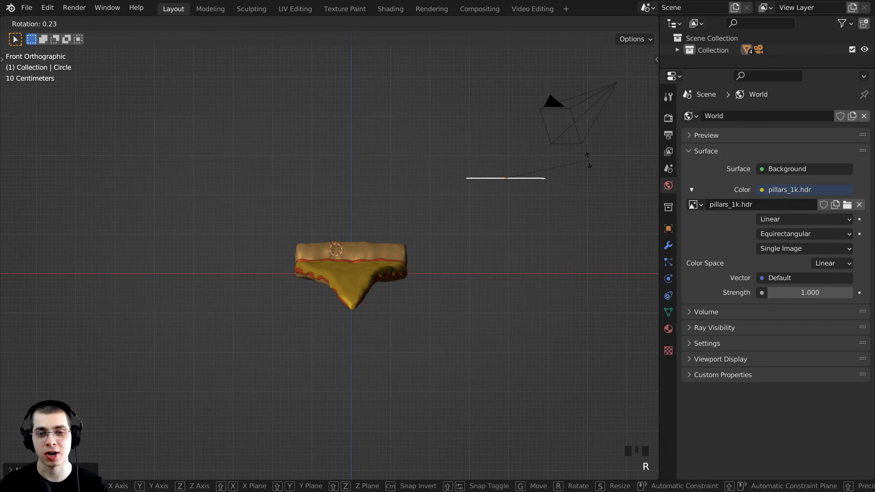
left_click(570, 224)
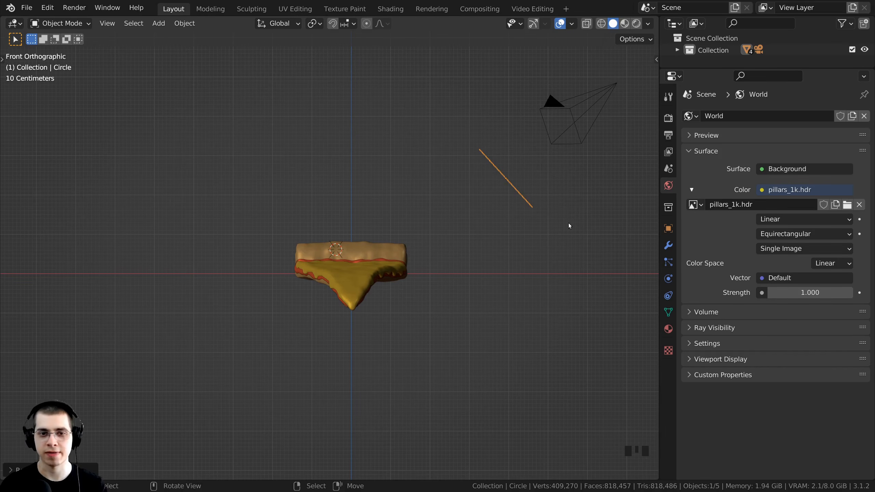
From the top view, rotate the filled circle about -39 degrees toward the slice and adjust its position
key("KP_7")
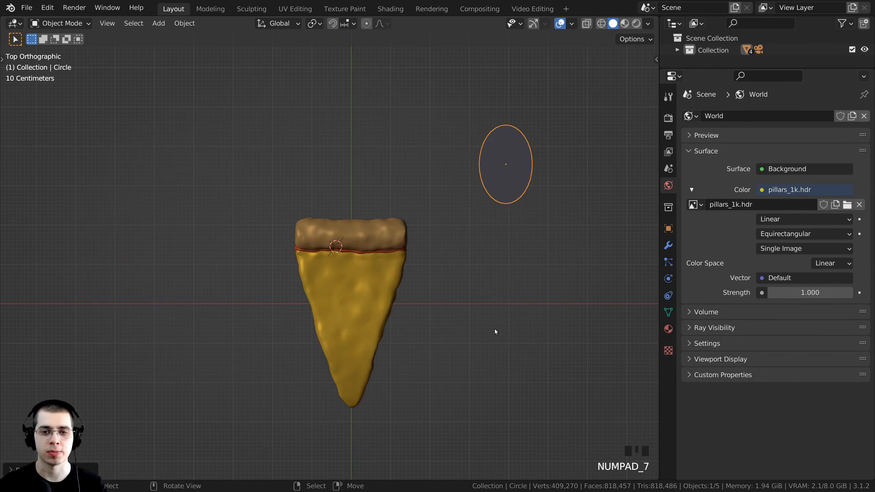
key("r")
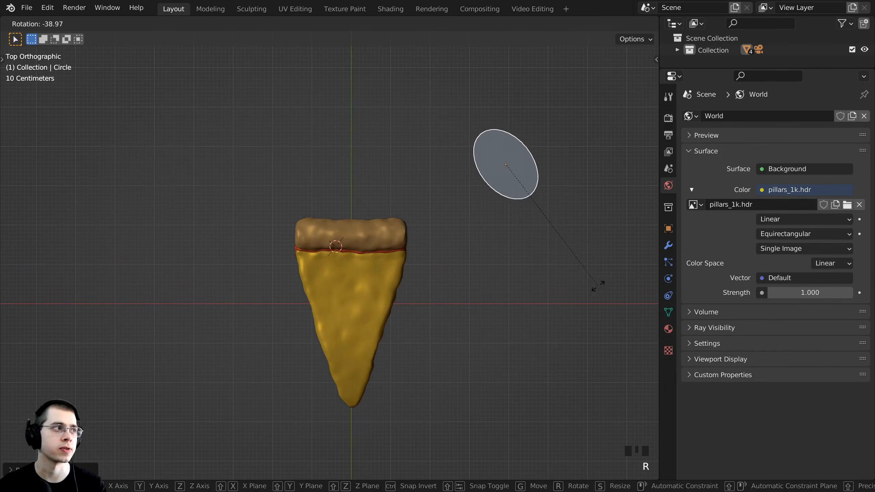
left_click(596, 288)
key("g")
left_click(619, 290)
Refine the circle's position and free rotation in perspective so it hovers beyond the crust, facing the pizza slice
middle_click_drag(619, 289, 429, 216)
key("g")
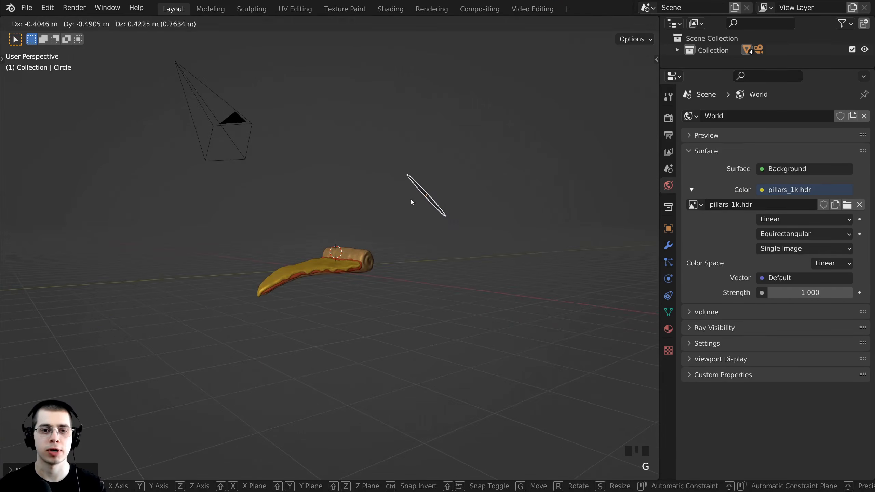
left_click(412, 203)
key("r")
key("r")
left_click(539, 216)
middle_click_drag(499, 226, 538, 276)
middle_click_drag(526, 305, 482, 269)
key("g")
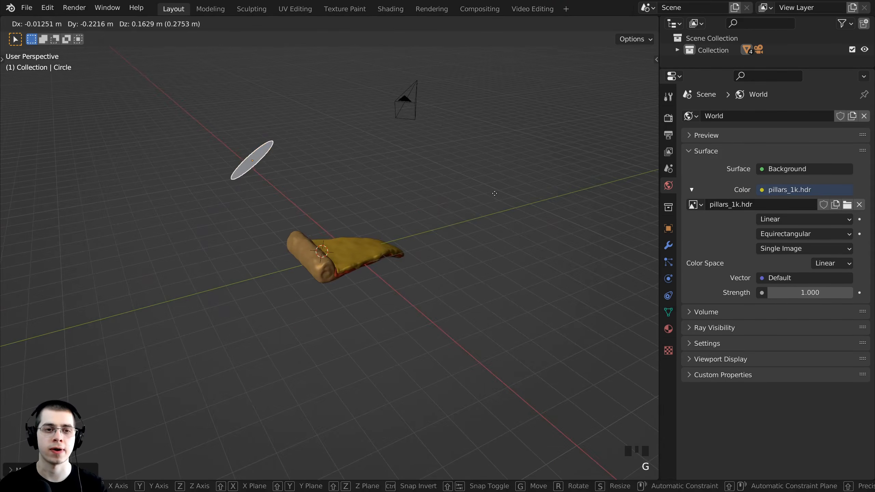
left_click(516, 280)
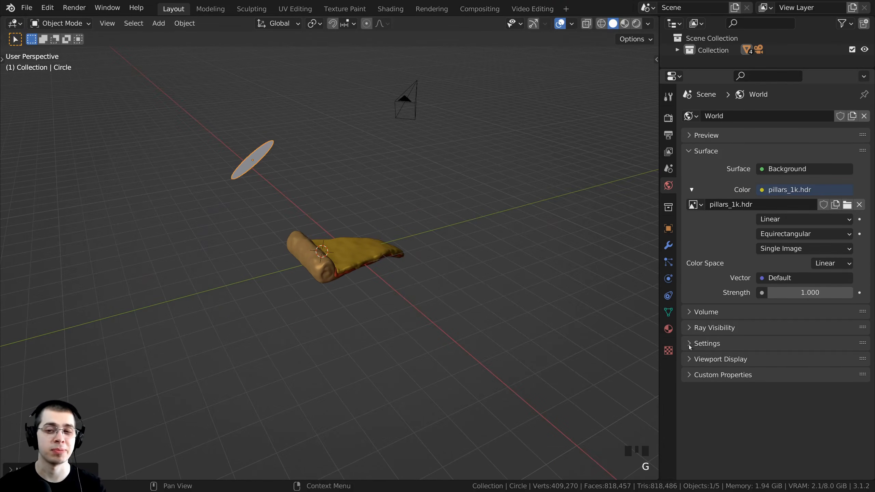
Add a new material to the circle and name it Light 1
left_click(668, 332)
left_click_drag(659, 241, 647, 242)
left_click(731, 165)
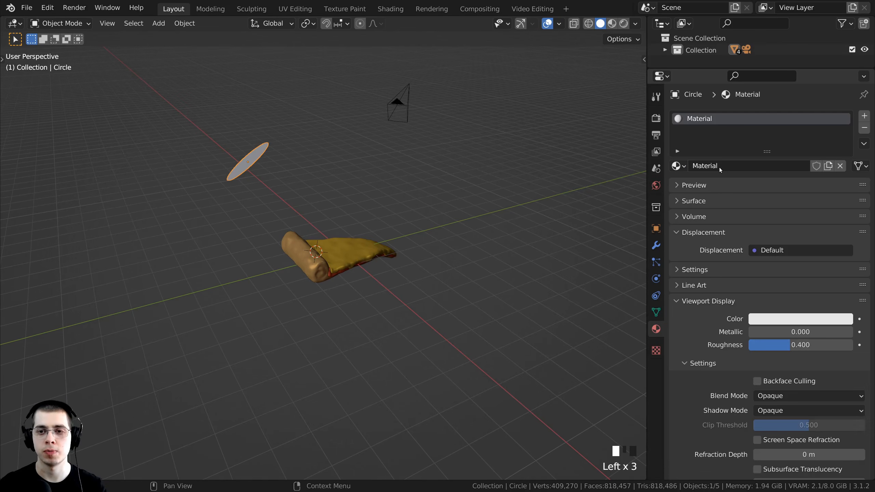
double_click(719, 166)
type("Light")
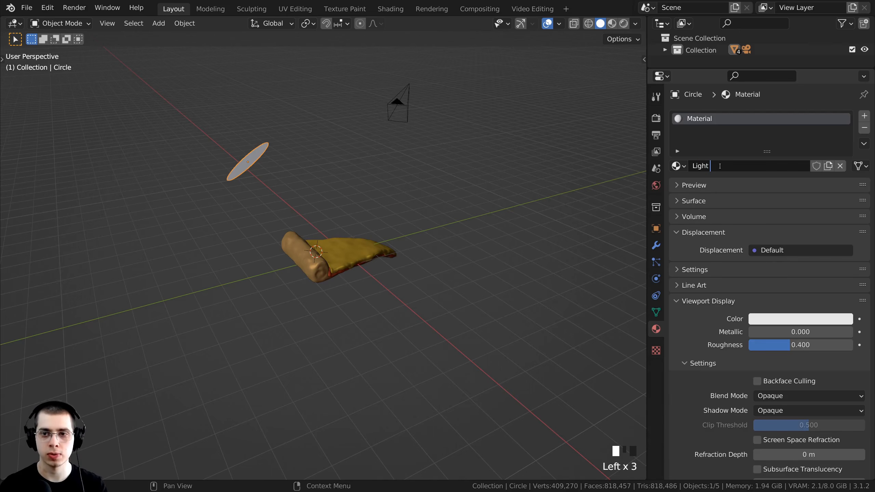
type(" 1")
left_click(719, 166)
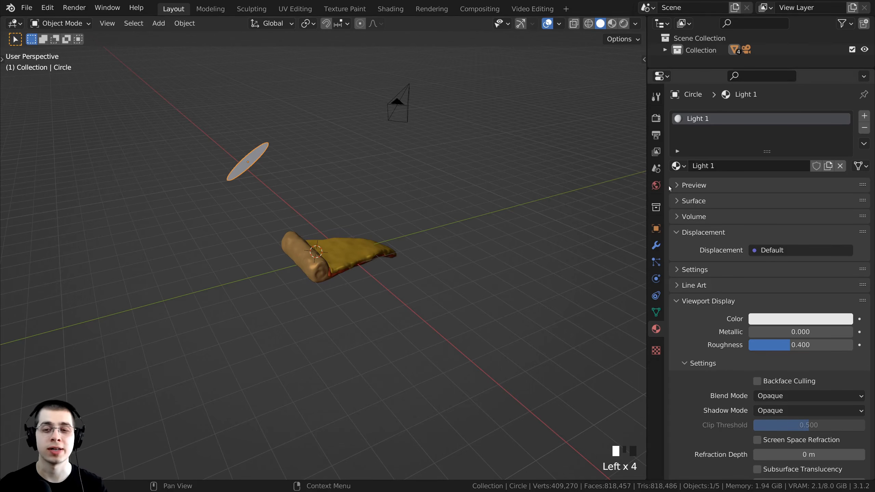
Change the Light 1 material's surface shader to Emission
left_click(677, 202)
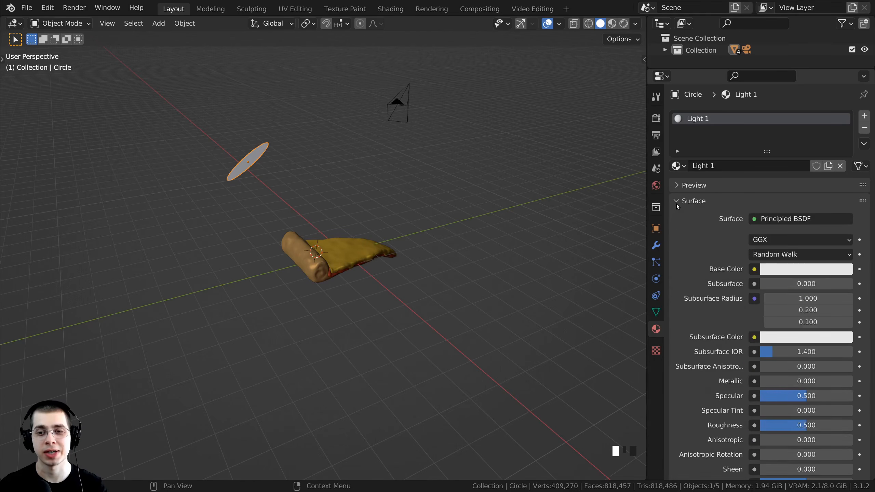
left_click(774, 218)
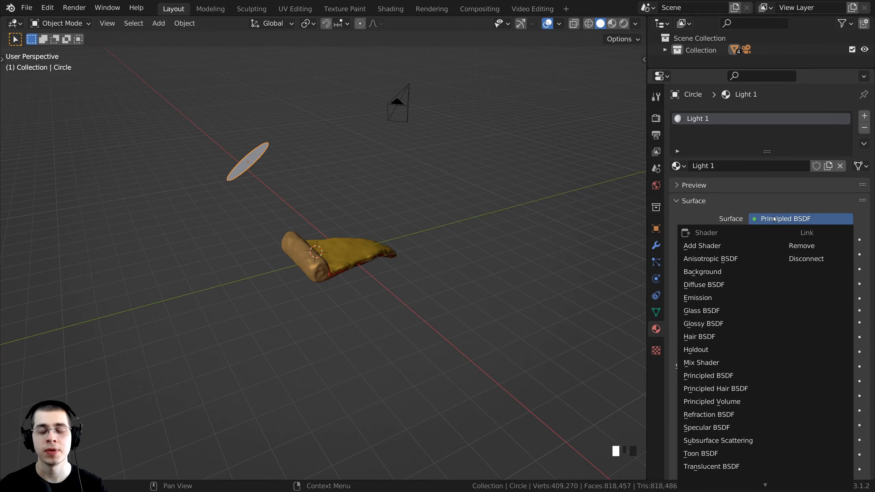
left_click(711, 297)
Look through the camera and switch the viewport to Rendered shading
middle_click_drag(465, 199, 439, 203)
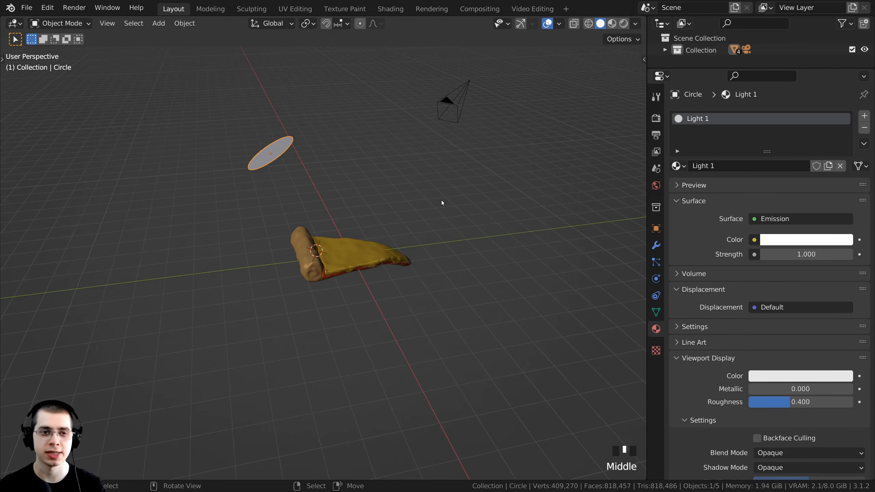
key("KP_0")
middle_click_drag(442, 202, 424, 270, "shift")
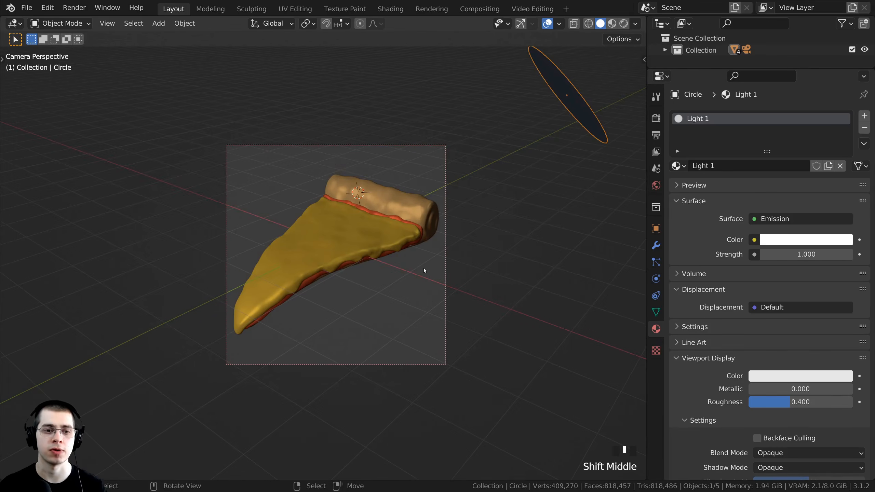
key("z")
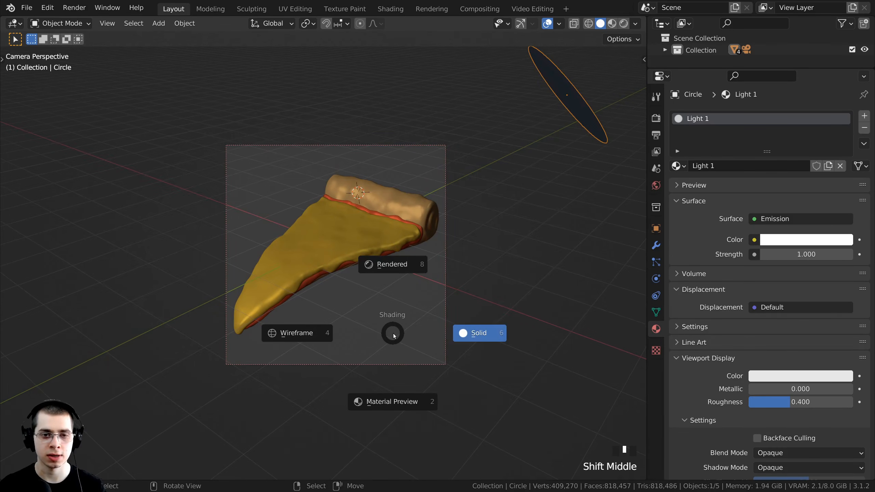
left_click(395, 258)
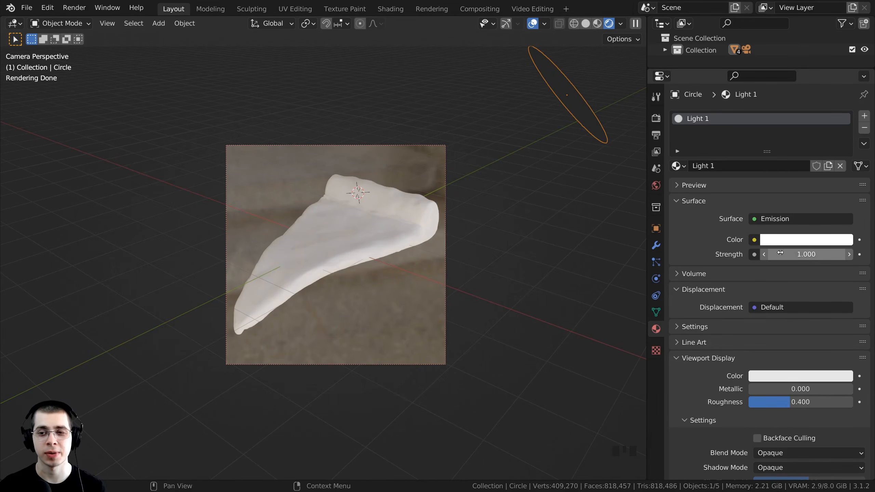
Set the Light 1 emission strength to 200 and inspect the lighting on the slice up close
left_click(795, 254)
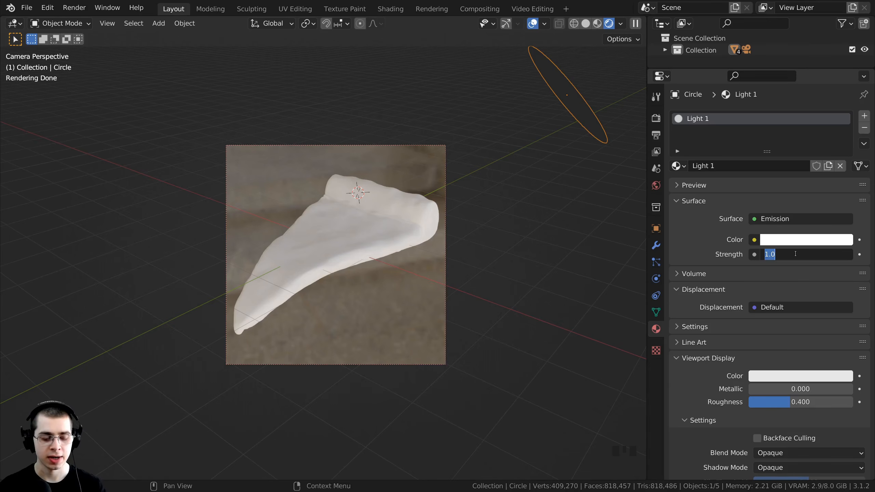
type("200")
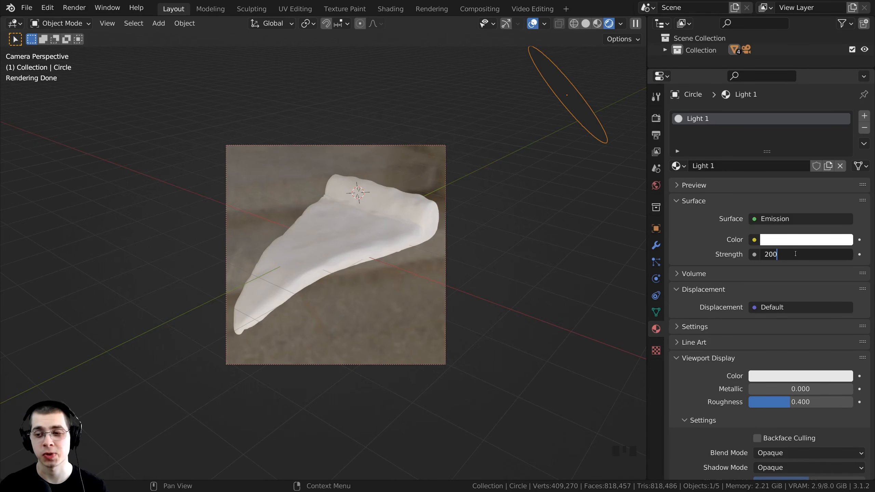
key("Return")
scroll(387, 269, "up", 1)
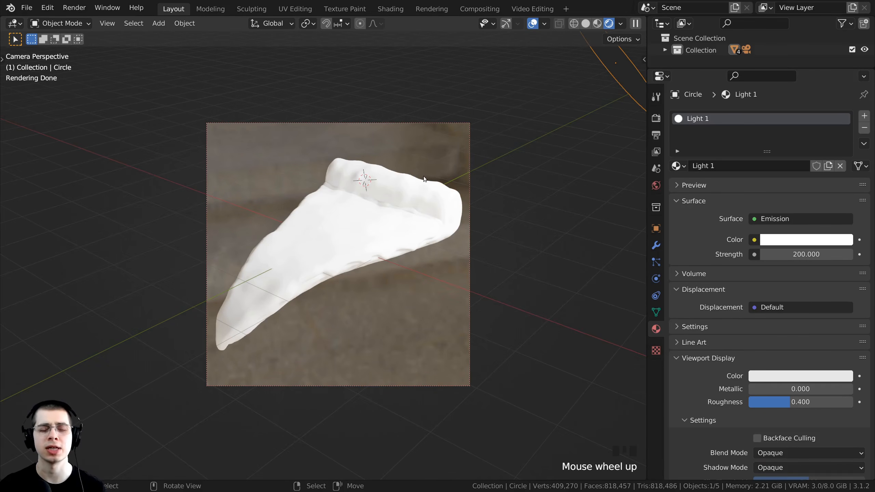
scroll(448, 202, "down", 1)
scroll(454, 201, "up", 1)
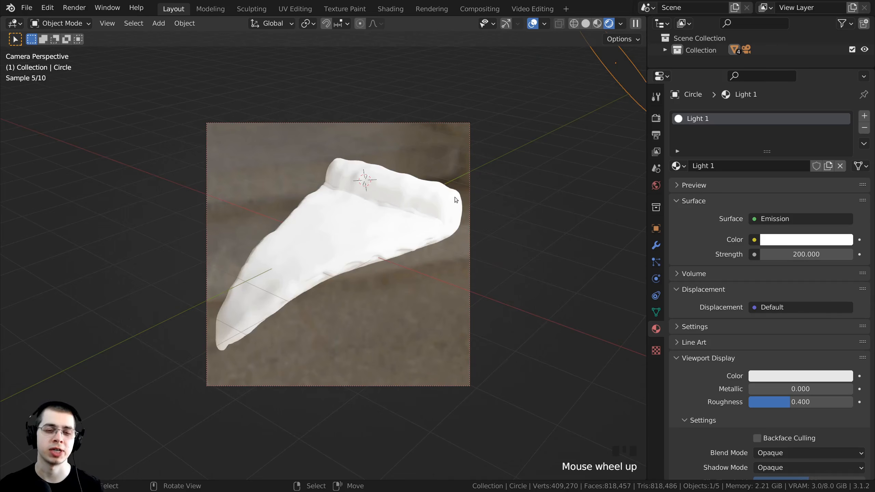
scroll(436, 212, "up", 1)
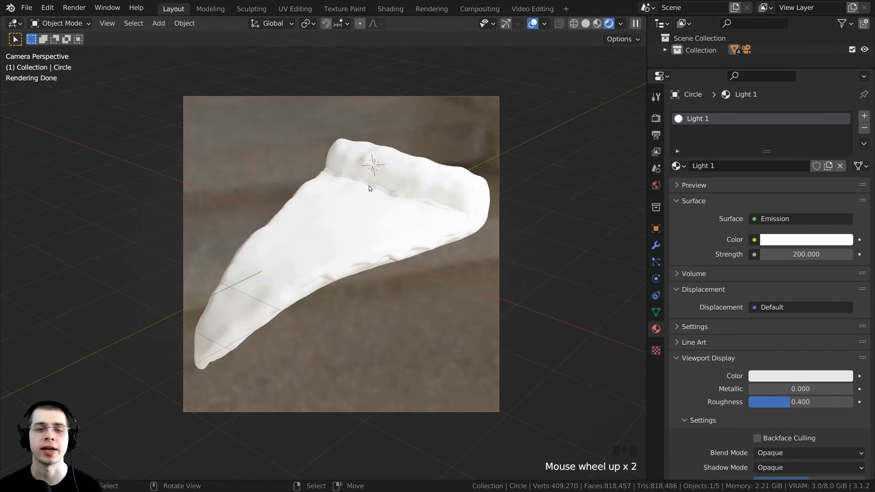
Tint the Light 1 emission color to a pale warm yellow
left_click(772, 242)
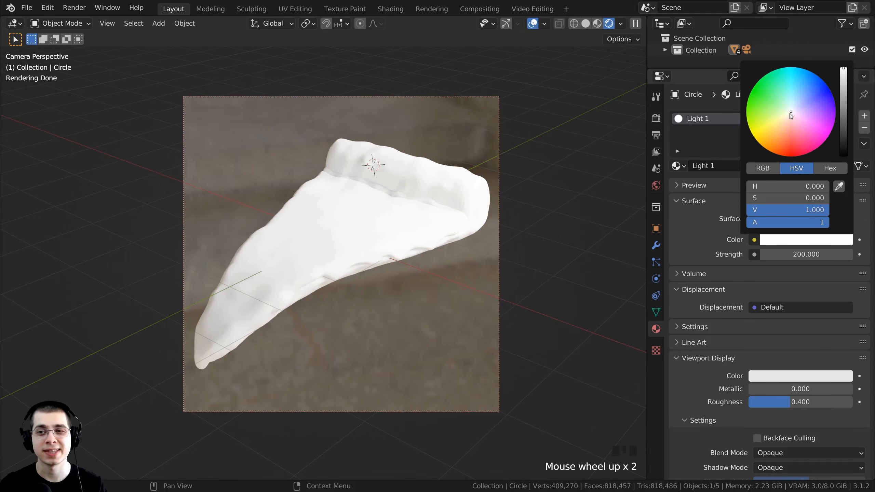
left_click_drag(789, 114, 789, 115)
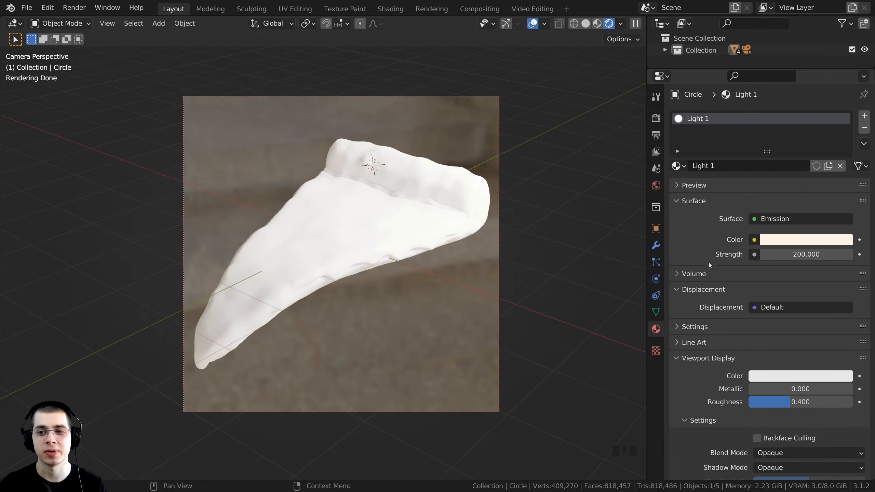
middle_click_drag(248, 107, 253, 106, "shift")
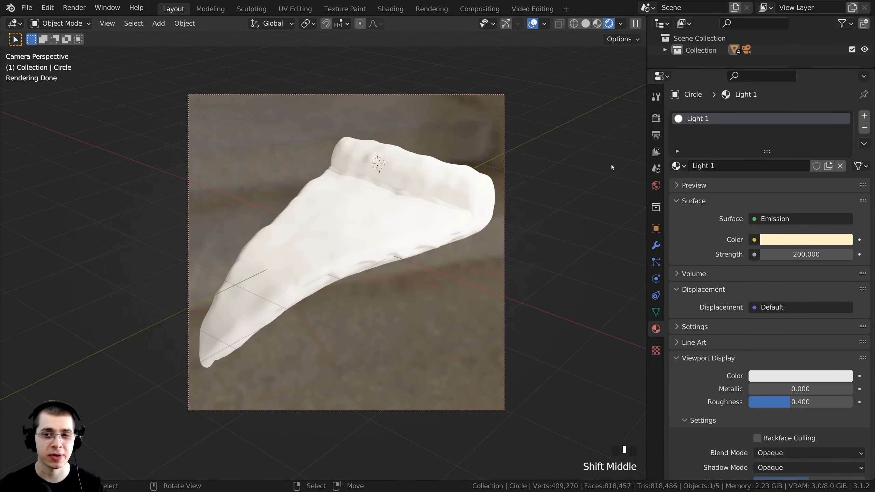
Make the render background transparent in the scene's Film settings
left_click(656, 135)
left_click(656, 118)
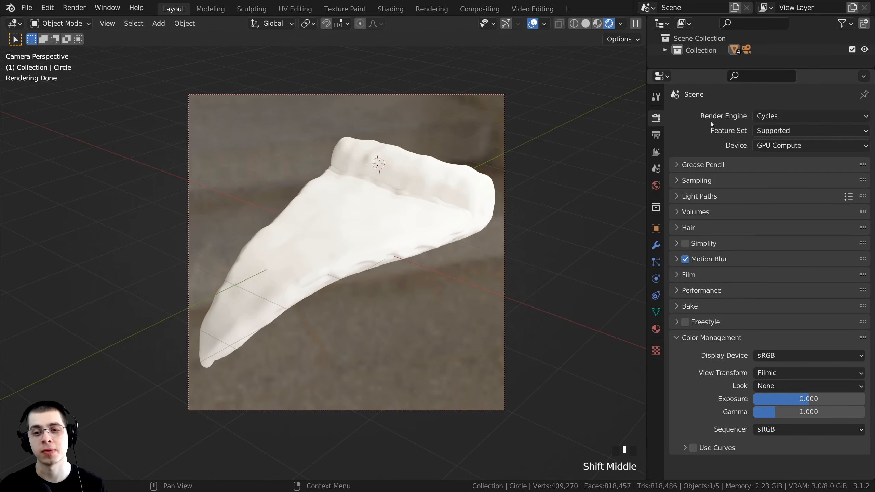
left_click(677, 275)
scroll(676, 276, "down", 3)
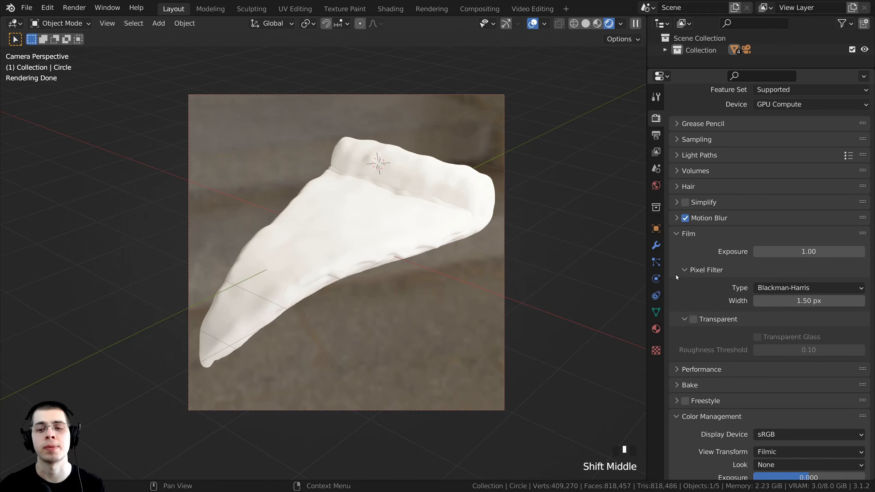
left_click(693, 320)
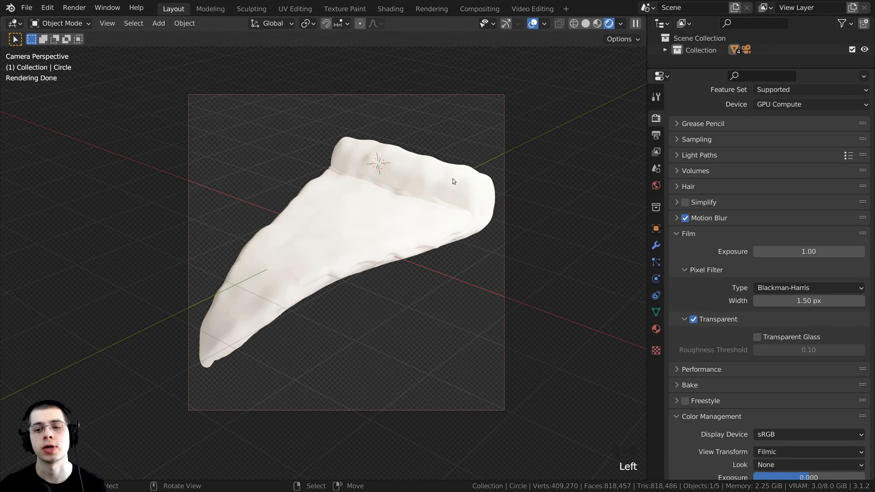
Set the color management Look to High Contrast, keeping the Filmic view transform
scroll(741, 194, "down", 4)
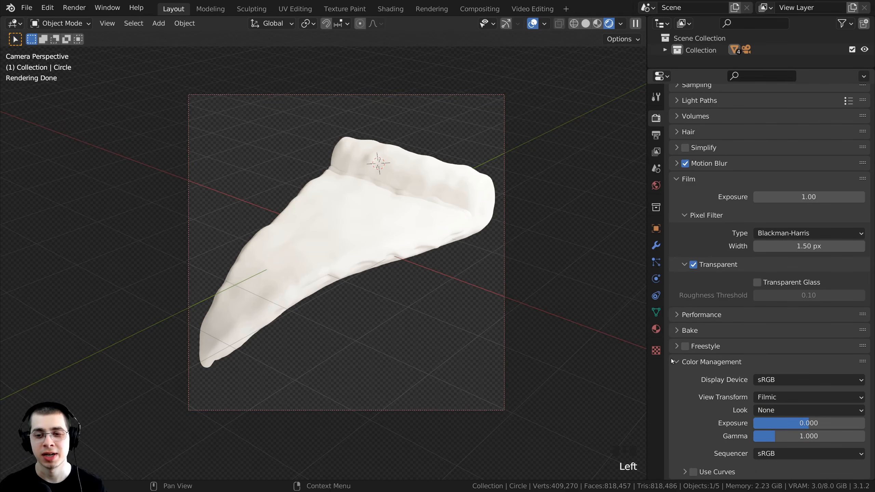
left_click(768, 398)
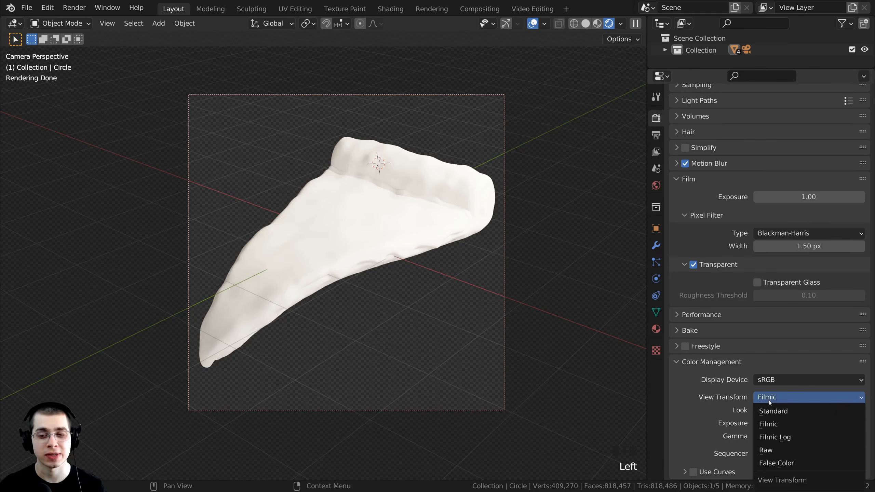
left_click(768, 398)
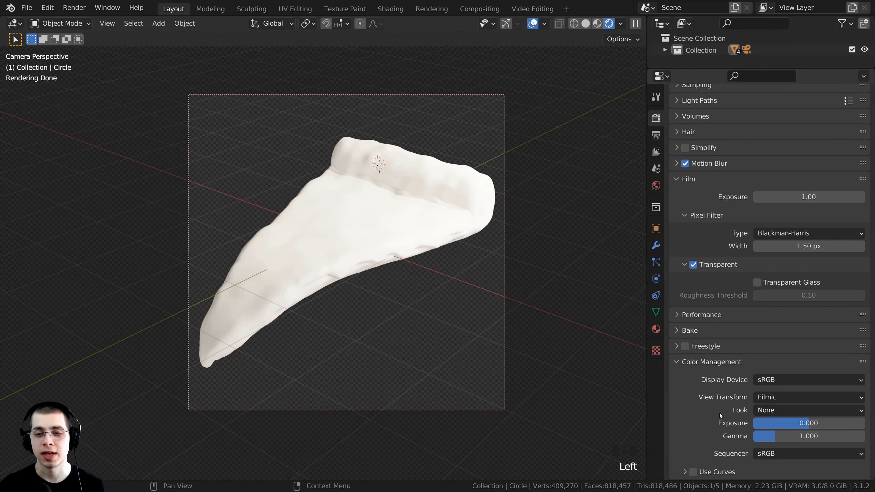
left_click(761, 412)
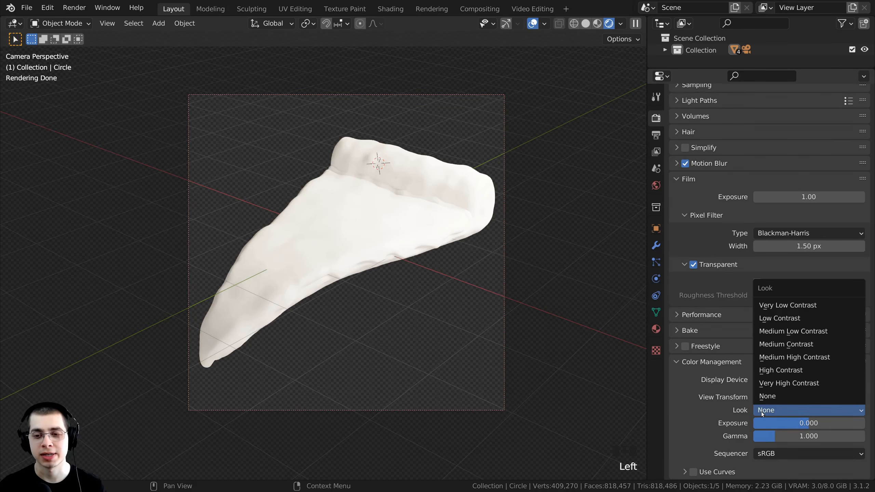
left_click(774, 371)
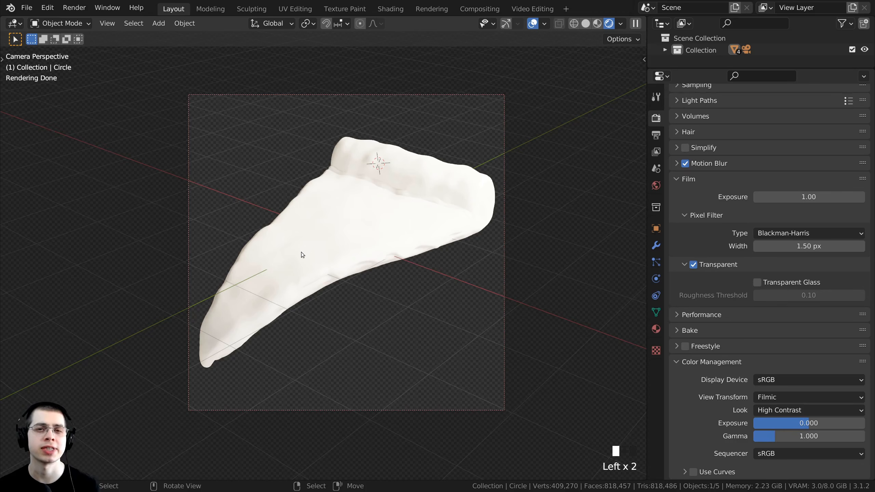
middle_click_drag(350, 312, 381, 330, "shift")
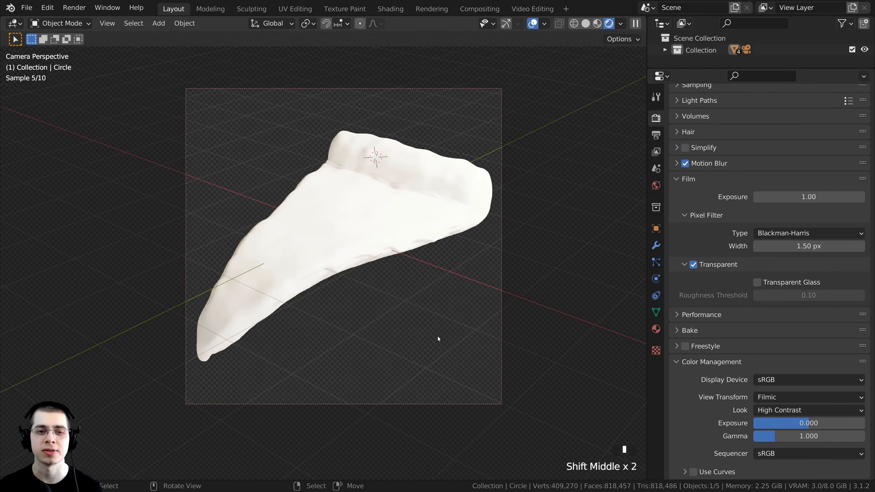
Switch the viewport to solid shading and examine the slice and circle light from above and through the camera
key("z")
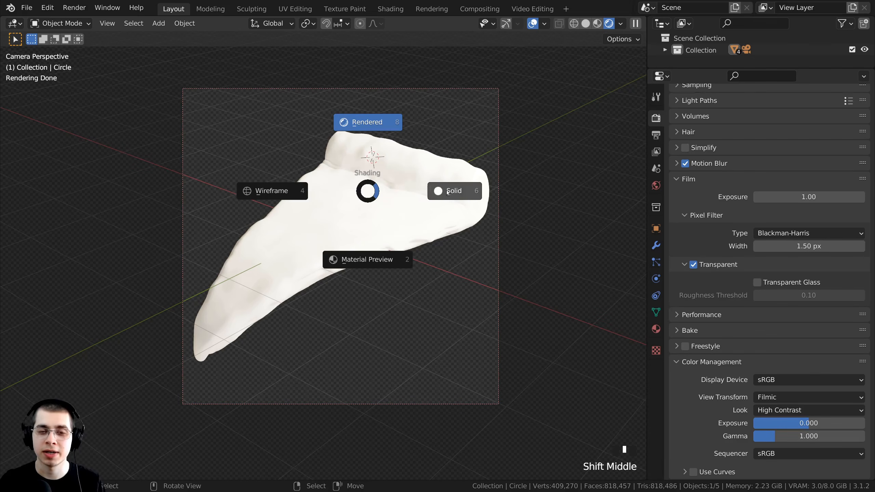
left_click(480, 193)
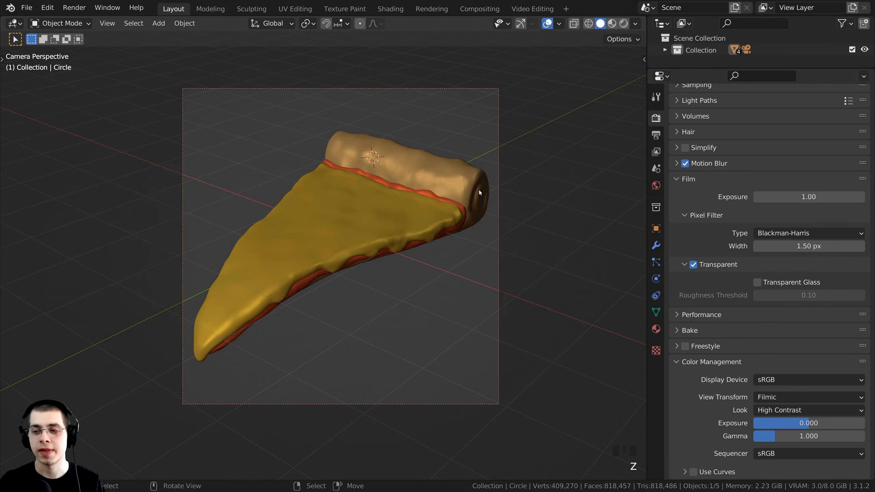
key("KP_7")
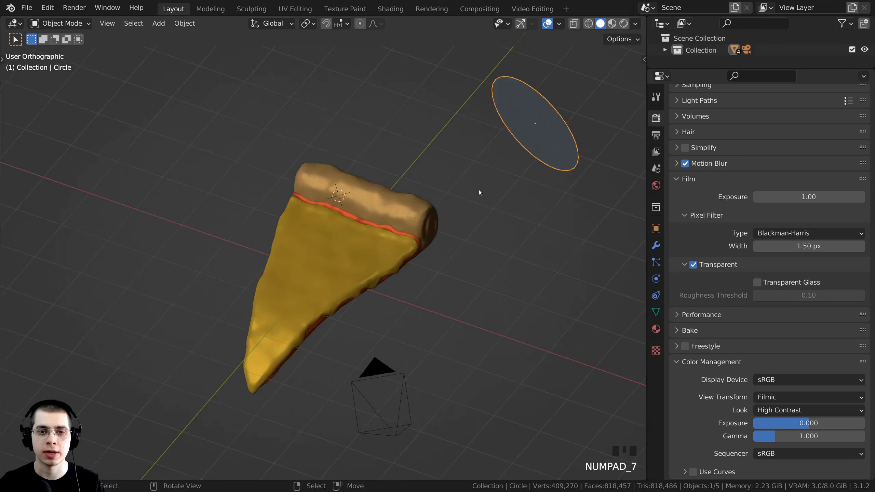
scroll(296, 190, "up", 2)
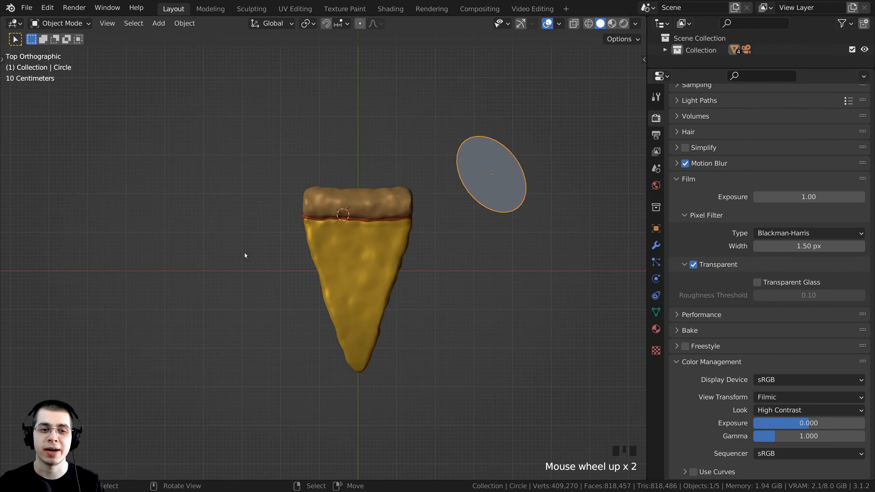
middle_click_drag(239, 325, 271, 253)
scroll(316, 253, "up", 3)
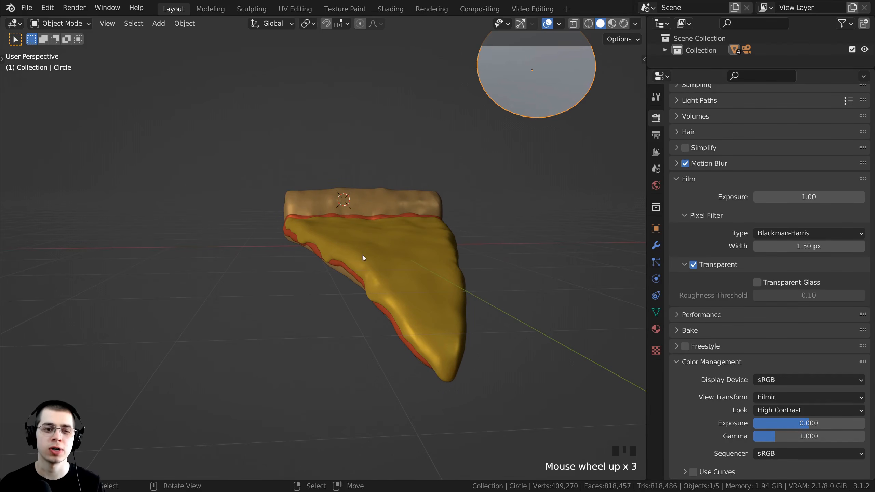
key("KP_0")
scroll(397, 292, "up", 4)
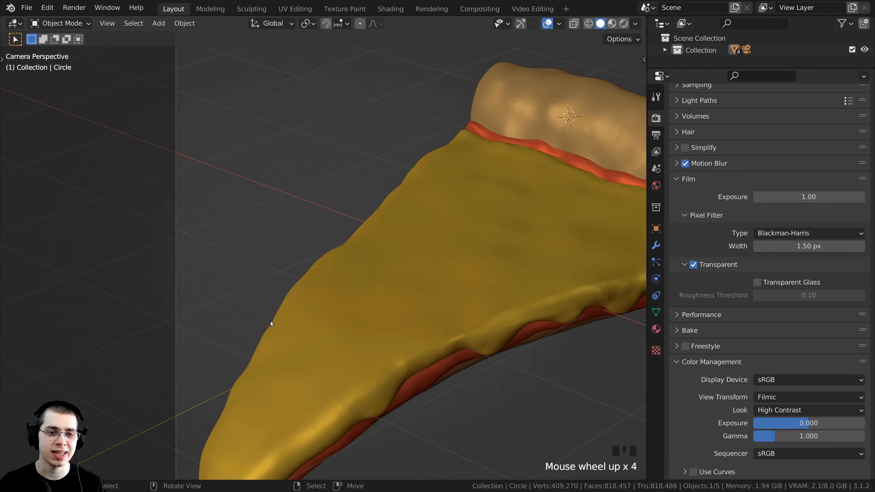
middle_click_drag(447, 138, 298, 229, "shift")
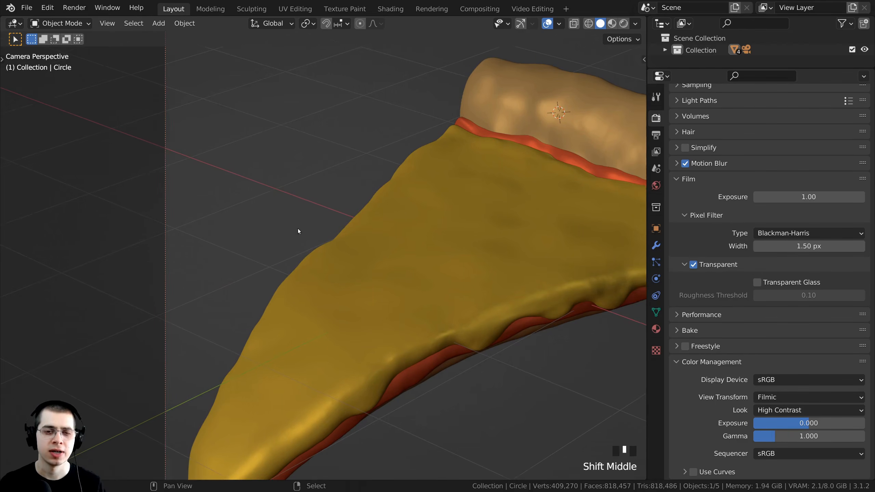
scroll(344, 242, "down", 3)
scroll(333, 253, "down", 1)
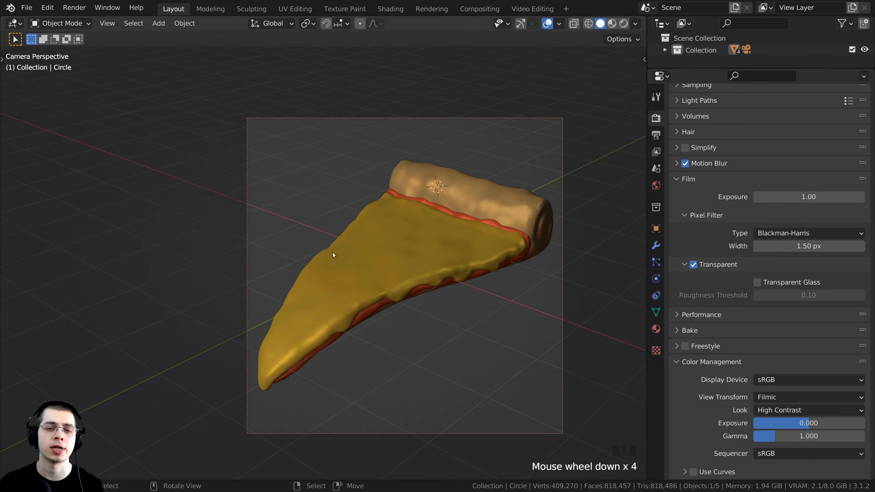
scroll(405, 204, "down", 3)
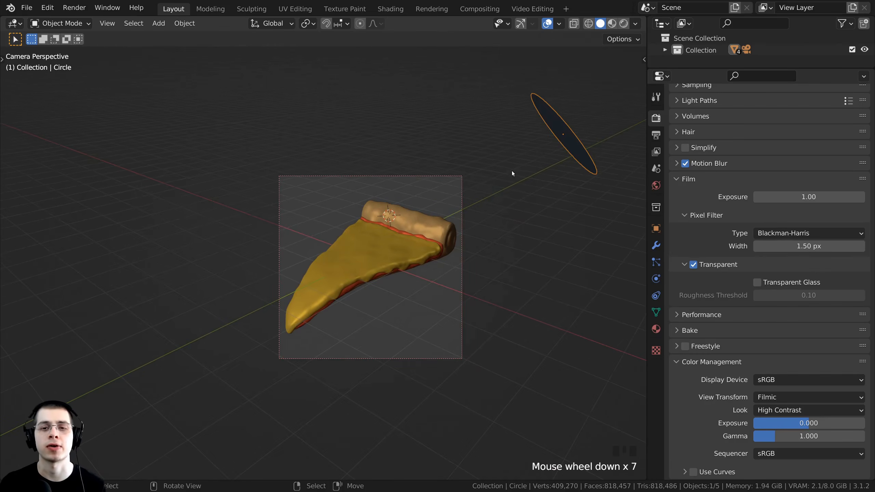
Duplicate the circle light and place the copy beside the slice, on the side opposite the original
middle_click_drag(512, 171, 473, 137)
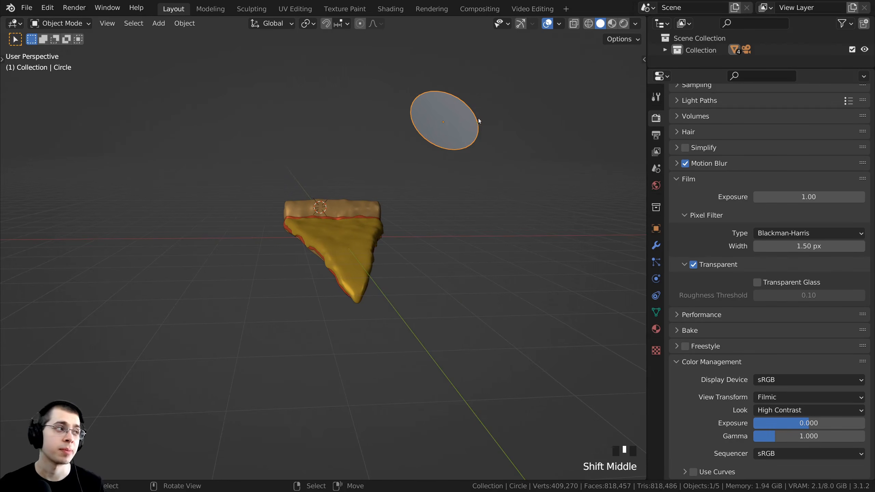
key("shift+d")
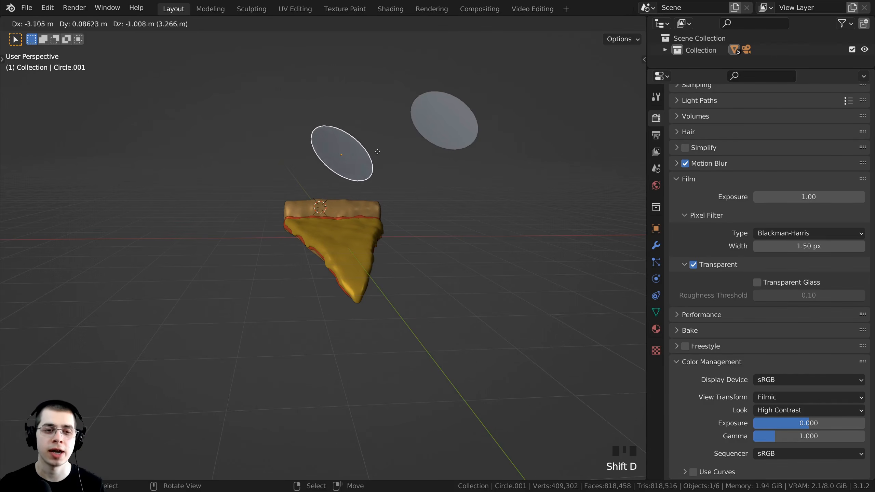
left_click(270, 210)
key("g")
left_click(266, 222)
middle_click_drag(266, 223, 269, 255)
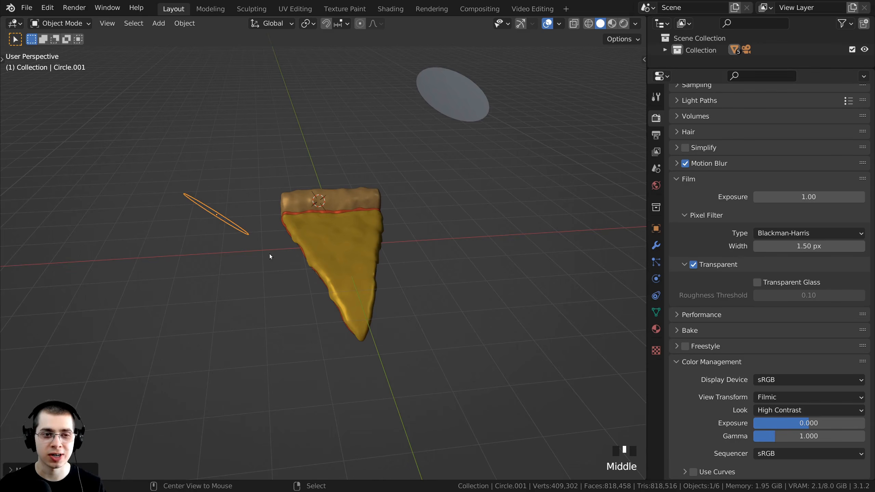
Clear the copied circle's rotation and raise it slightly beside the slice in the front view
key("alt+r")
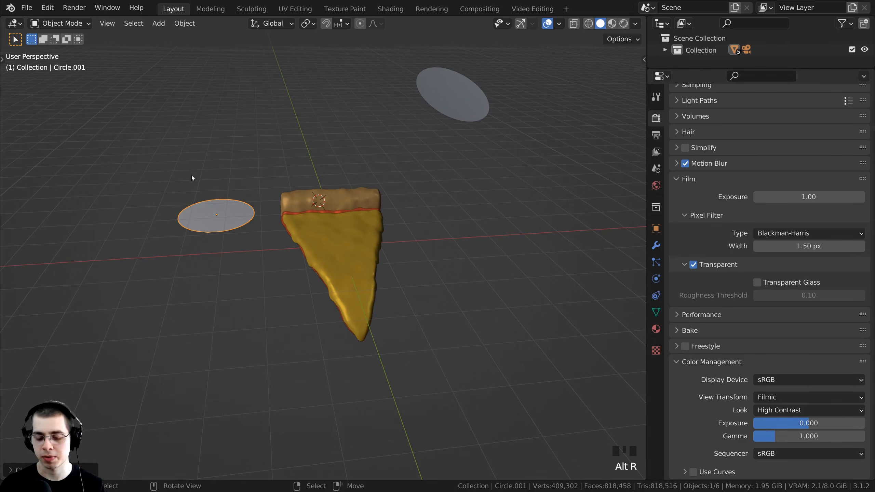
key("KP_1")
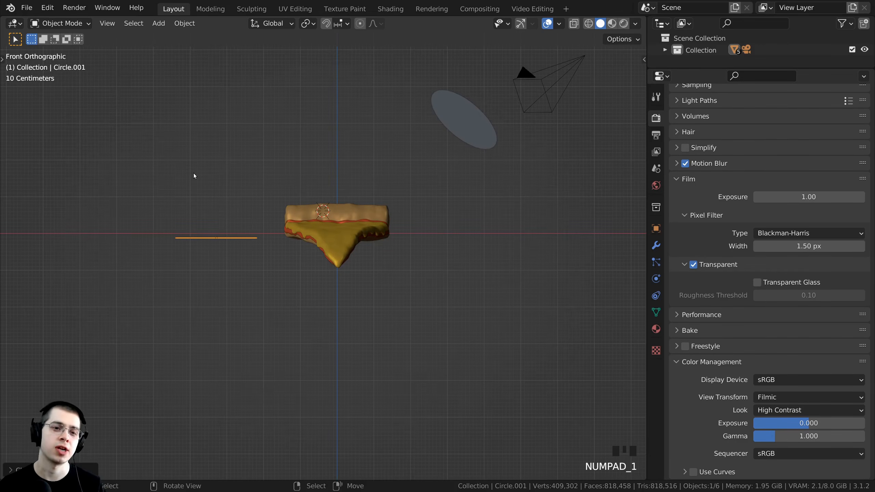
middle_click_drag(193, 173, 253, 197, "shift")
scroll(254, 199, "up", 2)
key("g")
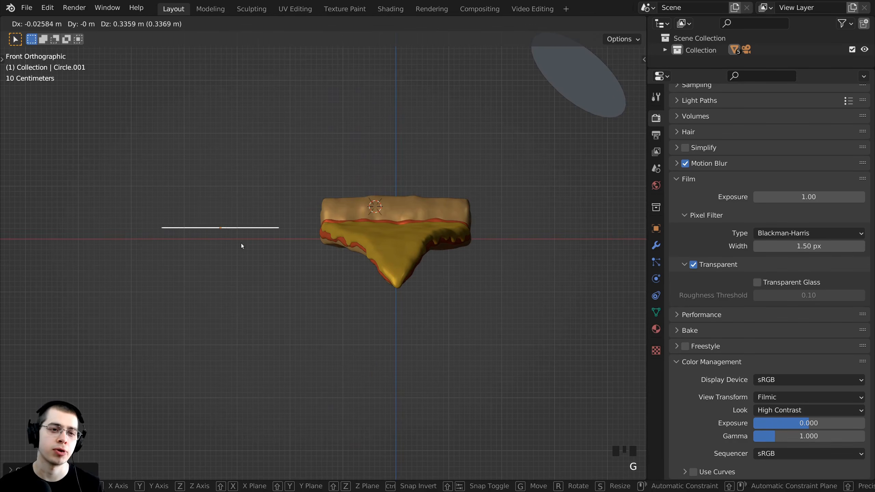
left_click(242, 246)
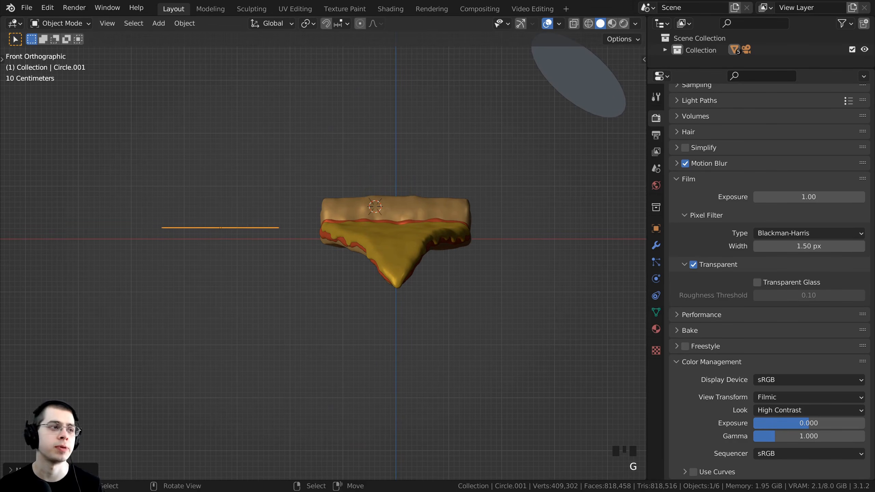
Scale the copied circle down to about half size and rotate it upright to face the slice
key("s")
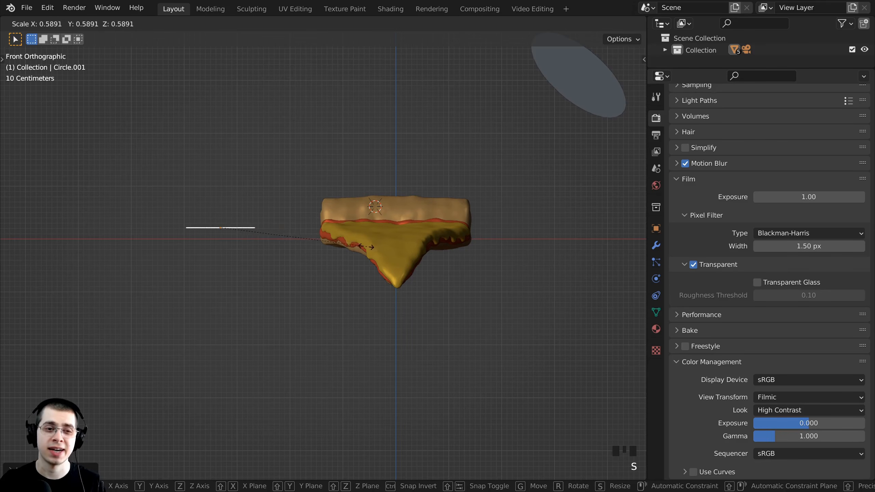
left_click(337, 245)
scroll(280, 269, "up", 1)
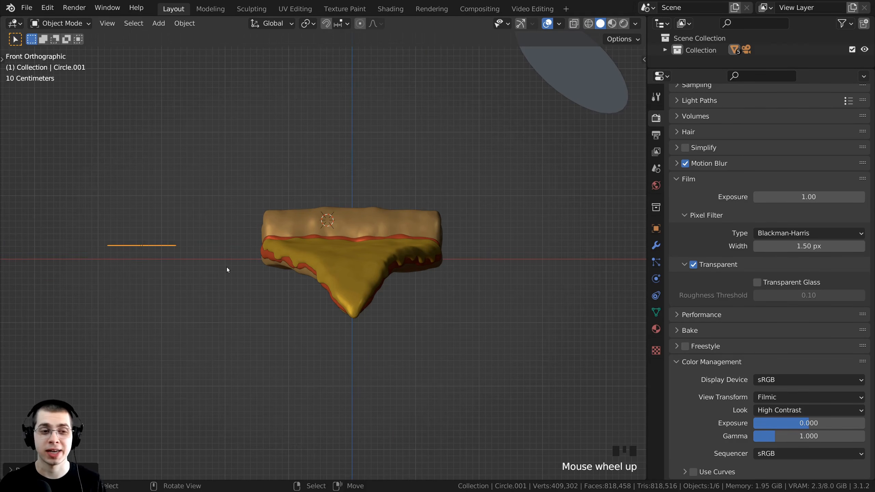
key("r")
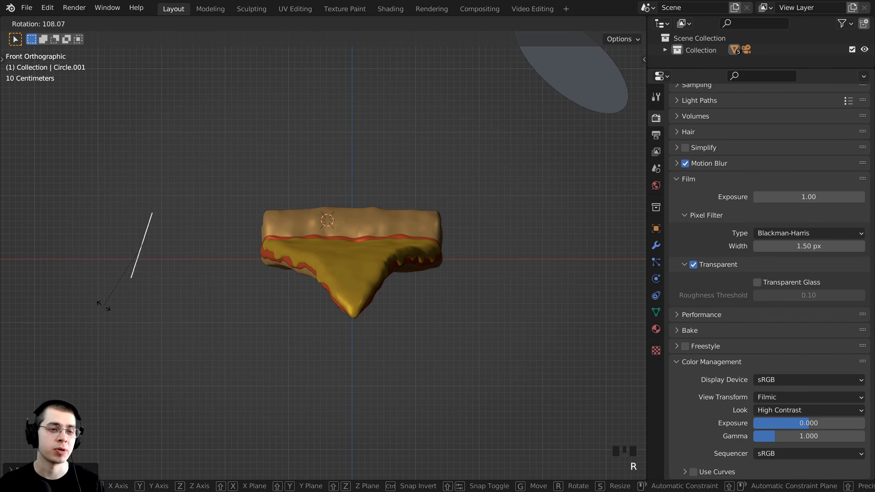
left_click(117, 316)
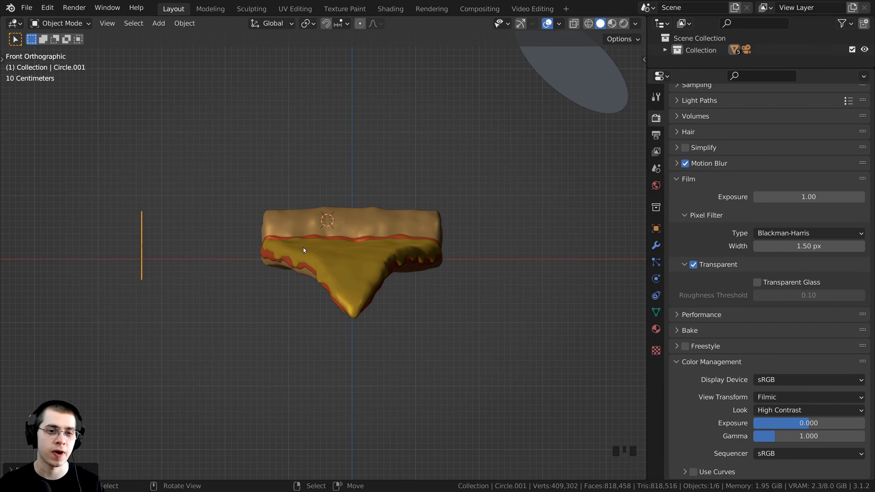
Reposition the small circle beside the slice using the front and top views
key("g")
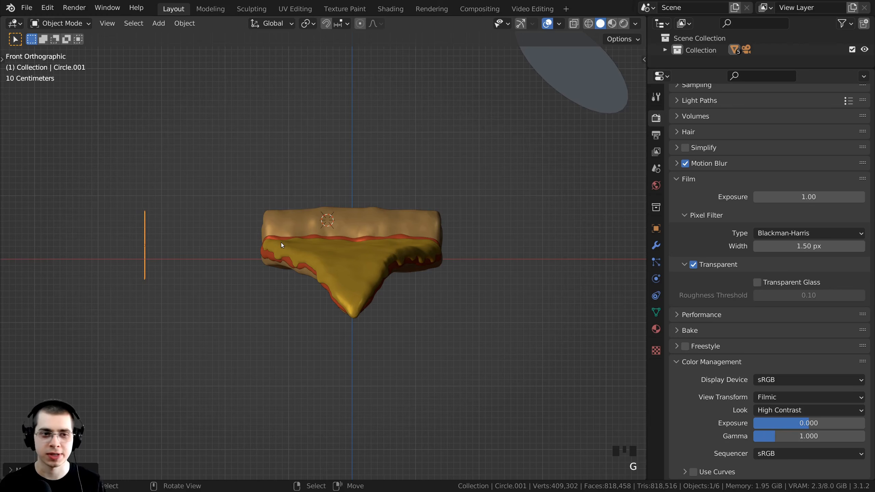
key("KP_7")
scroll(272, 240, "down", 2)
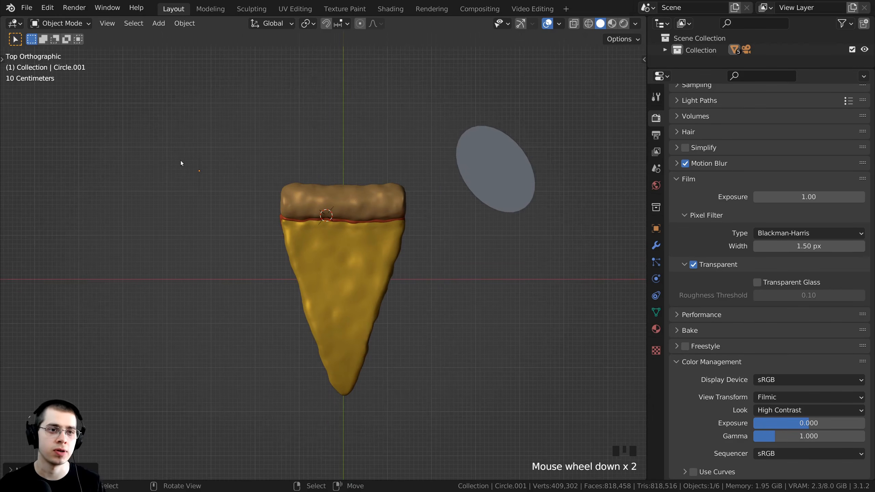
key("g")
left_click(213, 215)
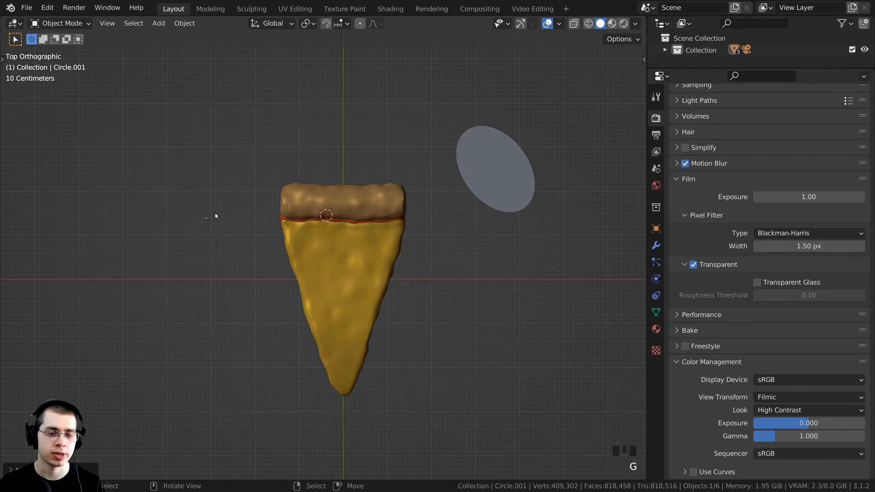
key("g")
left_click(179, 229)
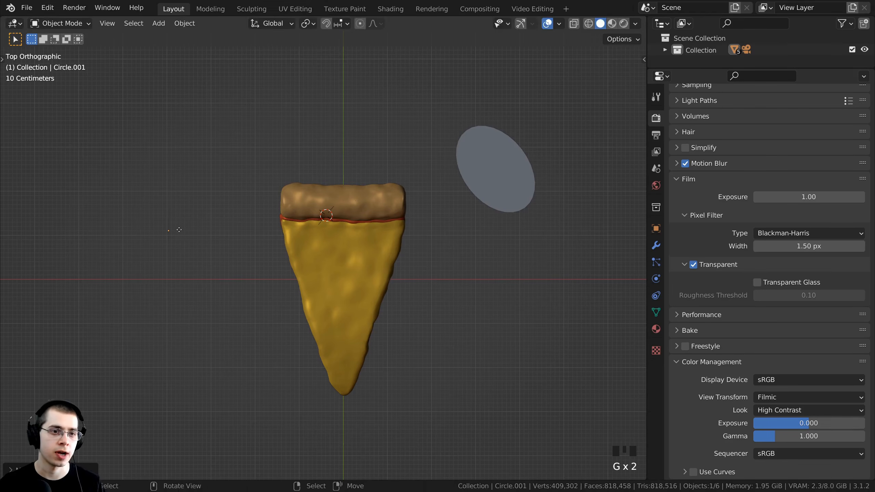
key("g")
left_click(204, 267)
Fine-tune the small circle's placement and scale from an angled view of the slice
middle_click_drag(205, 267, 300, 210)
key("g")
left_click(211, 208)
key("s")
left_click(320, 211)
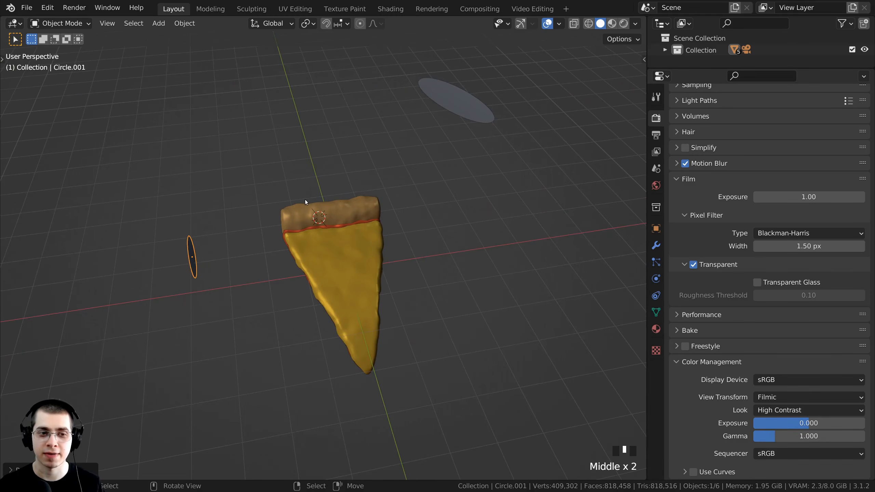
Duplicate the small circle about 3.2 m toward the slice's tip in the top view and angle the copy toward the slice
key("KP_7")
middle_click_drag(307, 205, 304, 138, "shift")
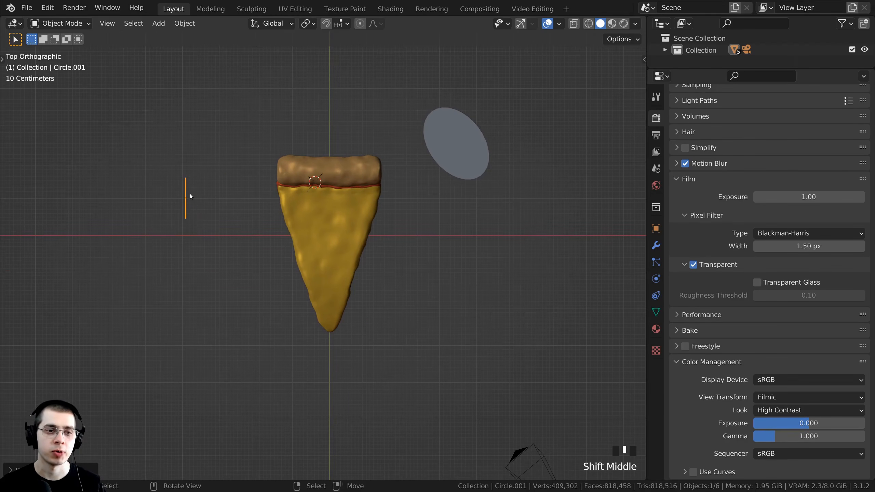
key("shift+d")
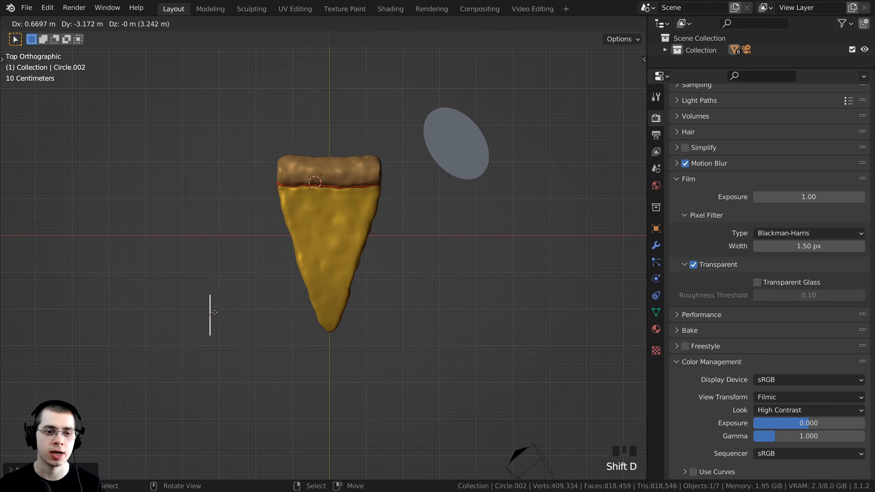
left_click(214, 312)
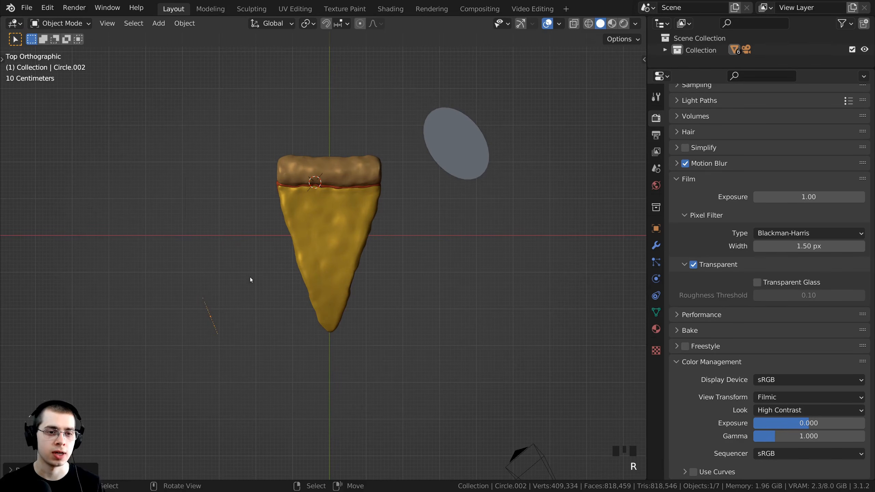
Tilt the circle near the tip toward the slice and scale it up by about 1.1
middle_click_drag(251, 277, 320, 114)
key("r")
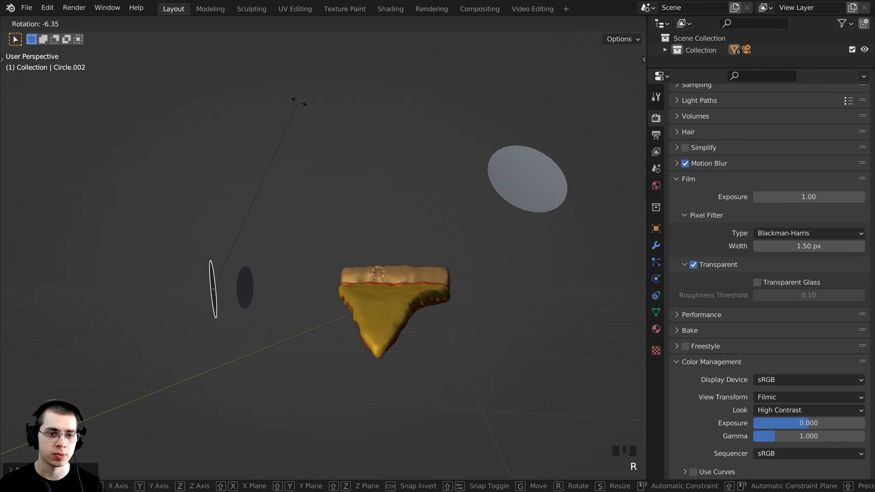
left_click(270, 98)
key("s")
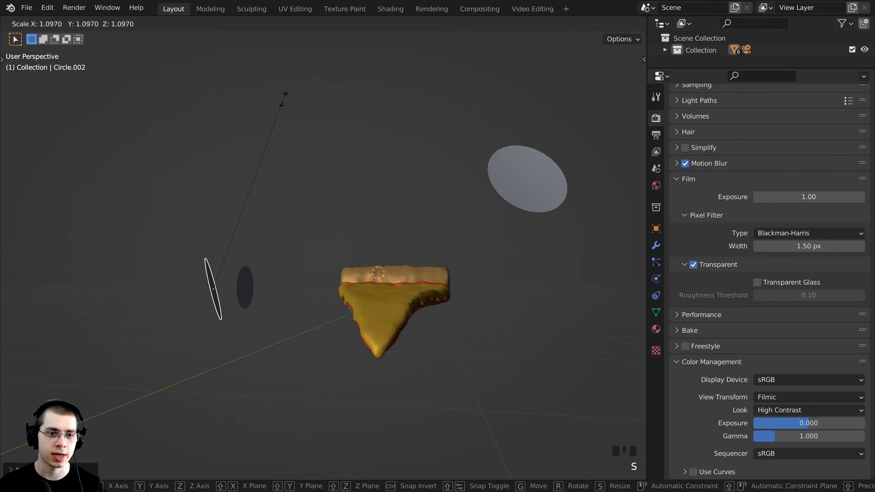
left_click(287, 96)
Reposition the circle near the tip and lower it below the slice's level in the front view
key("g")
left_click(290, 106)
scroll(297, 162, "down", 1)
key("g")
left_click(342, 167)
middle_click_drag(346, 159, 355, 175)
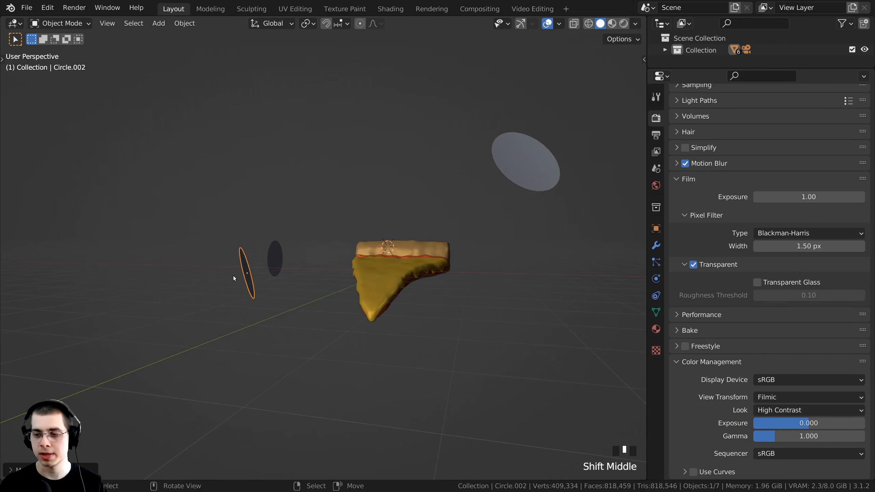
key("KP_1")
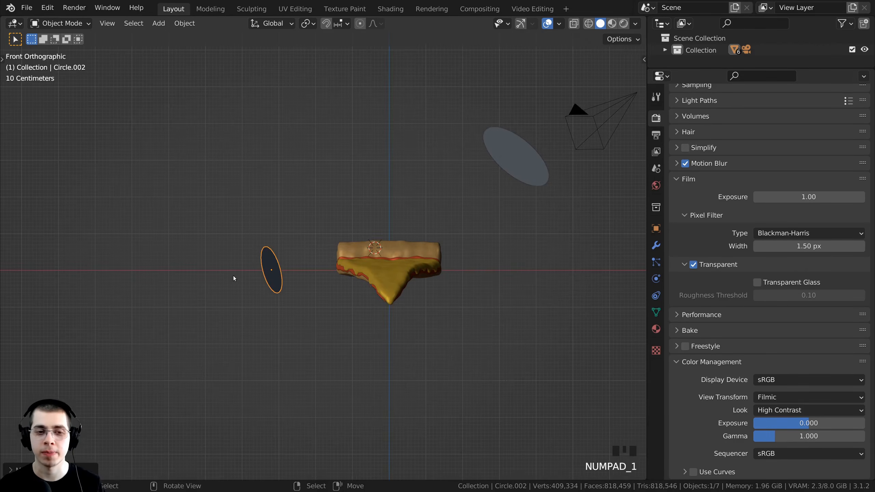
scroll(320, 204, "up", 1)
key("g")
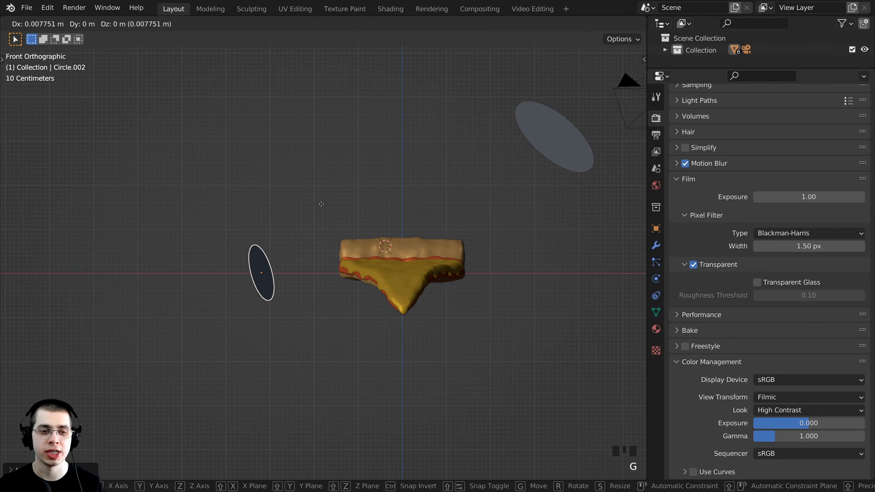
left_click(329, 251)
Rotate the lowered circle to aim at the slice, refining the angle with a free trackball rotation
key("r")
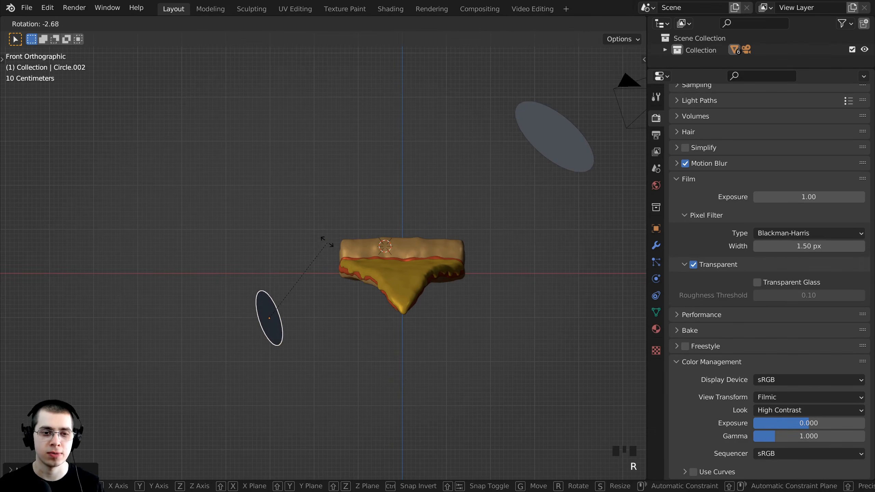
left_click(324, 239)
key("g")
left_click(325, 239)
middle_click_drag(324, 239, 218, 284)
key("r")
key("r")
left_click(297, 238)
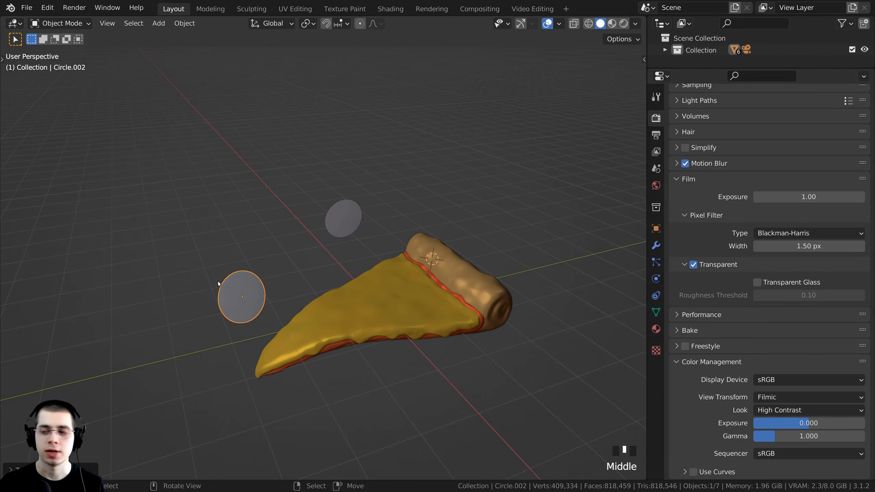
In the camera view, slightly scale up the small circle light overlapping the frame's upper corner
key("KP_0")
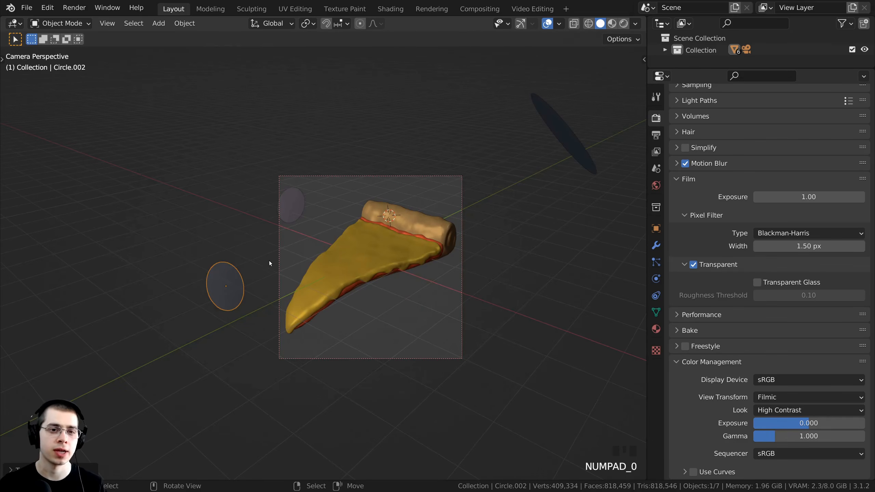
right_click(280, 219)
scroll(297, 203, "up", 2)
right_click(289, 194)
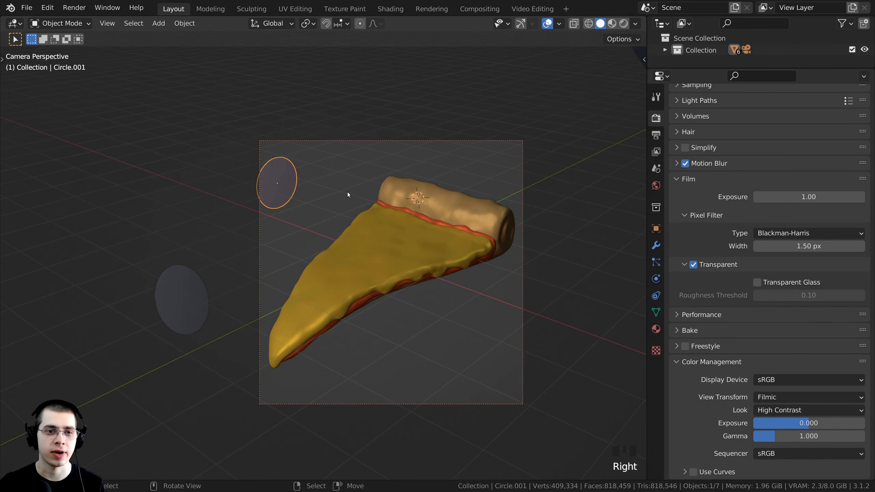
key("s")
left_click(367, 196)
Move the enlarged circle along the X axis out of the camera frame, then nudge it freely a little farther
key("g")
key("x")
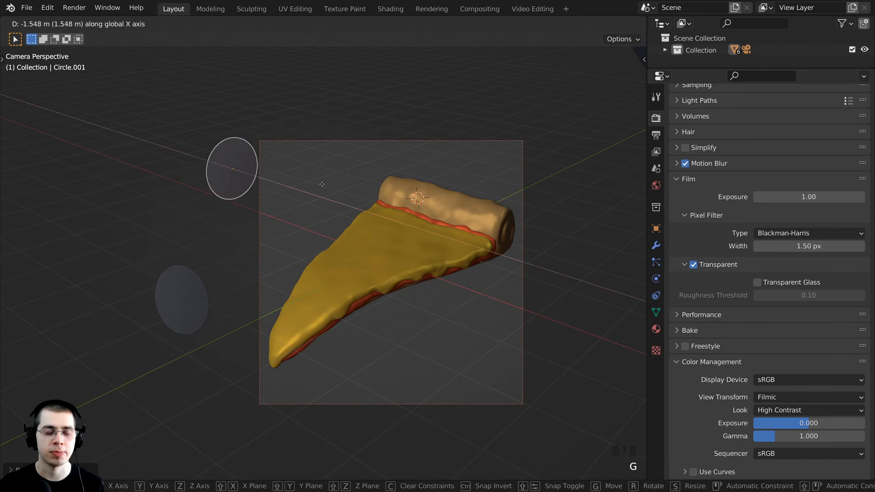
right_click(344, 195)
key("g")
key("x")
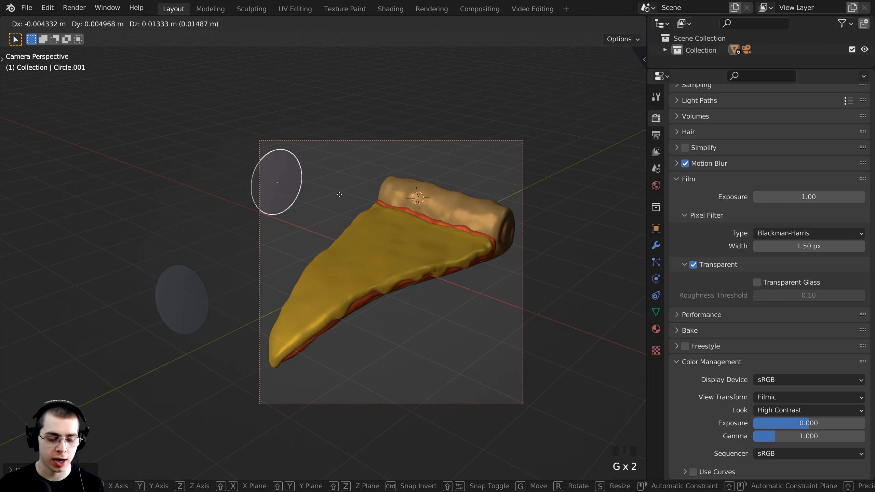
left_click(299, 174)
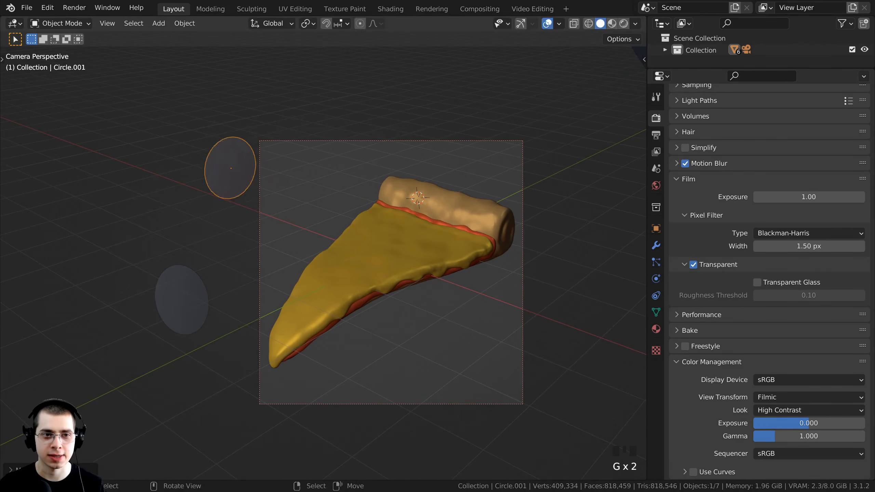
key("g")
left_click(301, 180)
Show the camera view with rendered shading, deselect the circle, and examine the lighting along the slice's edge and crust
key("z")
left_click(338, 141)
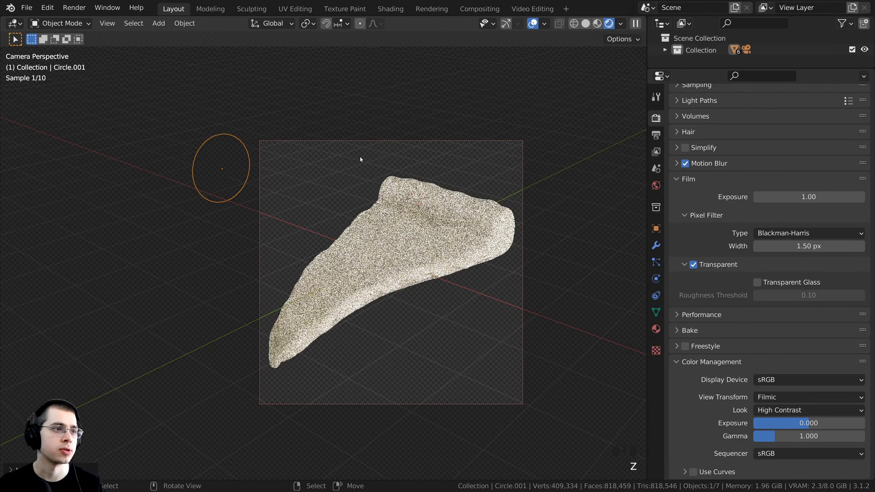
left_click(315, 200)
scroll(314, 199, "up", 6)
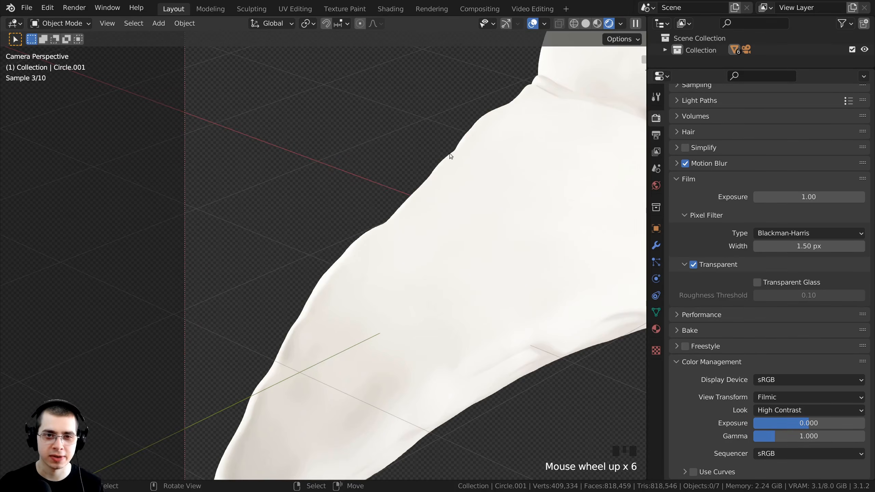
middle_click_drag(339, 264, 330, 233, "shift")
middle_click_drag(315, 263, 409, 304, "shift")
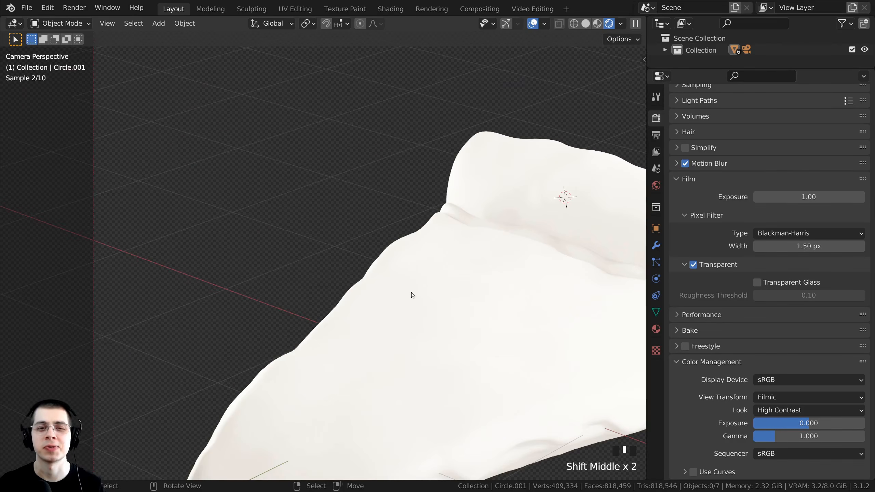
scroll(412, 292, "down", 4)
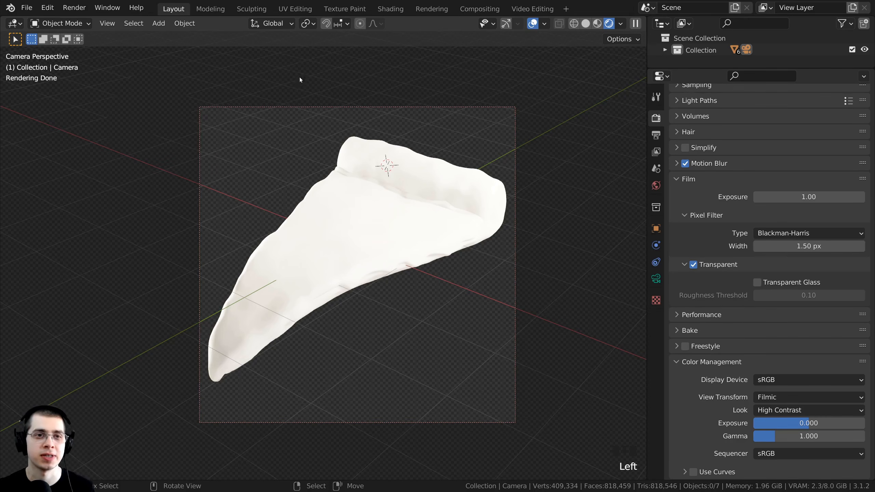
Switch to the Shading workspace, show the camera view, and enlarge the shader node editor
left_click(382, 10)
middle_click_drag(173, 187, 150, 253)
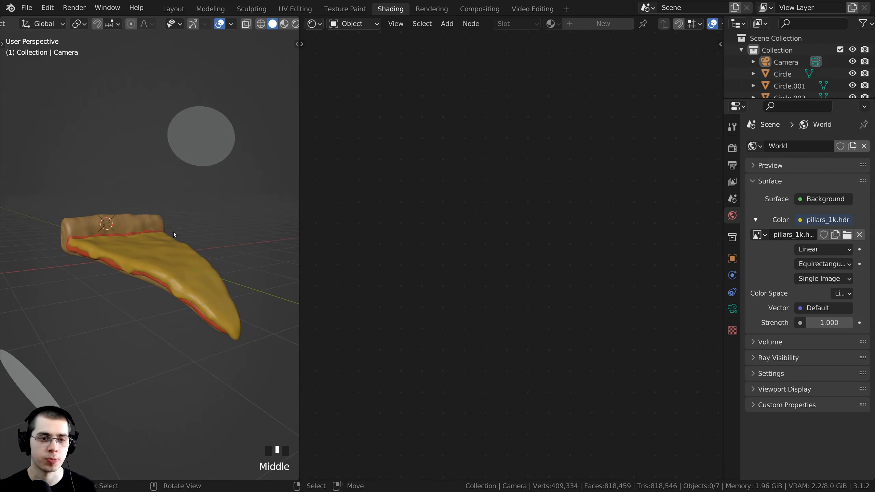
key("KP_0")
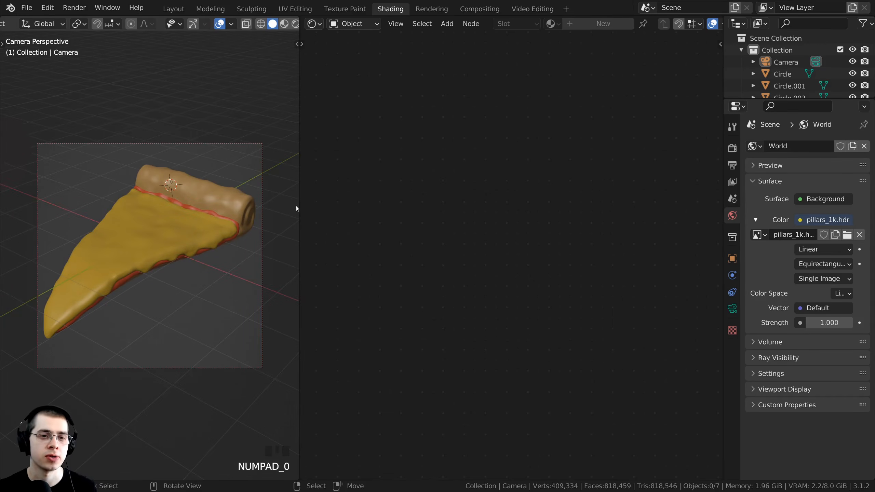
left_click_drag(299, 206, 236, 206)
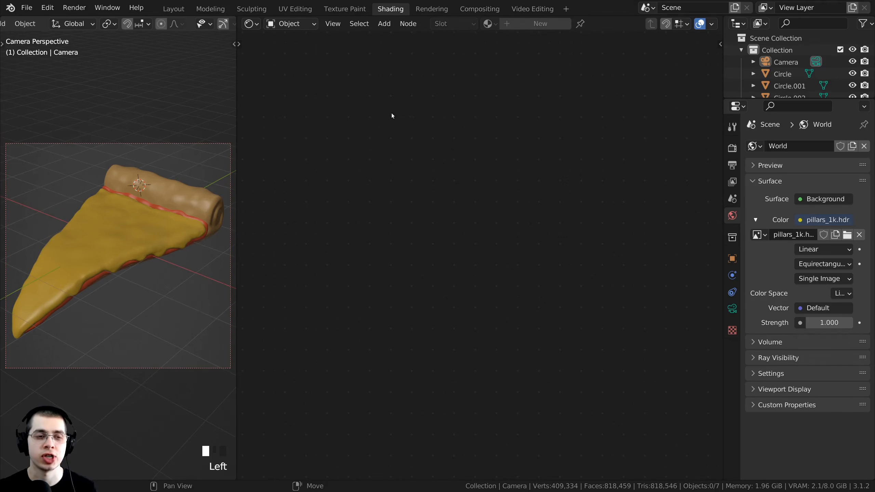
left_click_drag(724, 238, 858, 237)
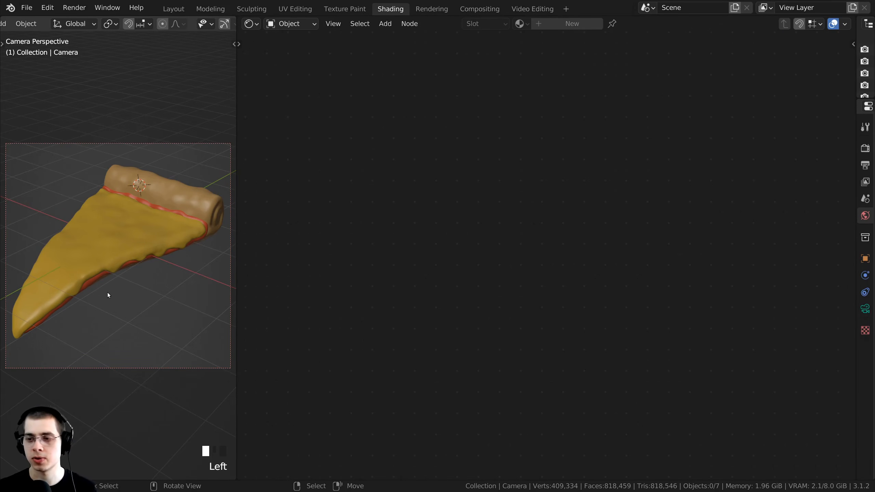
Show the slice with rendered shading and select the crust to display its Crust material nodes
key("z")
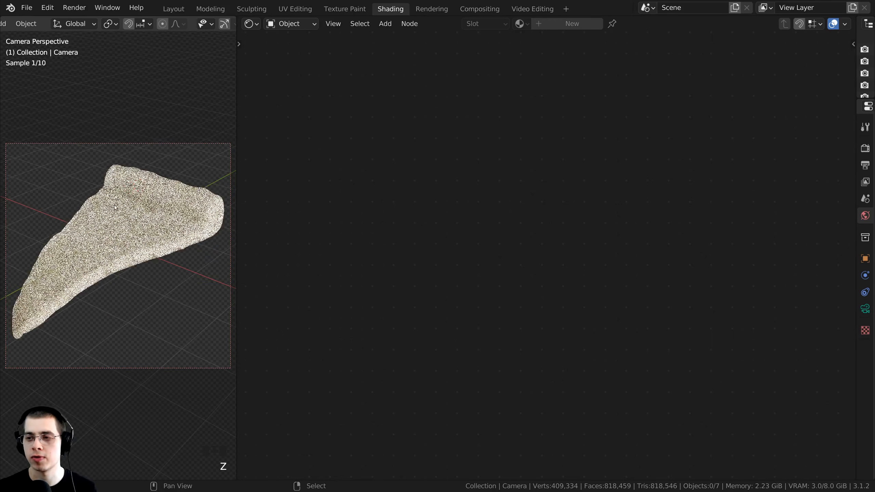
middle_click_drag(108, 203, 154, 219, "shift")
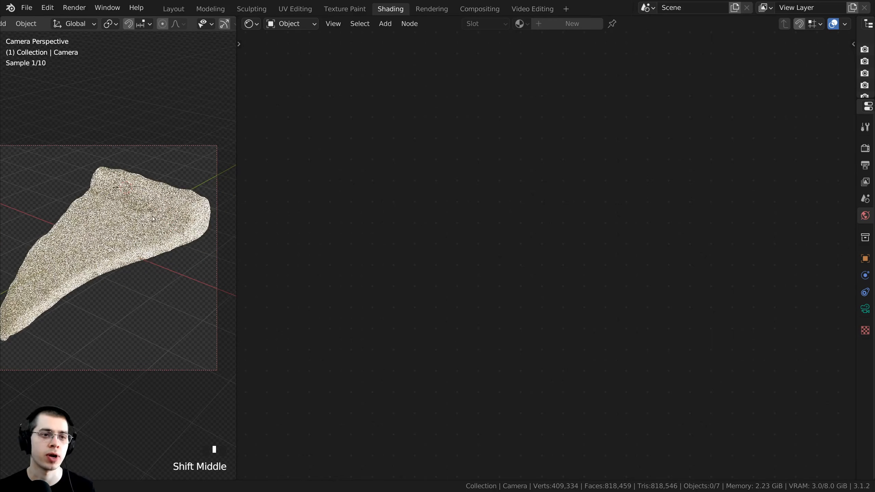
right_click(153, 193)
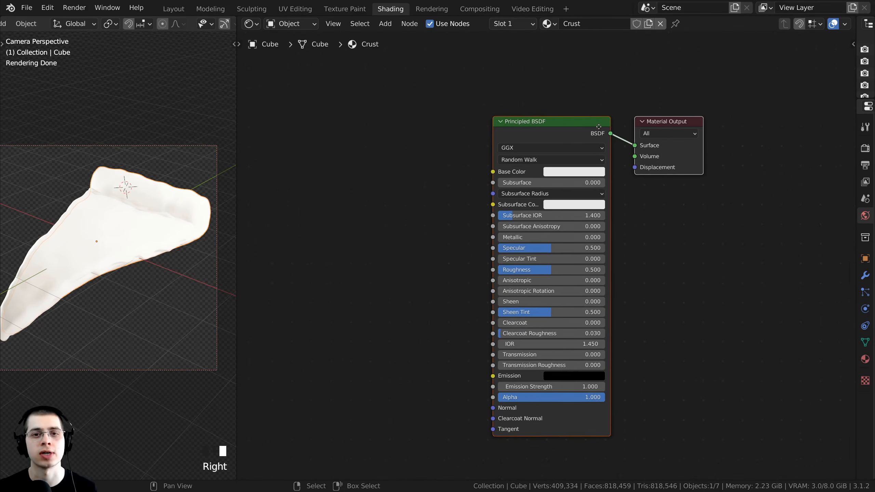
scroll(624, 84, "down", 1)
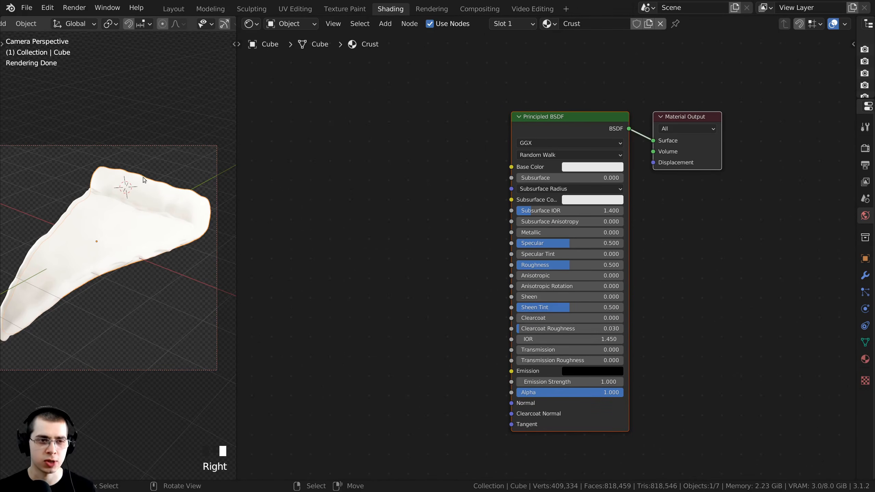
Limit the viewport render to a region around the crust's near end and slightly narrow the viewport
key("ctrl+b")
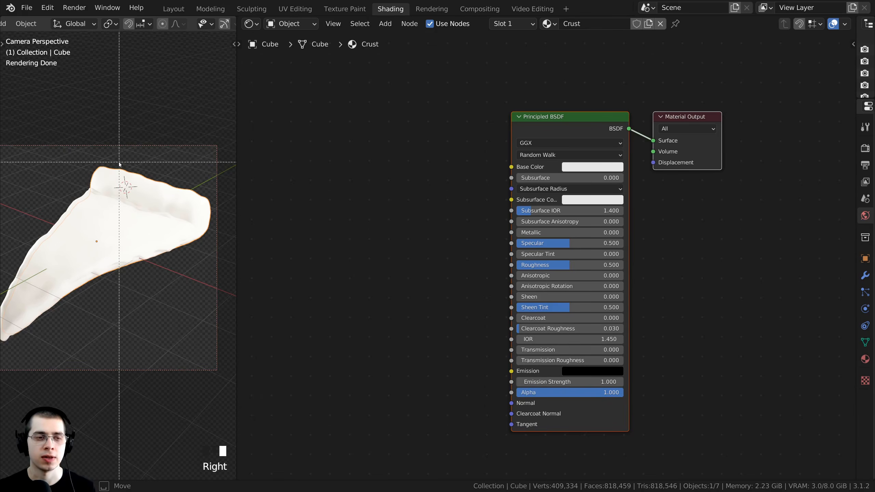
left_click_drag(120, 163, 217, 240)
middle_click_drag(174, 242, 156, 262, "shift")
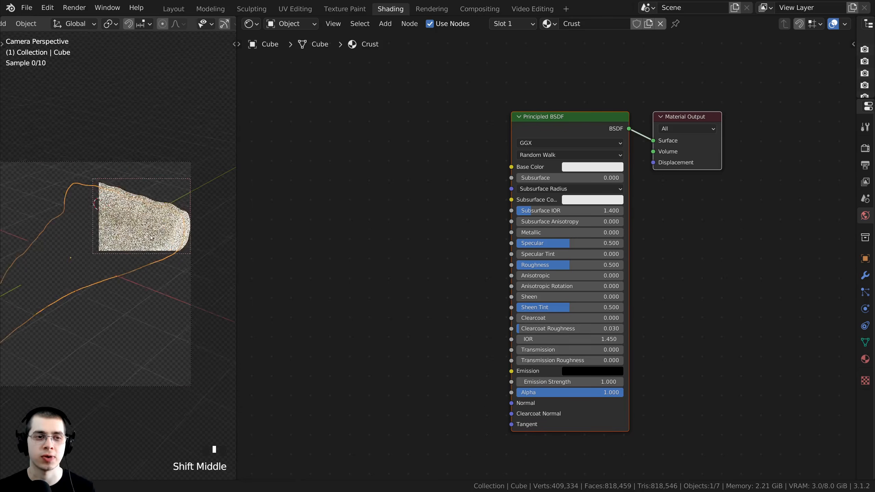
scroll(155, 262, "up", 4)
left_click_drag(237, 180, 229, 179)
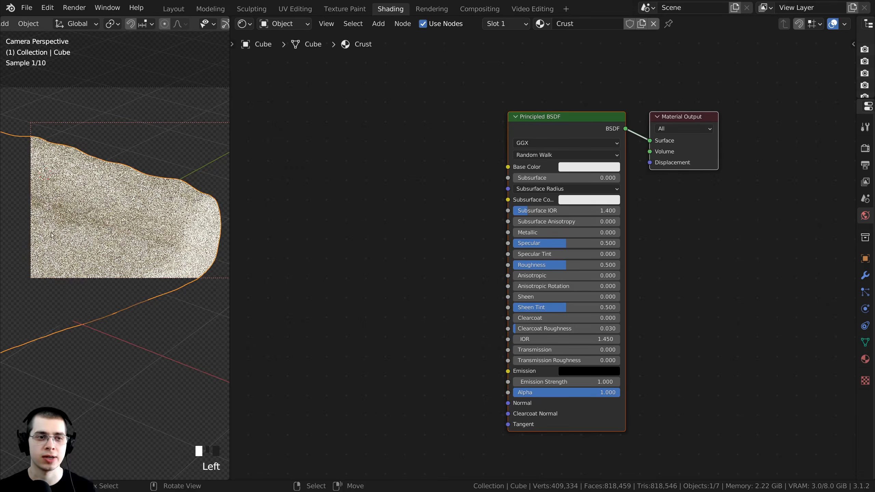
middle_click_drag(193, 220, 192, 220, "shift")
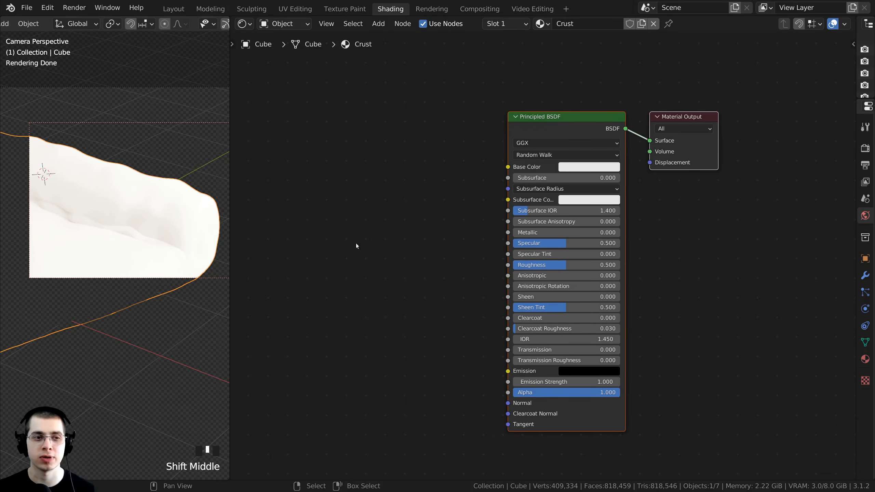
Add a Noise Texture node to the Crust material and place it well left of the Principled BSDF
scroll(335, 245, "down", 1)
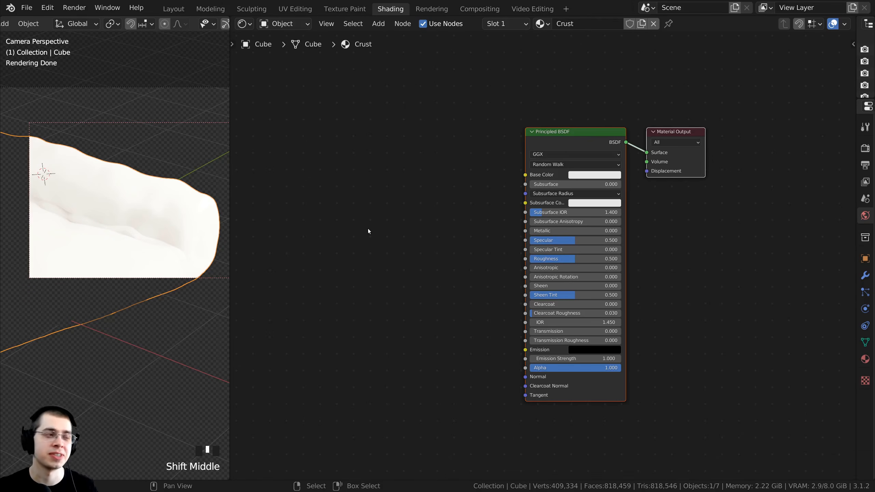
middle_click_drag(403, 226, 421, 221, "shift")
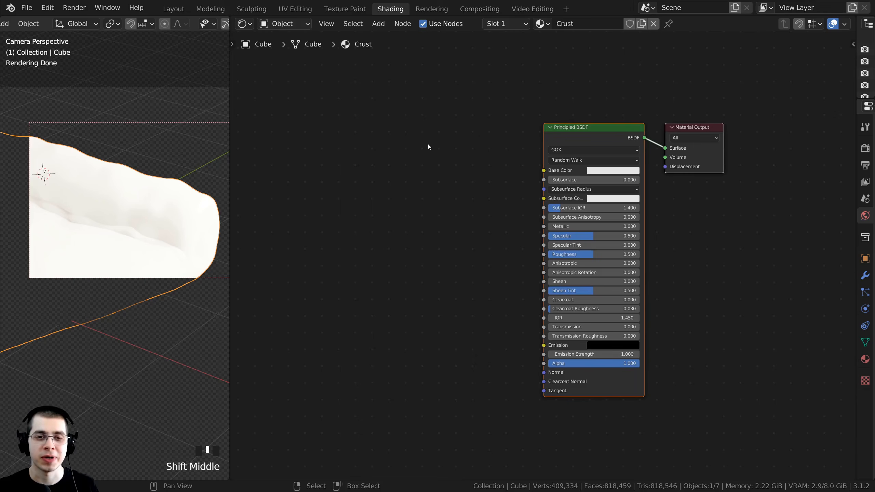
key("shift+a")
left_click(417, 147)
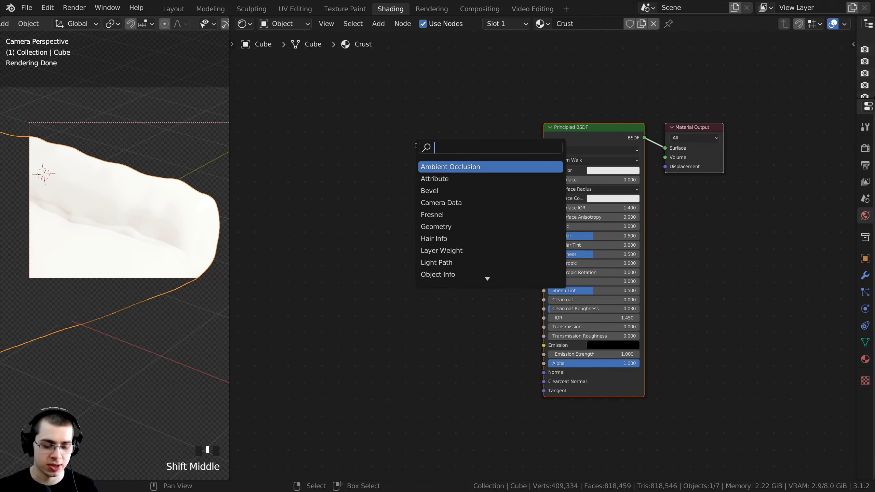
type("noise")
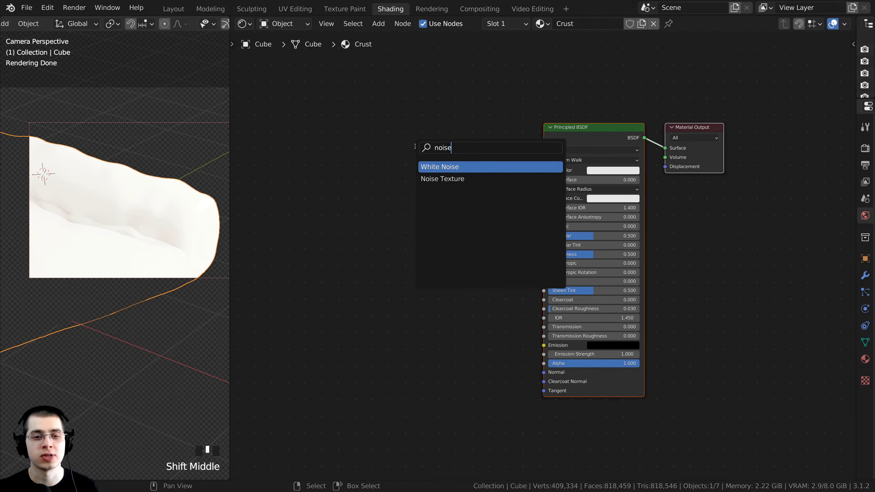
left_click(432, 180)
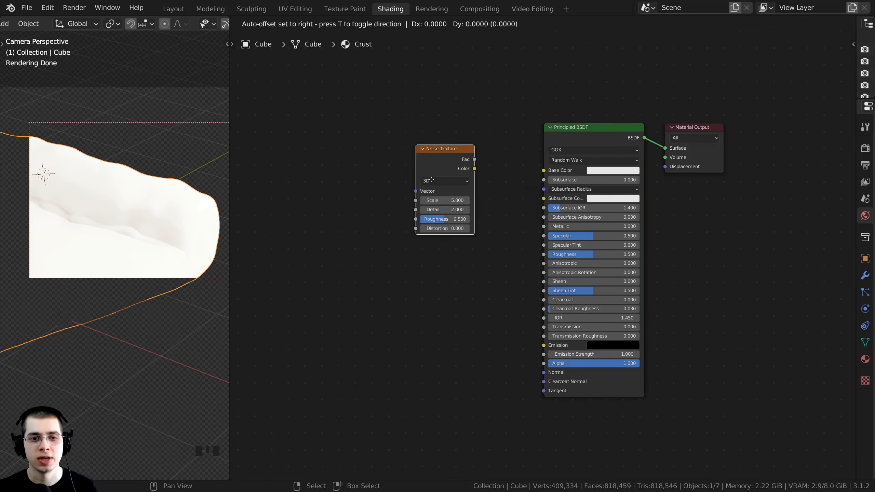
left_click(354, 237)
middle_click_drag(354, 236, 406, 223)
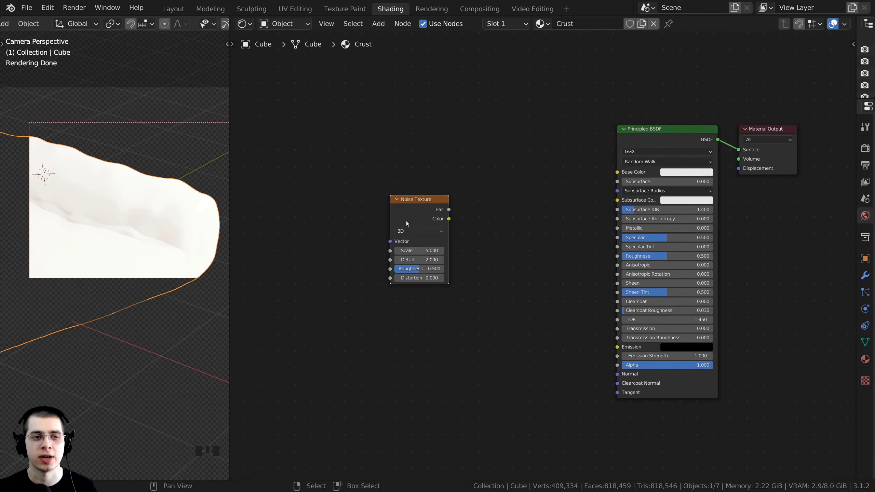
left_click_drag(402, 213, 396, 208)
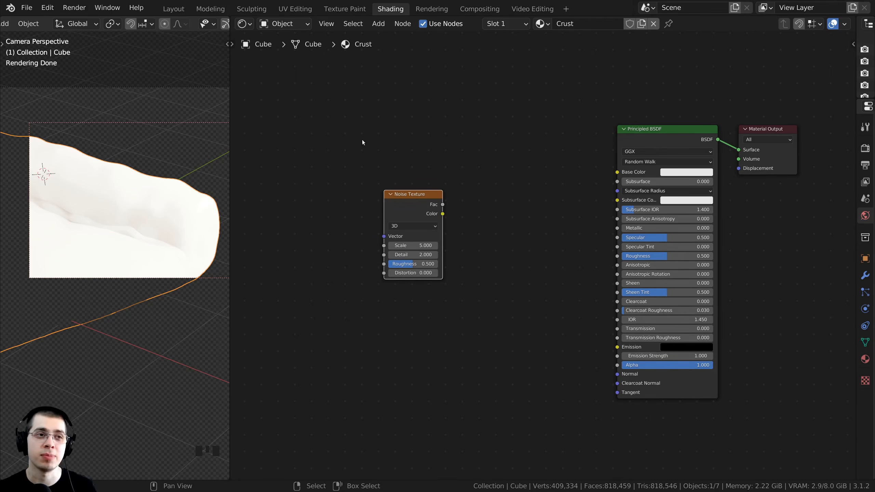
Search the add-on preferences for "node" and check that the Node Wrangler add-on is enabled
left_click(48, 8)
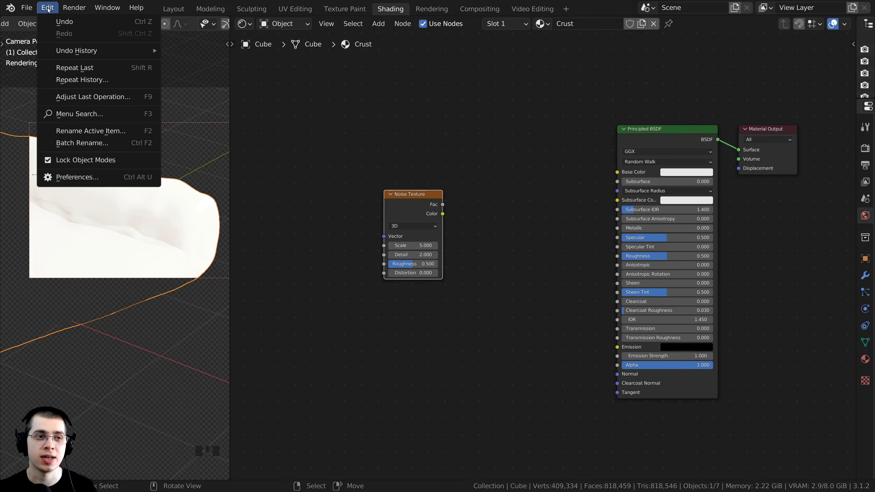
left_click(69, 177)
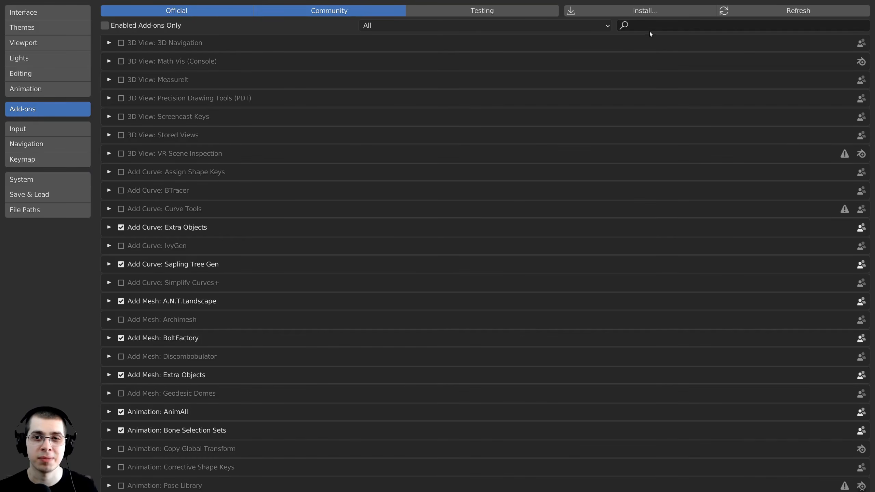
left_click(652, 23)
type("node")
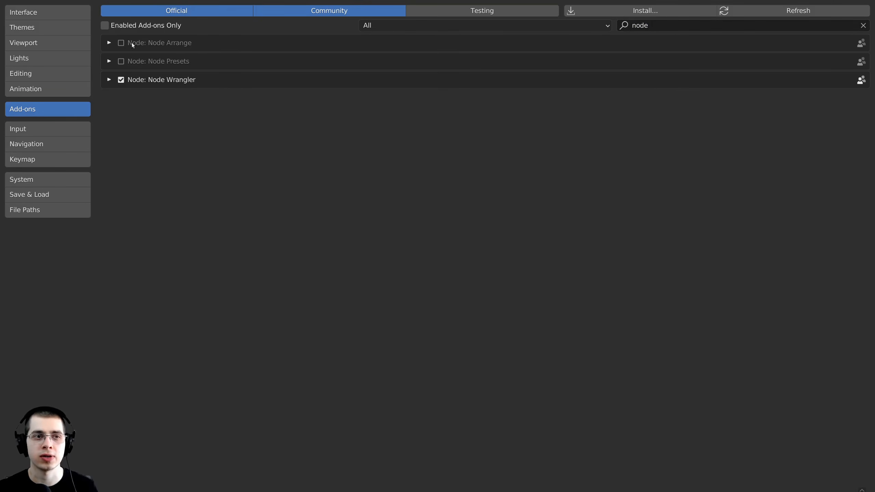
left_click(109, 80)
left_click(109, 80)
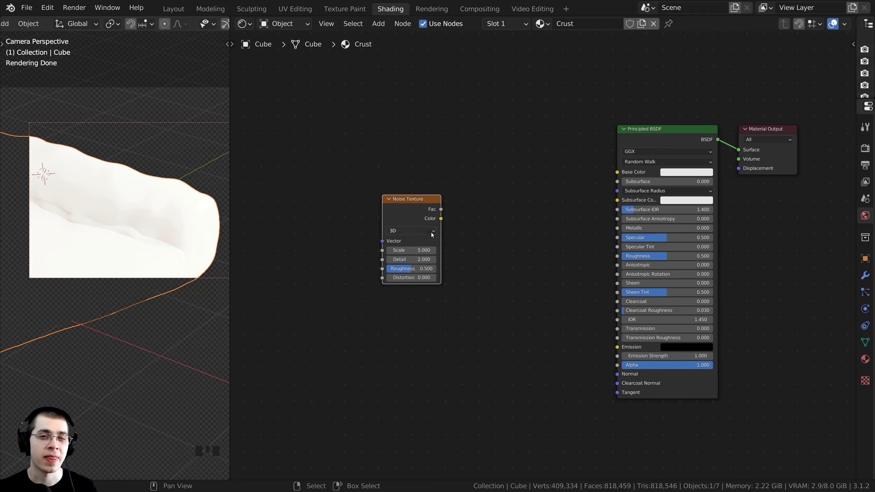
Preview the Noise Texture's Fac output on the crust by linking it to a Viewer node
left_click_drag(409, 243, 396, 255)
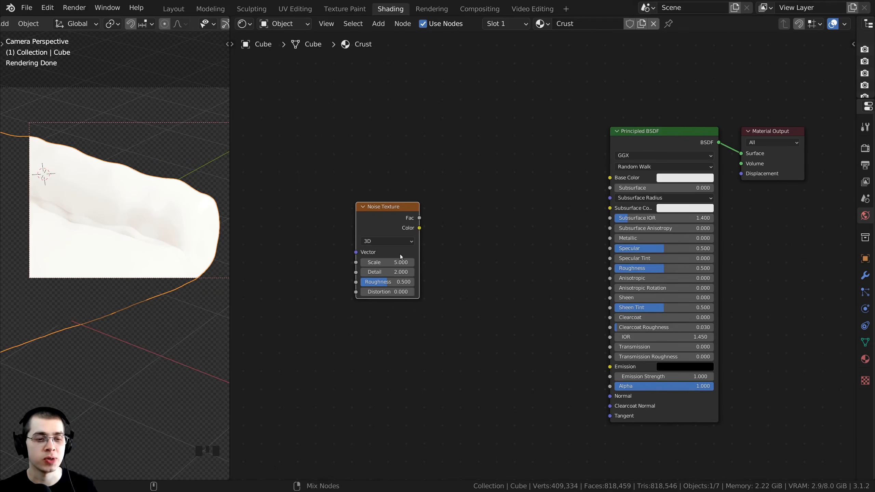
left_click(391, 216, "ctrl+shift")
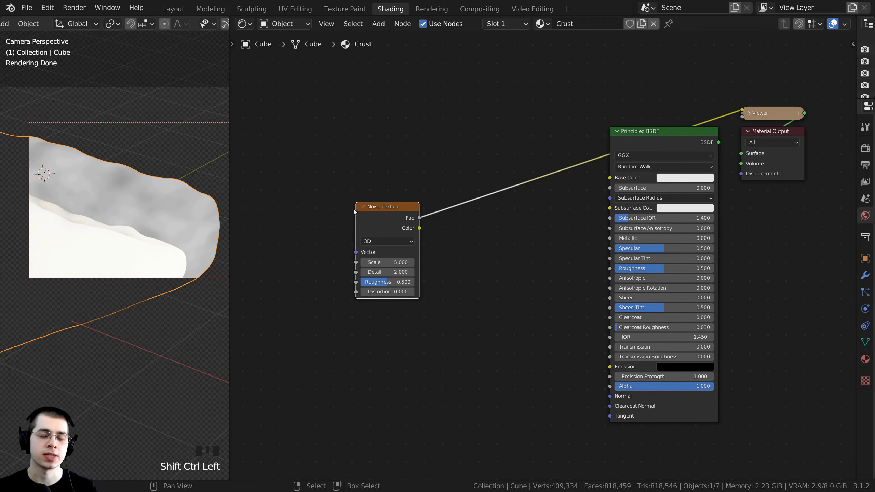
middle_click_drag(387, 228, 455, 236)
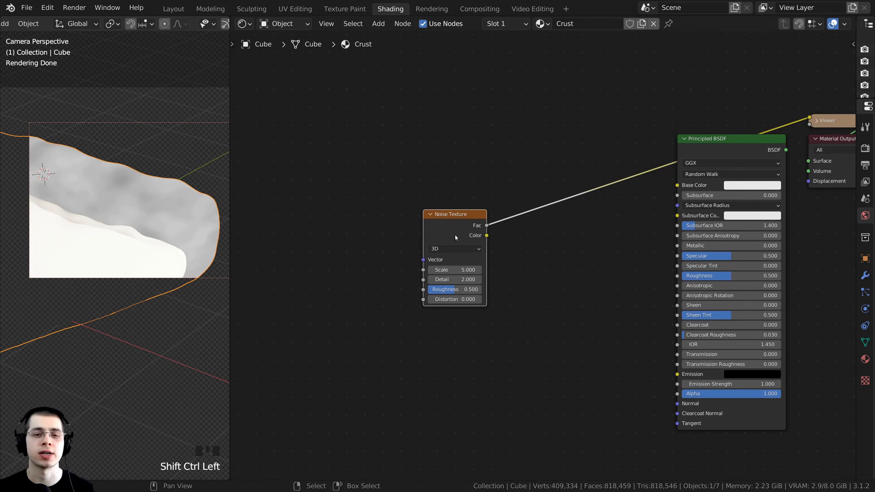
Add linked Texture Coordinate and Mapping nodes ahead of the crust's Noise Texture
scroll(456, 236, "up", 2)
left_click_drag(433, 220, 428, 227)
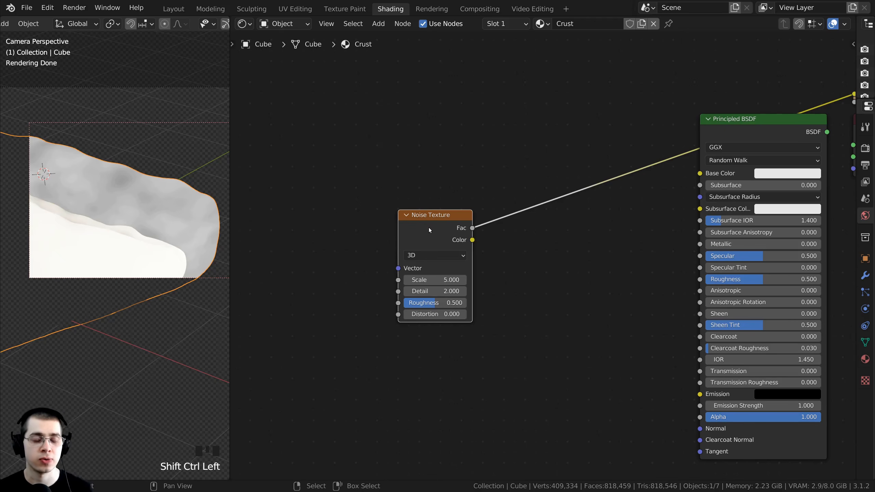
left_click_drag(421, 228, 435, 222)
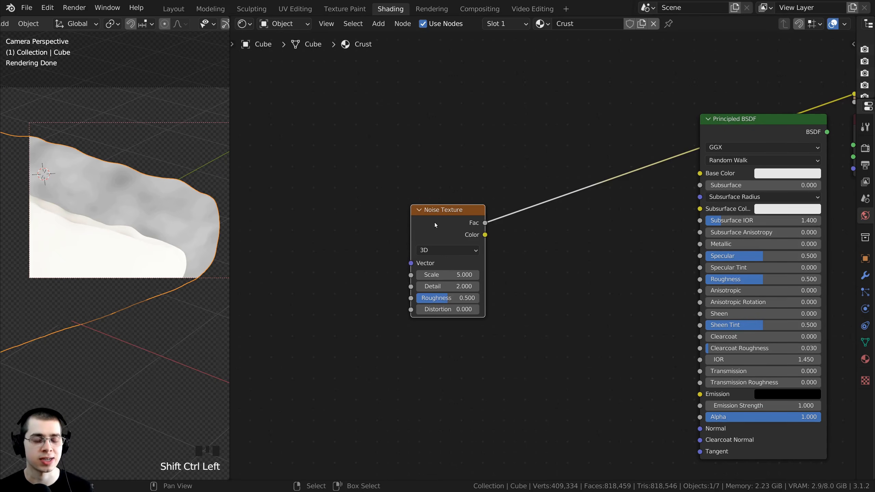
key("ctrl+t")
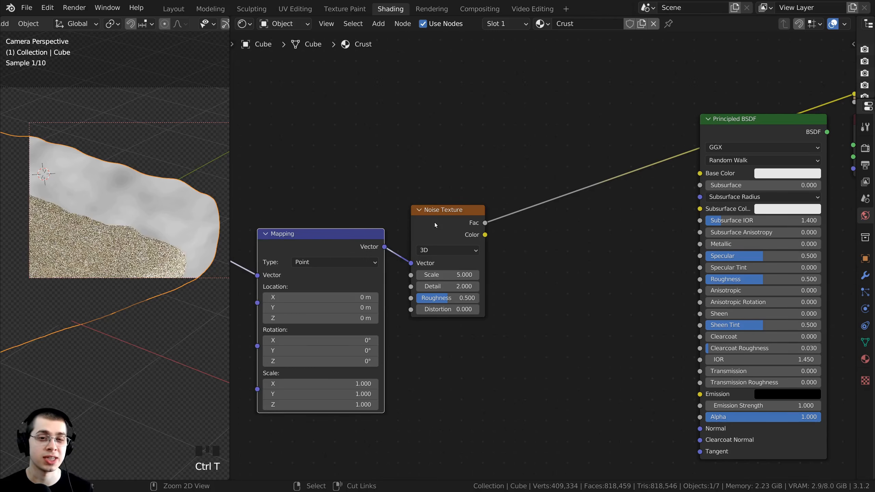
middle_click_drag(433, 239, 568, 213)
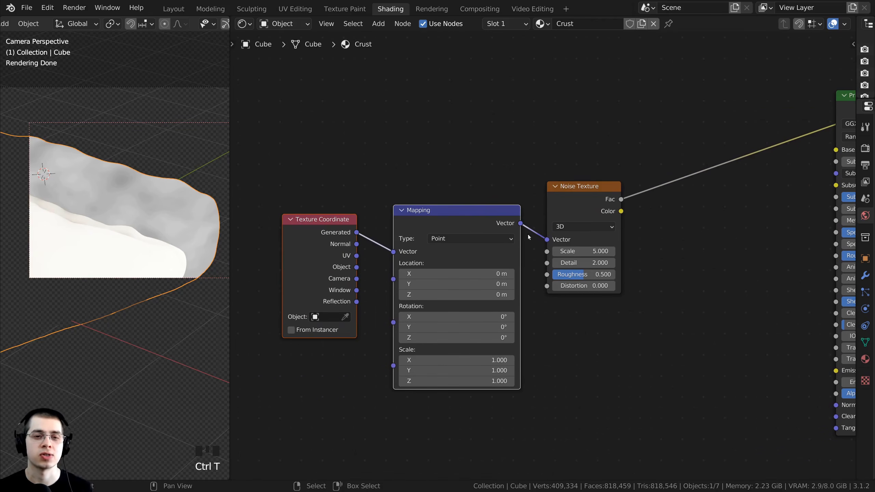
Delete the Mapping node and bring the Texture Coordinate node closer to the Noise Texture
left_click(450, 234)
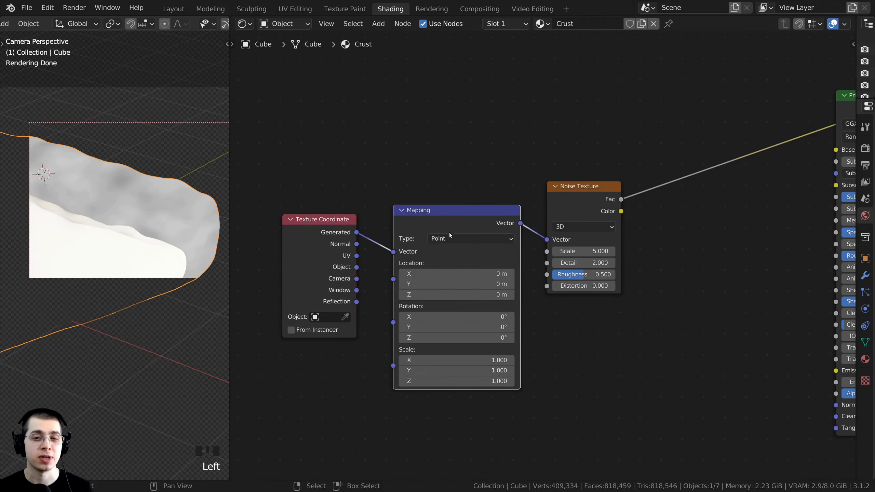
left_click_drag(444, 212, 445, 184)
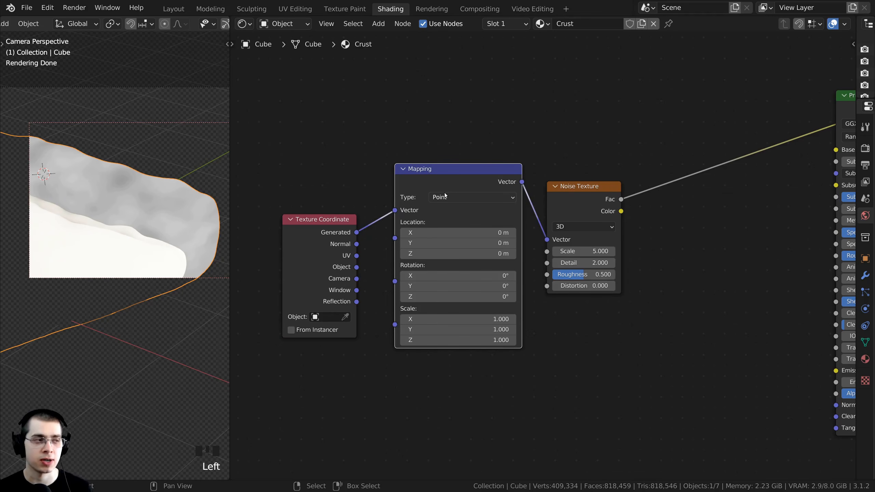
key("x")
left_click_drag(303, 272, 411, 274)
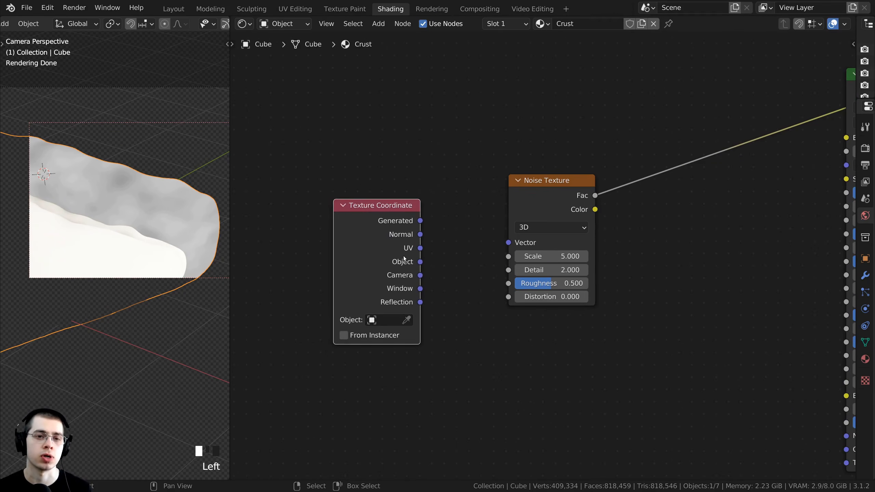
Link the Texture Coordinate node's Object output to the Noise Texture's Vector input
left_click_drag(403, 257, 400, 267)
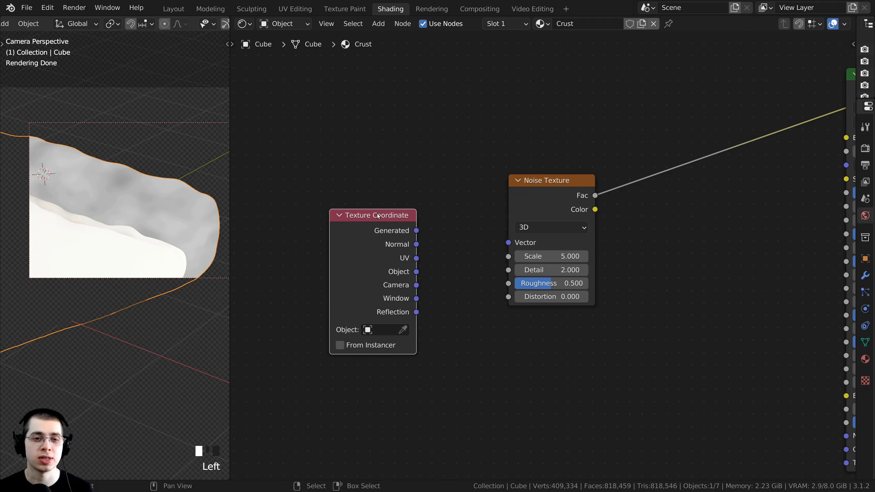
left_click_drag(418, 273, 509, 243)
left_click(334, 266)
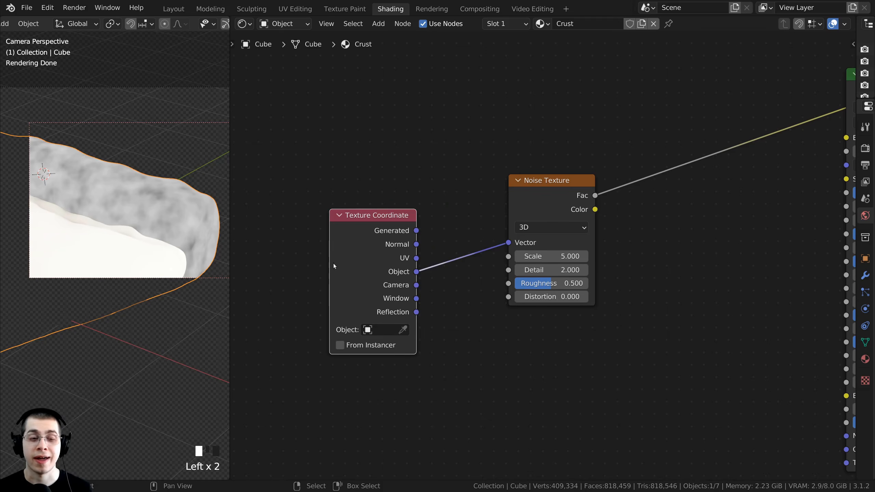
scroll(561, 200, "up", 1)
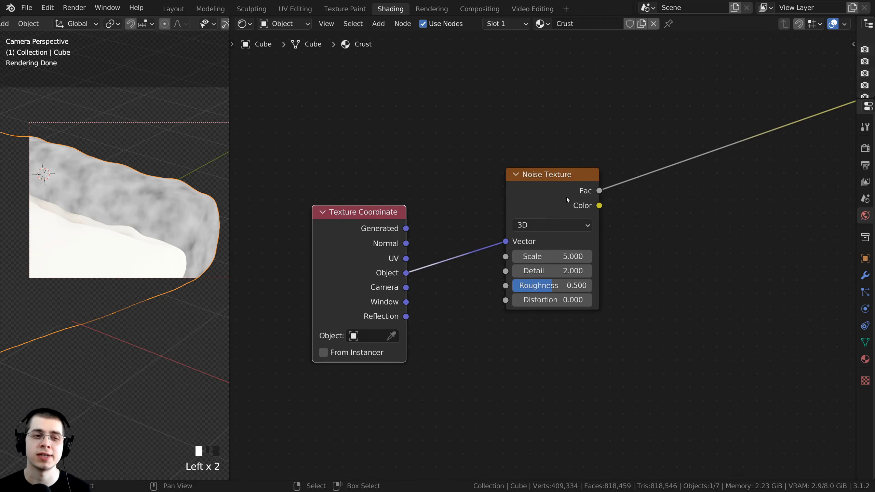
Set the Noise Texture's Scale to 4
left_click_drag(565, 192, 548, 186)
scroll(527, 197, "up", 1)
middle_click_drag(546, 191, 508, 188)
scroll(505, 186, "up", 2)
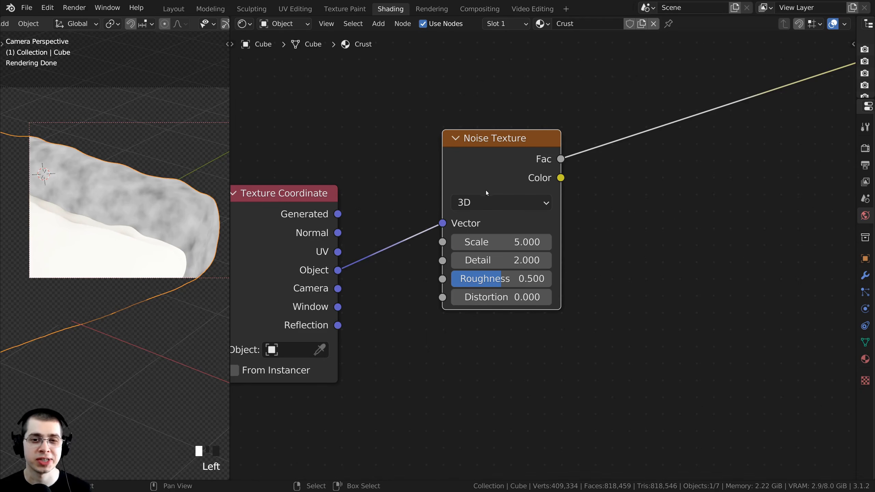
left_click(499, 241)
type("4")
key("Return")
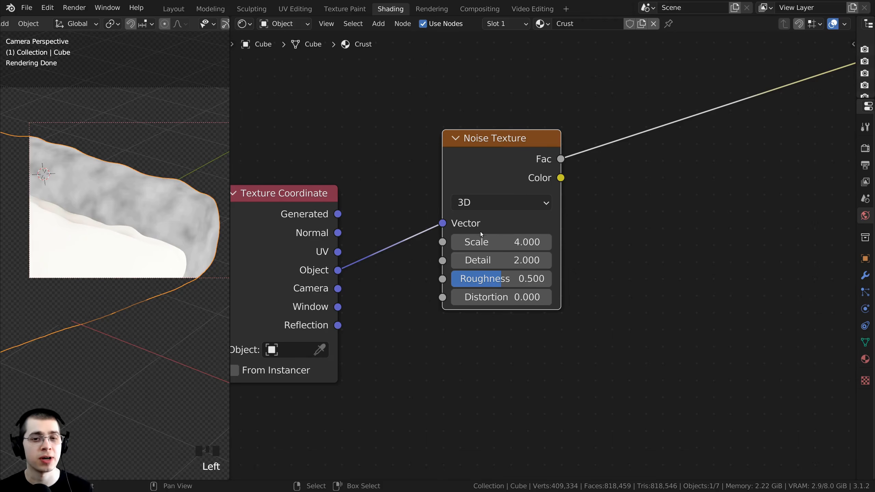
Set the Noise Texture's Detail to 15 and its Roughness to 0.6
left_click(487, 259)
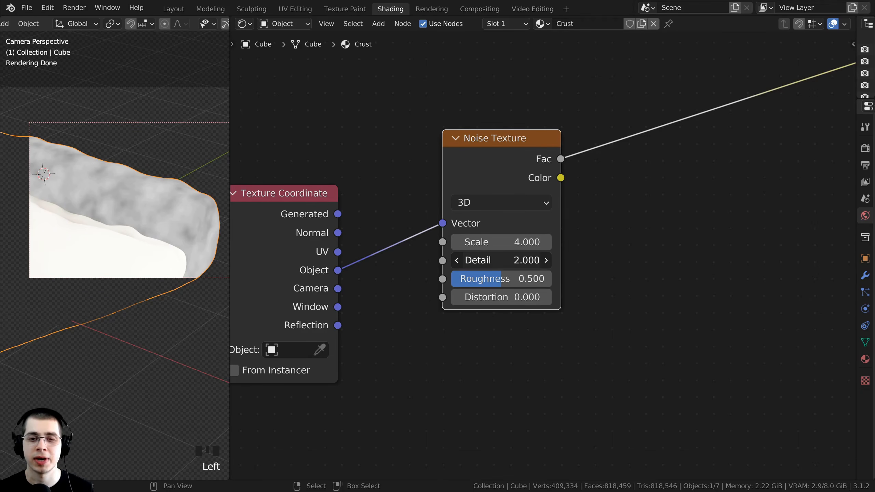
left_click_drag(487, 259, 542, 259)
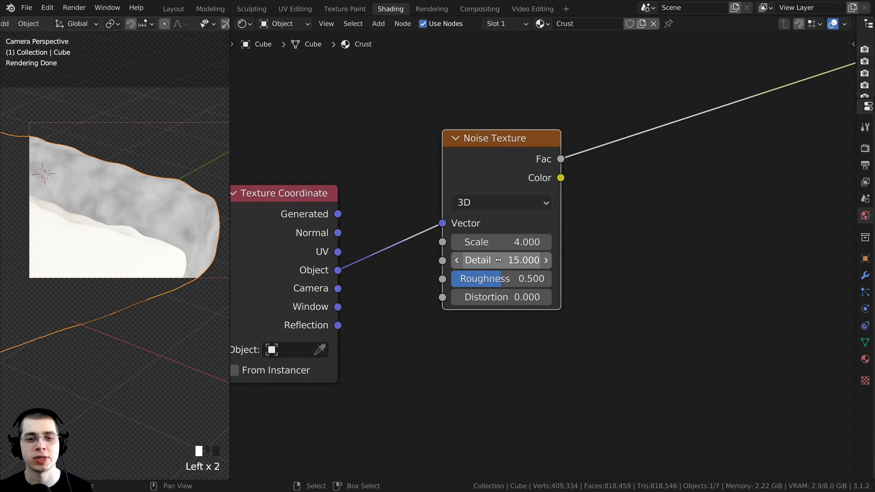
left_click(492, 280)
type("0.5")
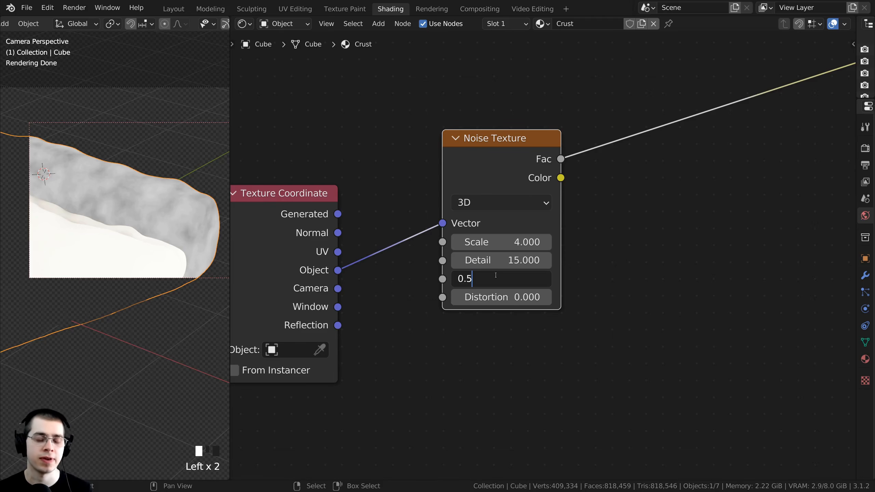
key("BackSpace")
type("6")
left_click(496, 275)
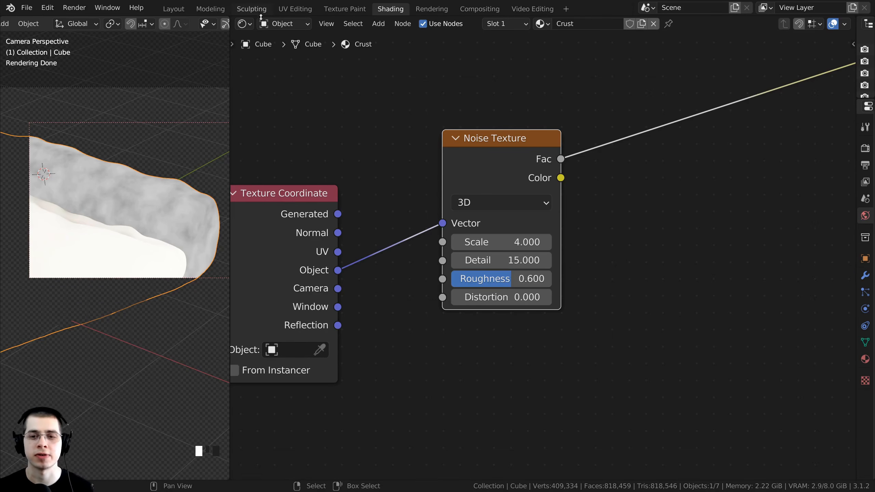
Insert a ColorRamp node on the link between the Noise Texture's Fac output and the Viewer
scroll(330, 80, "down", 1)
scroll(148, 136, "up", 3)
scroll(149, 136, "up", 1)
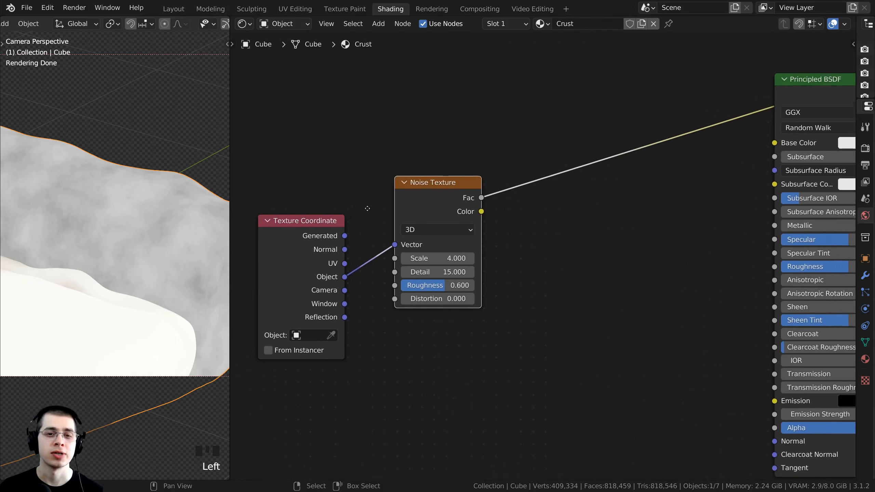
middle_click_drag(498, 184, 448, 218)
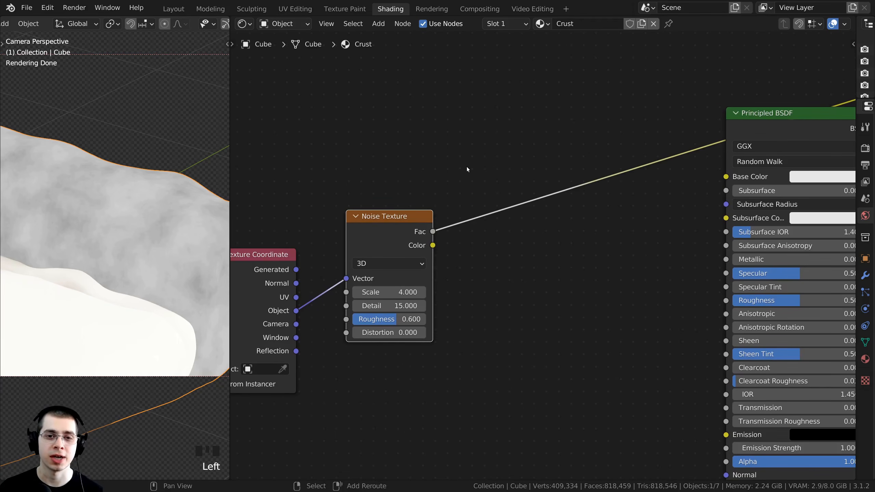
key("shift+a")
left_click(405, 165)
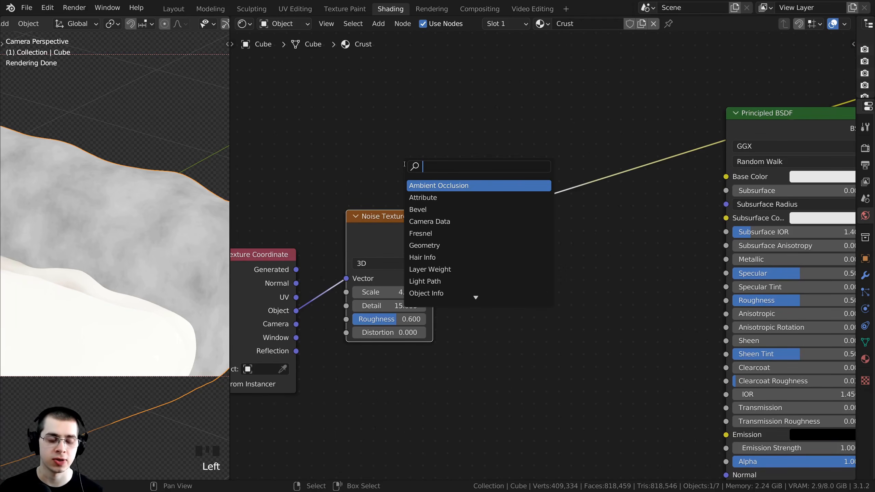
type("col")
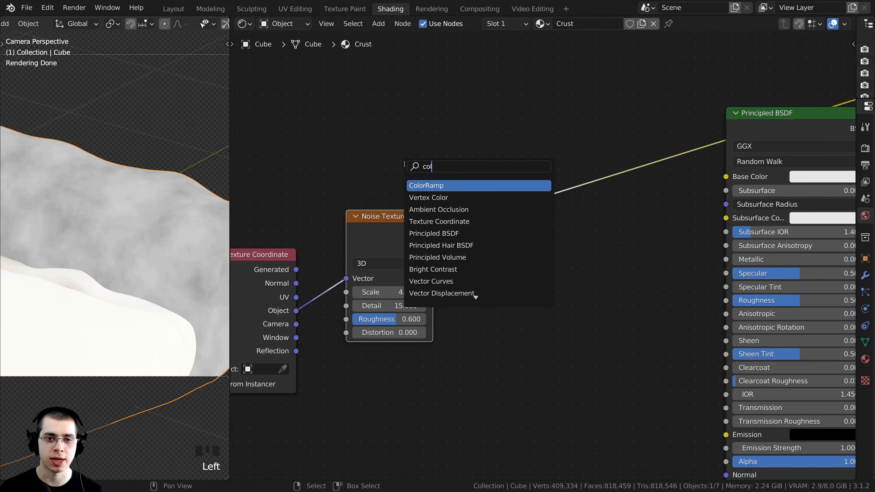
left_click(420, 186)
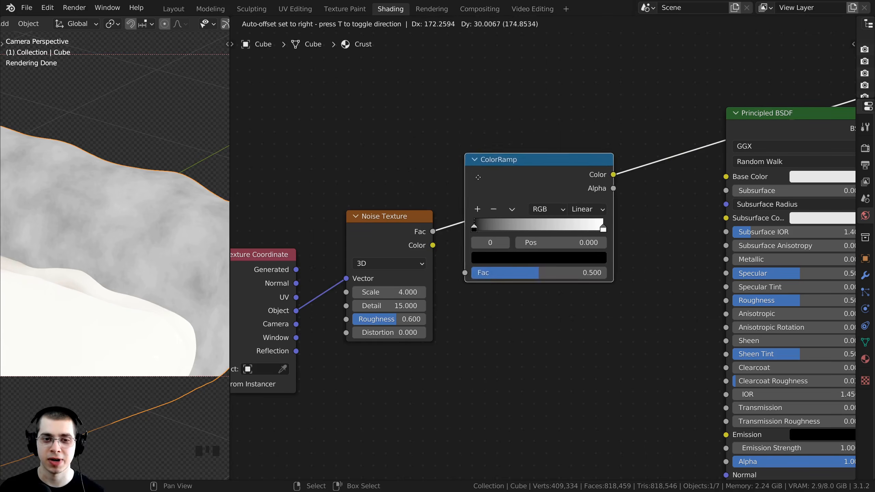
left_click(500, 195)
left_click(476, 190)
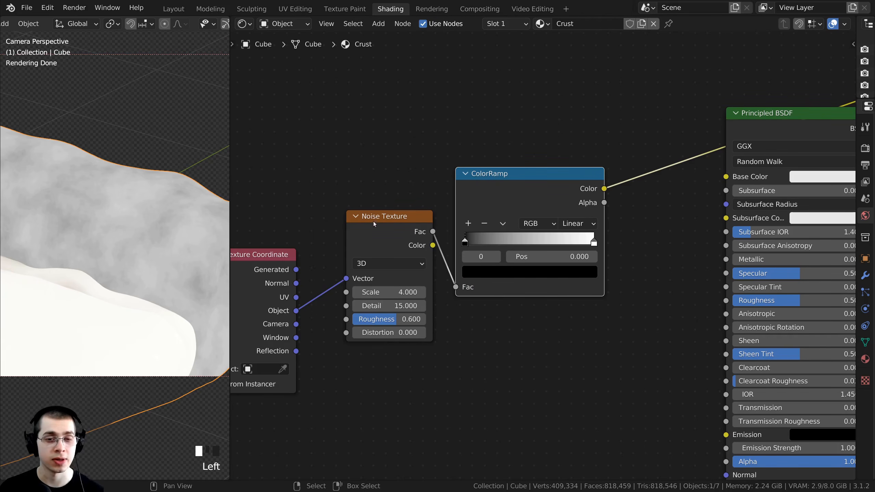
Recolour the ColorRamp's white stop to a reddish brown with HSV values 0.033, 0.883 and 0.326
left_click_drag(538, 184, 531, 181)
middle_click_drag(519, 183, 492, 188)
scroll(448, 183, "up", 4)
left_click_drag(426, 178, 461, 170)
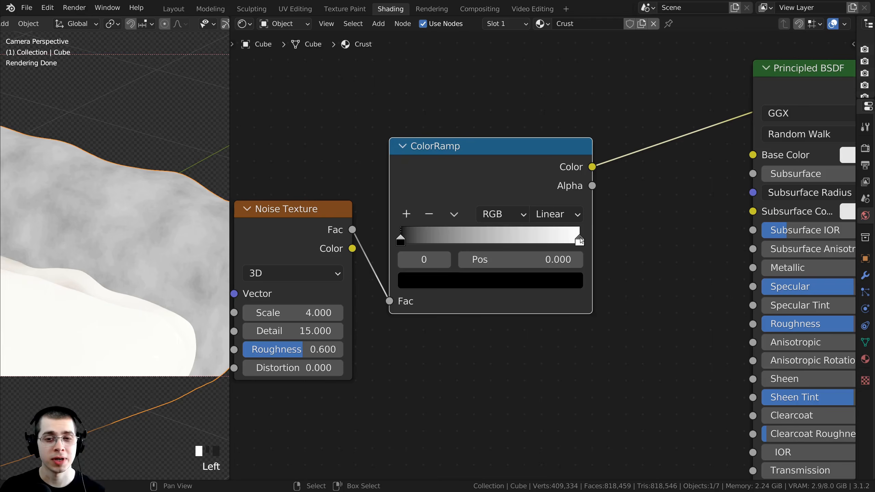
left_click(580, 241)
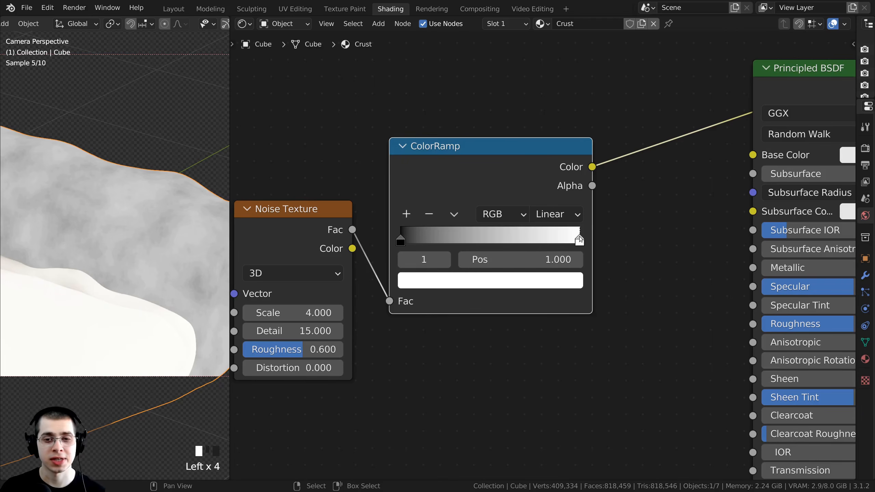
left_click(522, 279)
left_click_drag(461, 102, 450, 125)
left_click_drag(539, 39, 543, 62)
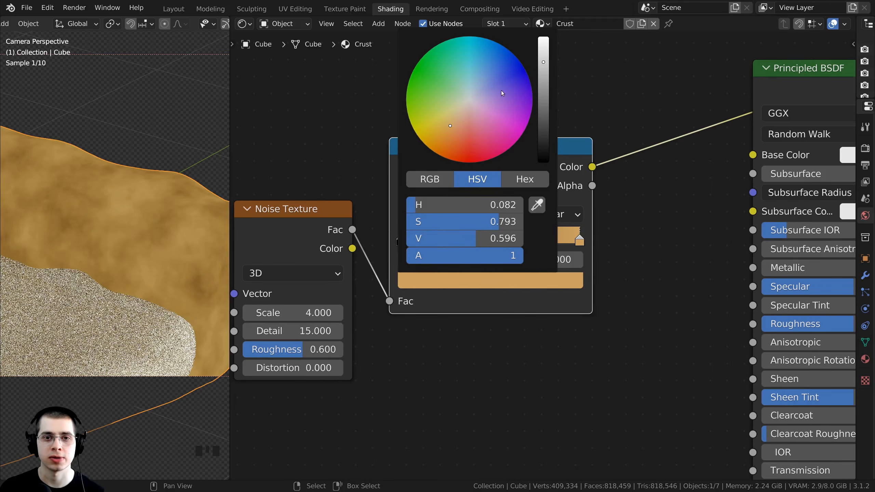
left_click_drag(448, 125, 449, 129)
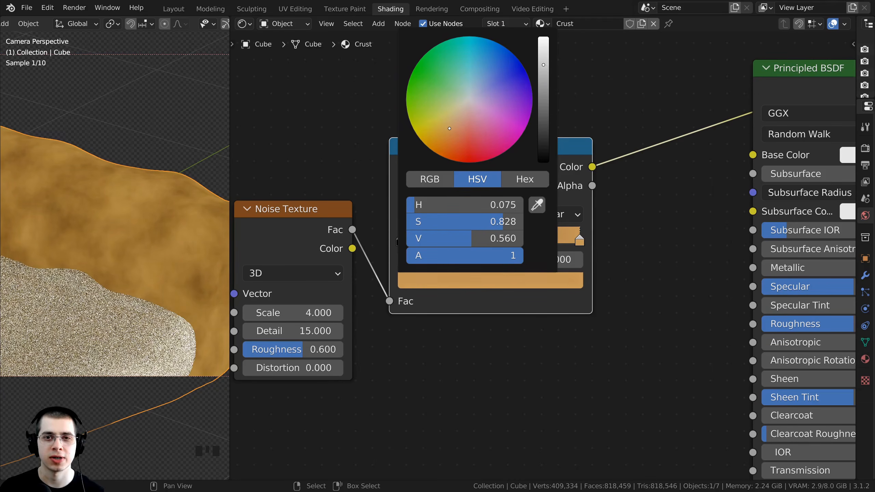
left_click_drag(543, 63, 543, 74)
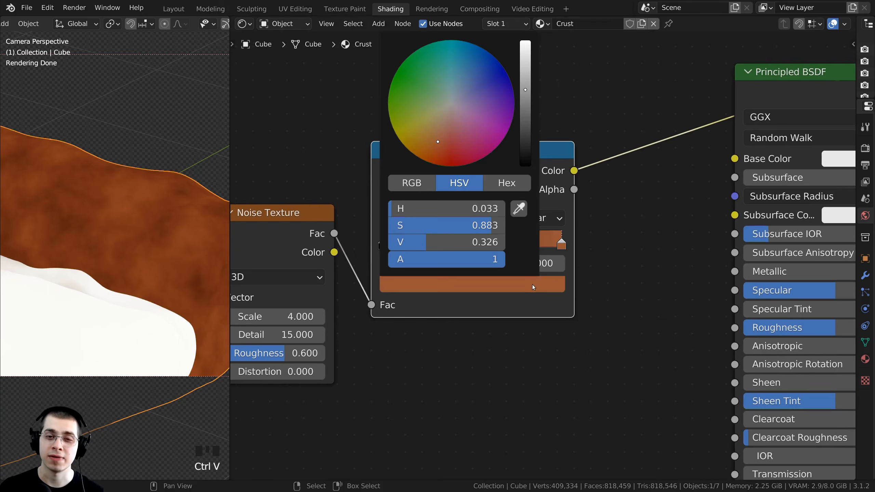
left_click(522, 190)
Display the hex value of the ColorRamp's brown stop
scroll(423, 341, "up", 2)
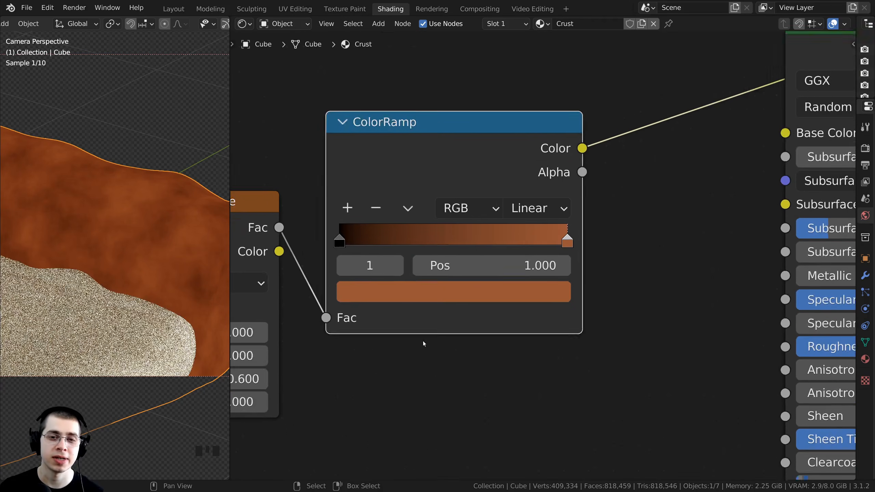
left_click(479, 369)
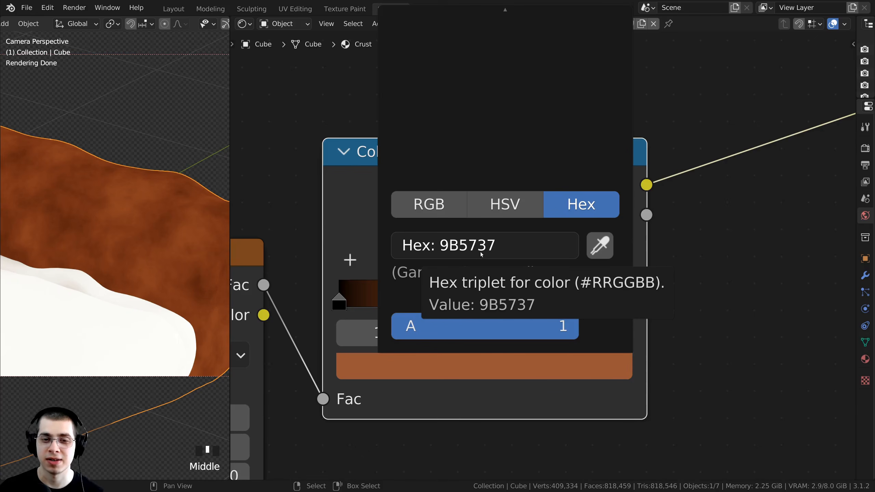
scroll(506, 242, "down", 2)
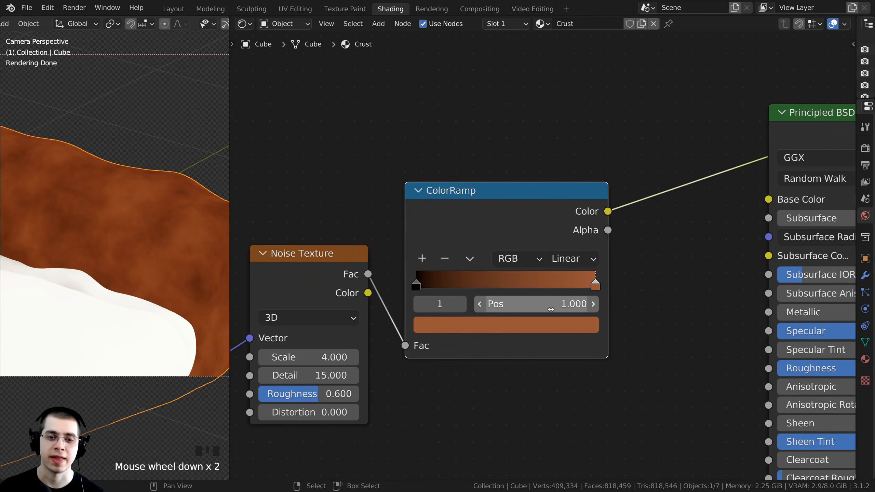
Recolour the ColorRamp's black stop to a light golden tan
middle_click_drag(465, 225, 462, 216)
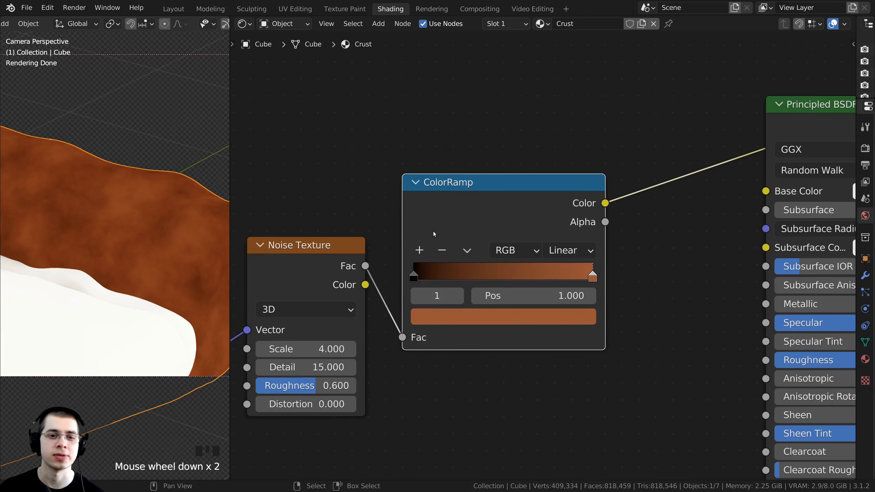
left_click(415, 275)
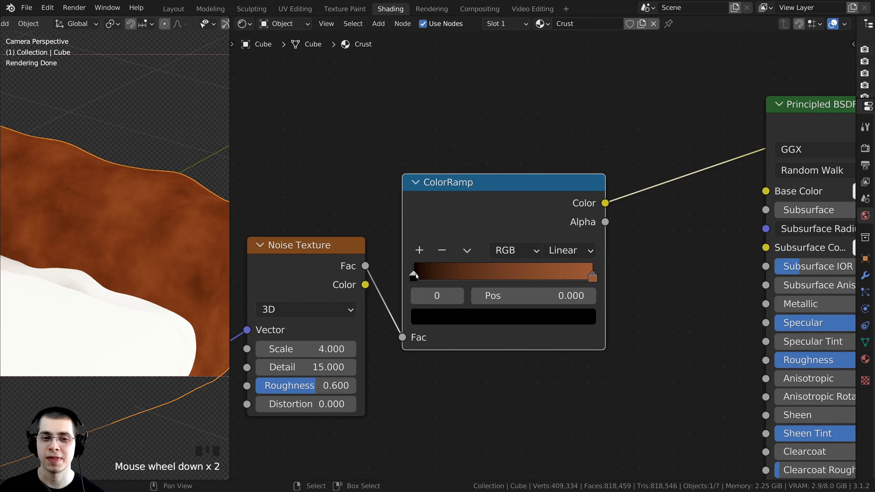
scroll(454, 312, "down", 1)
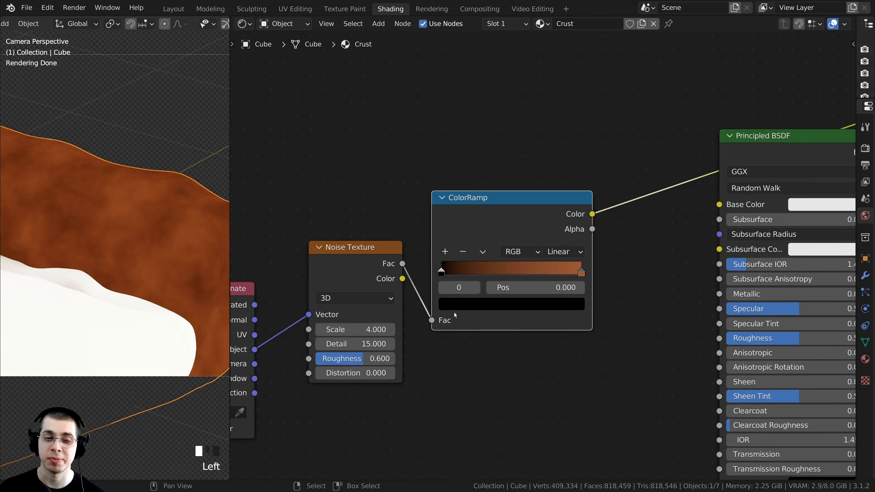
left_click(490, 305)
left_click_drag(554, 206, 554, 134)
left_click_drag(497, 162, 482, 181)
scroll(444, 311, "up", 2)
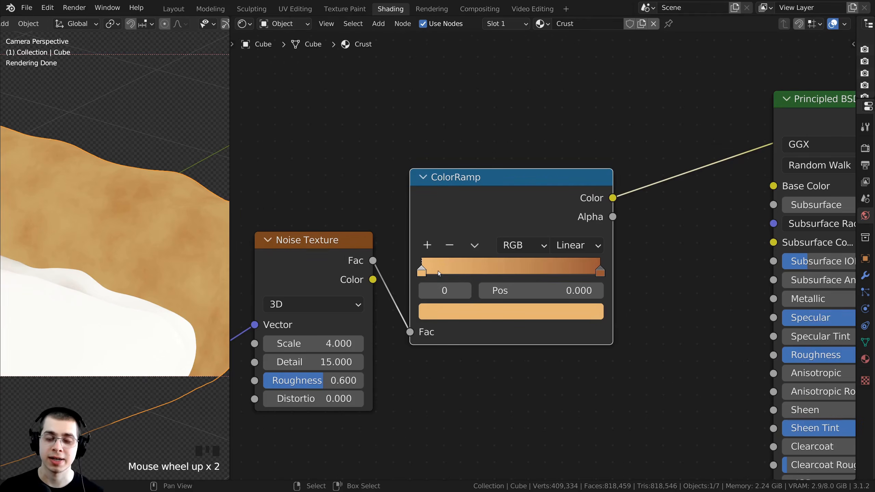
left_click(445, 313)
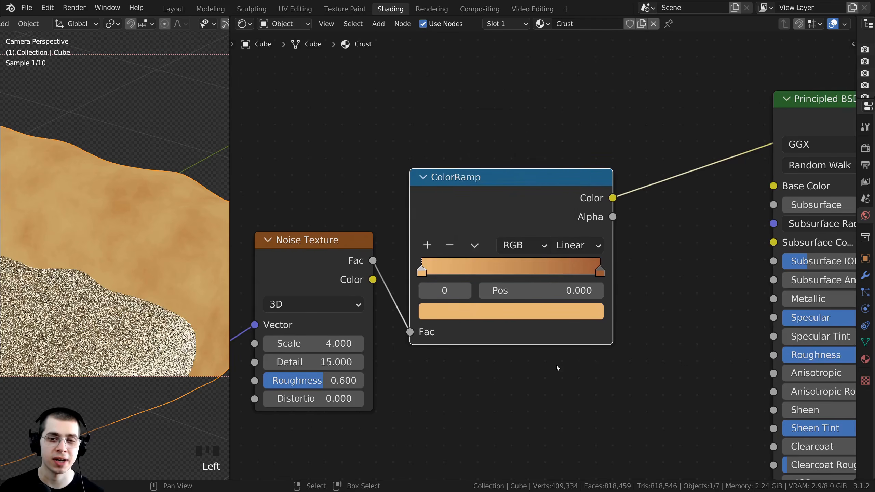
Move the ColorRamp's brown stop inward to position 0.886
scroll(556, 365, "up", 3)
left_click(423, 331)
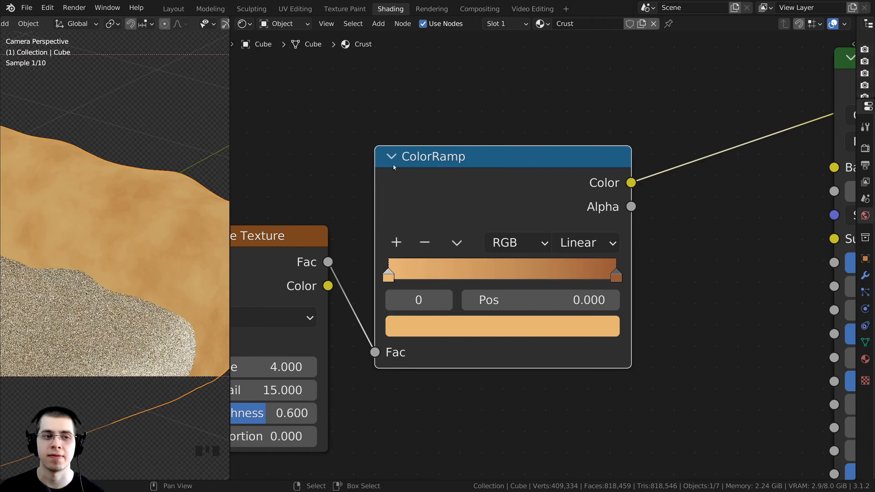
scroll(393, 164, "down", 1)
scroll(194, 197, "down", 4)
scroll(207, 224, "up", 1)
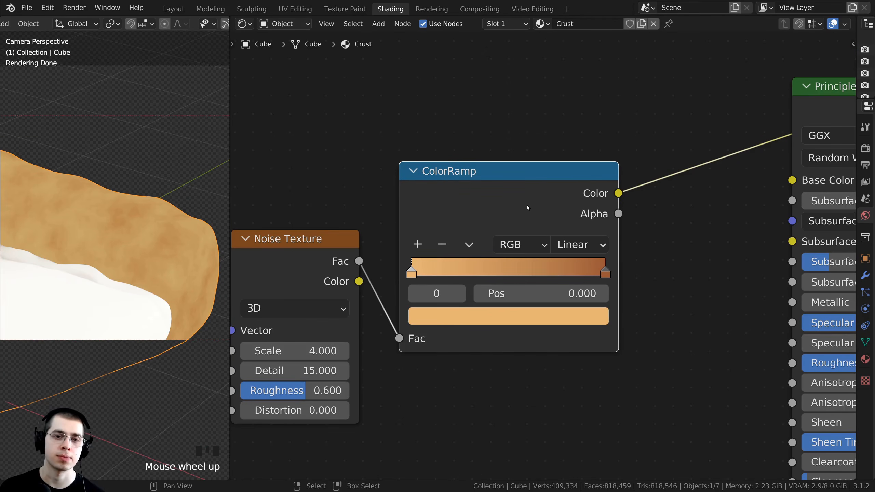
left_click_drag(527, 205, 534, 215)
scroll(527, 215, "down", 1)
middle_click_drag(518, 213, 513, 212)
scroll(531, 235, "up", 2)
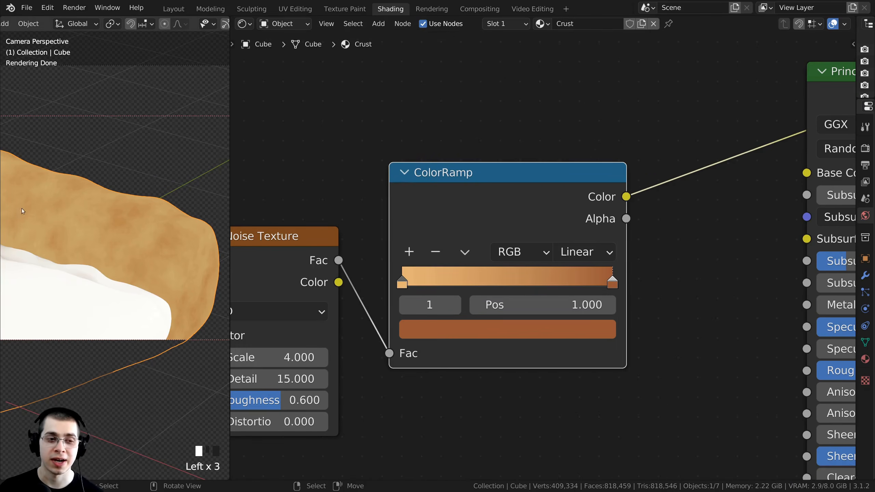
scroll(541, 295, "up", 1)
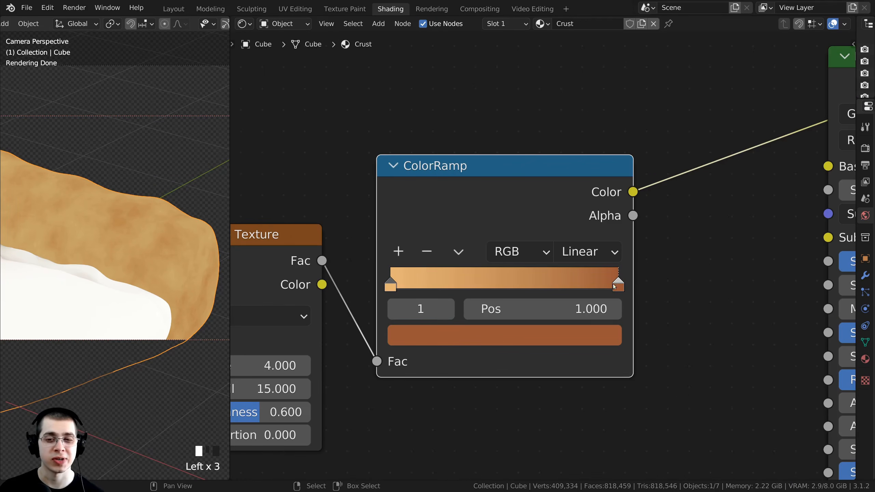
left_click_drag(618, 282, 593, 279)
scroll(578, 212, "down", 2)
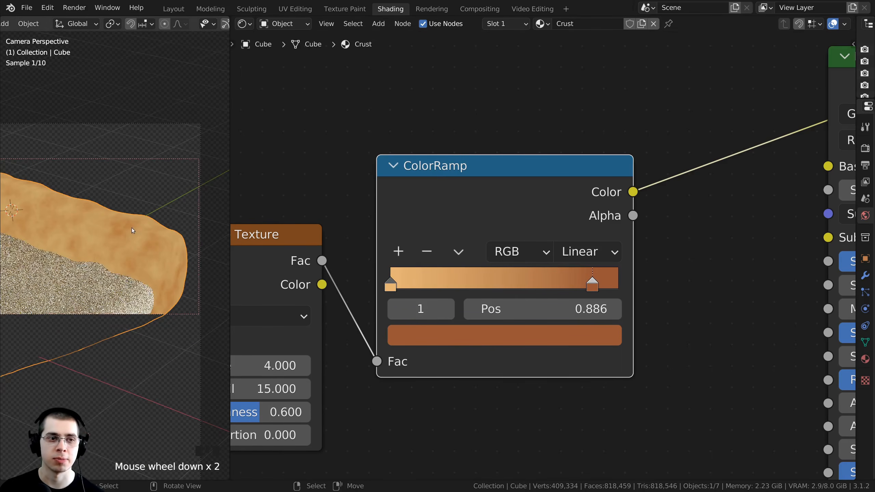
Connect the ColorRamp's Color output to the Principled BSDF's Base Color and route the BSDF to the Material Output in place of the Viewer
middle_click_drag(563, 224, 460, 227)
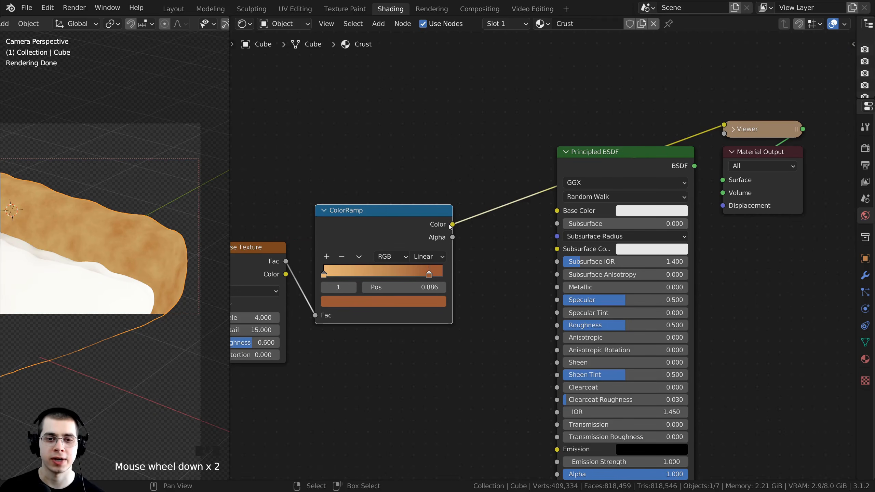
left_click_drag(451, 226, 564, 211)
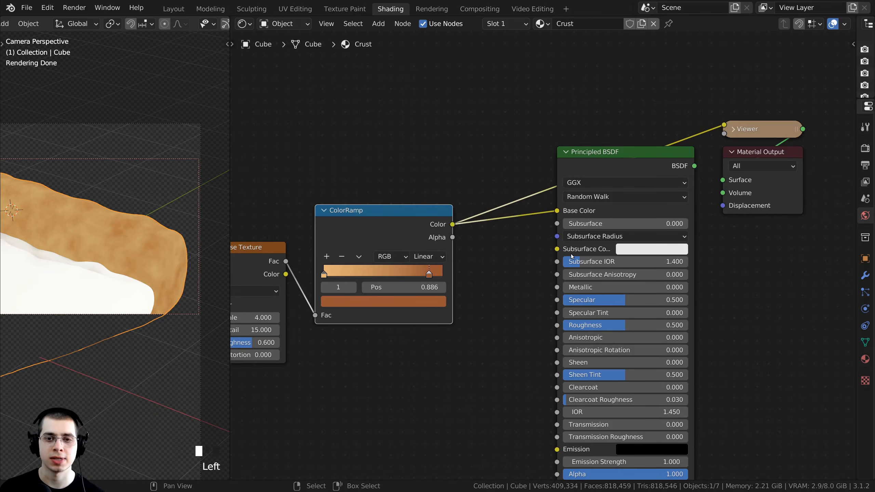
left_click(607, 177, "ctrl+shift")
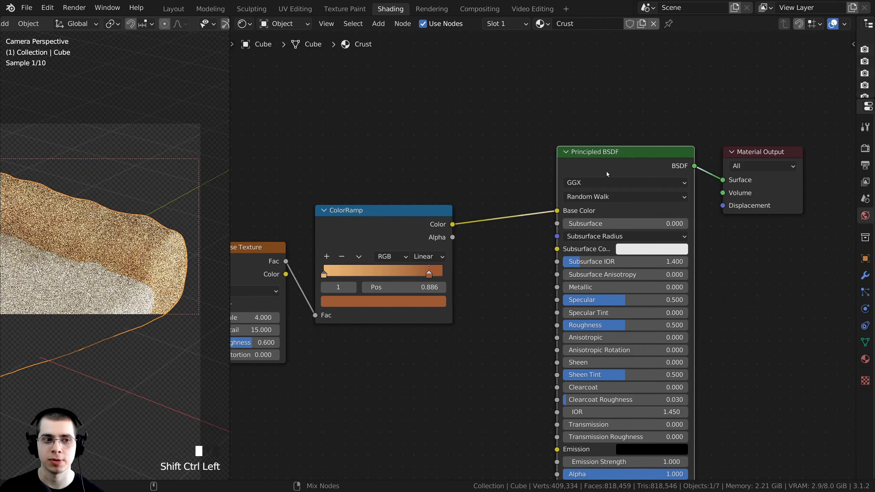
middle_click_drag(152, 233, 158, 242, "shift")
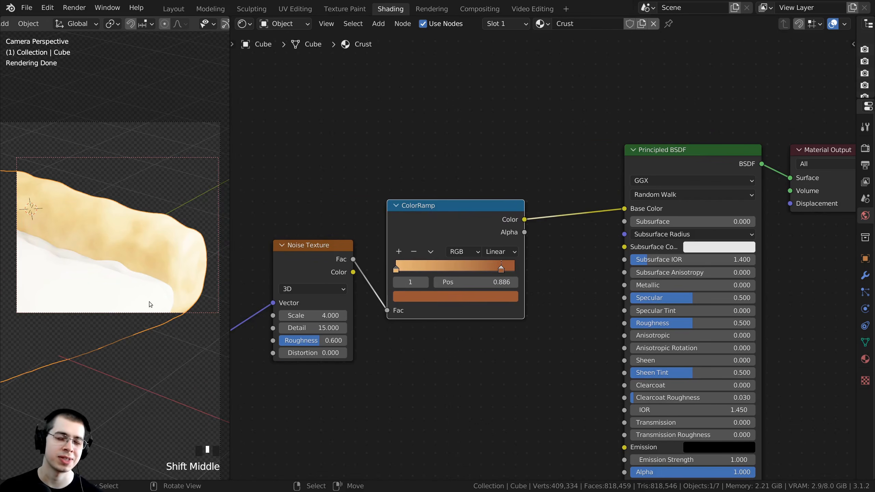
scroll(358, 276, "down", 2)
middle_click_drag(428, 279, 422, 269)
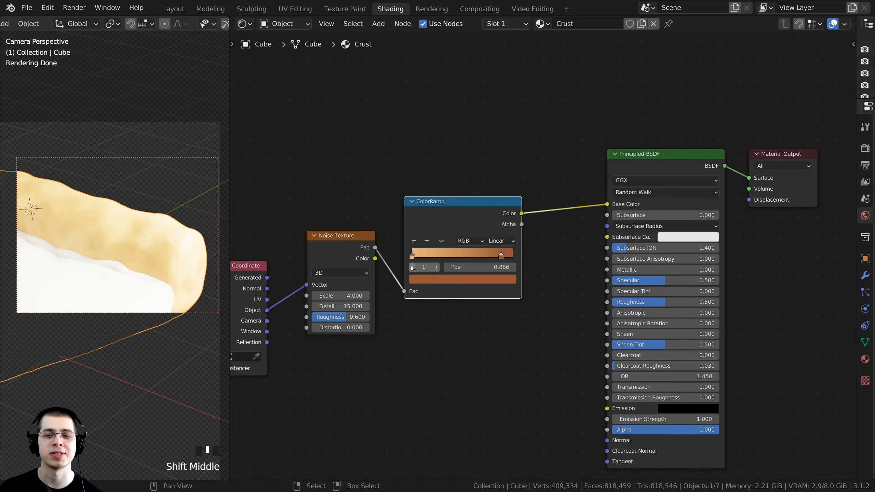
Set the Subsurface value of the crust's Principled BSDF to 0.1
scroll(434, 248, "up", 1)
left_click_drag(471, 205, 482, 199)
scroll(424, 217, "up", 1)
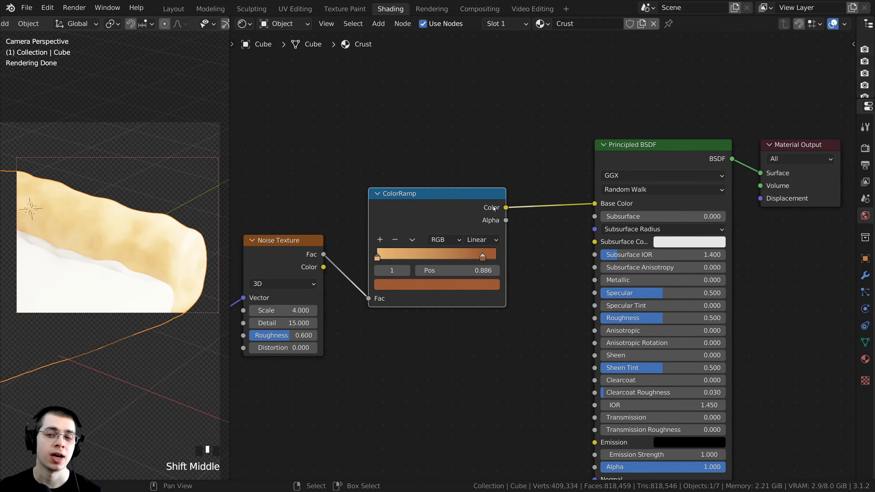
middle_click_drag(442, 212, 353, 203, "shift")
middle_click_drag(407, 188, 372, 186, "shift")
middle_click_drag(486, 189, 430, 176, "shift")
scroll(430, 176, "up", 1)
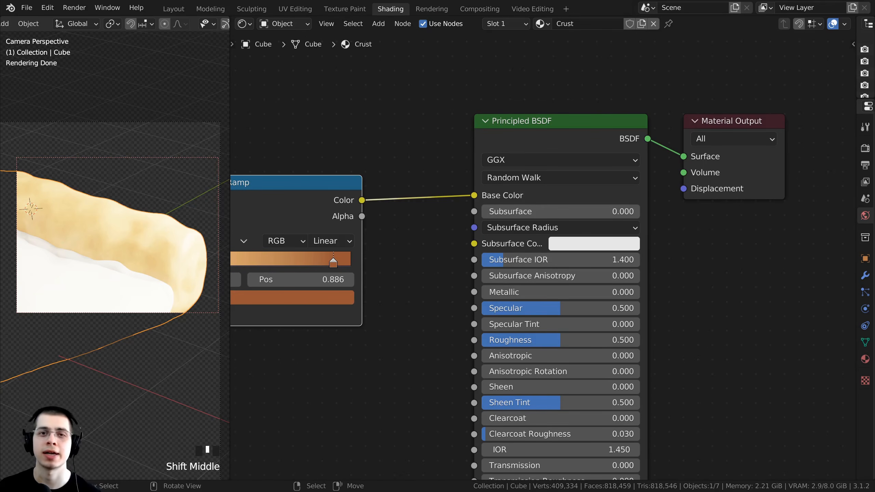
middle_click_drag(355, 130, 311, 118, "shift")
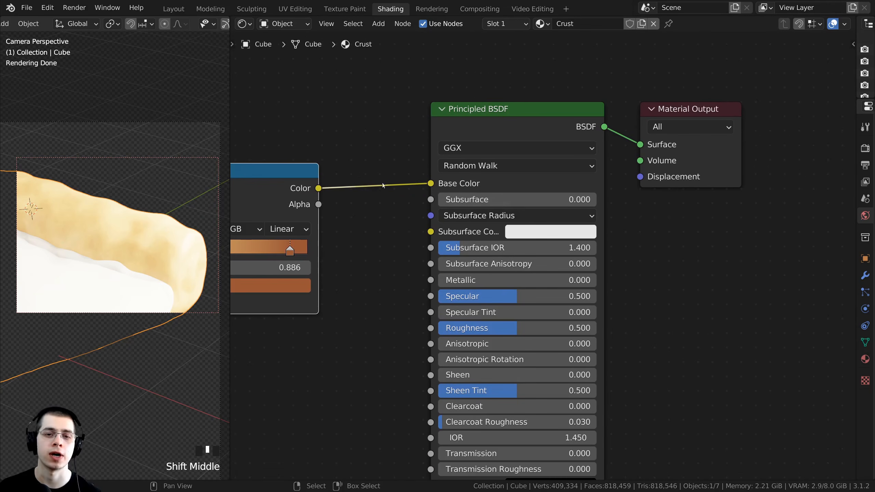
left_click(493, 200)
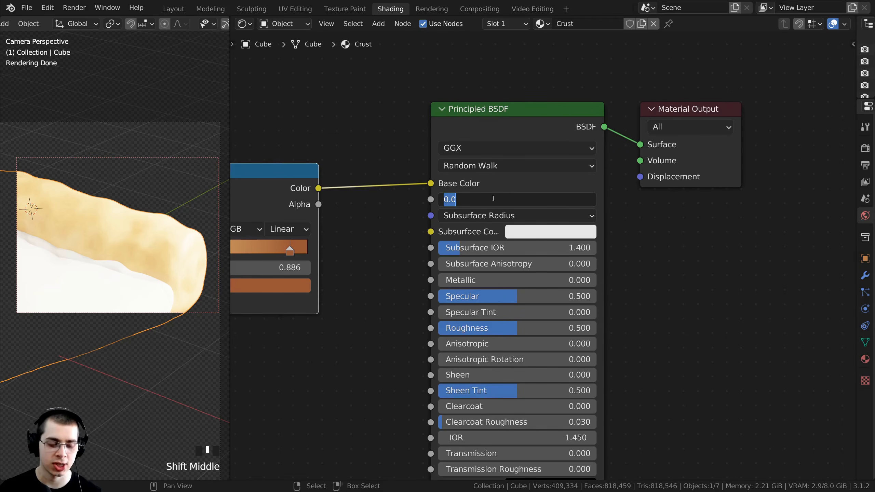
type(".1")
key("Return")
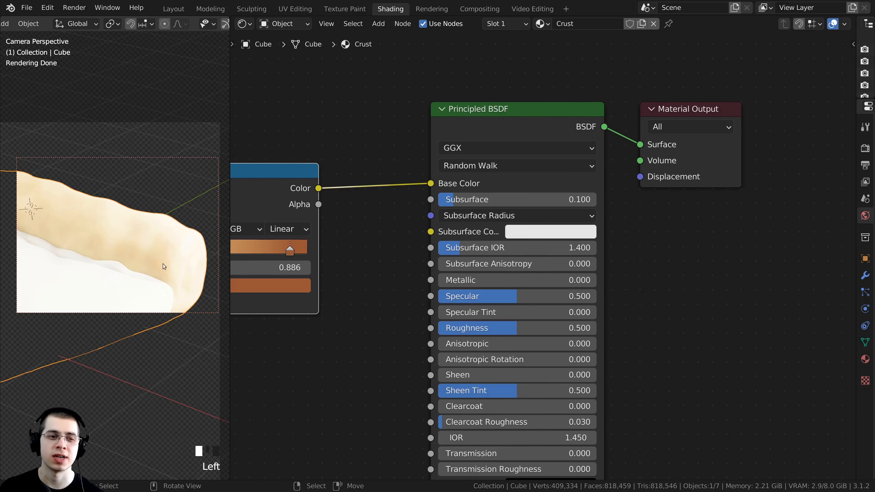
Change the Principled BSDF's Subsurface Color to a bright saturated red, hex F90300
middle_click_drag(490, 224, 490, 235)
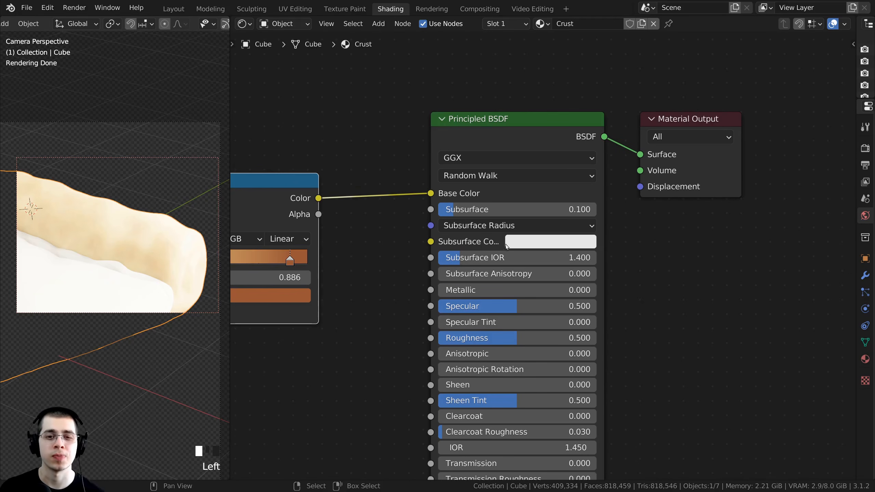
left_click(522, 244)
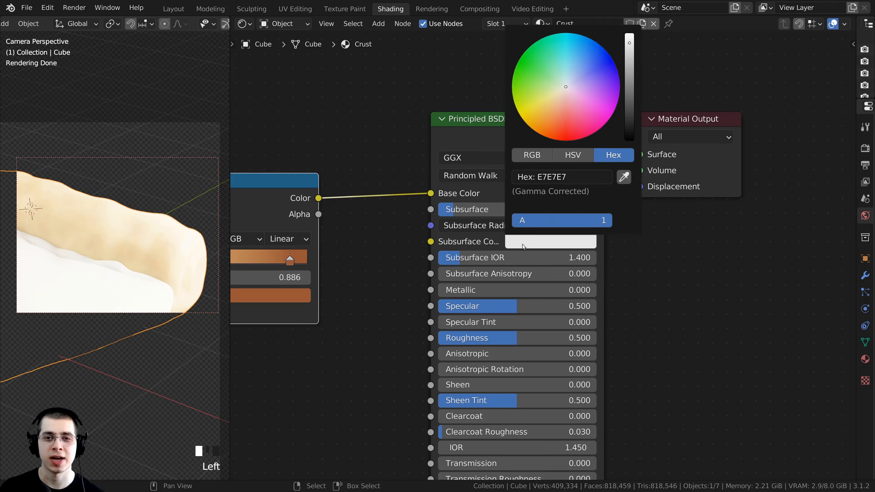
left_click_drag(629, 47, 630, 35)
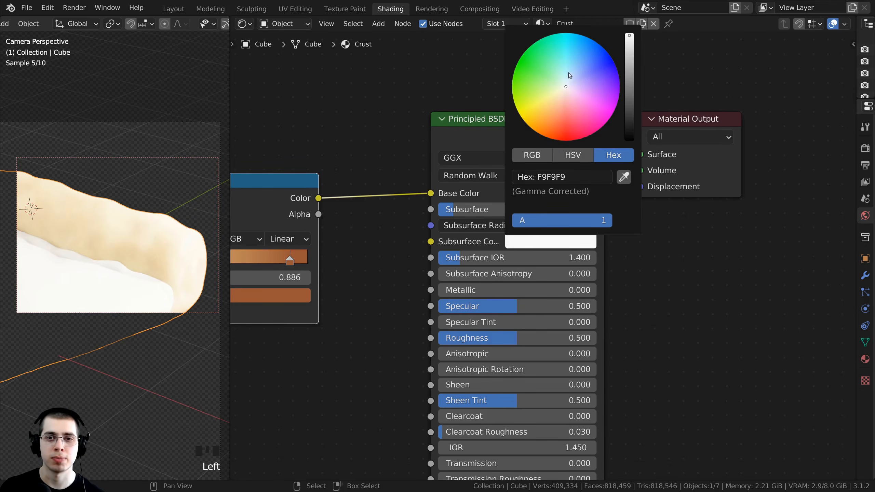
left_click_drag(569, 72, 565, 141)
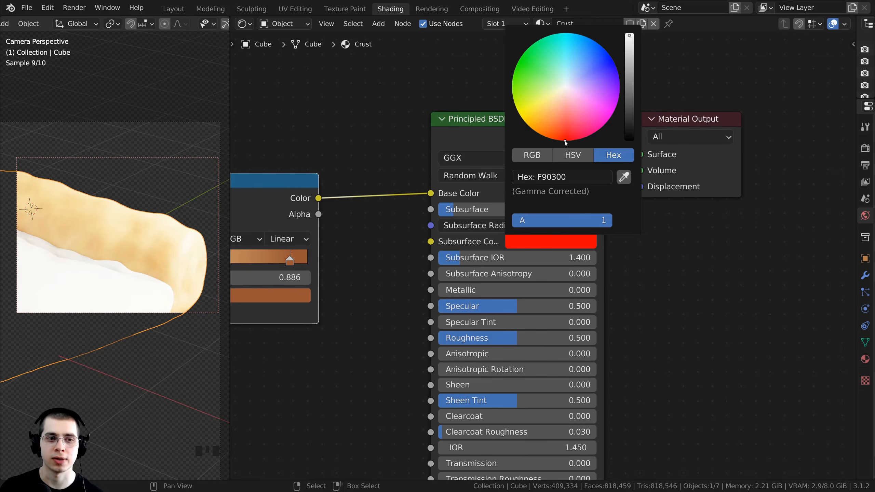
Add a Geometry node and place it above the Texture Coordinate node
middle_click_drag(422, 277, 440, 269)
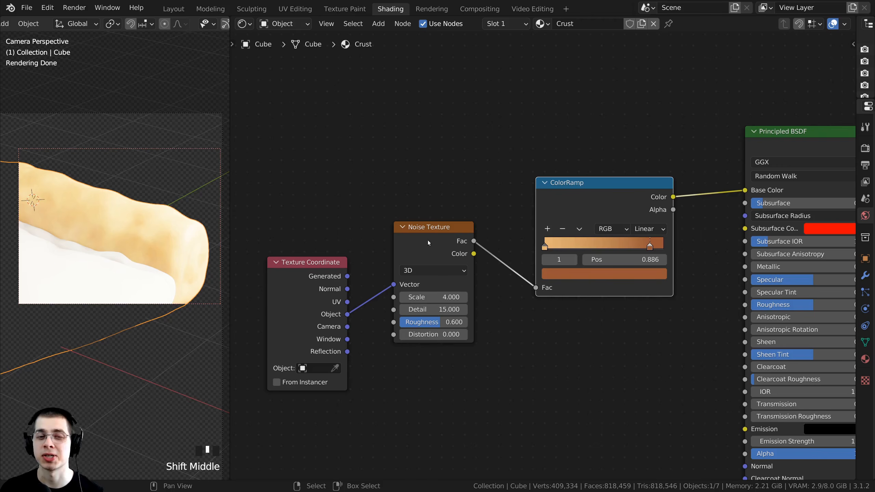
middle_click_drag(380, 192, 403, 204, "shift")
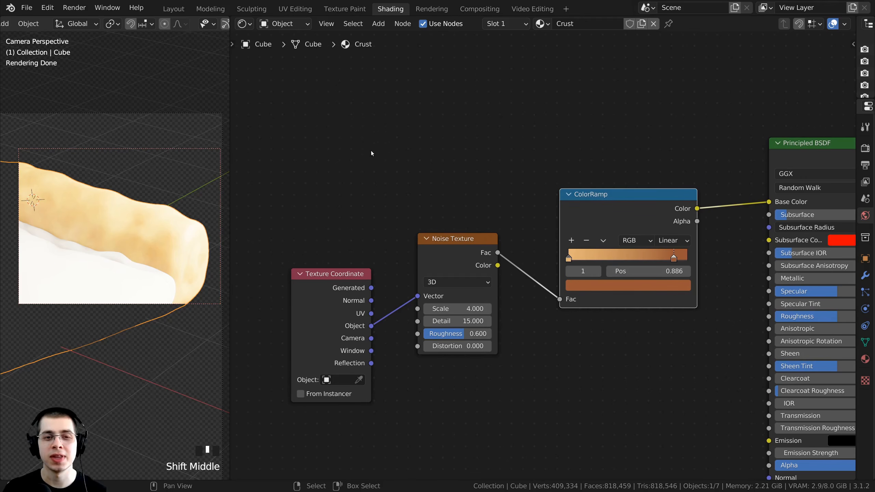
key("shift+a")
left_click(358, 137)
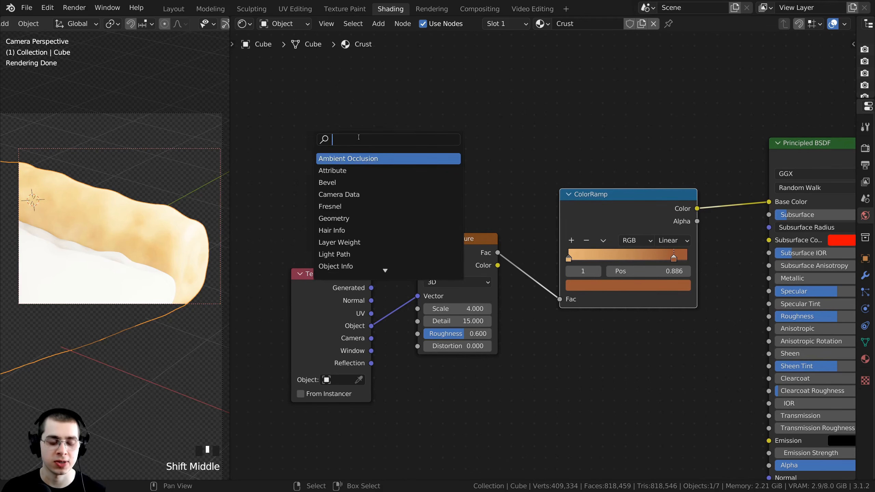
type("geom")
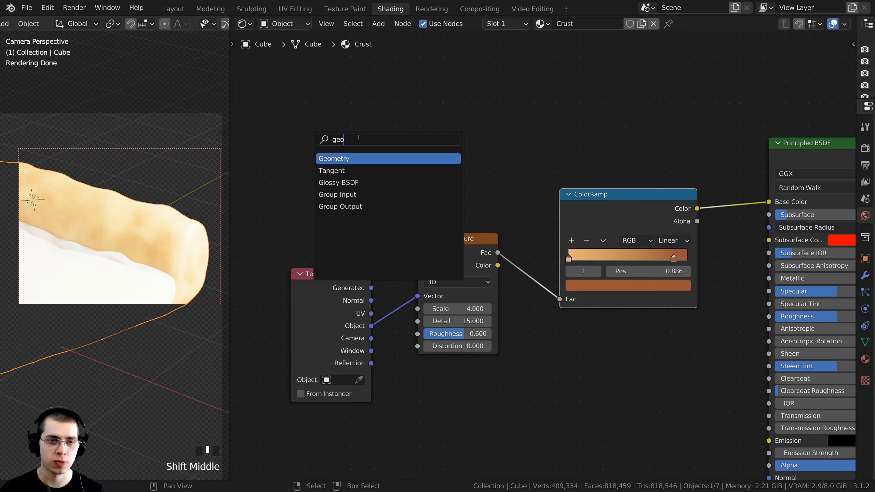
left_click(355, 162)
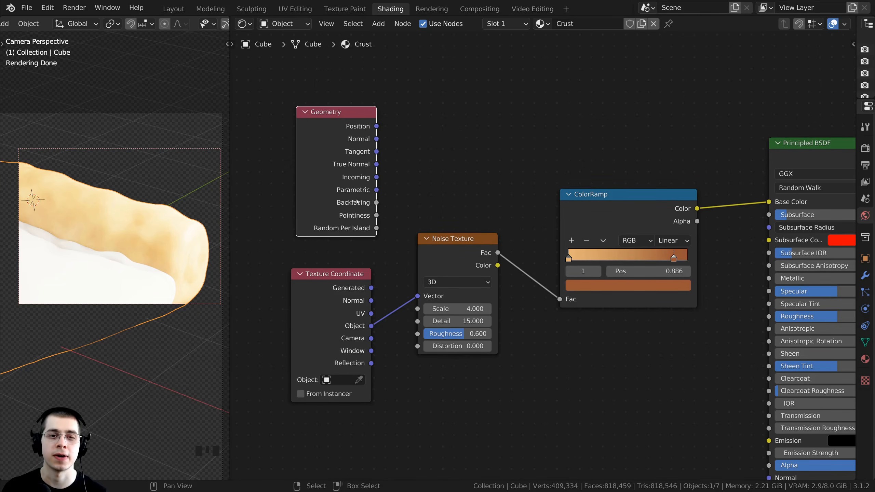
left_click_drag(357, 202, 351, 196)
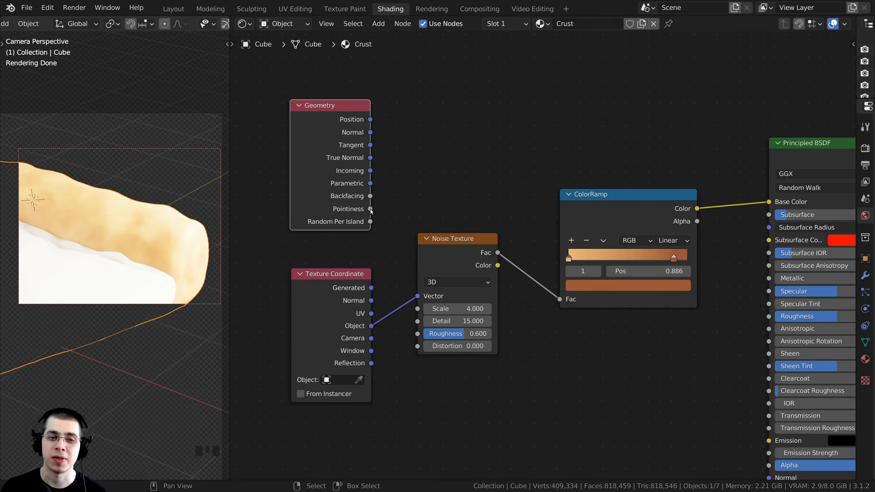
left_click_drag(371, 209, 406, 188)
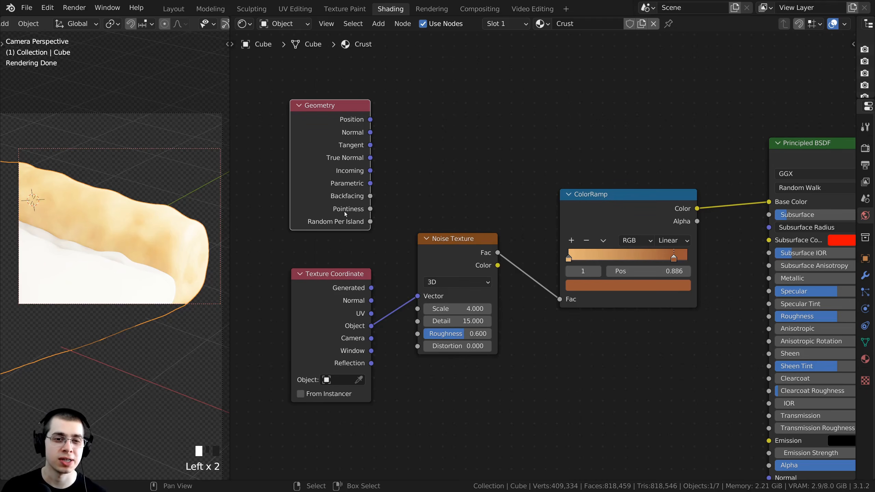
scroll(339, 218, "up", 2)
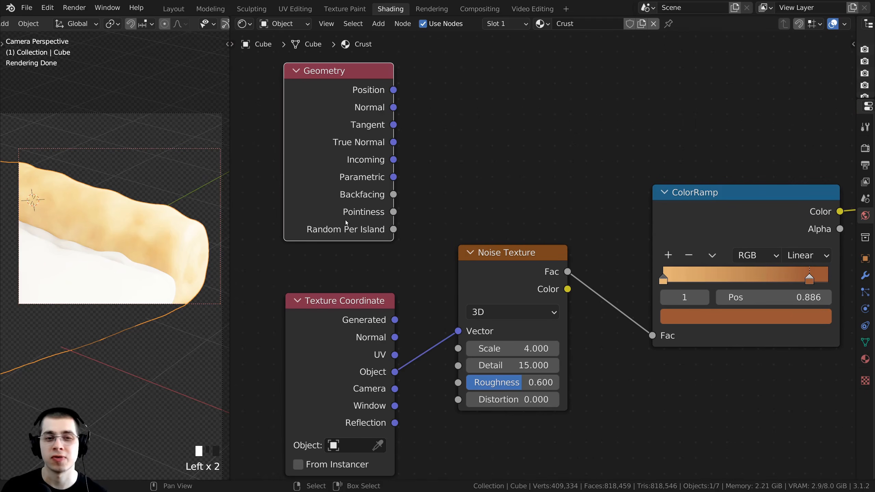
Rearrange the Texture Coordinate, Noise Texture and ColorRamp nodes into a compact row below the Geometry node, leaving space above the ramp
scroll(346, 222, "down", 2)
left_click_drag(704, 231, 701, 260)
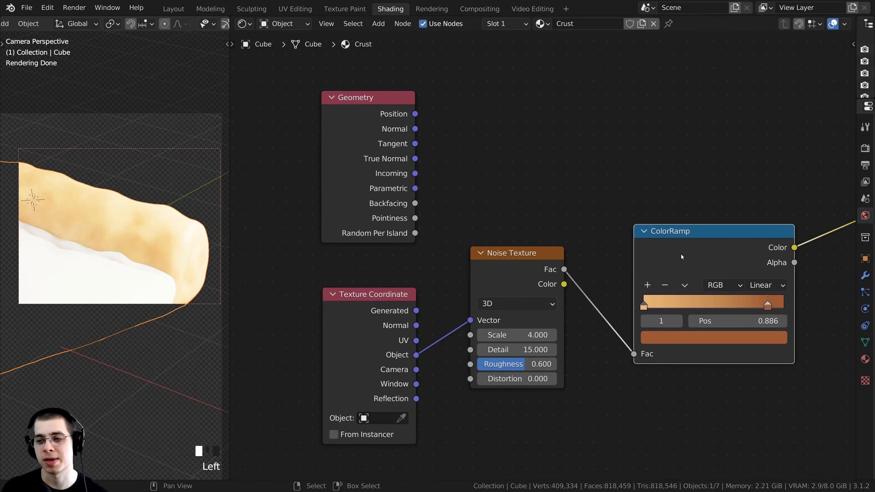
middle_click_drag(682, 255, 600, 241)
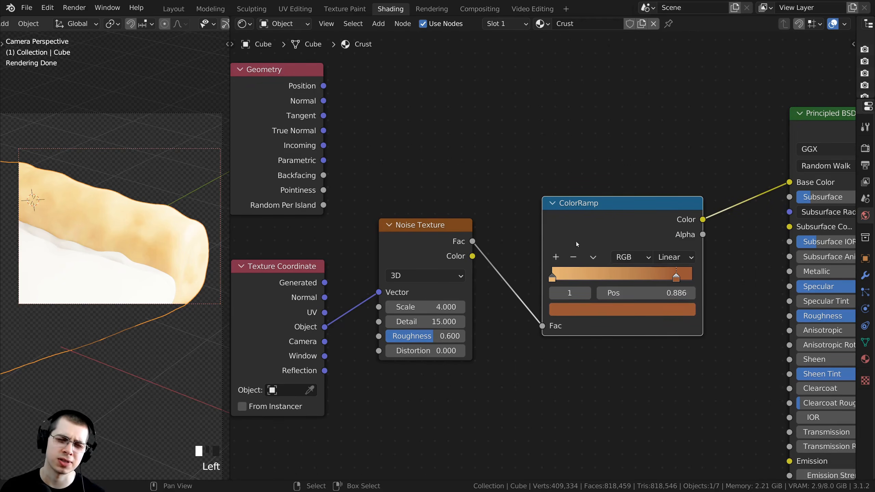
scroll(578, 244, "down", 1)
left_click_drag(300, 265, 294, 243)
left_click_drag(434, 227, 419, 232)
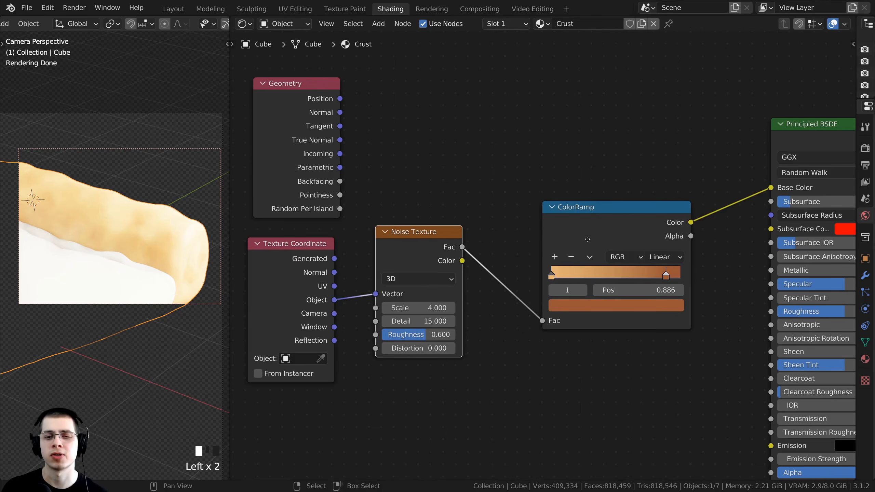
left_click_drag(588, 240, 540, 255)
left_click_drag(424, 246, 413, 250)
scroll(331, 212, "up", 1)
middle_click_drag(347, 190, 366, 231)
scroll(366, 221, "down", 1)
scroll(416, 222, "down", 1)
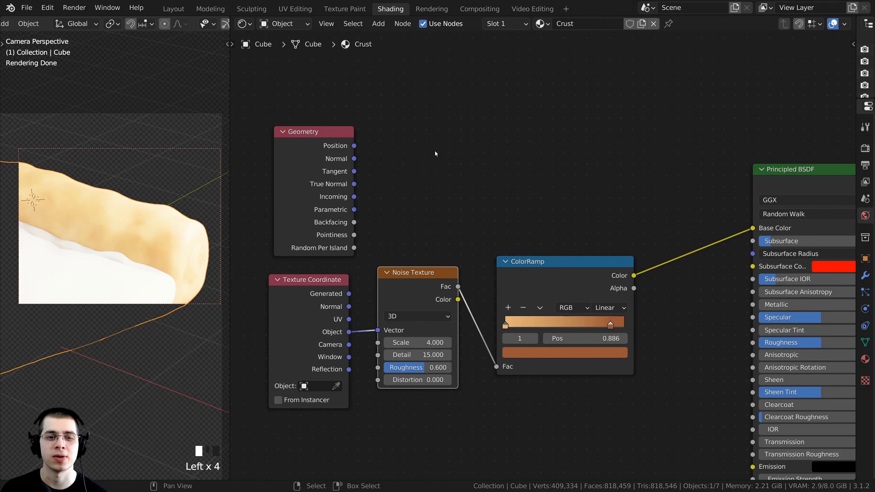
Add a second ColorRamp node and place it beside the Geometry node, above the existing ColorRamp
key("shift+a")
left_click(438, 139)
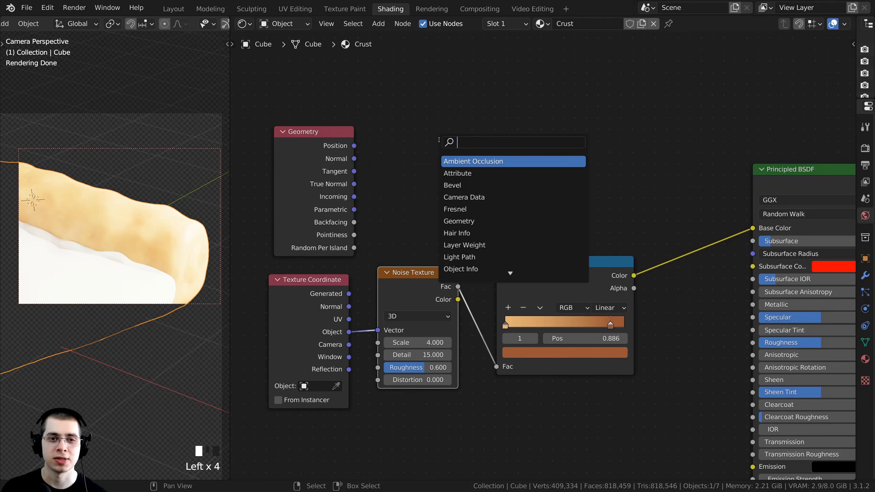
type("col")
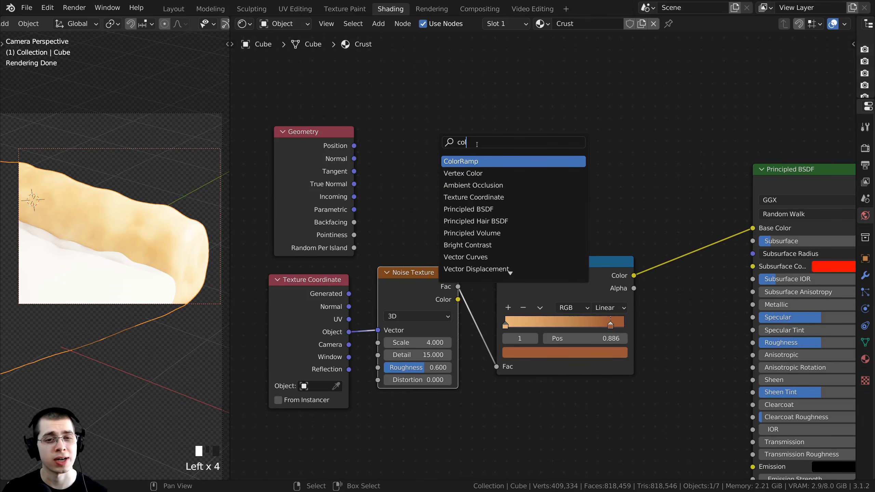
left_click(472, 161)
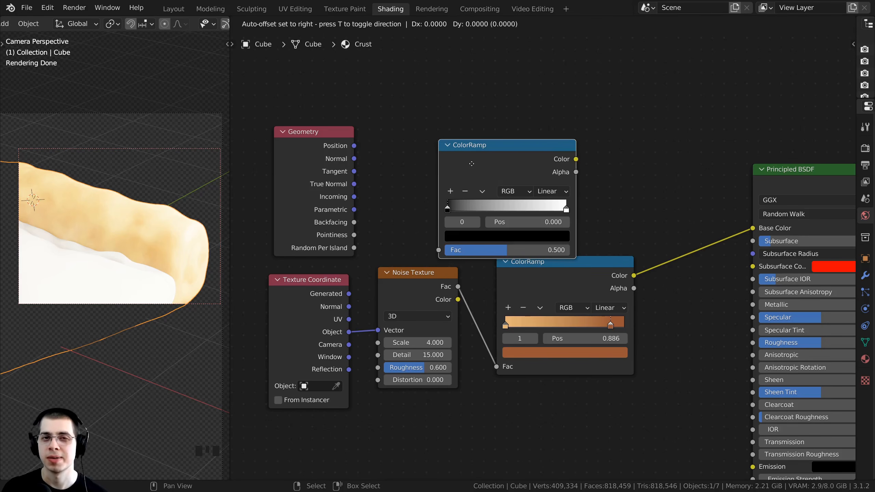
left_click(477, 141)
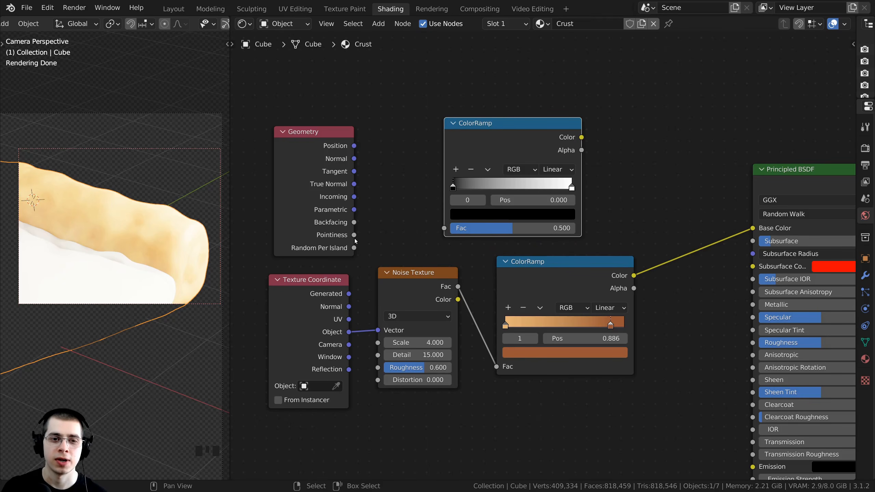
Connect the Geometry node's Pointiness to the upper ColorRamp's Fac and preview that ramp's output on the crust
left_click_drag(351, 237, 441, 230)
middle_click_drag(443, 250, 413, 254)
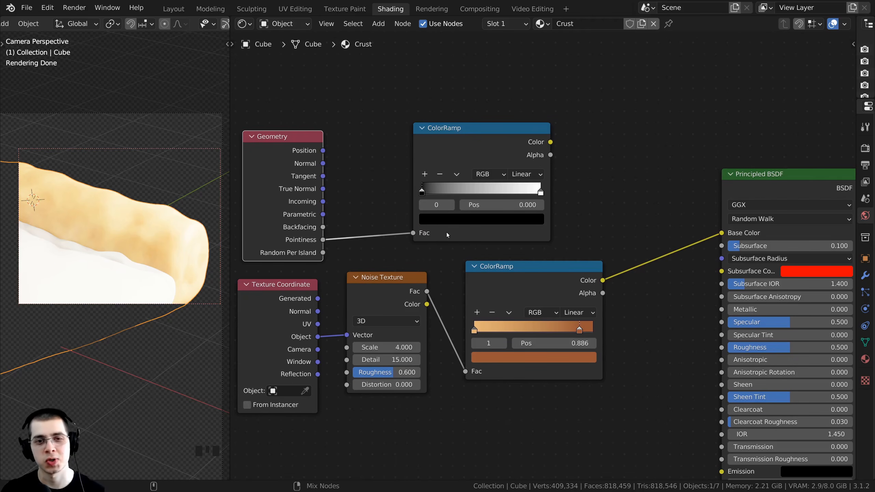
left_click(426, 232, "ctrl+shift")
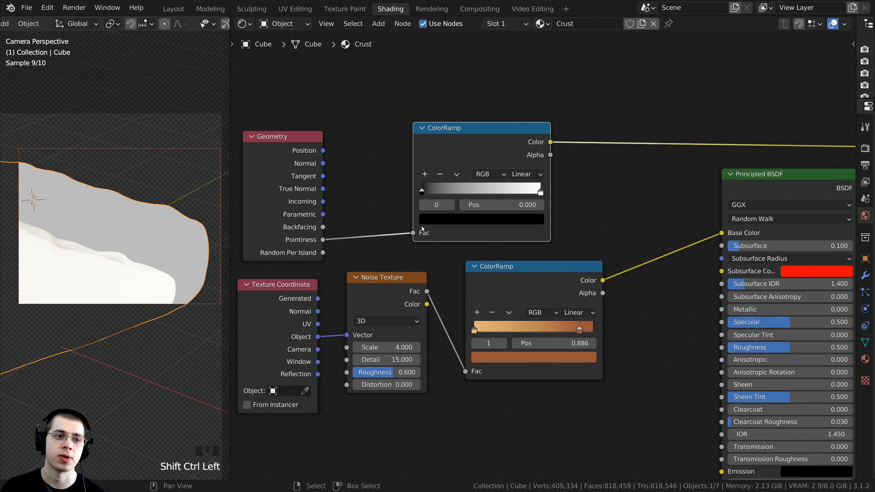
Raise the pointiness mask's contrast by moving the upper ColorRamp's black stop to 0.473 and its white stop just past the middle
scroll(186, 210, "up", 2)
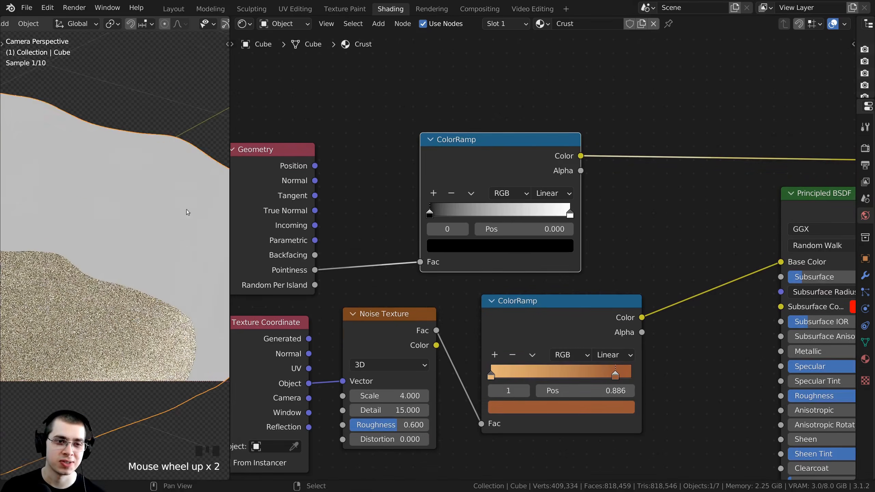
middle_click_drag(186, 210, 191, 263, "shift")
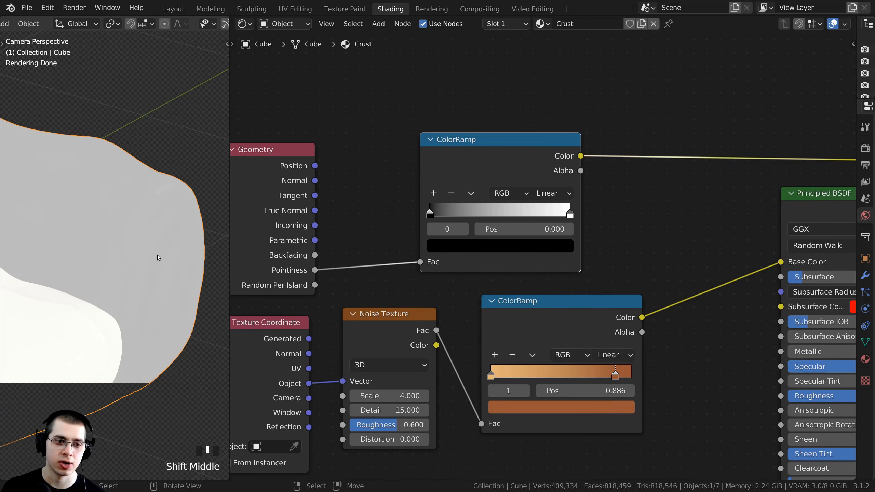
scroll(101, 194, "down", 1)
middle_click_drag(100, 173, 96, 199, "shift")
scroll(531, 286, "up", 2)
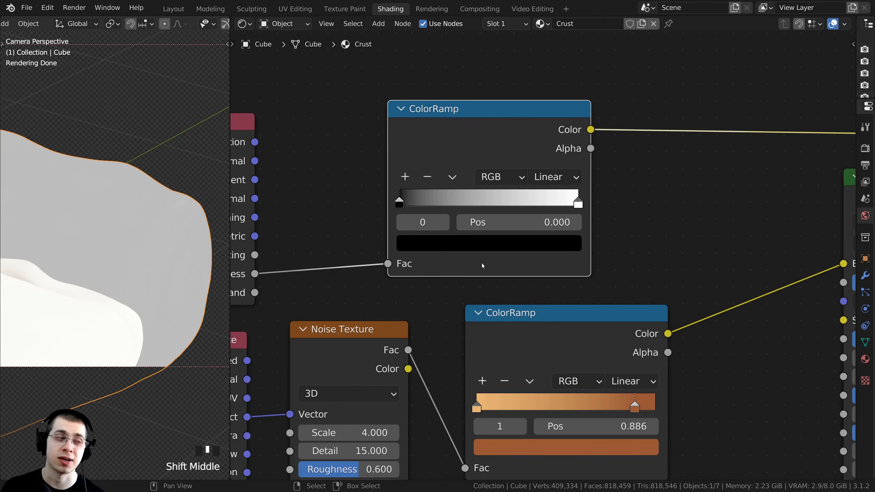
scroll(481, 263, "up", 1)
left_click_drag(384, 219, 454, 221)
left_click_drag(583, 218, 522, 218)
mouse_move(445, 219)
left_mouse_down()
mouse_move(517, 220)
mouse_move(446, 204)
left_mouse_up()
scroll(514, 216, "up", 5)
scroll(132, 243, "down", 2)
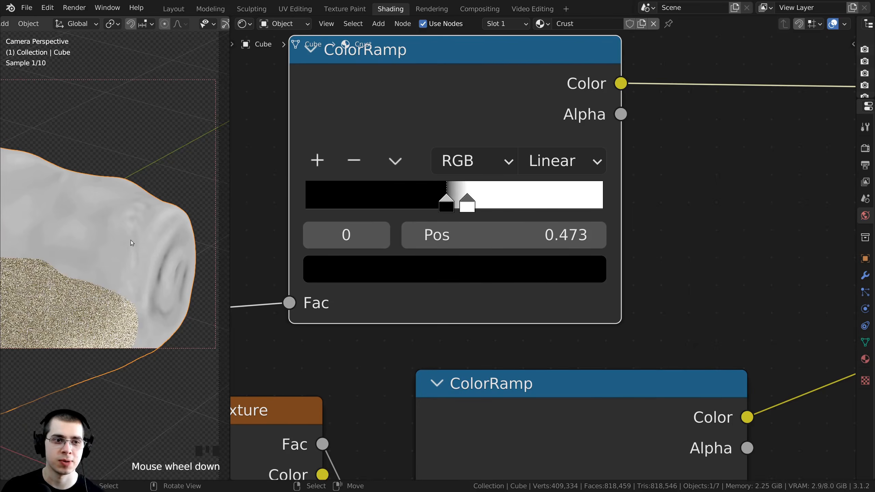
scroll(132, 243, "down", 1)
Compare the pointiness mask in Material Preview shading, and return the viewport to Rendered shading
key("z")
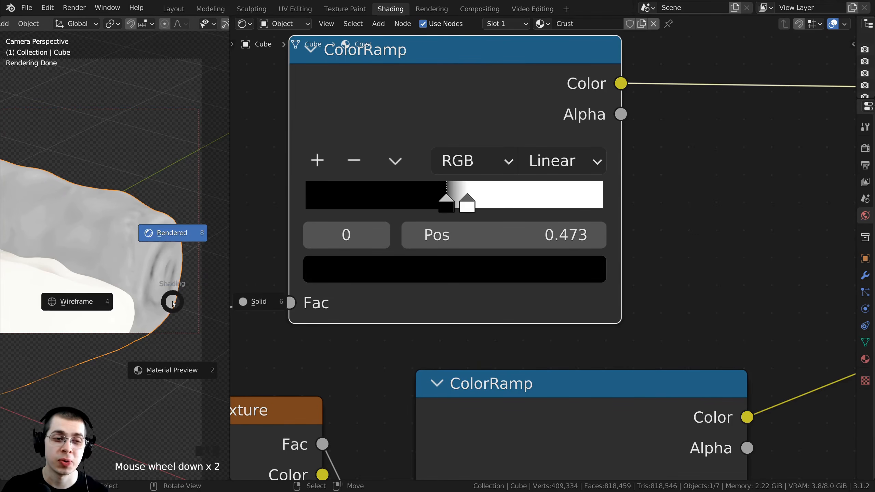
left_click(162, 231)
key("z")
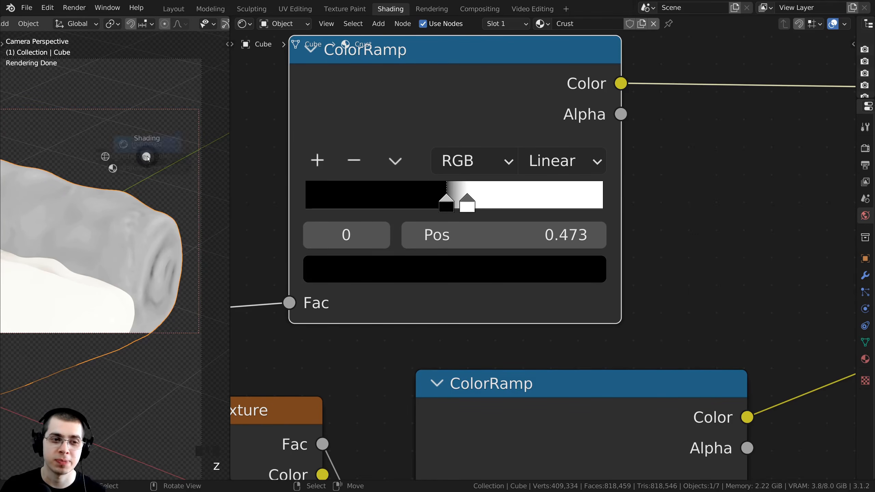
left_click(148, 286)
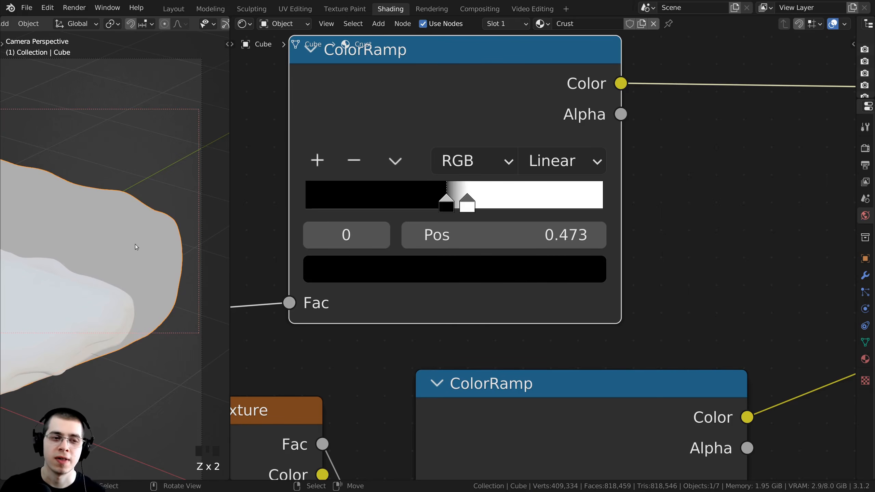
key("z")
left_click(151, 211)
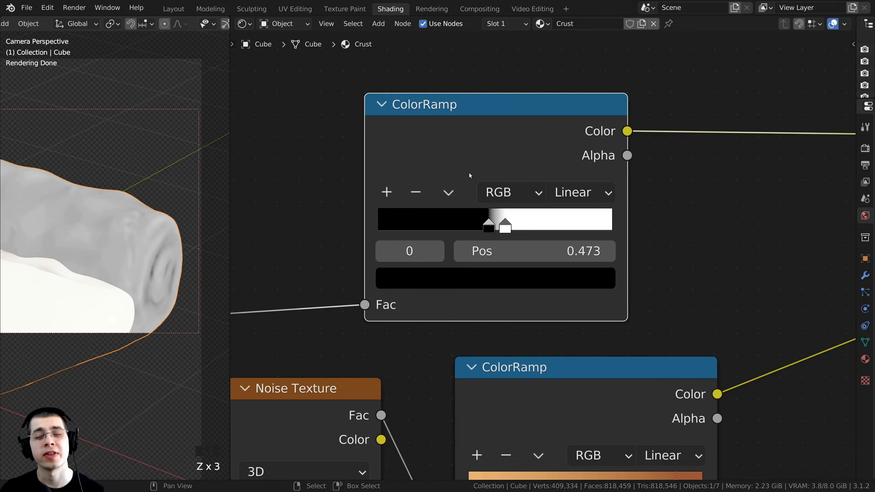
Tighten the pointiness ColorRamp with the black stop at 0.486 and the white stop closer to it, and check the crust from other angles
scroll(471, 174, "up", 1)
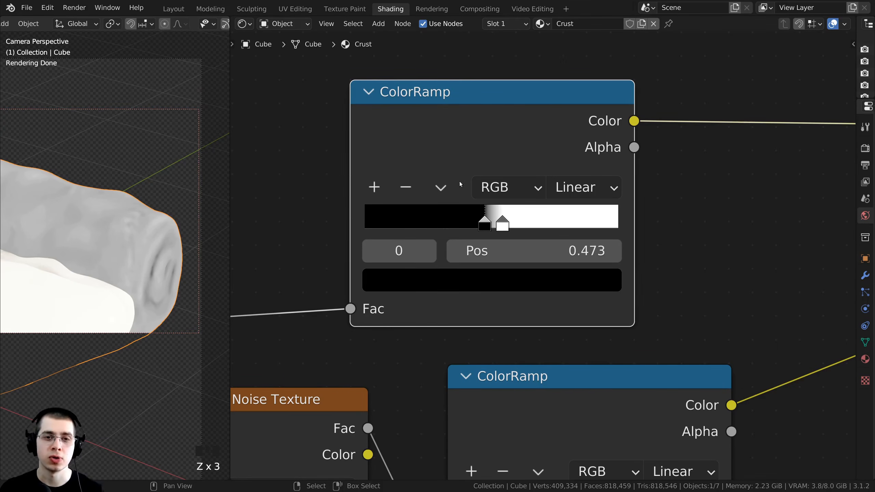
left_click_drag(462, 152, 482, 159)
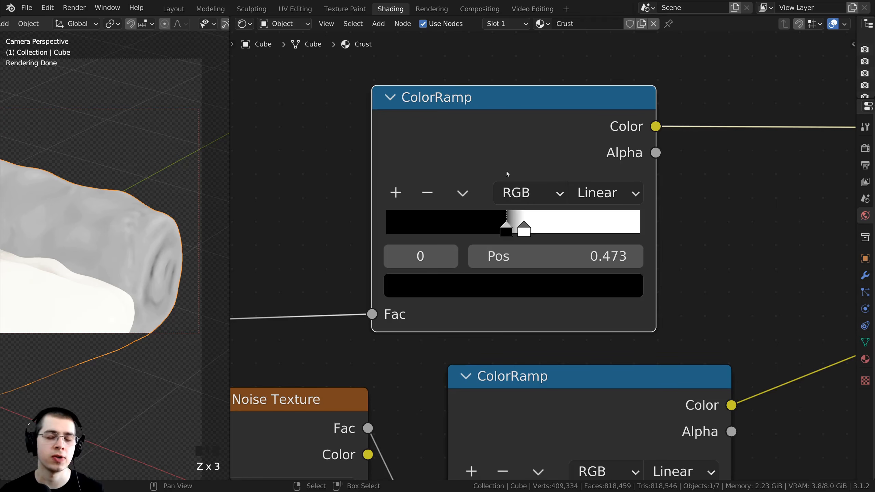
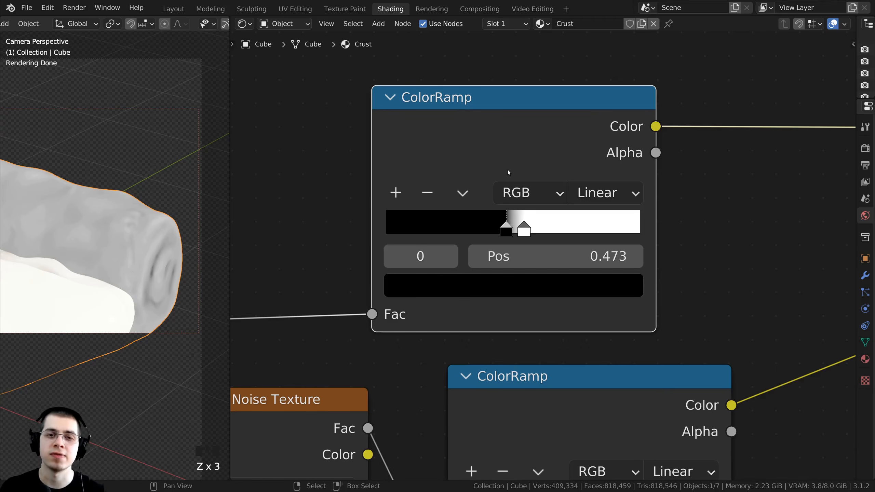
scroll(507, 170, "down", 4)
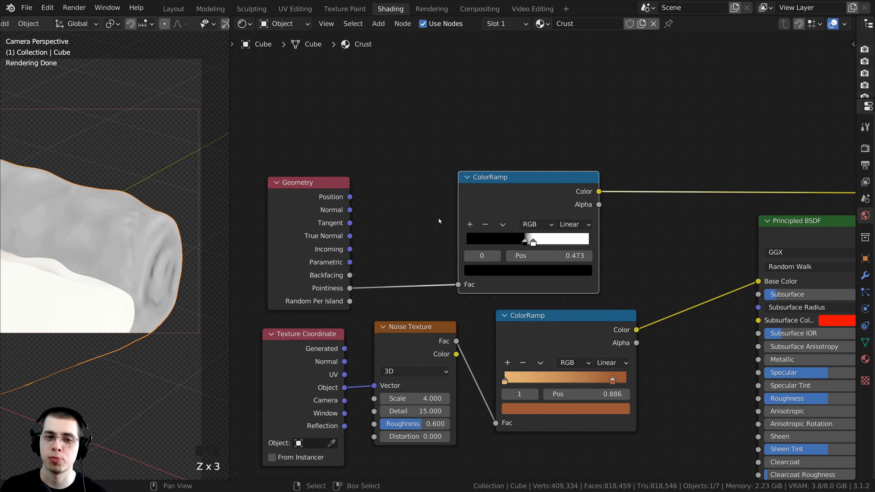
scroll(539, 241, "up", 3)
scroll(480, 231, "up", 3)
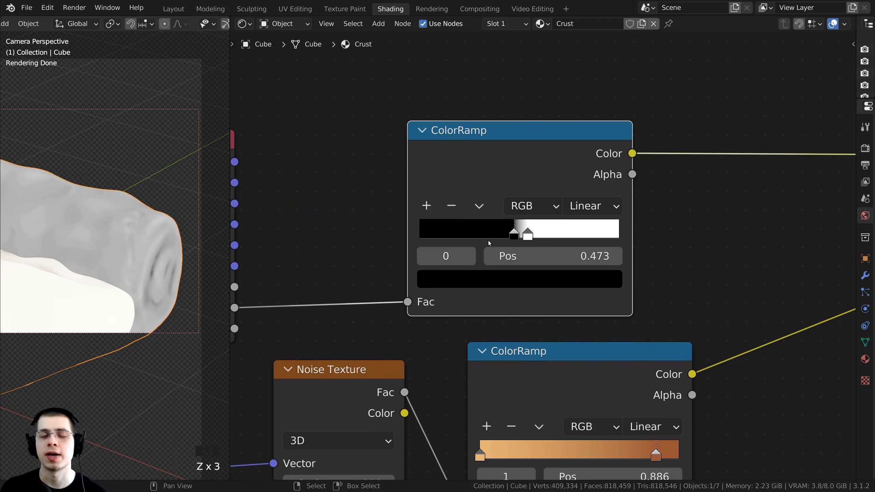
middle_click_drag(321, 274, 337, 285)
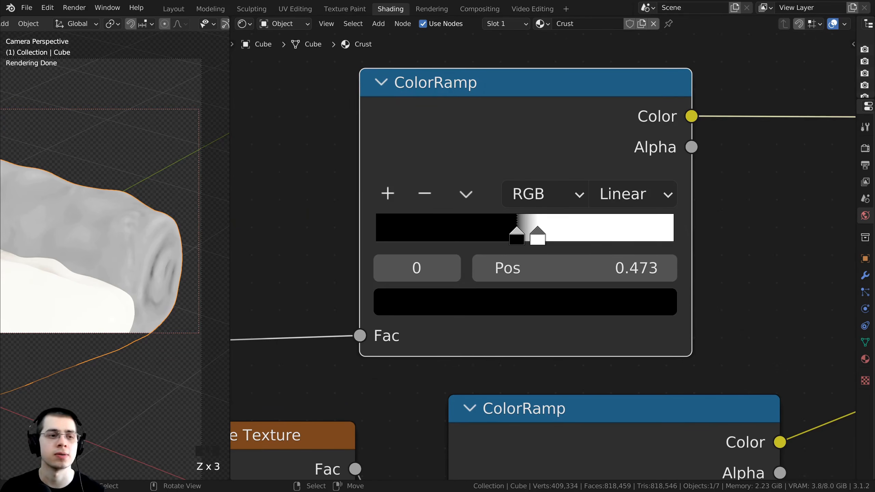
left_click_drag(502, 237, 503, 241)
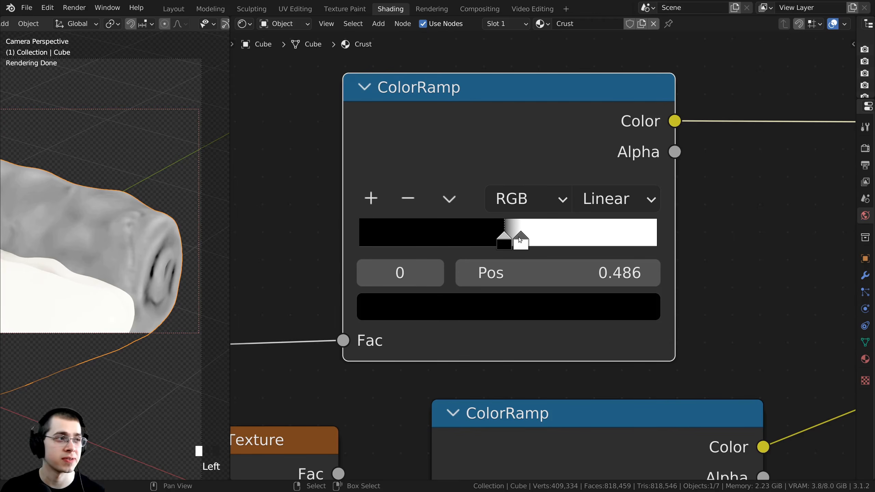
left_click(520, 240)
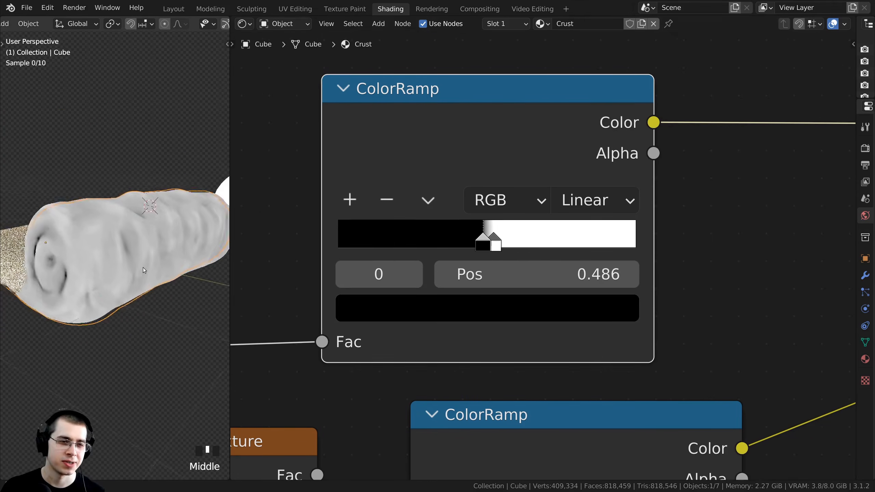
middle_click_drag(143, 268, 223, 253)
scroll(167, 243, "down", 2)
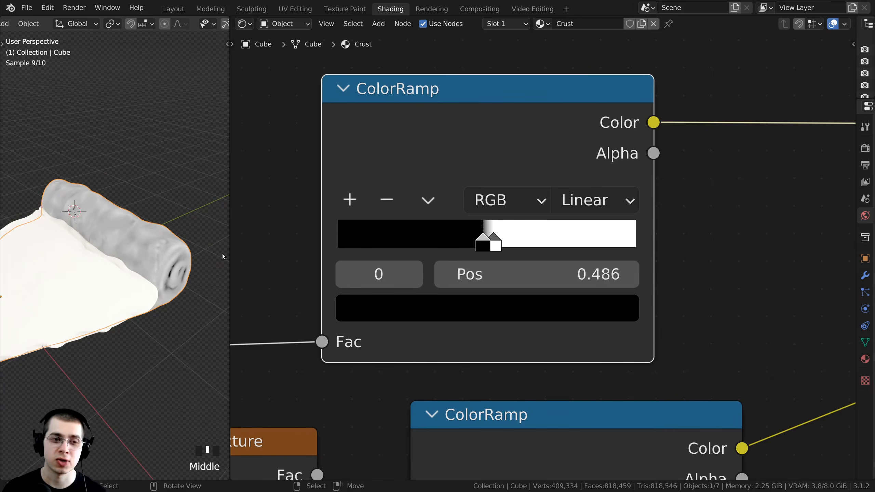
key("KP_0")
middle_click_drag(63, 250, 58, 231, "shift")
Move the pointiness ColorRamp up so it sits directly above the orange-brown ColorRamp with a clear gap
scroll(485, 258, "down", 3)
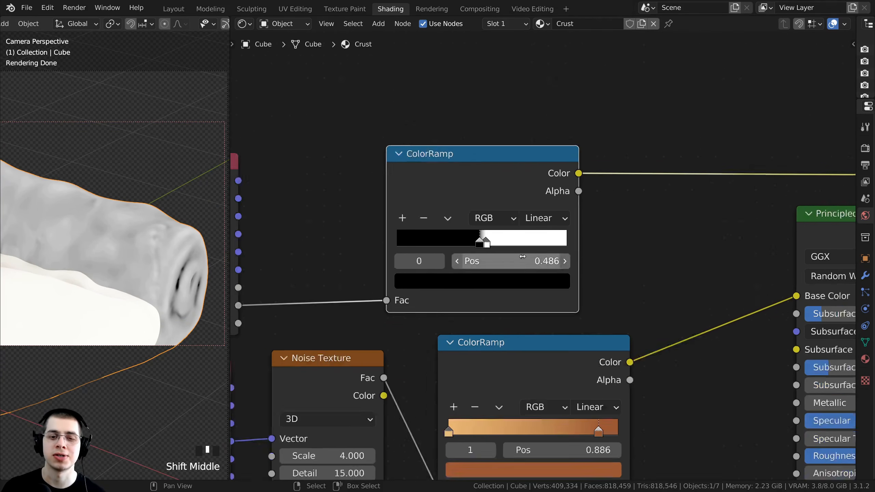
scroll(523, 257, "down", 2)
left_click(424, 235)
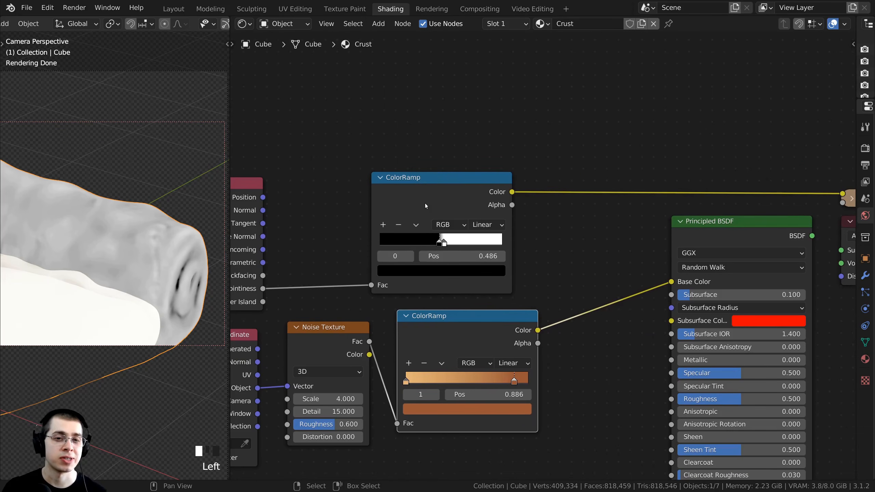
left_click_drag(426, 205, 444, 189)
left_click(445, 325)
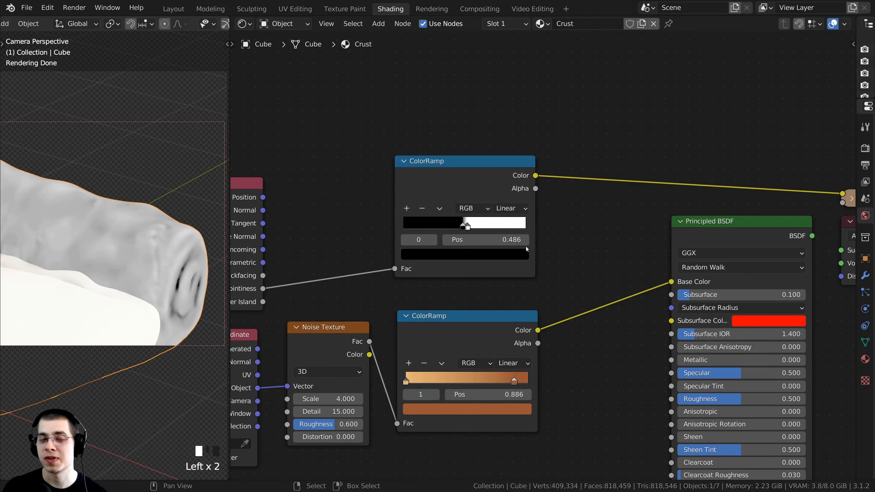
middle_click_drag(488, 241, 483, 240)
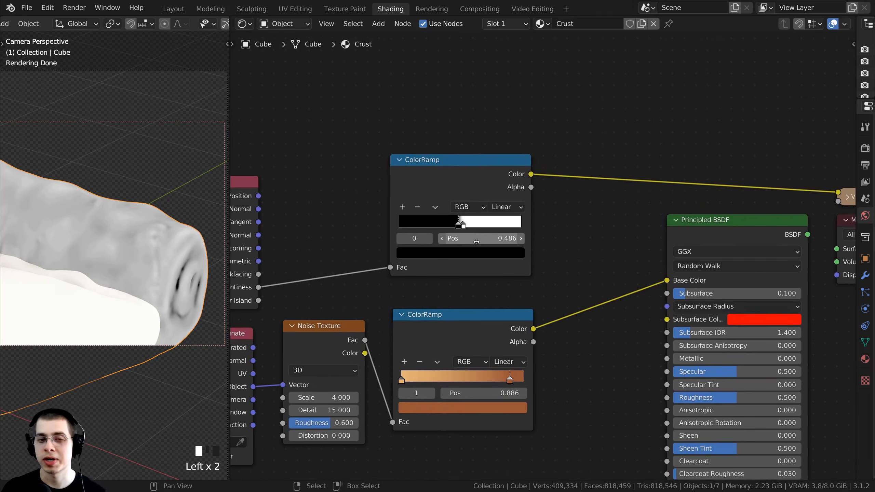
Combine both ColorRamp nodes with a Mix node, place it before the Principled BSDF and expand it
right_click(458, 161)
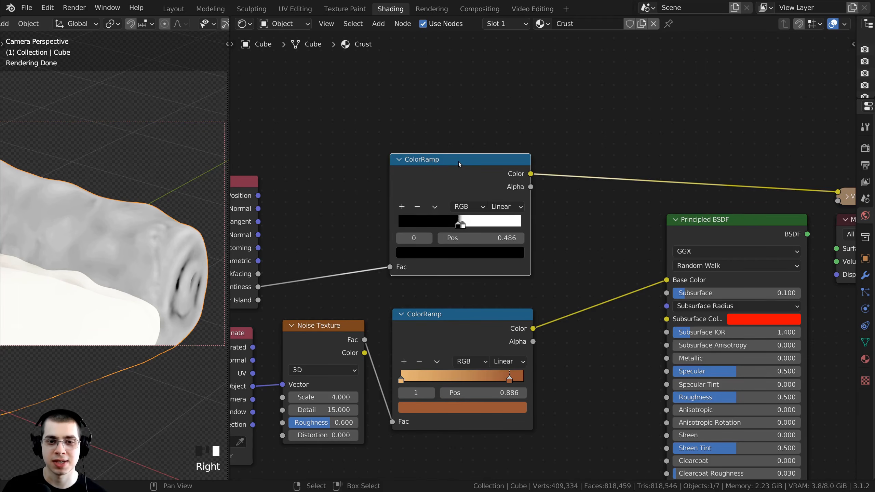
right_click(446, 324, "shift")
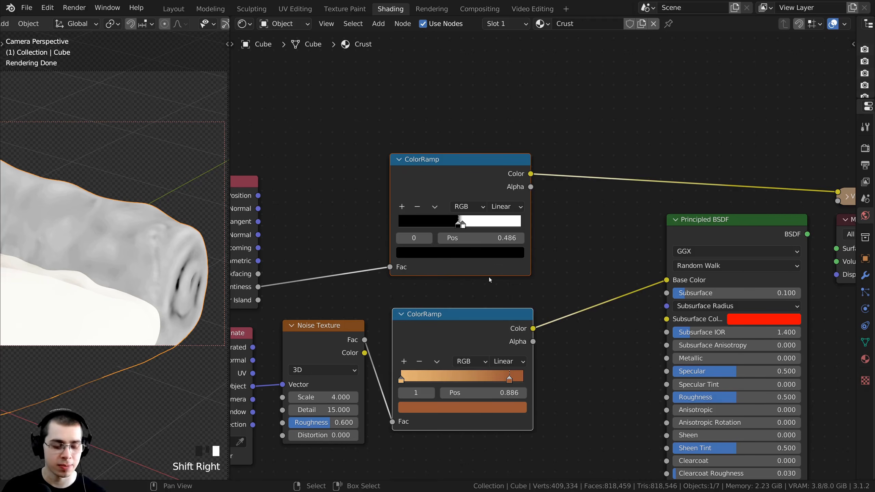
key("ctrl+KP_0")
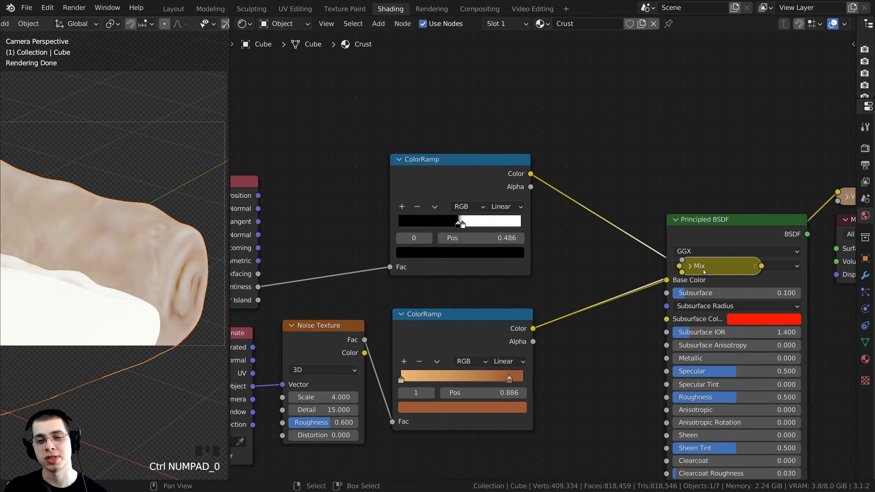
left_click_drag(704, 272, 606, 250)
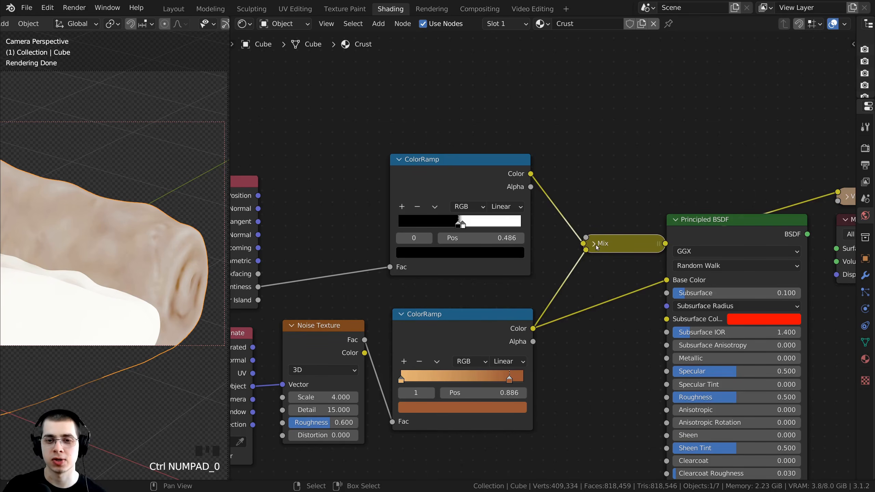
left_click(594, 245)
left_click_drag(607, 254, 583, 217)
Shift both ColorRamp nodes and the Mix node away from the Principled BSDF to make room for their links
left_click_drag(465, 315, 448, 316)
left_click_drag(444, 192, 406, 217)
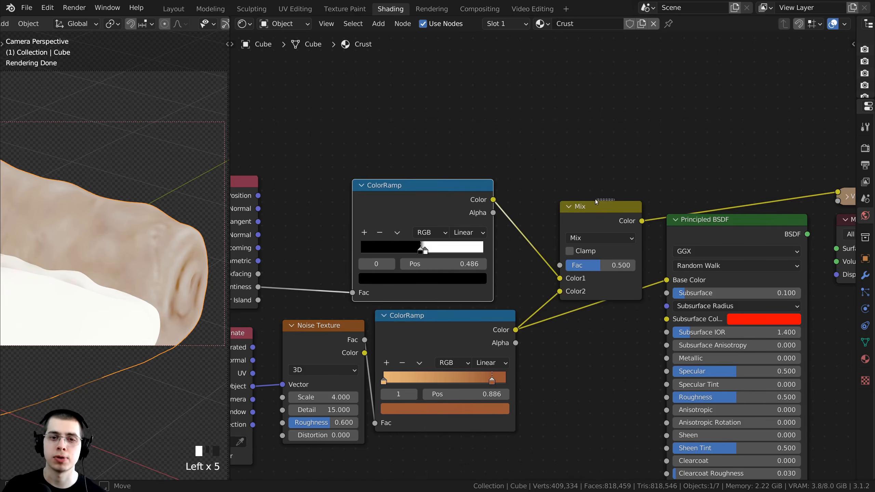
left_click_drag(610, 221, 591, 209)
scroll(582, 216, "up", 1)
middle_click_drag(580, 220, 563, 213)
mouse_move(381, 193)
left_mouse_down()
mouse_move(374, 166)
mouse_move(378, 182)
left_mouse_up()
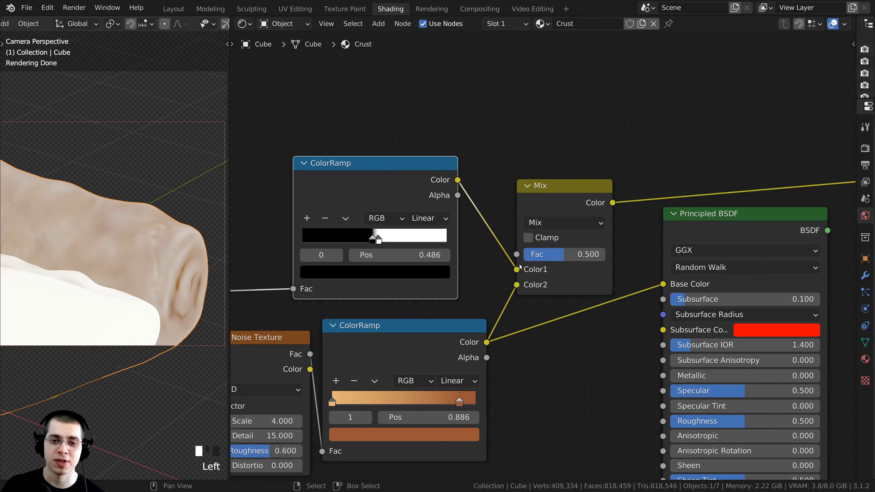
Reroute the pointiness ColorRamp into the Mix node's Fac and the orange-brown ColorRamp into Color1
mouse_move(517, 270)
left_mouse_down()
mouse_move(507, 258)
mouse_move(517, 254)
left_mouse_up()
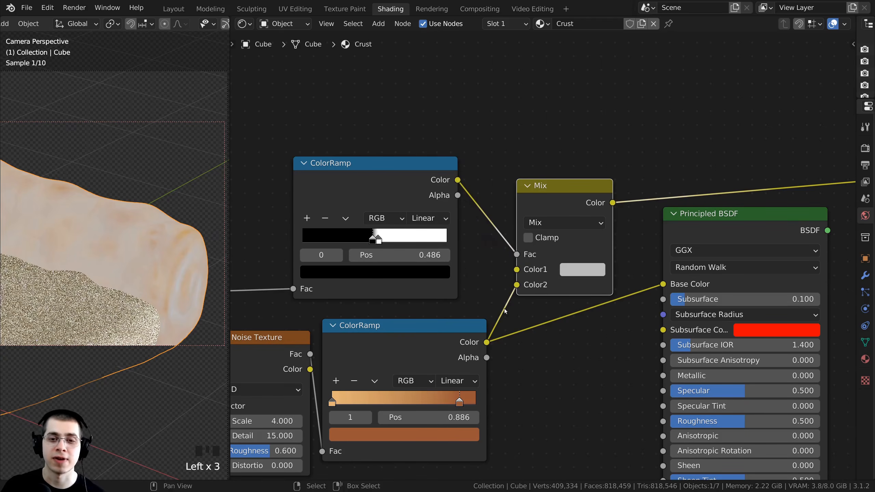
left_click_drag(564, 207, 570, 219)
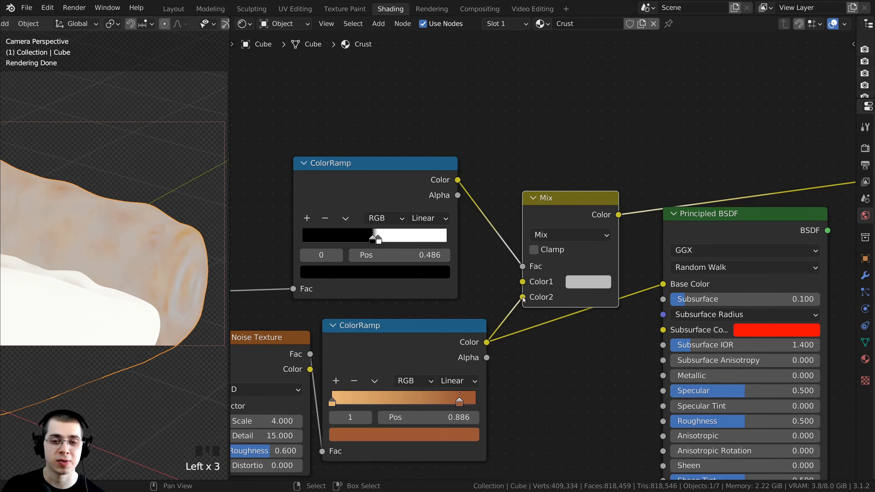
left_click_drag(524, 299, 523, 281)
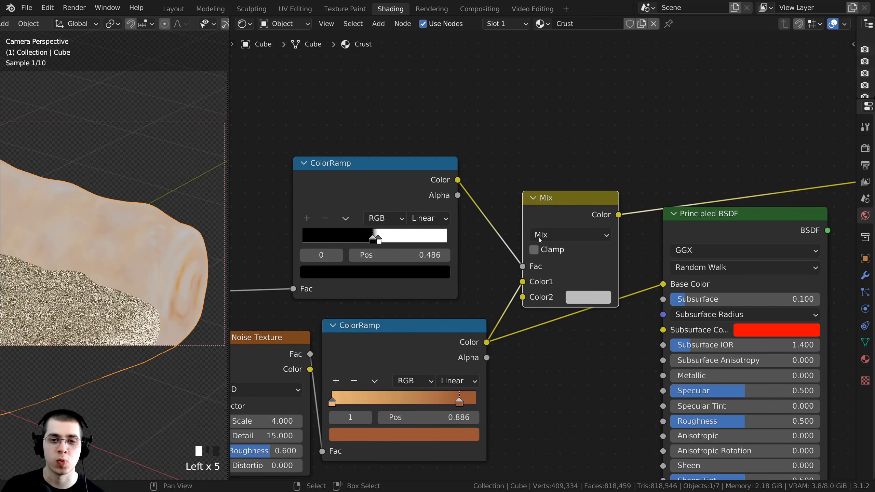
Tidy the node layout by spacing out the Noise Texture, the orange-brown ColorRamp and the Mix node
left_click_drag(553, 203, 559, 214)
left_click(399, 338)
scroll(396, 339, "down", 2)
middle_click_drag(311, 356, 345, 344)
left_click_drag(347, 325, 332, 324)
left_click_drag(388, 317, 371, 319)
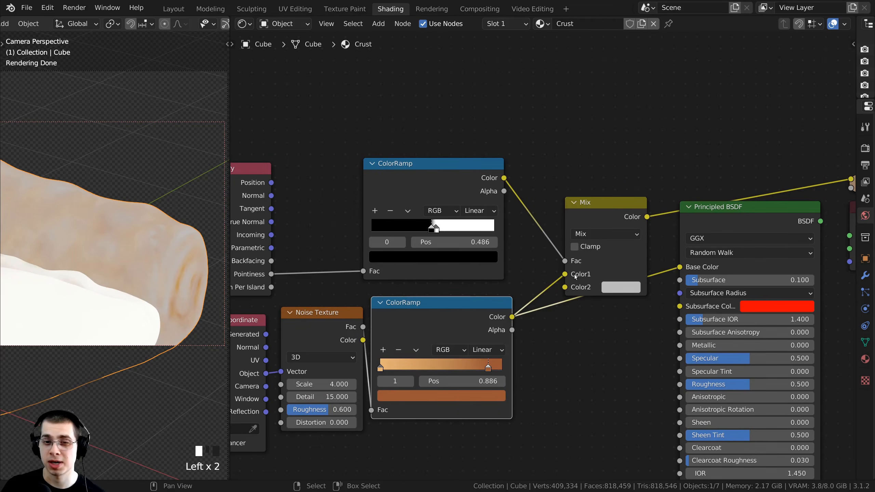
scroll(408, 165, "up", 1)
left_click(434, 151)
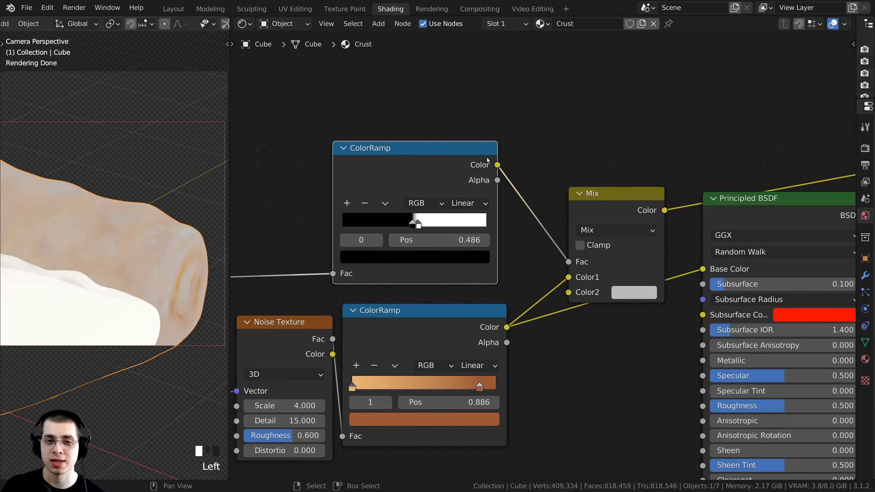
left_click_drag(608, 188, 599, 183)
scroll(539, 203, "up", 1)
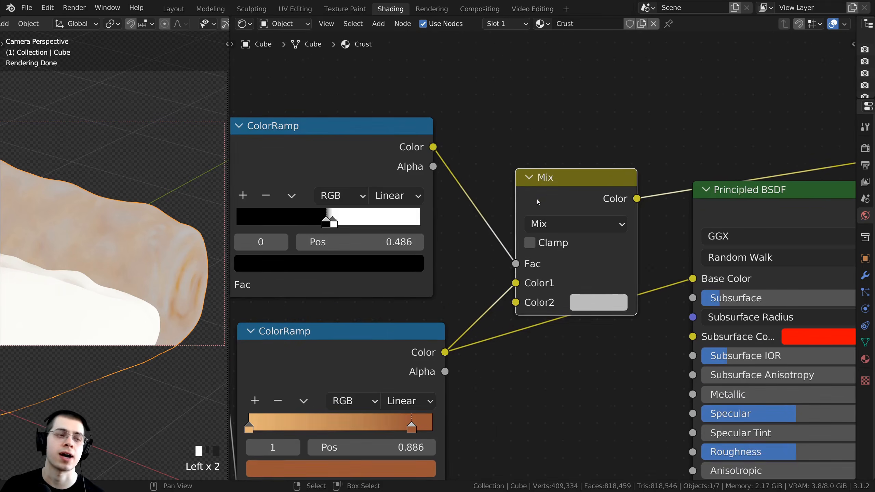
Set the blend mode of the Mix node between the ColorRamps and the Principled BSDF to Darken
scroll(477, 235, "down", 1)
middle_click_drag(517, 262, 532, 272)
scroll(579, 314, "up", 2)
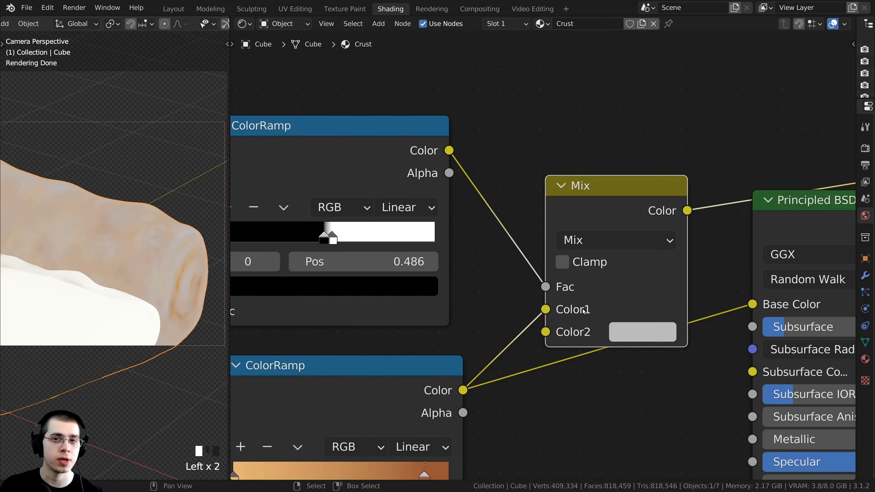
middle_click_drag(539, 253, 525, 219)
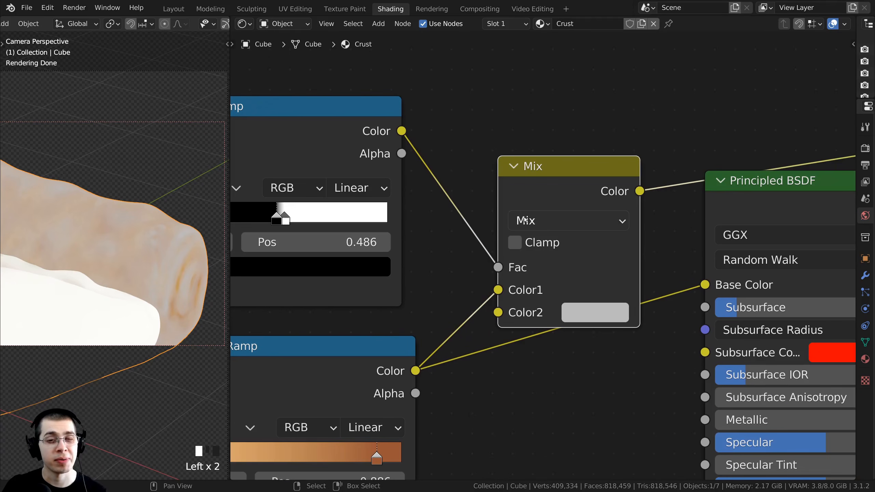
left_click(526, 220)
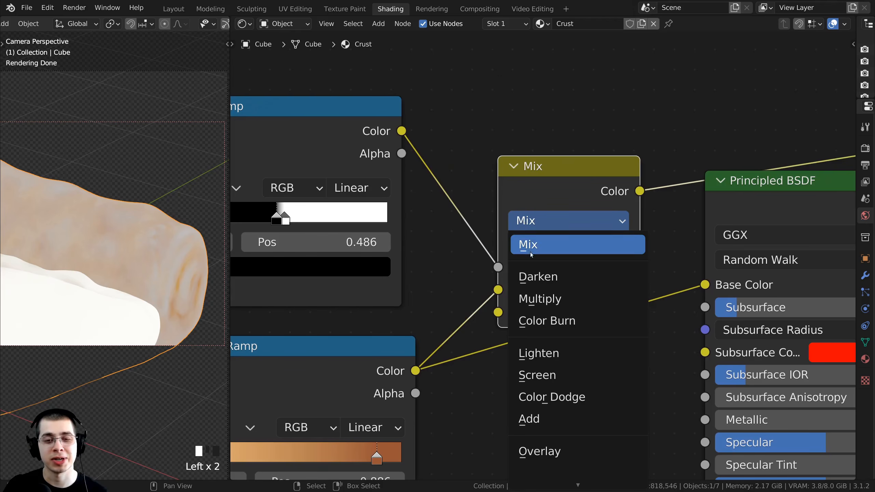
left_click(538, 278)
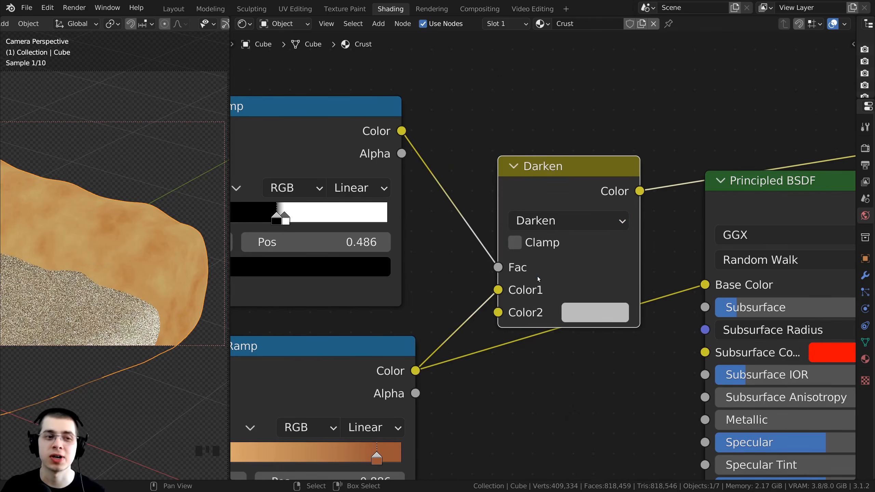
scroll(519, 197, "down", 2)
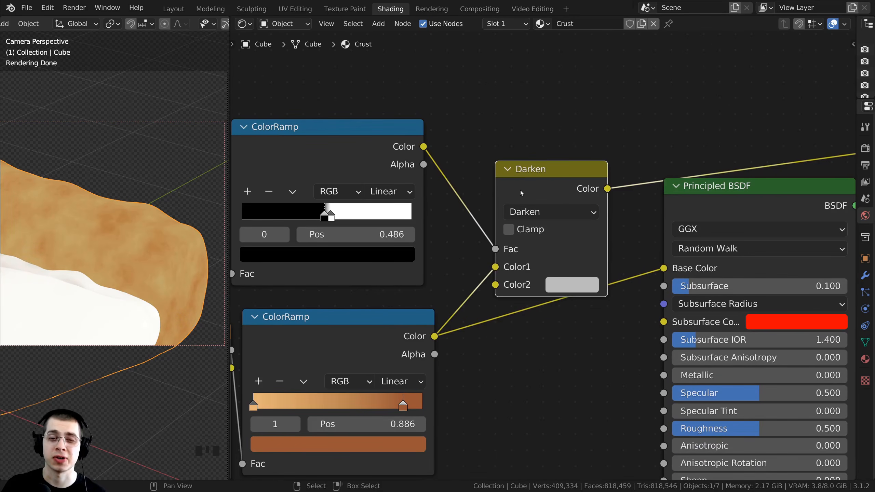
Set the Darken node's Color2 to a dark orange-brown, hex 7D3F18
left_click(563, 289)
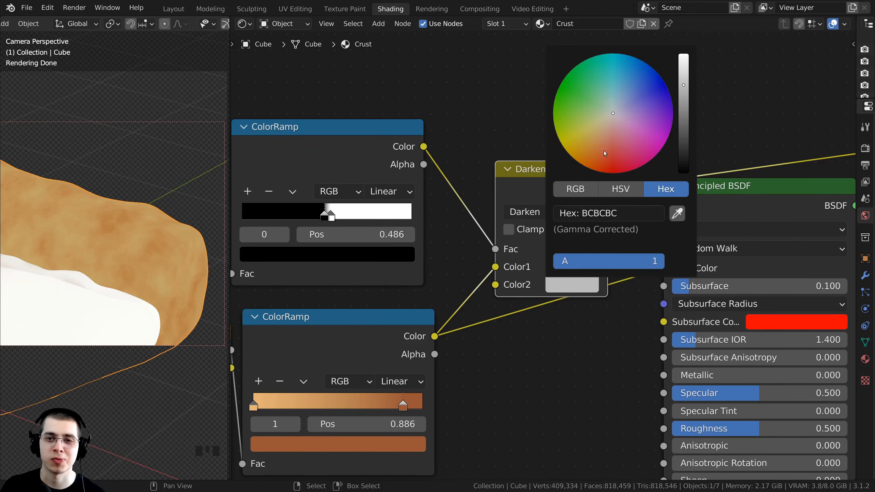
left_click_drag(613, 119, 598, 149)
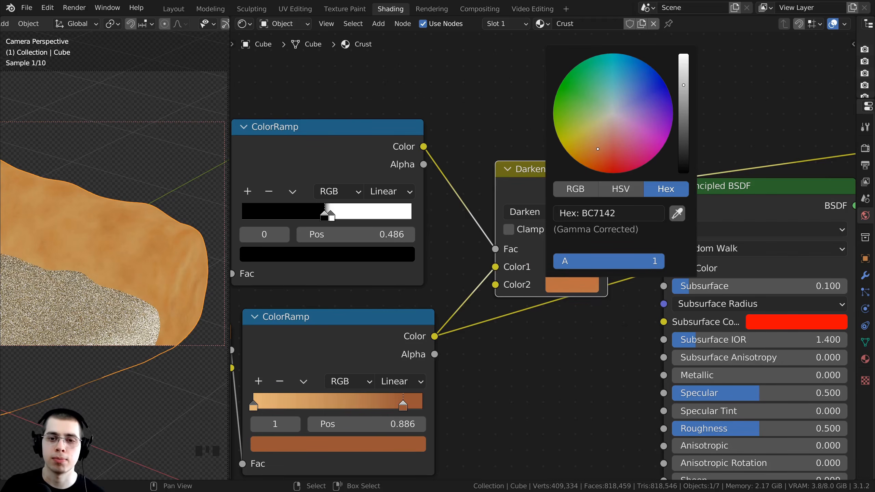
left_click_drag(684, 90, 684, 115)
left_click_drag(598, 149, 596, 153)
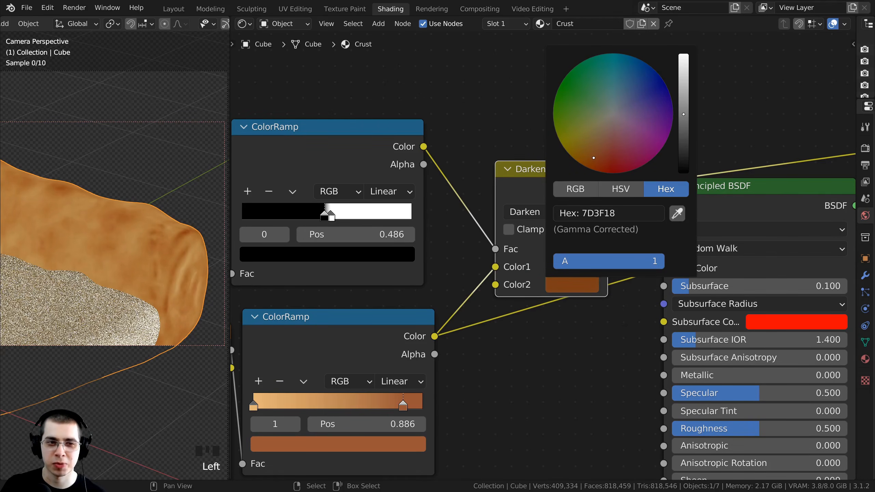
Refine the Darken node's Color2 against a close-up of the crust to a deeper reddish brown, hex 732B02
scroll(117, 175, "up", 3)
middle_click_drag(117, 176, 120, 190, "shift")
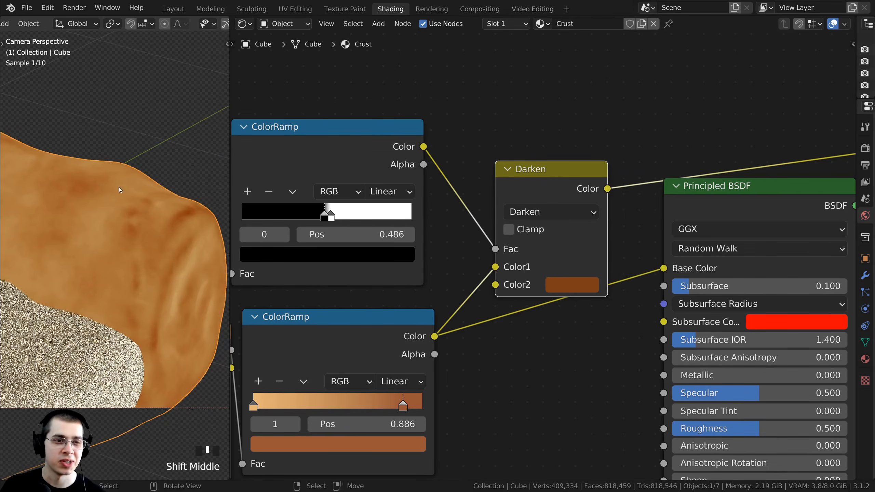
scroll(199, 194, "up", 2)
middle_click_drag(198, 193, 141, 268)
scroll(172, 233, "up", 3)
scroll(167, 235, "up", 2)
scroll(111, 263, "up", 2)
left_click(582, 286)
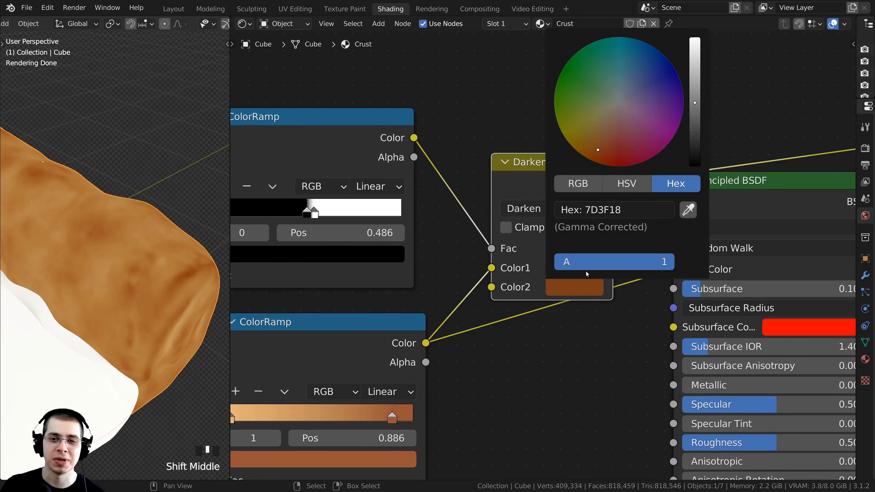
left_click_drag(694, 103, 695, 105)
left_click_drag(598, 151, 596, 152)
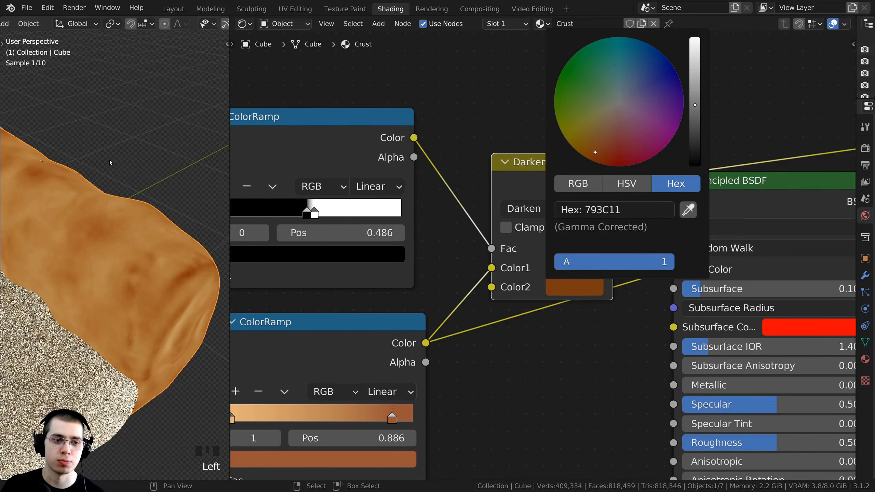
middle_click_drag(100, 276, 114, 257)
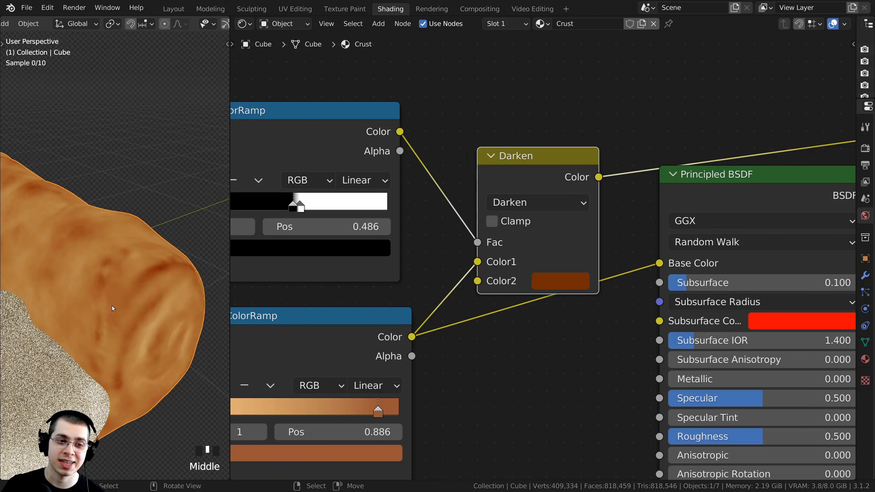
left_click(566, 285)
scroll(511, 373, "up", 4)
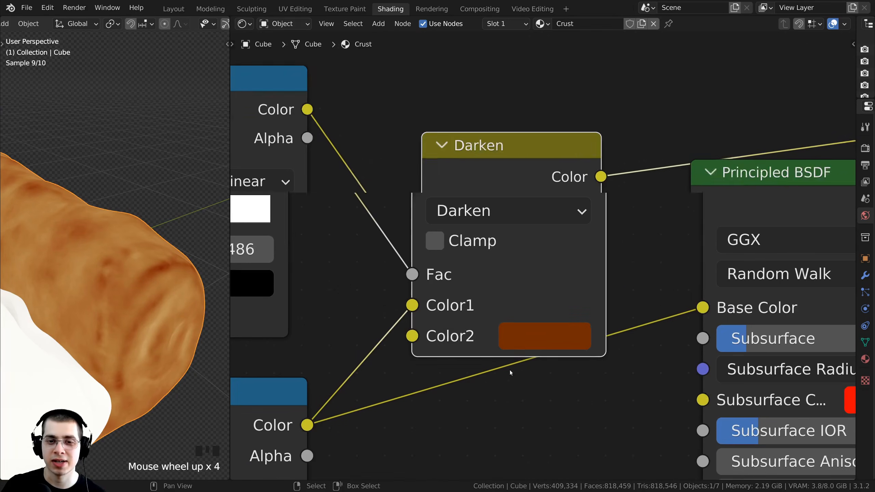
left_click(528, 336)
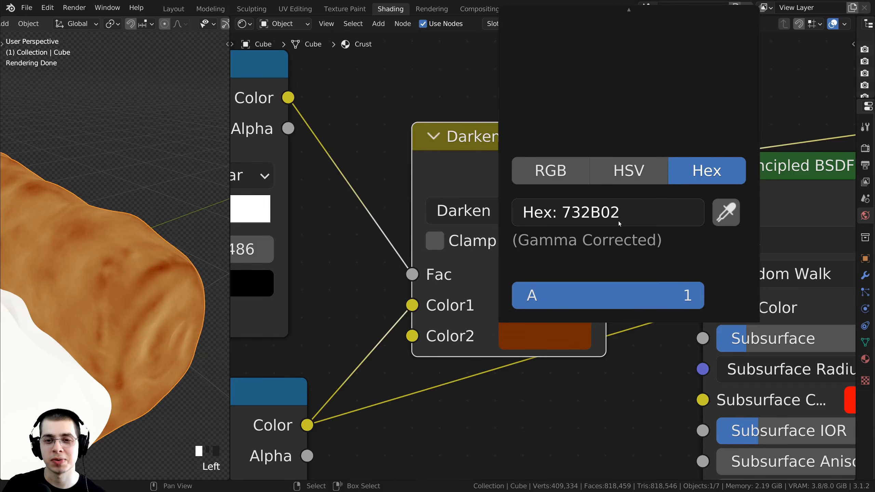
Return to the camera view and route the Principled BSDF to the Material Output's Surface in place of the Viewer preview
middle_click_drag(123, 257, 143, 243, "shift")
key("KP_0")
scroll(646, 203, "down", 7)
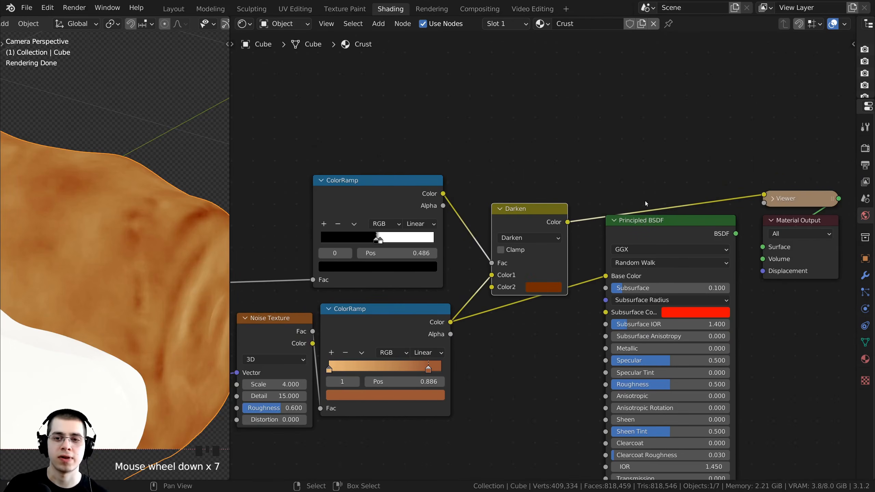
middle_click_drag(646, 203, 608, 203)
left_click(624, 225, "ctrl+shift")
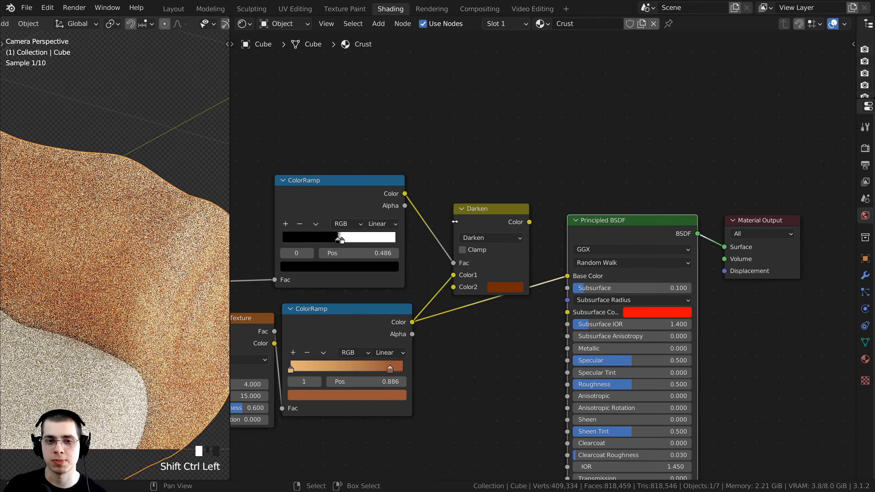
Link the Darken node's Color output to the Principled BSDF's Base Color and reposition the Darken node
left_click_drag(457, 222, 443, 237)
scroll(508, 235, "up", 3)
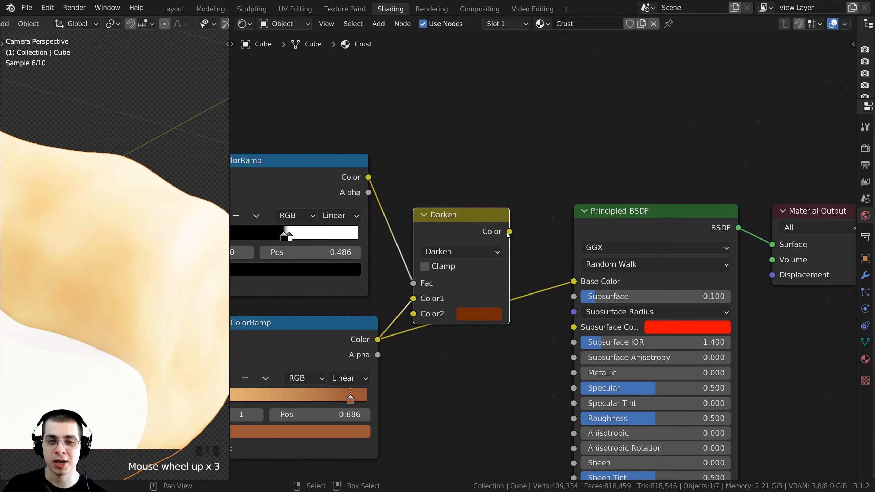
left_click_drag(509, 231, 575, 282)
left_click_drag(451, 237, 464, 257)
scroll(179, 246, "down", 5)
middle_click_drag(138, 276, 123, 278, "shift")
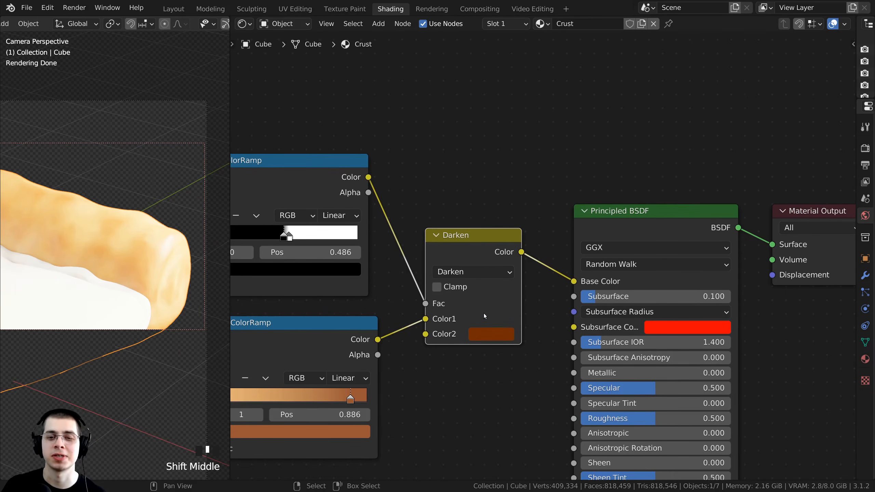
middle_click_drag(496, 303, 508, 272, "shift")
scroll(167, 242, "up", 1)
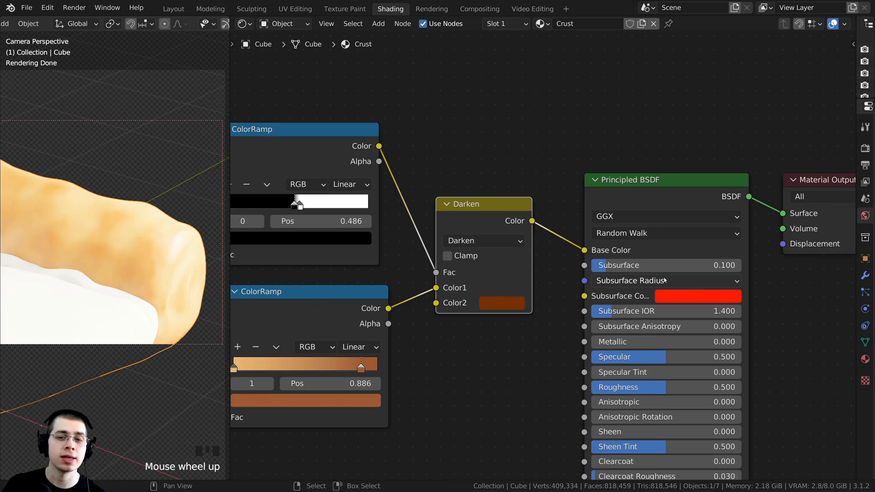
left_click_drag(665, 265, 648, 265)
right_click(649, 266)
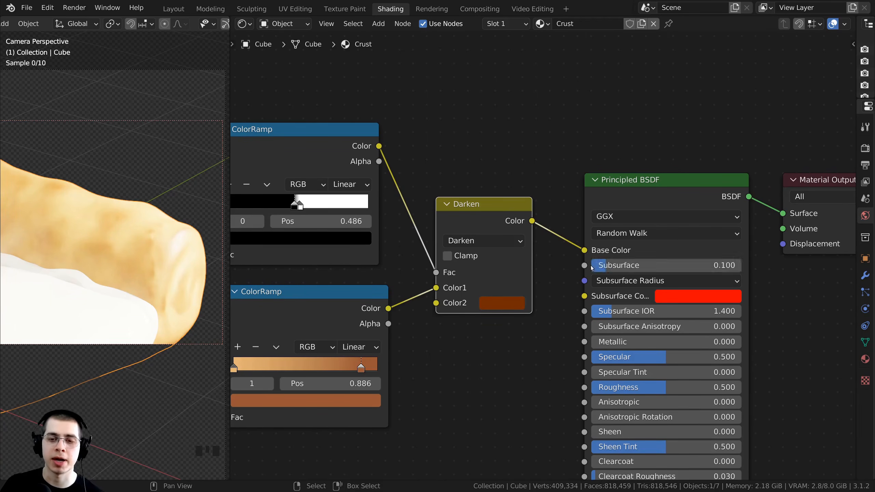
Examine the full crust node tree from the Geometry and Texture Coordinate nodes through to the Material Output
scroll(639, 198, "down", 5)
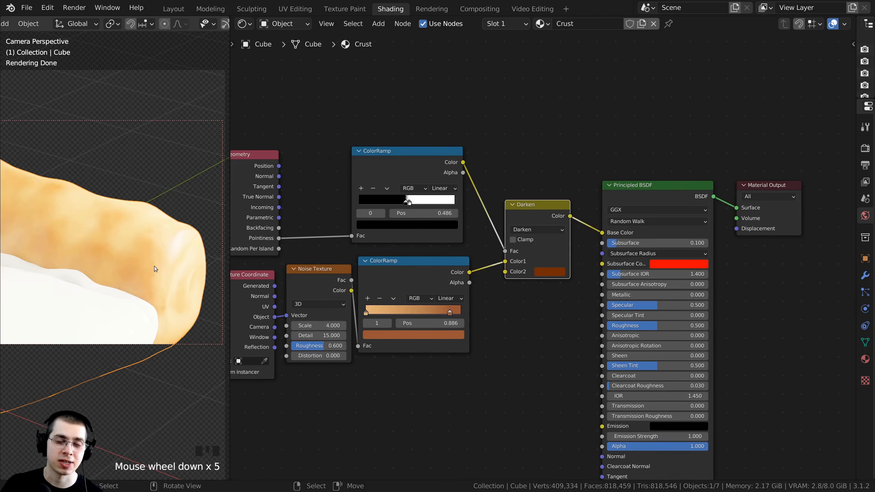
scroll(363, 306, "down", 2)
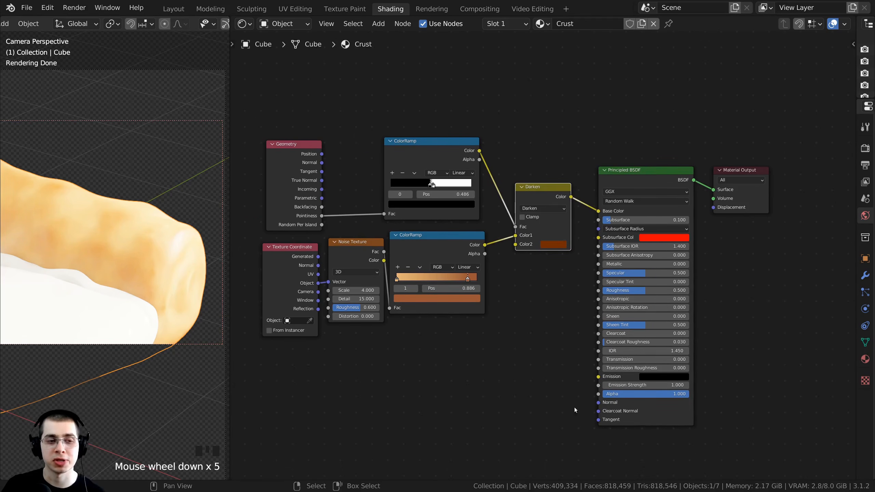
middle_click_drag(515, 359, 548, 318)
scroll(511, 326, "up", 2)
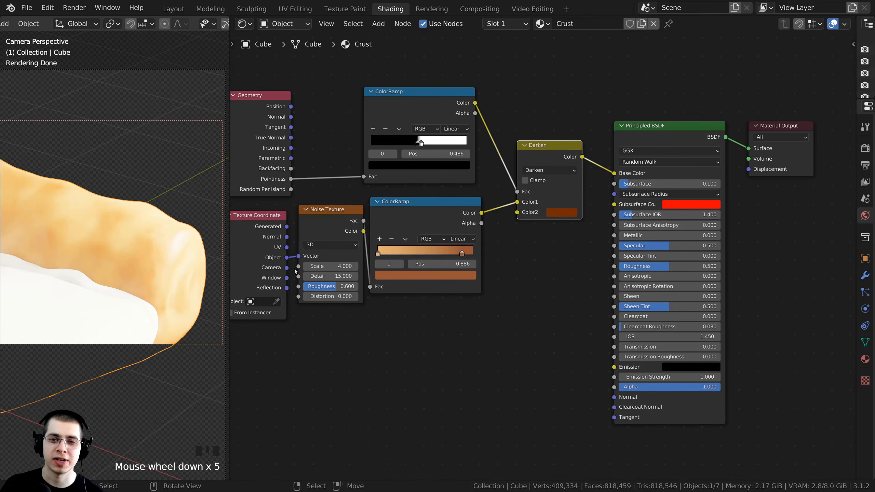
middle_click_drag(594, 227, 521, 272)
scroll(521, 273, "up", 3)
scroll(542, 265, "down", 2)
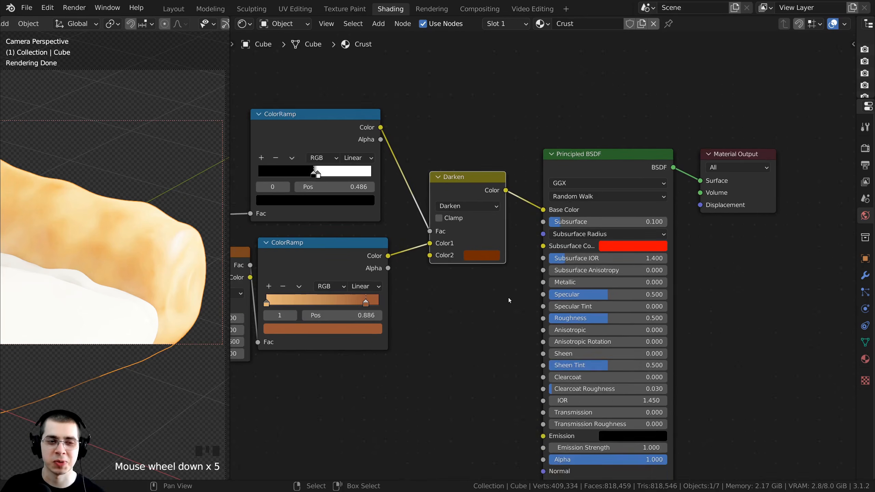
middle_click_drag(475, 239, 500, 193)
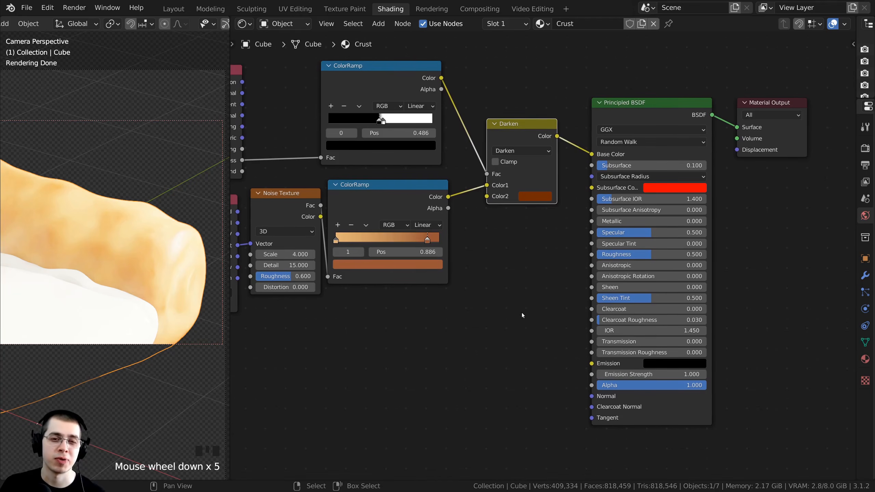
scroll(513, 309, "down", 2)
scroll(517, 305, "up", 1)
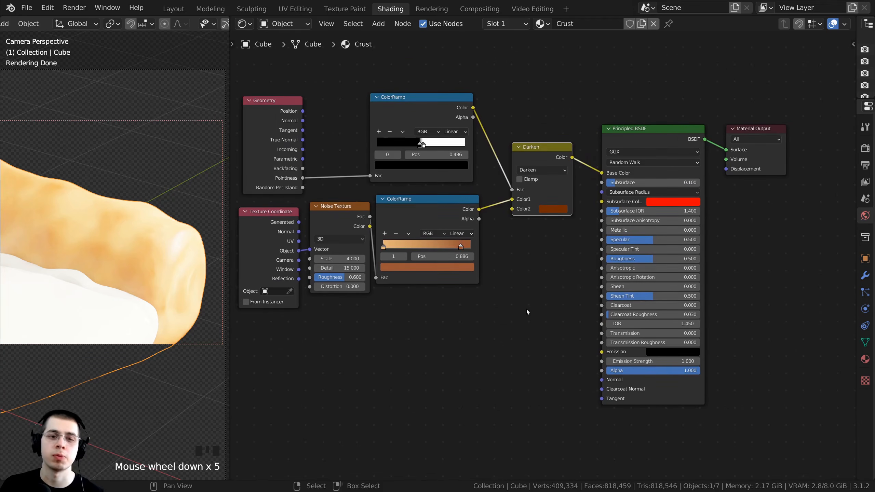
Link the Darken node's Color output to the Principled BSDF's Normal input as well
scroll(526, 310, "up", 1)
middle_click_drag(499, 258, 492, 203)
scroll(514, 246, "up", 1)
right_click_drag(570, 95, 563, 102)
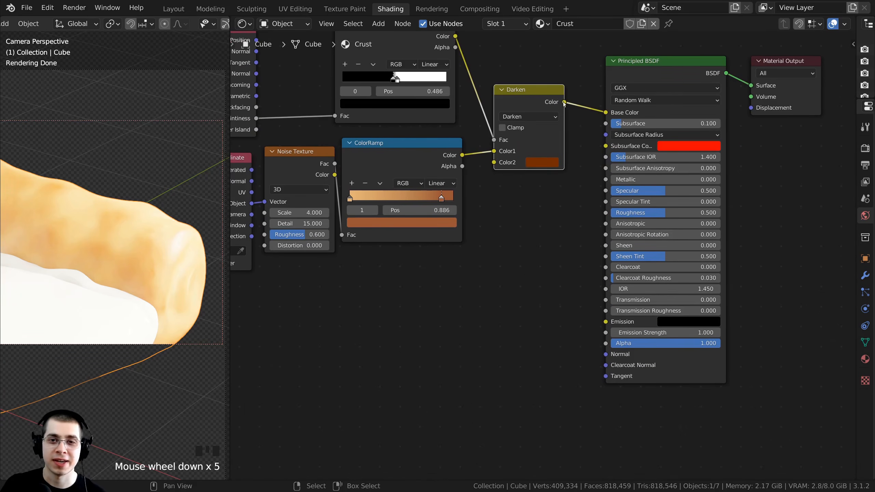
left_click_drag(564, 102, 606, 355)
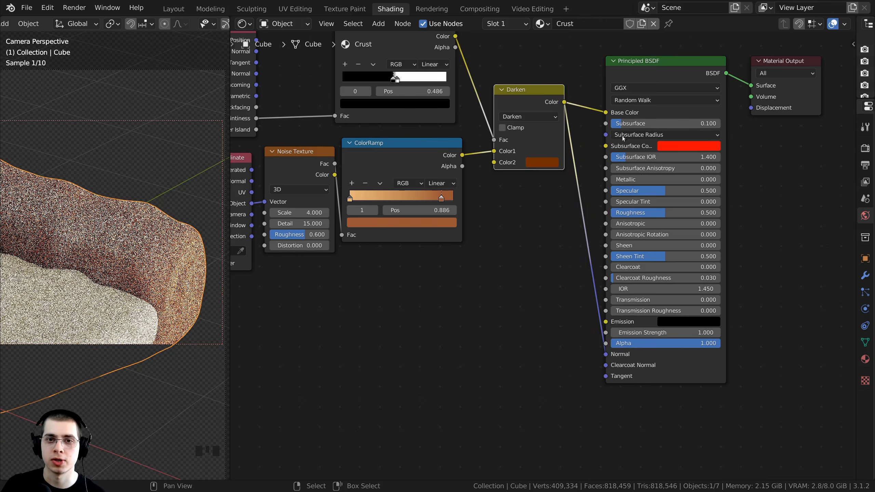
middle_click_drag(541, 208, 510, 220)
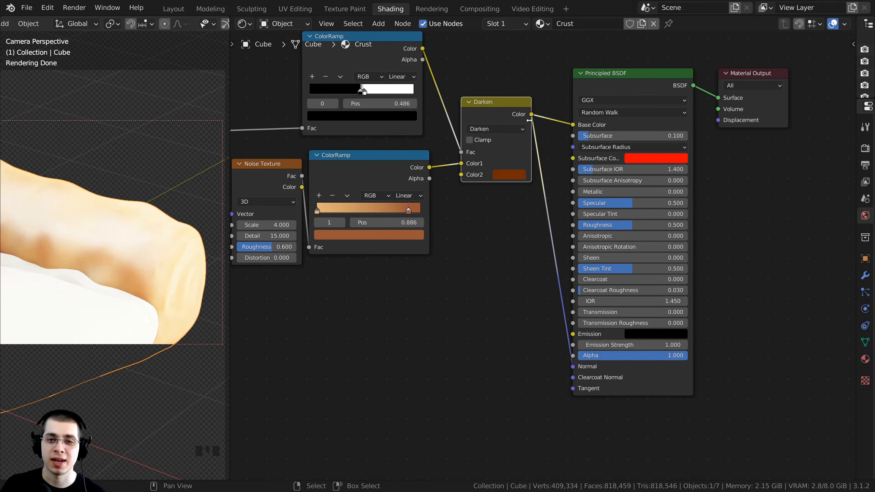
middle_click_drag(559, 309, 552, 311)
Add a Bump node on the link between the Darken node and the Principled BSDF's Normal input, leaving Invert off
scroll(464, 128, "up", 1)
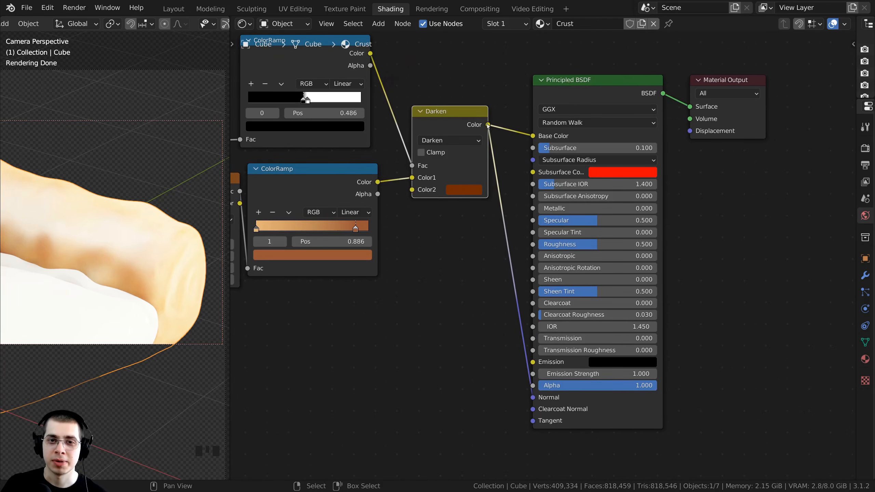
scroll(535, 379, "up", 1)
middle_click_drag(535, 381, 535, 359)
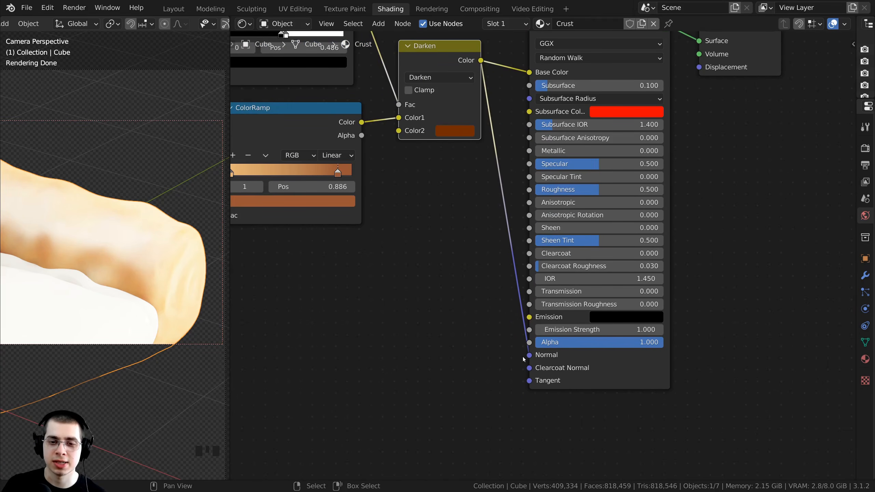
scroll(469, 255, "up", 1, "shift")
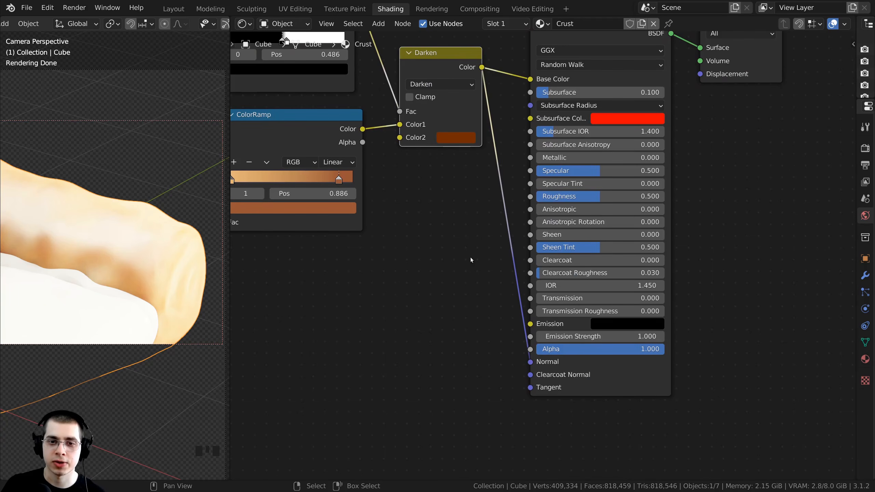
scroll(451, 269, "up", 1, "shift")
key("shift+a")
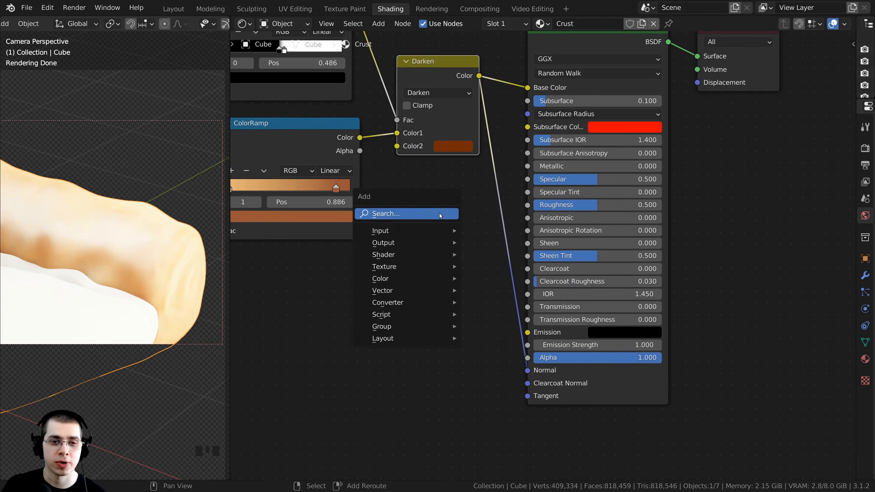
left_click(392, 213)
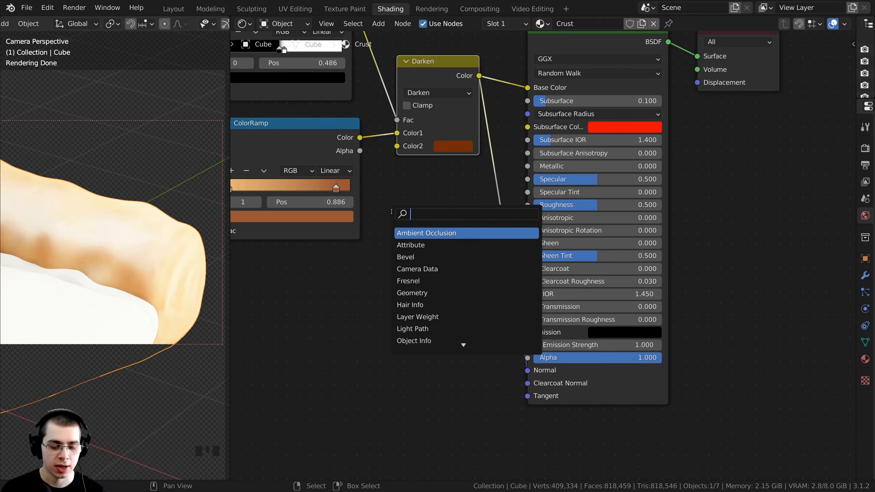
type("bump")
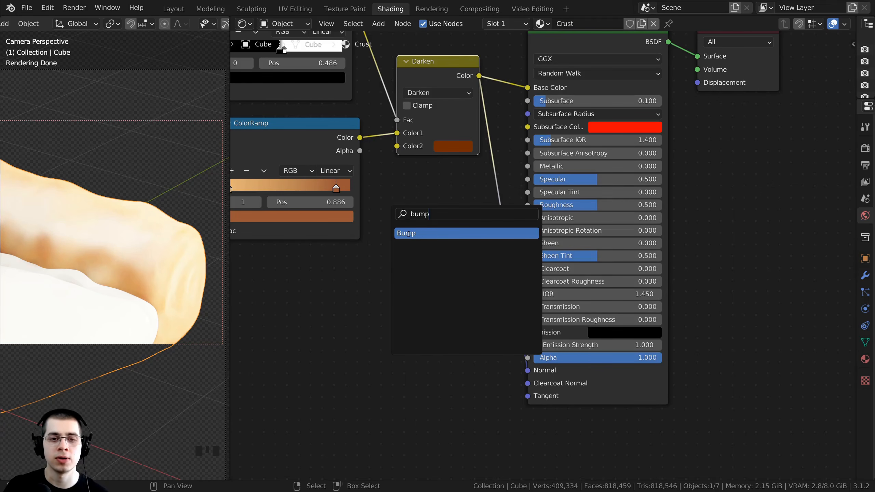
left_click(409, 233)
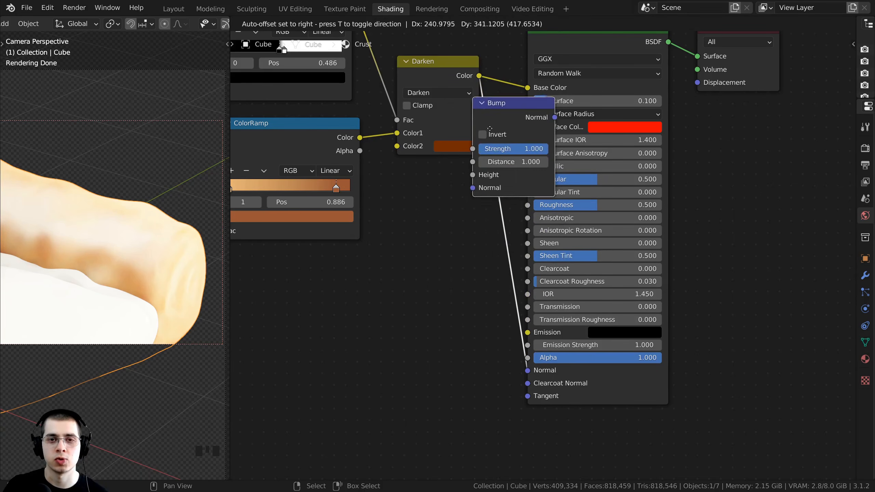
left_click(545, 230)
left_click(537, 235)
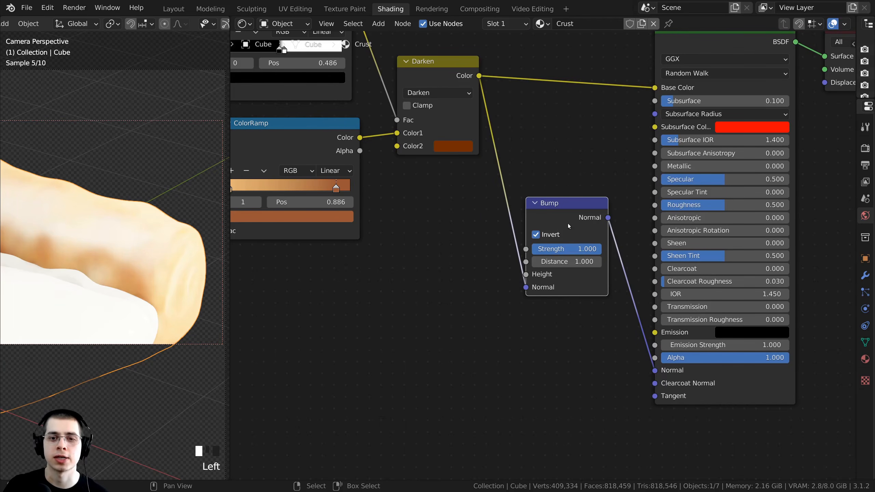
left_click(543, 246)
left_click(544, 243)
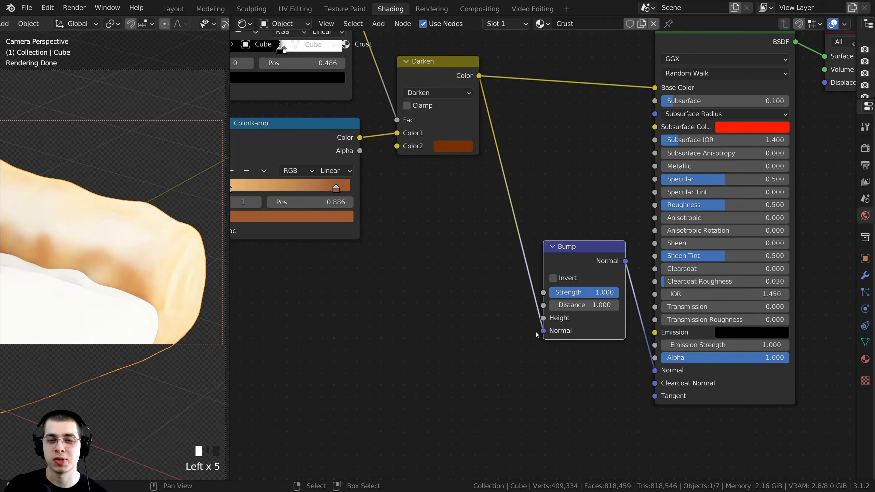
Move the Darken link from the Bump node's Normal input to its Height input and reposition the Bump and Principled BSDF nodes
mouse_move(538, 333)
left_mouse_down()
mouse_move(524, 352)
mouse_move(512, 307)
mouse_move(544, 318)
left_mouse_up()
left_click_drag(567, 264, 590, 283)
middle_click_drag(590, 283, 531, 273)
left_click_drag(530, 273, 530, 280)
scroll(524, 333, "up", 1)
middle_click_drag(524, 334, 499, 346)
scroll(613, 159, "down", 1)
middle_click_drag(613, 143, 595, 220)
left_click_drag(599, 103, 607, 101)
middle_click_drag(549, 262, 545, 228)
Set the Bump node's Strength to 0.6
scroll(552, 262, "up", 1)
scroll(544, 228, "up", 3)
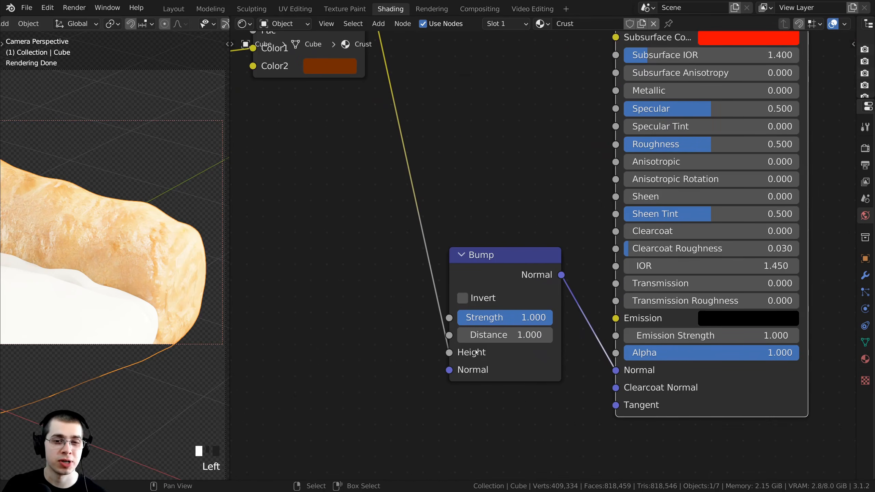
left_click(488, 319)
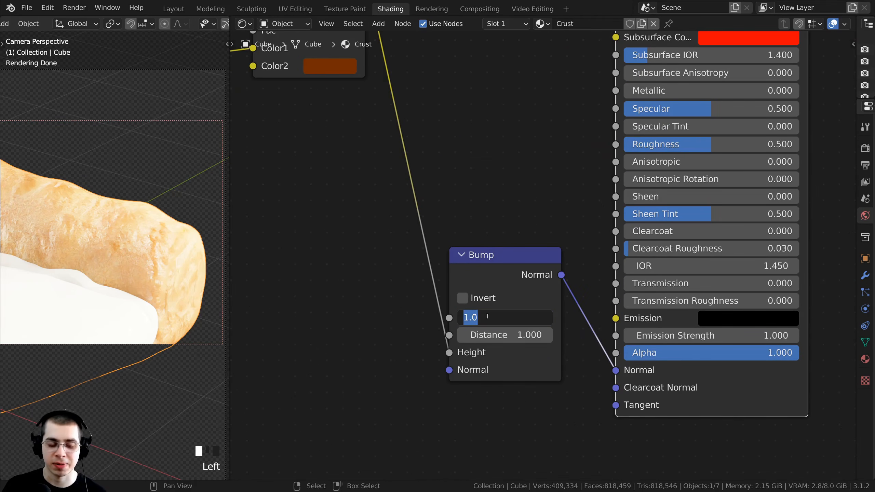
type("0.6")
key("Return")
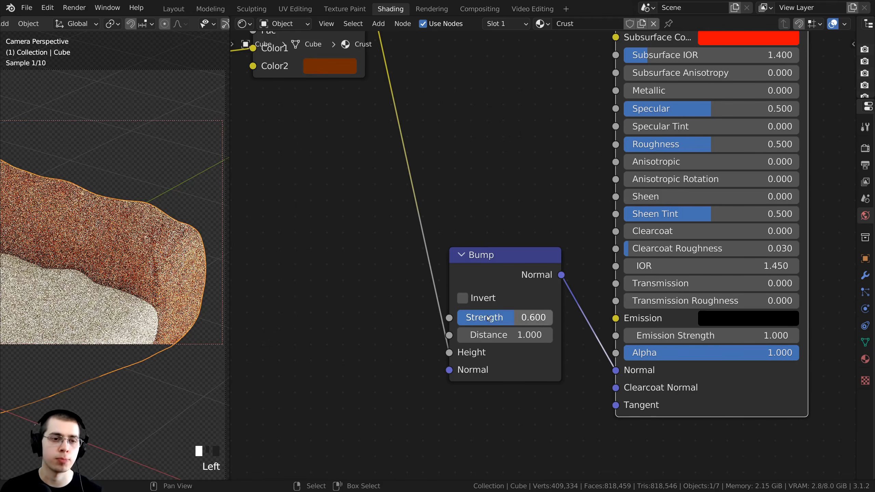
Duplicate the Noise Texture node with its Object coordinate link, place the copy below the original and space out the Texture Coordinate node
scroll(105, 287, "down", 1)
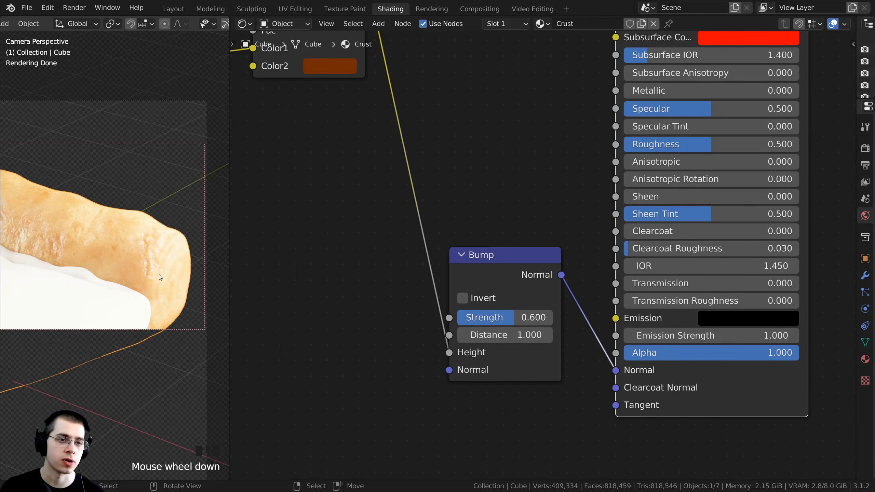
scroll(512, 273, "down", 1)
scroll(508, 271, "down", 1)
middle_click_drag(508, 271, 587, 285)
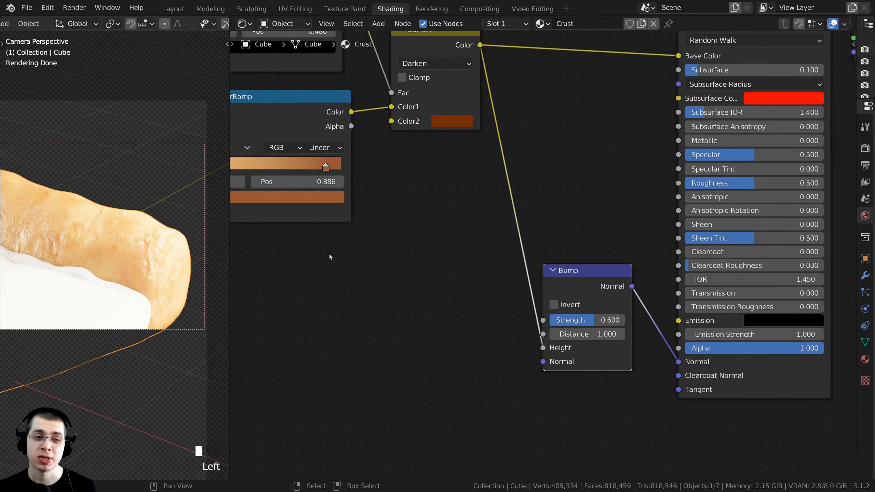
scroll(421, 244, "down", 3)
middle_click_drag(421, 245, 555, 247)
middle_click_drag(427, 187, 495, 196)
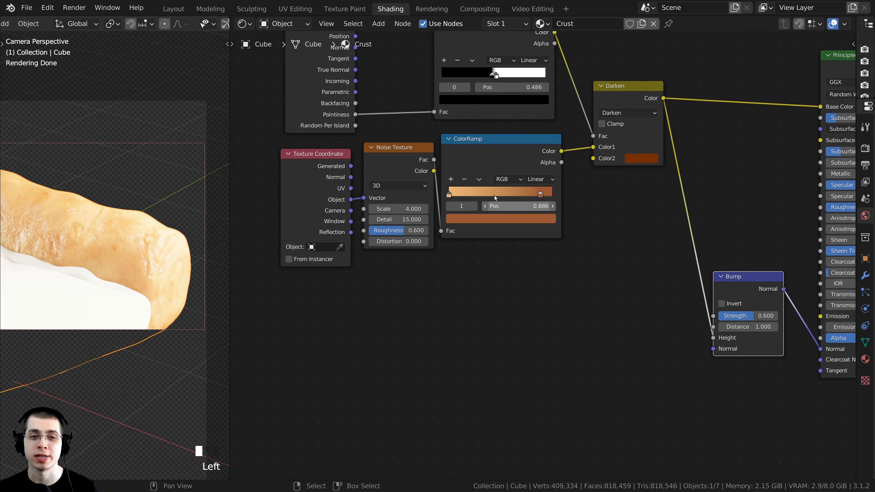
scroll(485, 173, "up", 1)
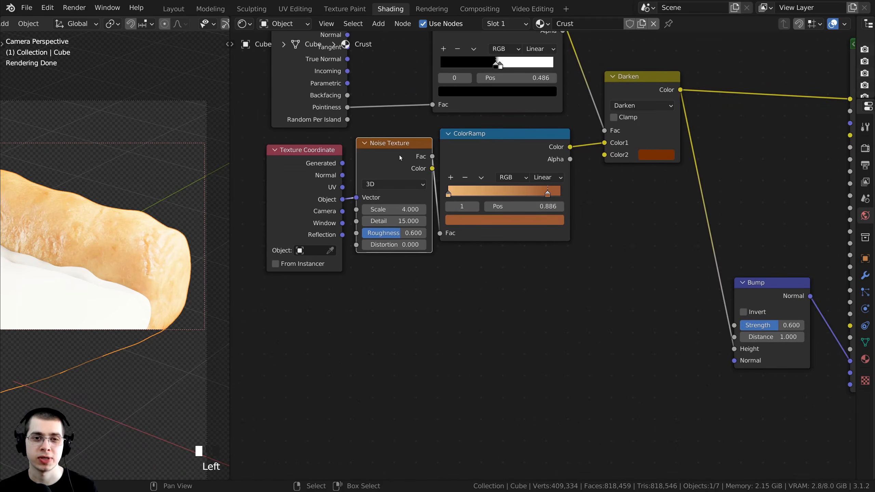
left_click(389, 168)
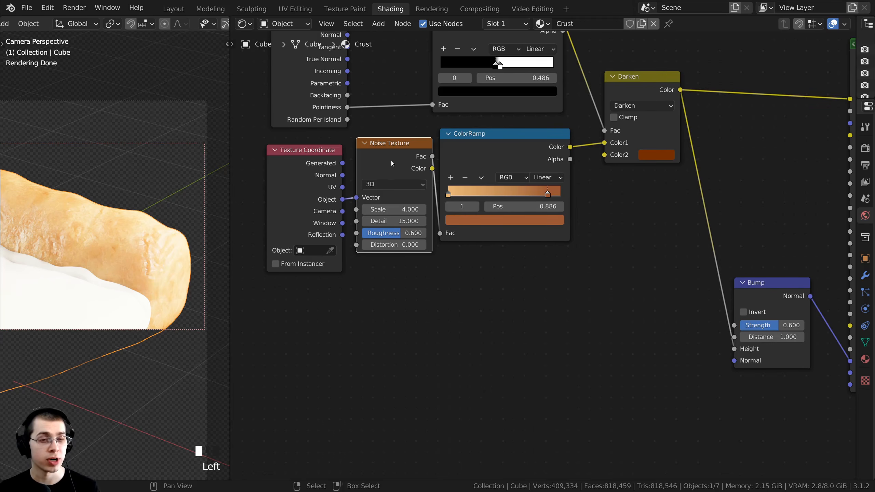
middle_click_drag(422, 192, 434, 207)
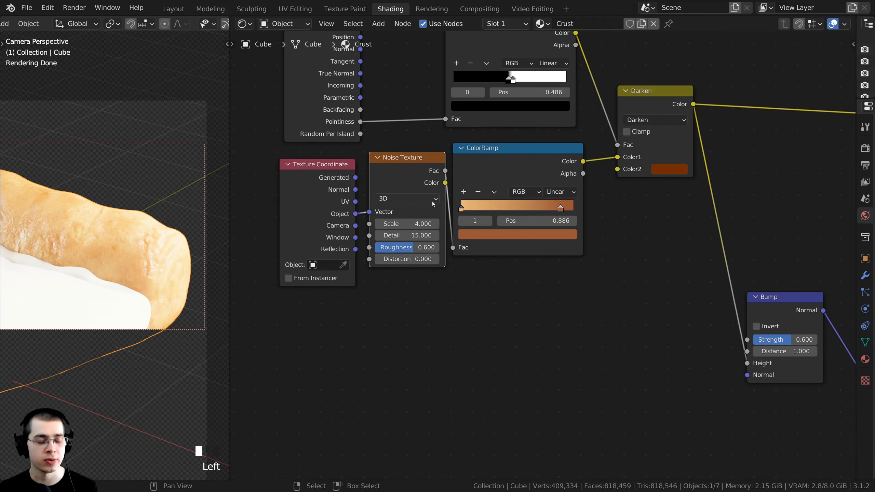
key("ctrl+shift+d")
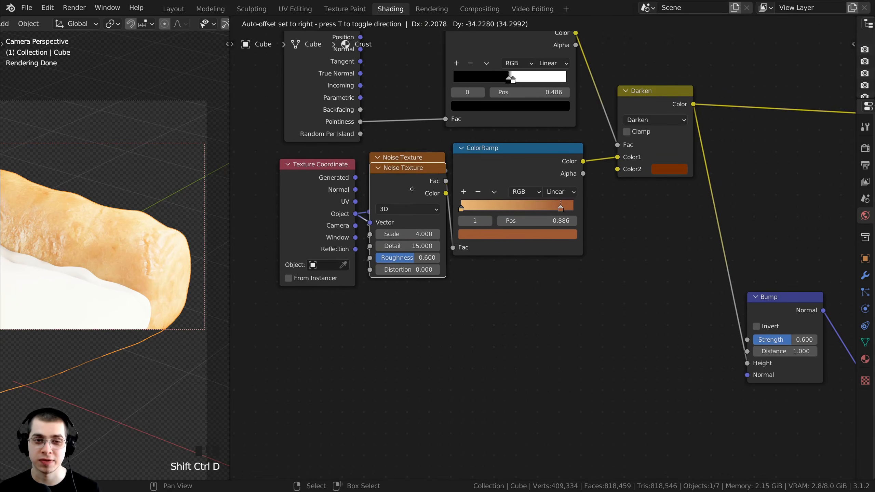
left_click(413, 304)
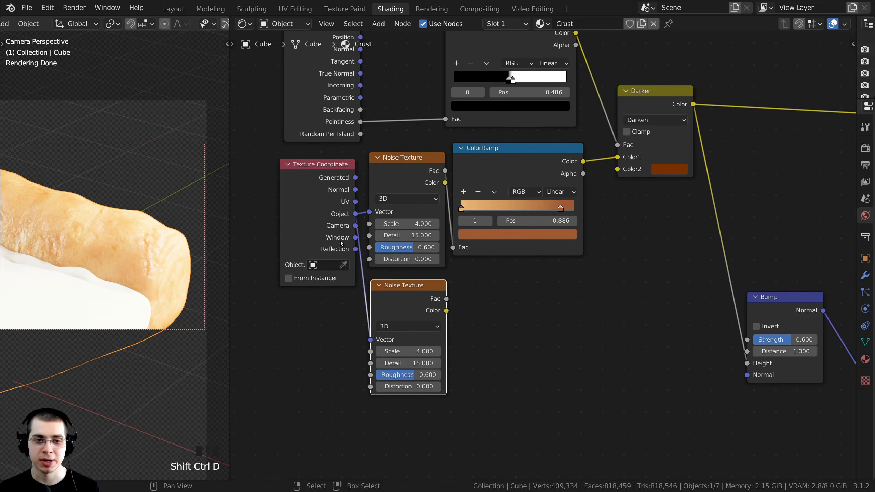
left_click_drag(320, 238, 299, 249)
middle_click_drag(397, 309, 378, 286)
left_click_drag(377, 286, 377, 279)
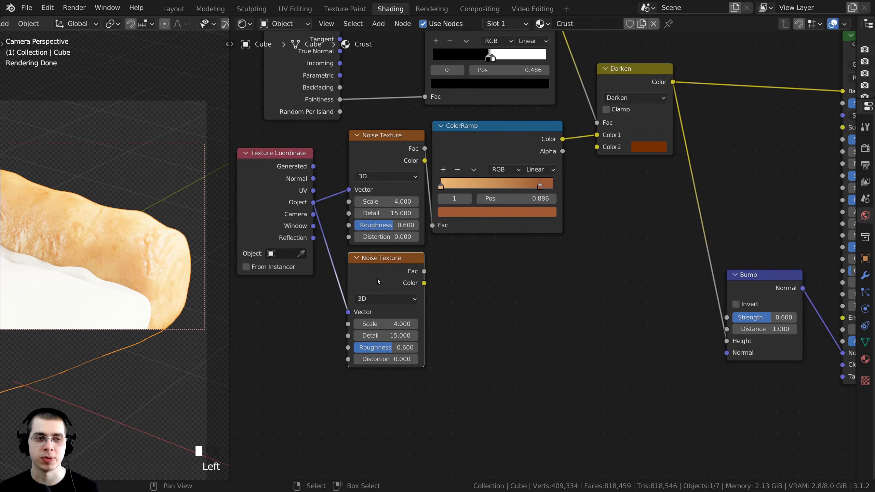
Preview the duplicated Noise Texture on the crust and set its Roughness to 0.5
middle_click_drag(378, 280, 489, 264)
left_click(385, 255, "ctrl+shift")
scroll(493, 266, "up", 2)
scroll(495, 268, "up", 1)
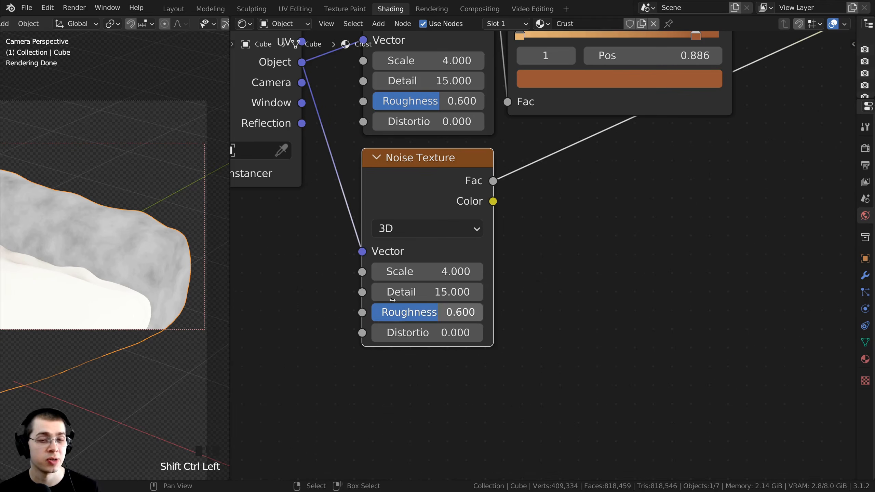
left_click(428, 316)
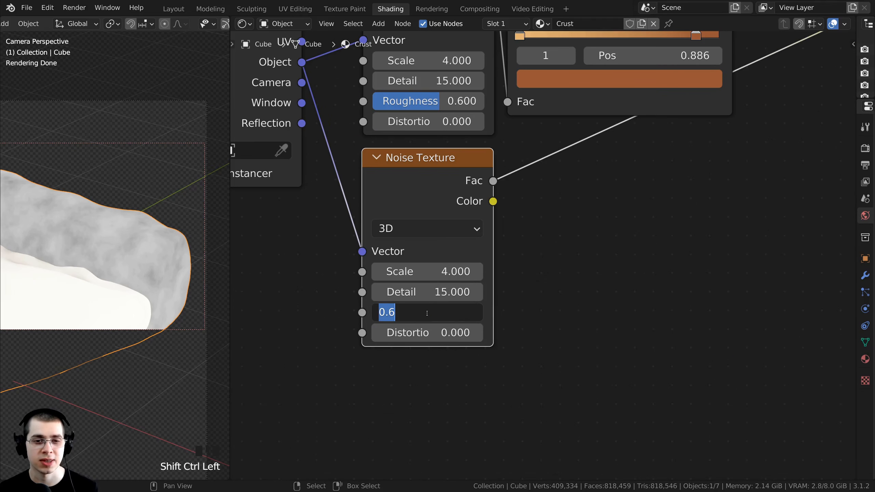
left_click(427, 313)
key("BackSpace")
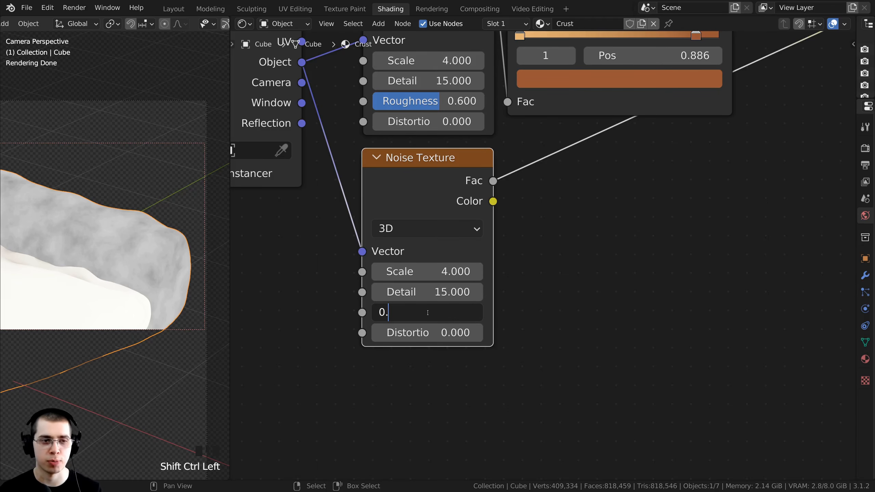
type("5")
left_click(522, 187)
Duplicate the Bump node, insert the copy between the first Bump and the Principled BSDF's Normal input, and adjust the first Bump's position
scroll(413, 227, "down", 4)
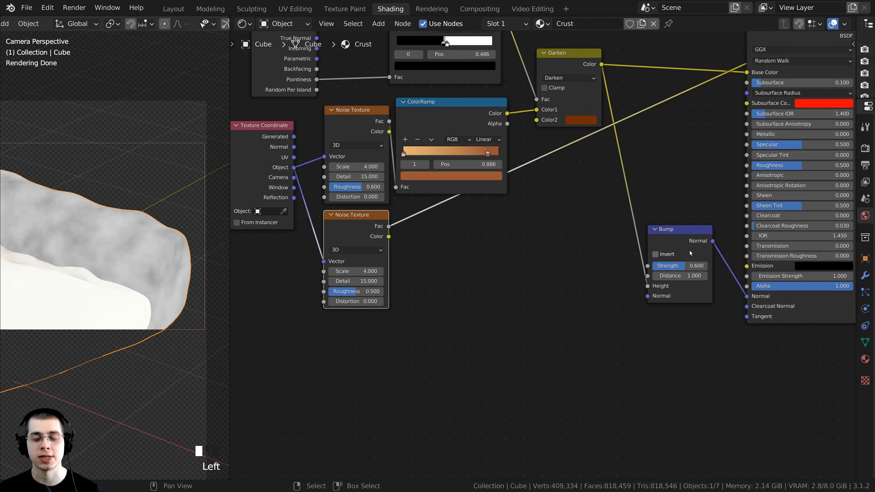
middle_click_drag(690, 251, 680, 250)
left_click_drag(666, 235, 648, 226)
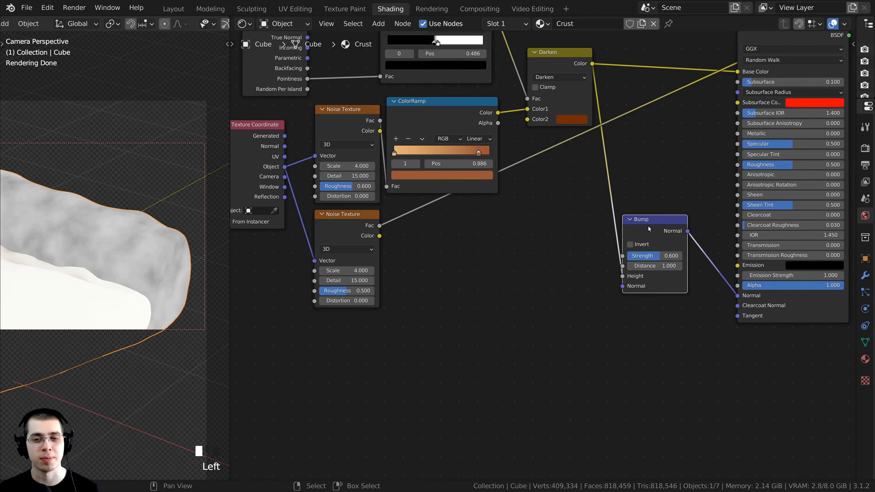
left_click(648, 226)
middle_click_drag(649, 226, 619, 231)
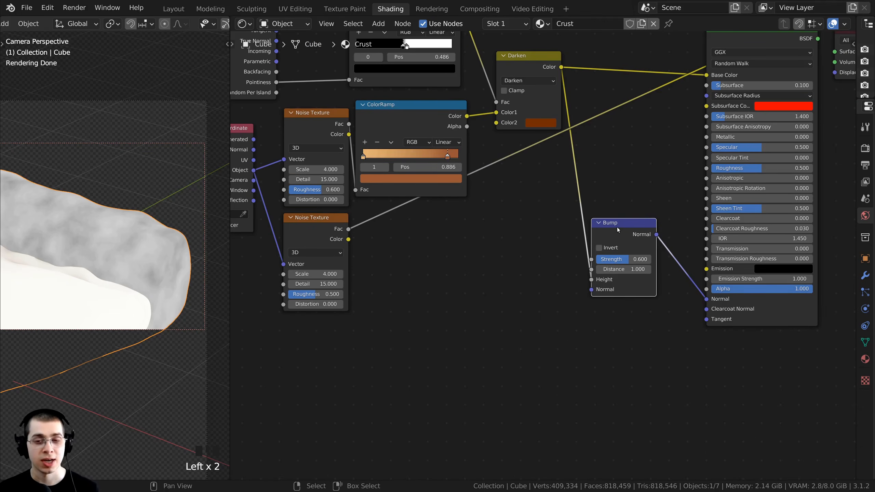
key("shift+d")
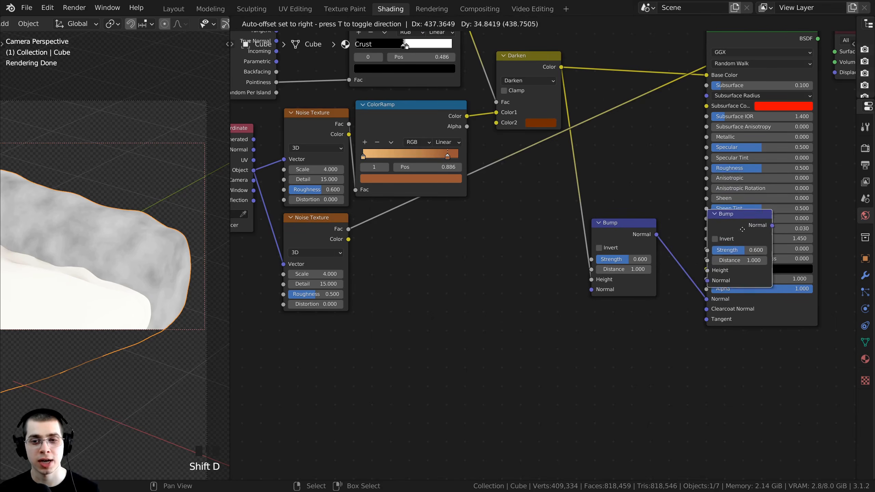
left_click(718, 242)
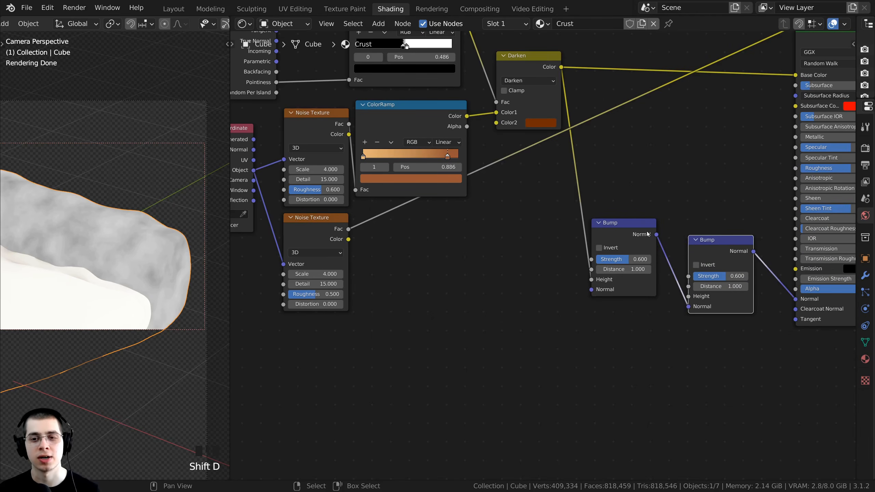
left_click(621, 223)
left_click_drag(614, 236, 622, 237)
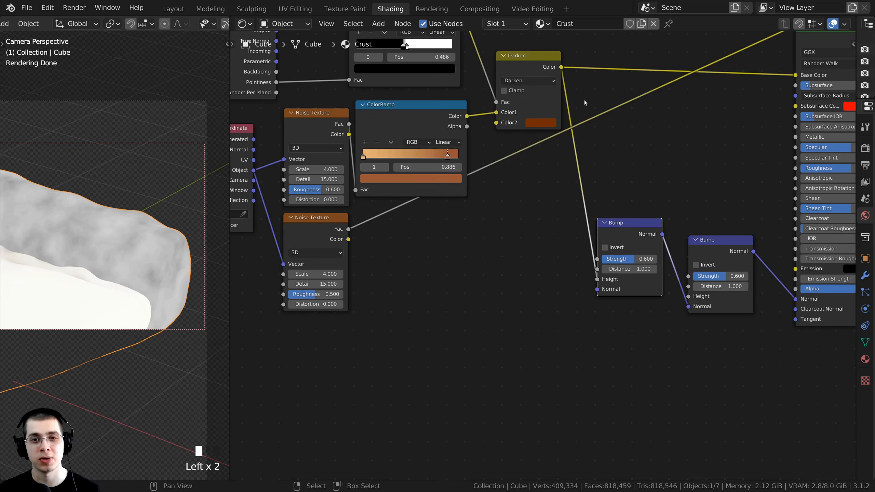
Link the lower Noise Texture's Fac output to the second Bump node's Height input and align the two Bump nodes
middle_click_drag(575, 254, 542, 224)
scroll(543, 224, "up", 3)
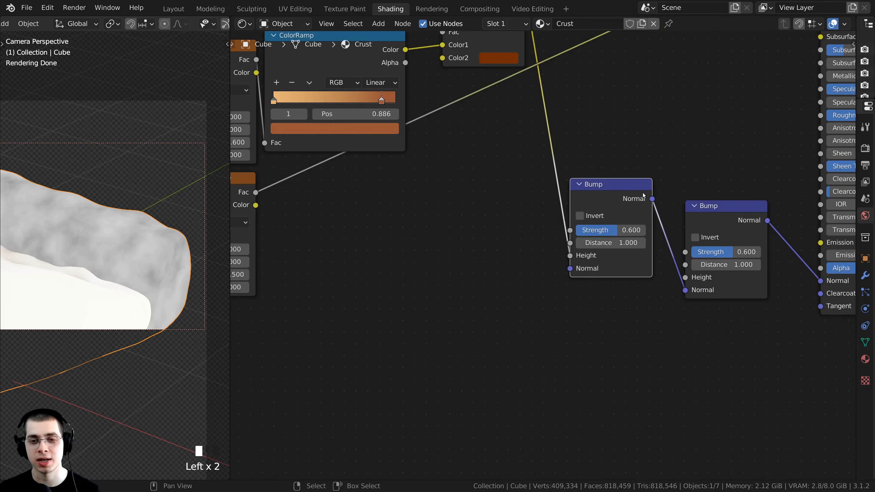
scroll(318, 209, "down", 2)
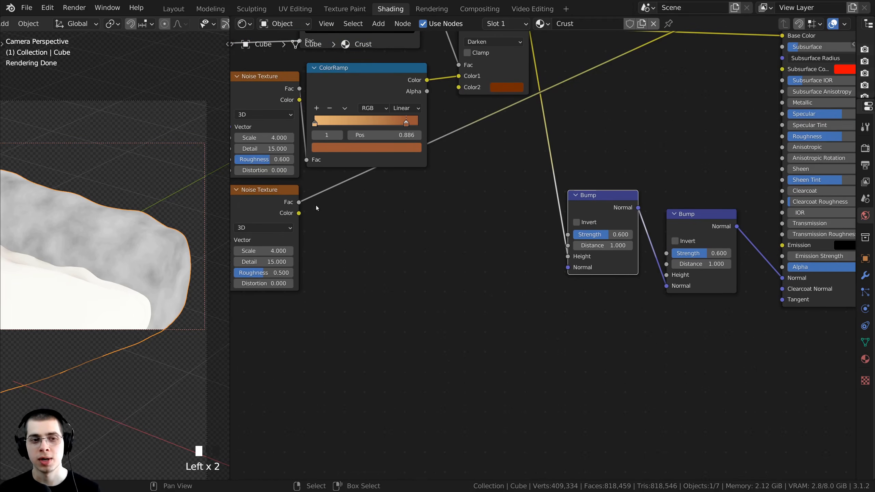
middle_click_drag(300, 205, 304, 211)
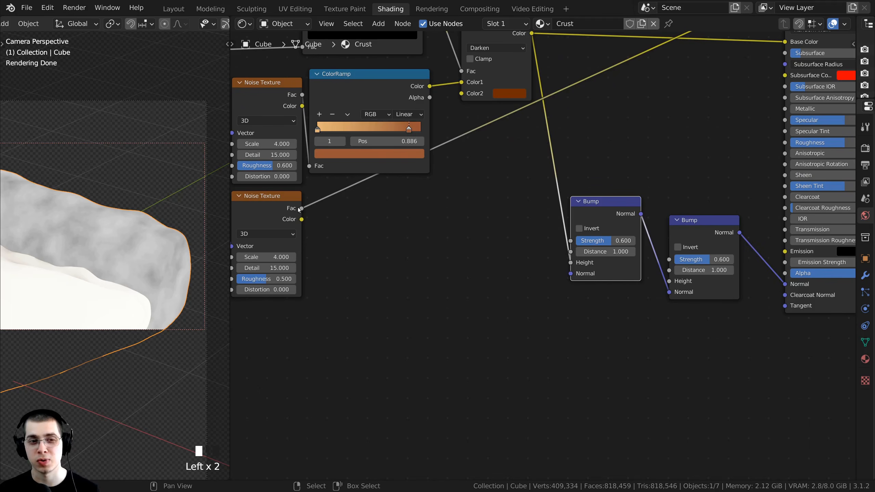
left_click_drag(302, 208, 670, 282)
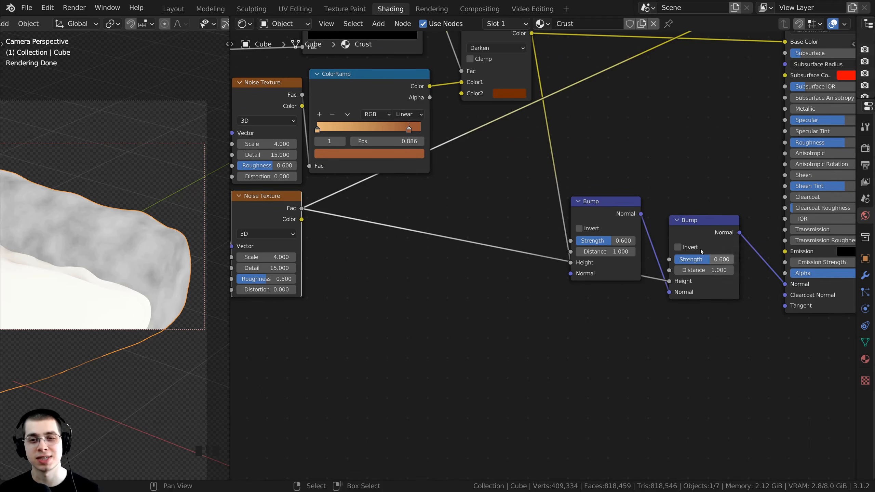
middle_click_drag(685, 208, 534, 230)
scroll(494, 231, "up", 1)
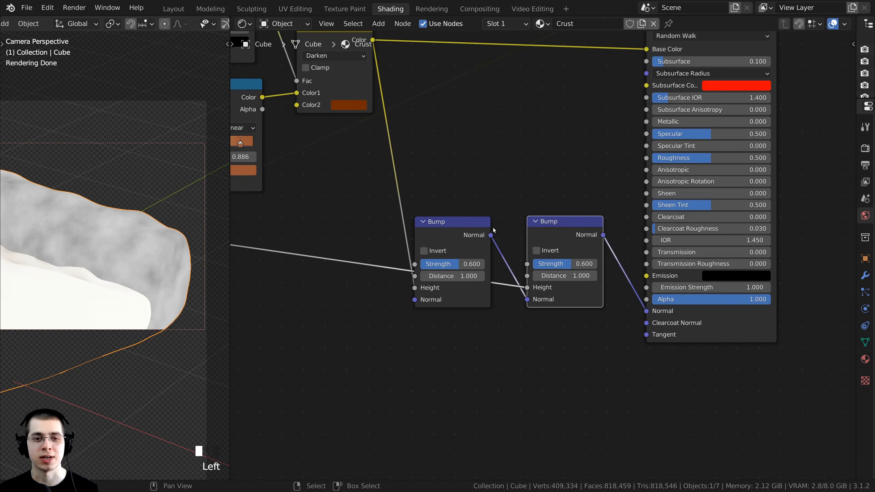
Preview the output of each of the two Bump nodes in turn on the crust
left_click(441, 223, "ctrl+shift")
scroll(124, 249, "up", 1)
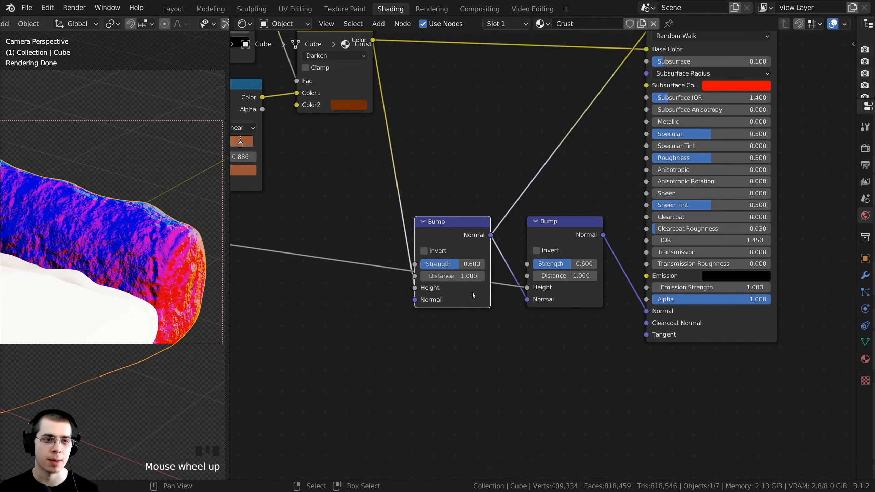
middle_click_drag(523, 263, 498, 280)
left_click(545, 248, "ctrl+shift")
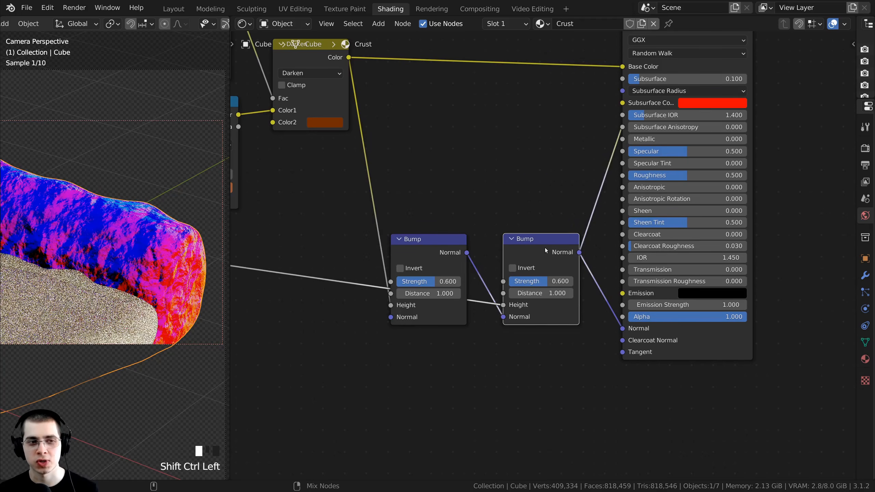
scroll(559, 254, "down", 2)
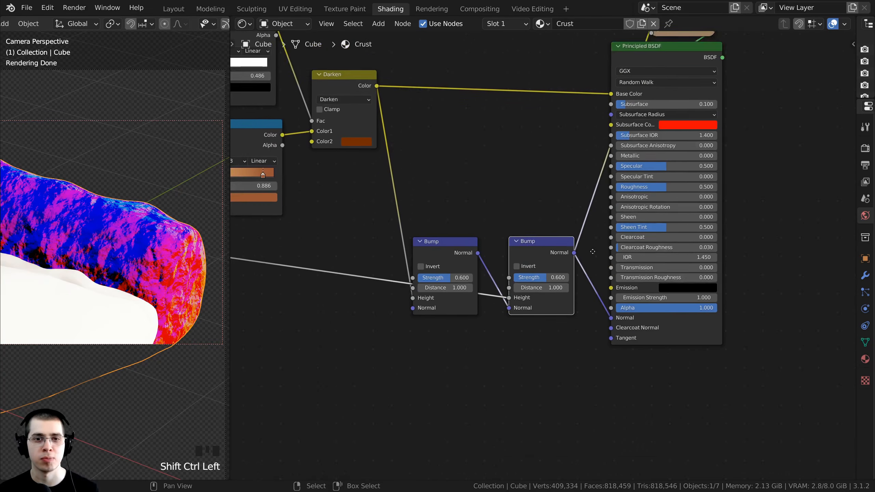
middle_click_drag(593, 250, 572, 332)
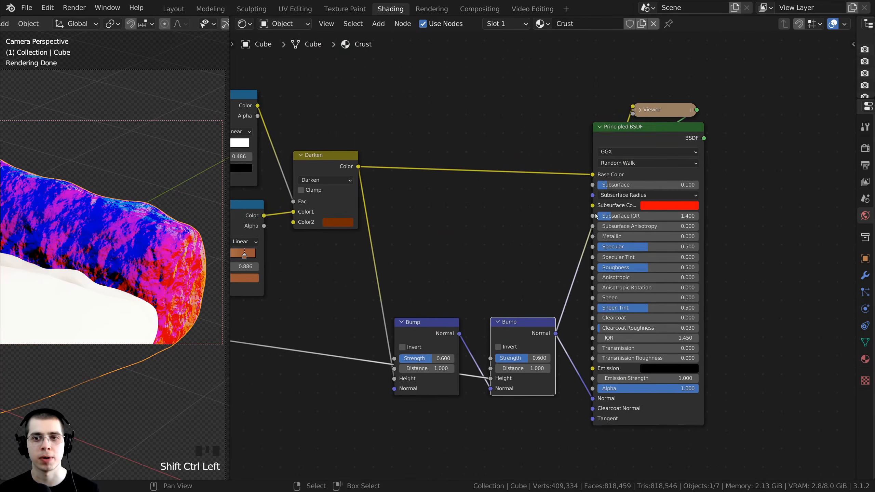
Return the crust preview to the Principled BSDF and reposition the Principled BSDF and Material Output nodes
left_click(642, 134, "ctrl+shift")
mouse_move(640, 135)
left_mouse_down()
mouse_move(641, 156)
mouse_move(711, 97)
mouse_move(764, 132)
left_mouse_up()
left_click_drag(677, 152, 688, 141)
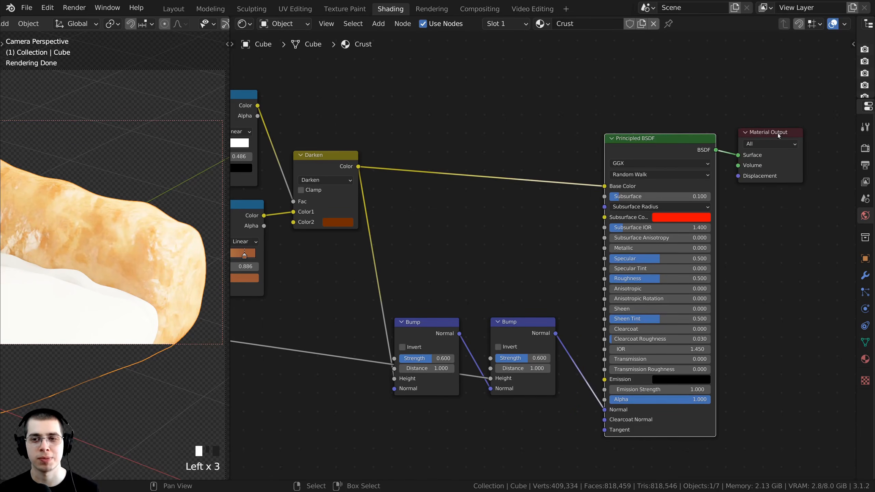
left_click(779, 135)
Set the Strength of the second Bump node, the one feeding the Principled BSDF, to 0.4
scroll(553, 196, "up", 3)
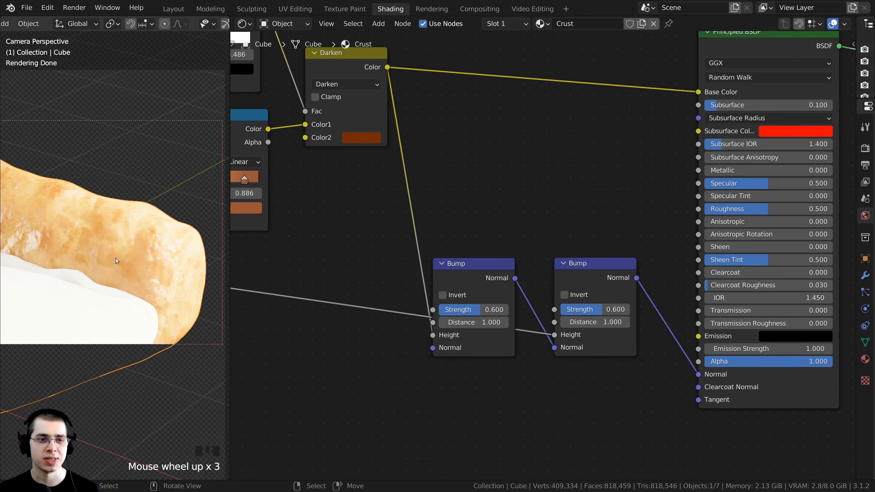
middle_click_drag(117, 260, 119, 286, "shift")
scroll(119, 287, "down", 2)
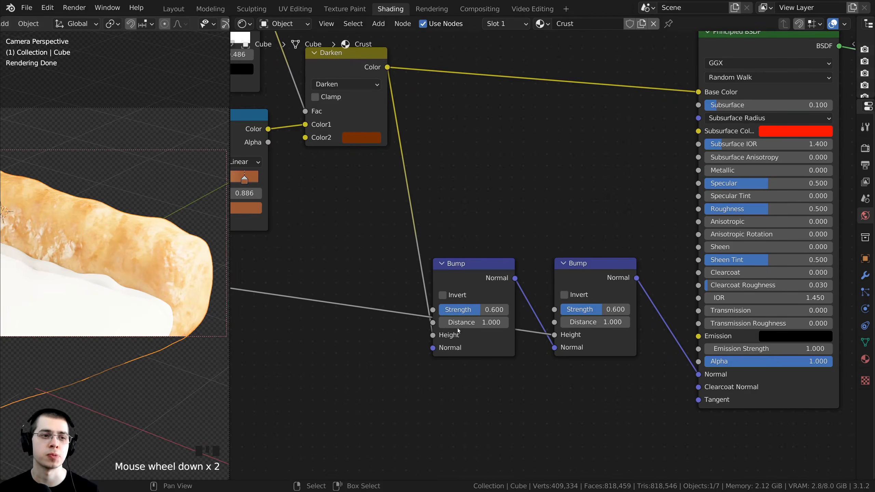
scroll(610, 309, "up", 1)
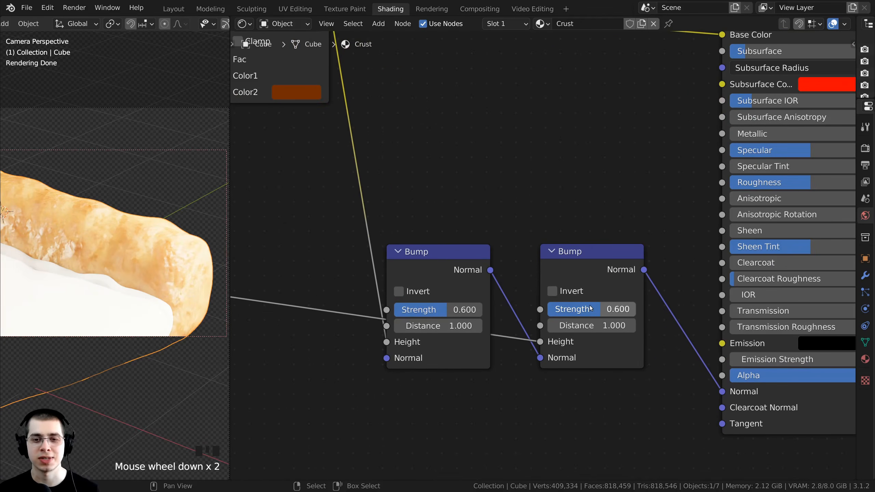
left_click(589, 310)
left_click(599, 311)
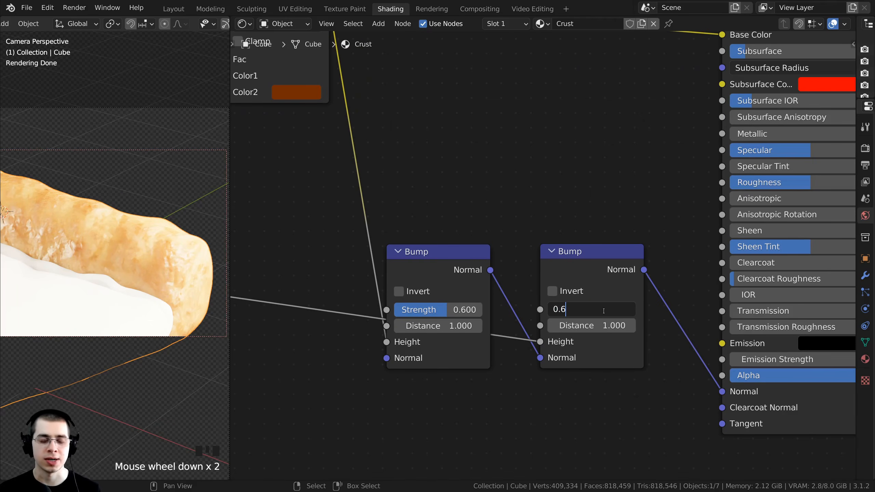
key("BackSpace")
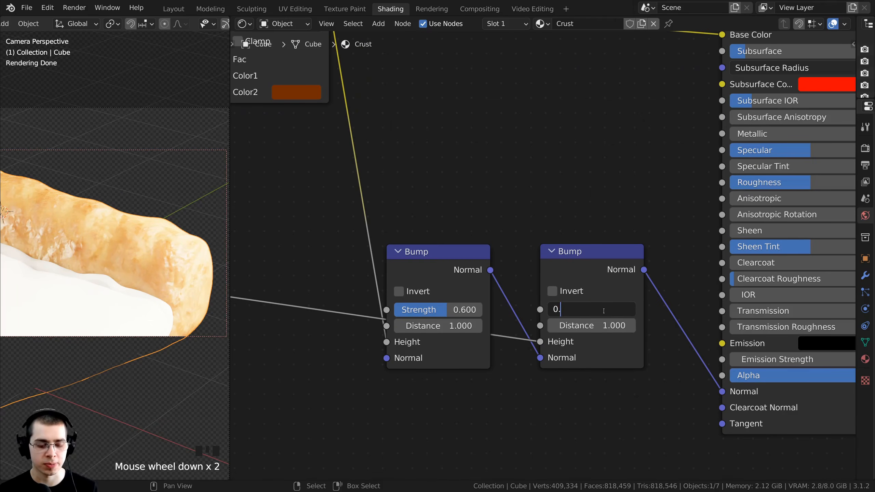
type("4")
key("Return")
Link the Darken node's Color output to the Principled BSDF's Roughness input
scroll(185, 273, "down", 1)
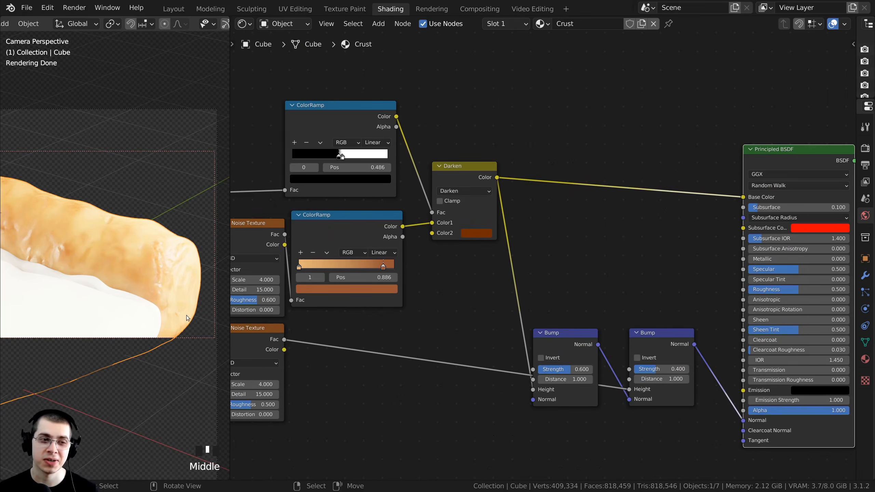
scroll(361, 309, "up", 1)
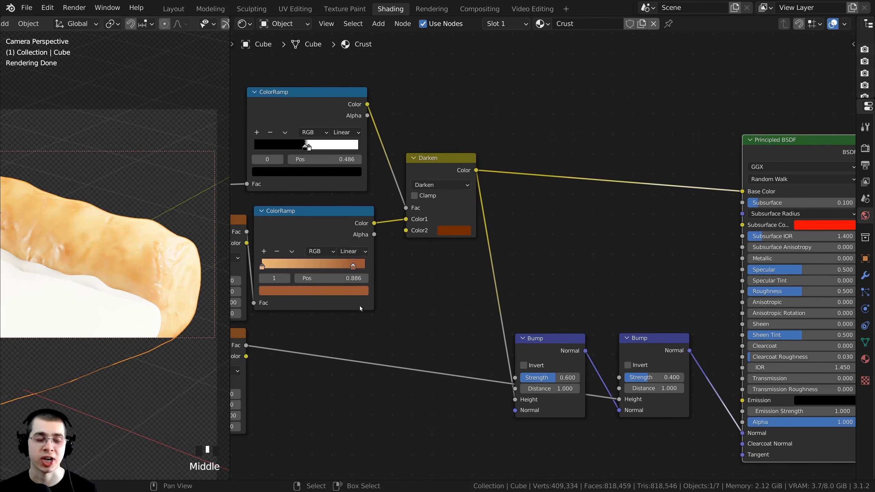
middle_click_drag(417, 275, 414, 193)
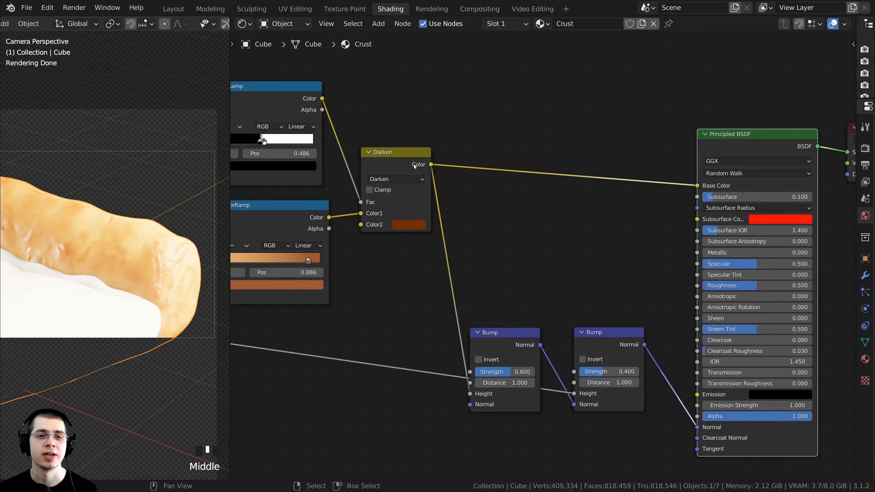
left_click(431, 165)
left_click_drag(431, 165, 698, 286)
middle_click_drag(503, 273, 481, 264)
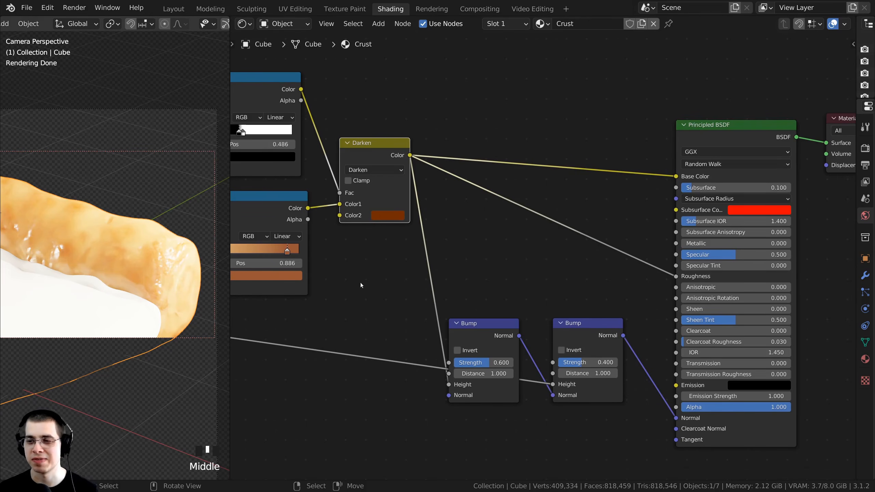
Add a ColorRamp node and insert it on the link between the Darken node and the Roughness input
middle_click_drag(518, 245, 505, 245)
key("shift+a")
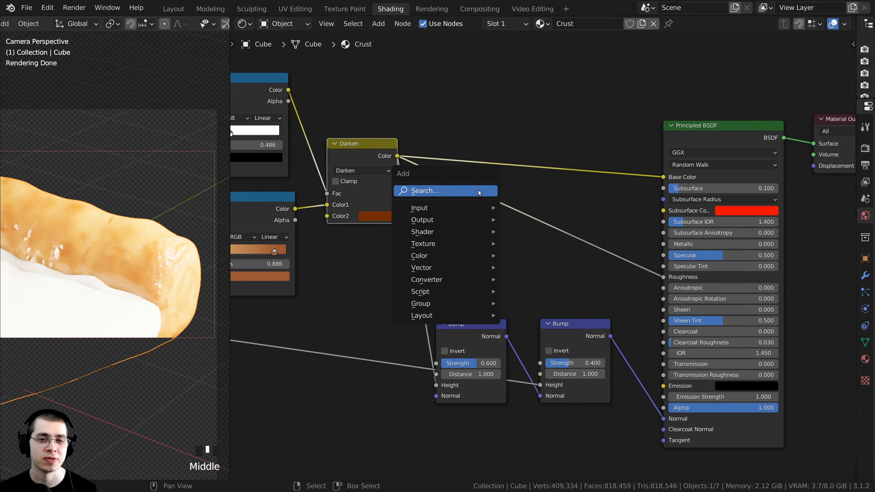
left_click(463, 190)
type("col")
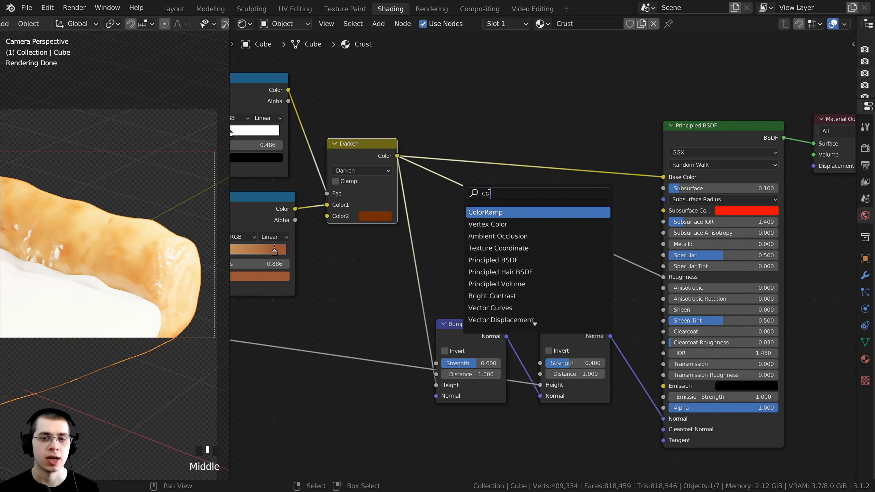
left_click(493, 213)
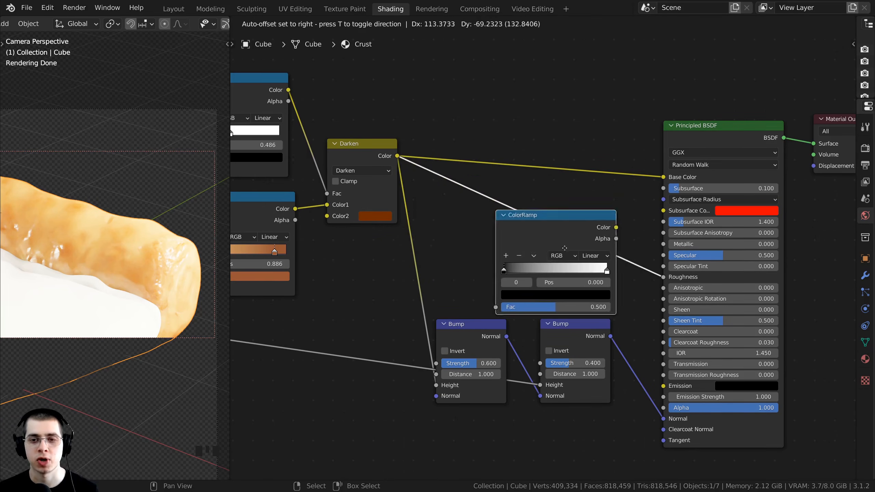
left_click(502, 207)
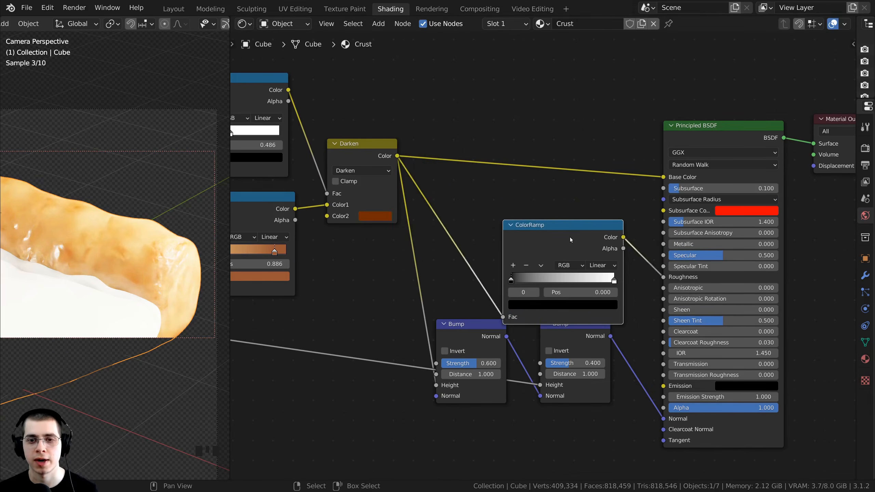
Change the black stop of the ColorRamp driving Roughness to light grey
scroll(559, 227, "up", 2)
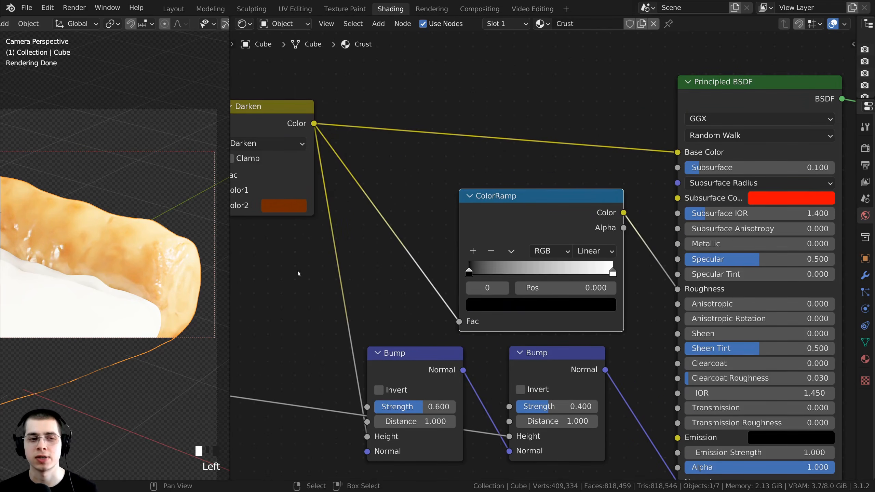
middle_click_drag(480, 321, 484, 350)
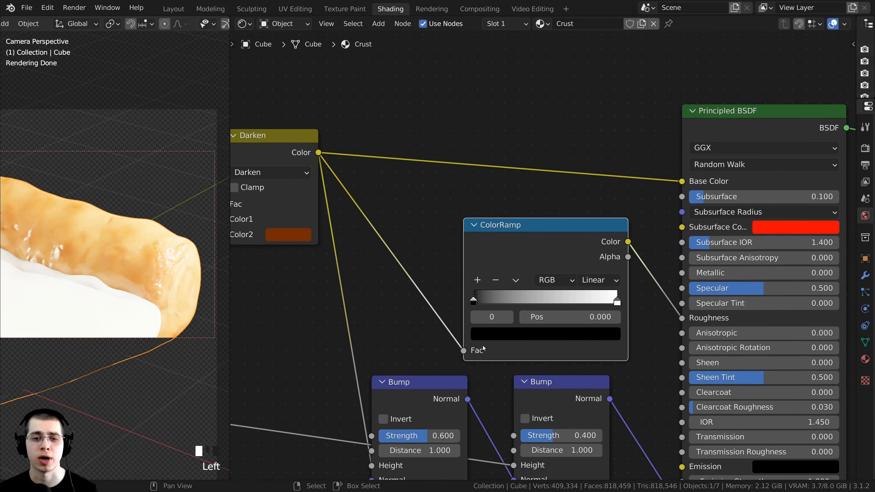
left_click(506, 337)
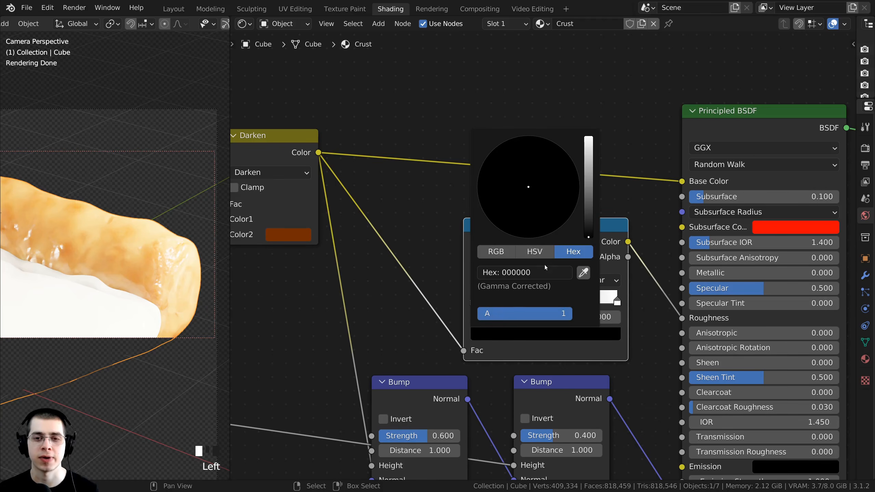
left_click_drag(589, 227, 589, 177)
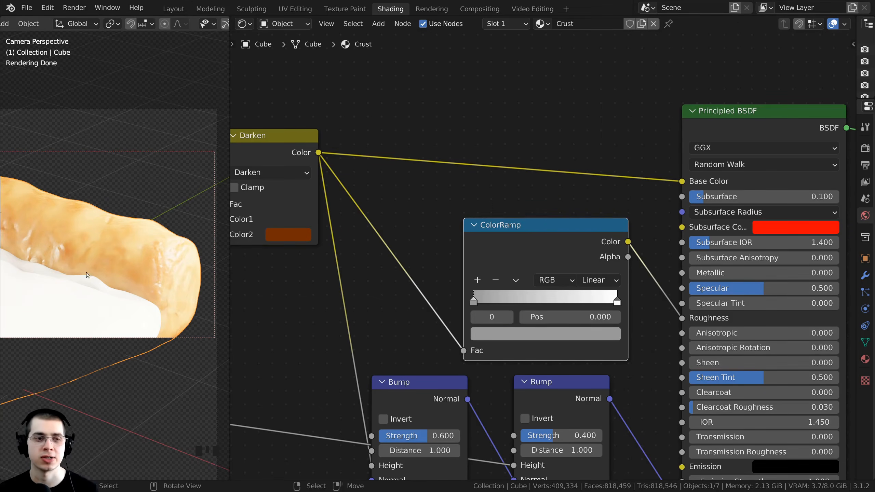
left_click(472, 350)
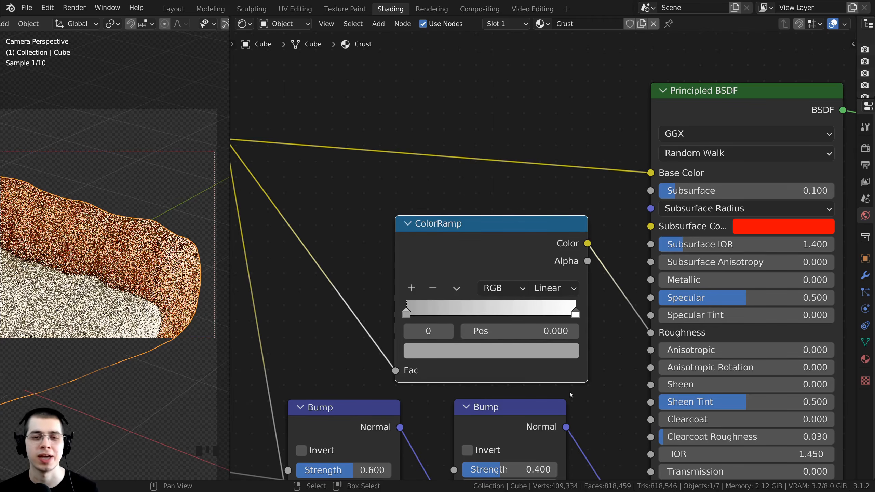
Preview the Darken node on the crust and adjust the Pointiness ColorRamp's stops, placing the white stop at 0.509
middle_click_drag(500, 307, 516, 285)
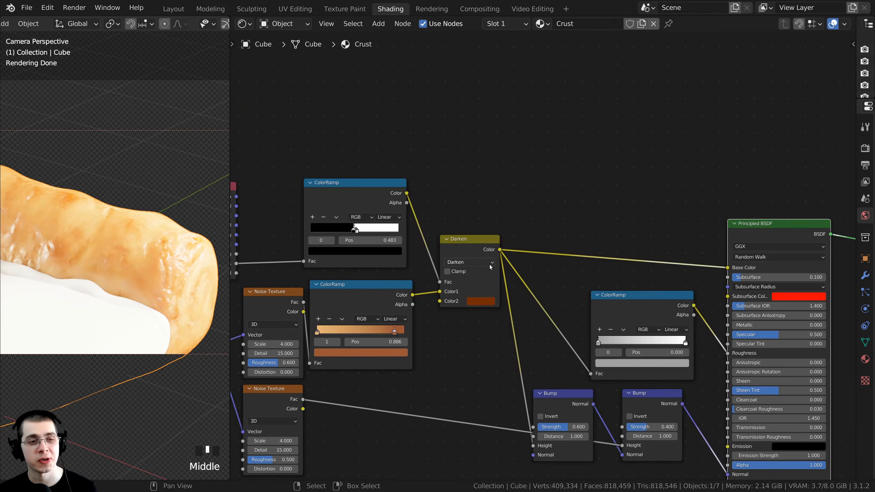
middle_click_drag(502, 266, 542, 275)
scroll(548, 271, "up", 2)
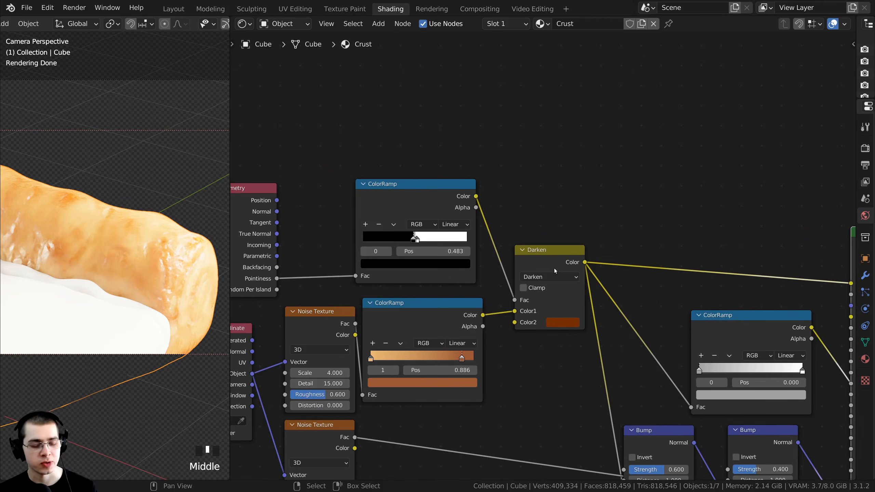
scroll(554, 269, "up", 1)
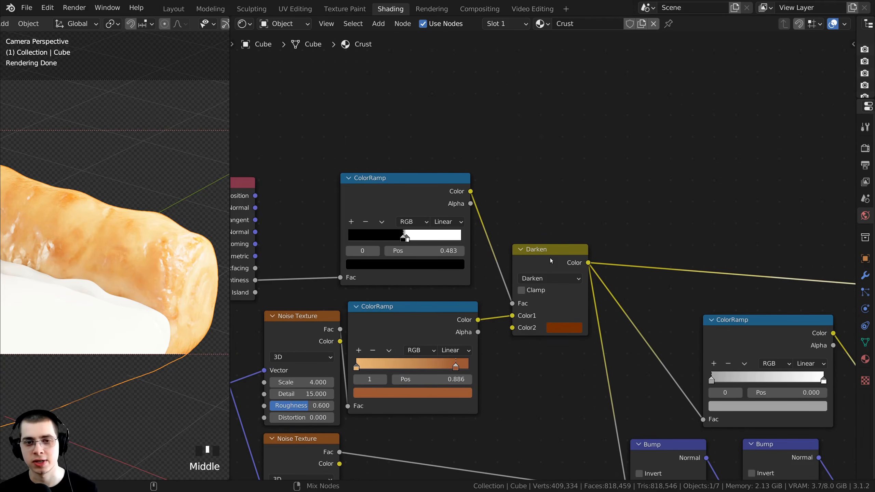
left_click(550, 260, "ctrl+shift")
middle_click_drag(550, 260, 631, 275)
scroll(566, 260, "up", 9)
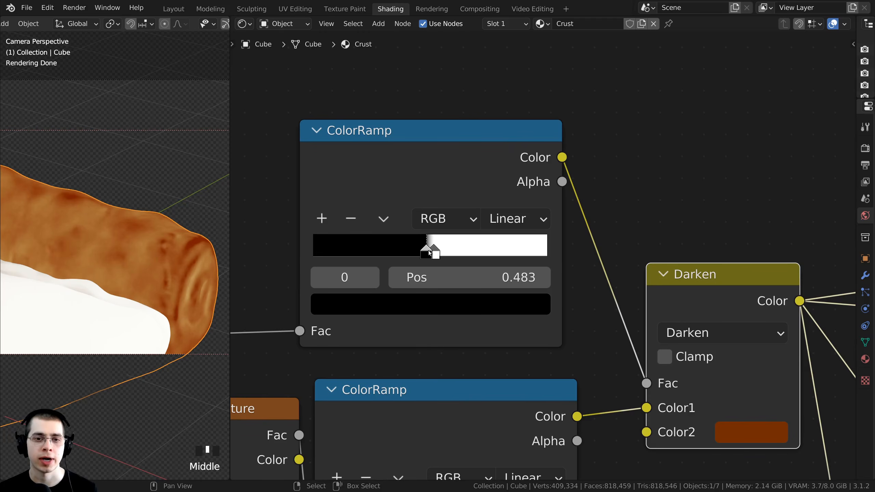
left_click_drag(428, 251, 434, 253)
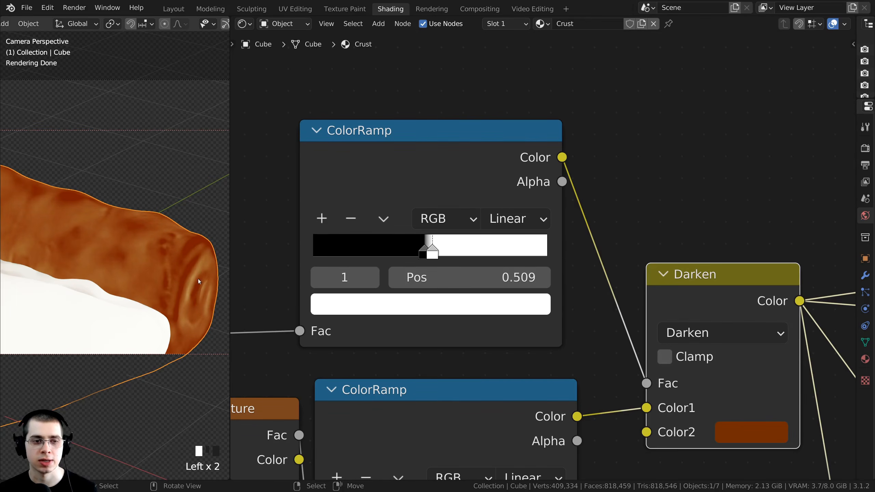
Switch the preview back to the Principled BSDF and move the Pointiness ColorRamp's white stop to 0.514
scroll(544, 255, "down", 10)
middle_click_drag(761, 272, 554, 270)
middle_click_drag(788, 278, 742, 262)
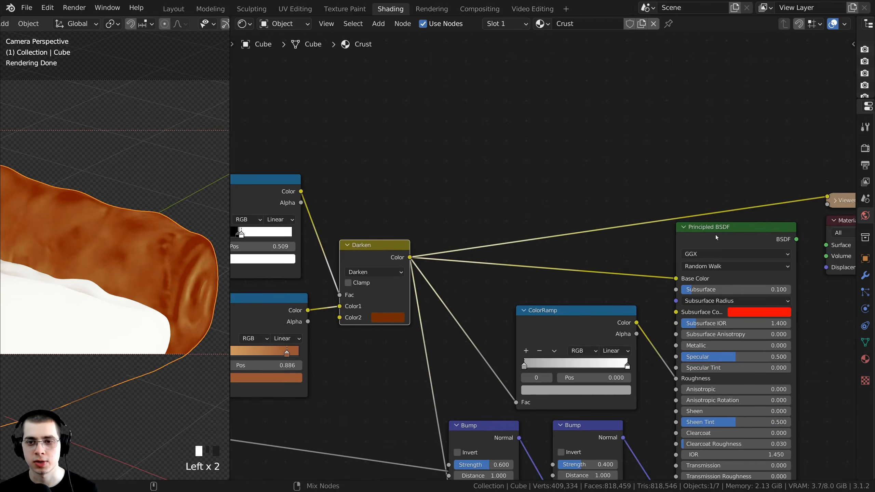
left_click(716, 238, "ctrl+shift")
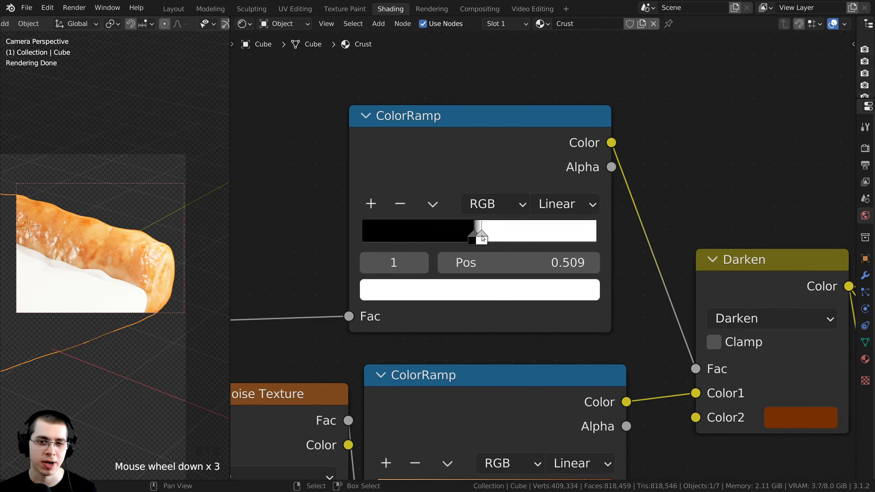
left_click_drag(481, 236, 483, 236)
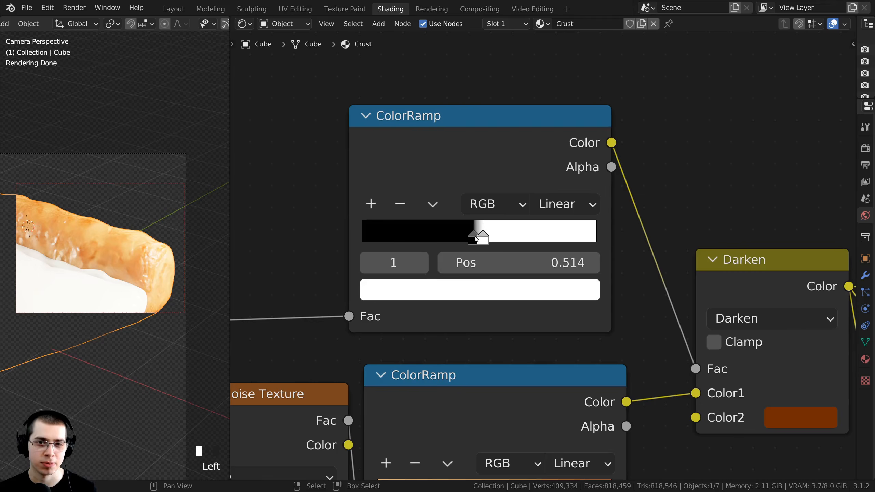
Fine-tune the Pointiness ColorRamp's black stop to position 0.478
left_click(475, 239)
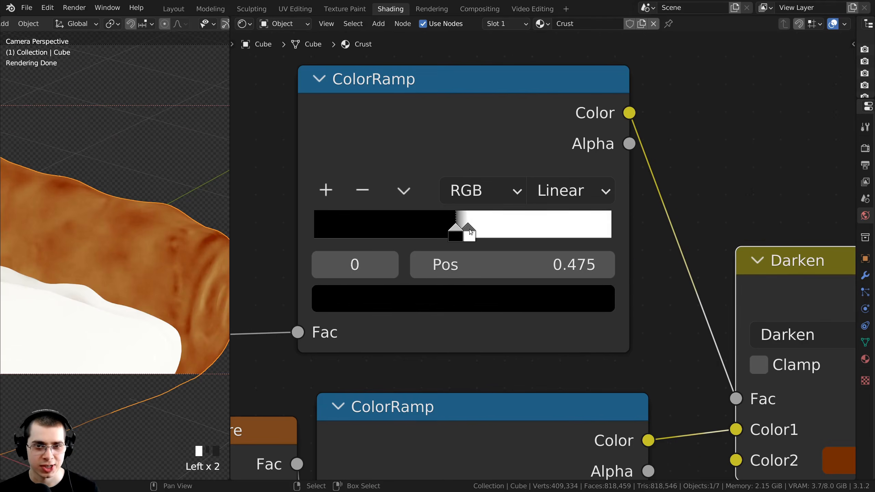
left_click(469, 229)
left_click(454, 231)
left_click_drag(454, 232, 454, 232)
scroll(470, 243, "up", 4)
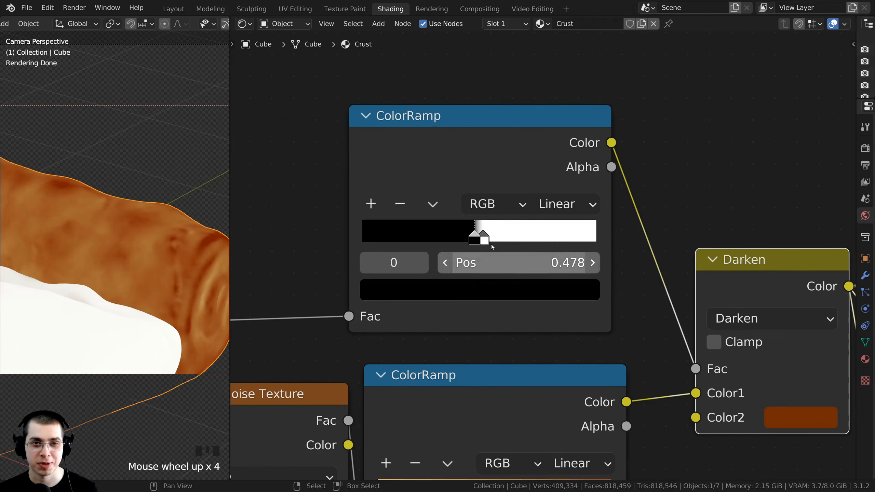
left_click(422, 134)
Restore the Principled BSDF as the crust's displayed shader in place of the Darken colour preview
scroll(470, 130, "down", 6)
middle_click_drag(127, 325, 130, 366, "shift")
scroll(128, 341, "down", 2)
scroll(642, 294, "down", 4)
middle_click_drag(642, 294, 405, 268)
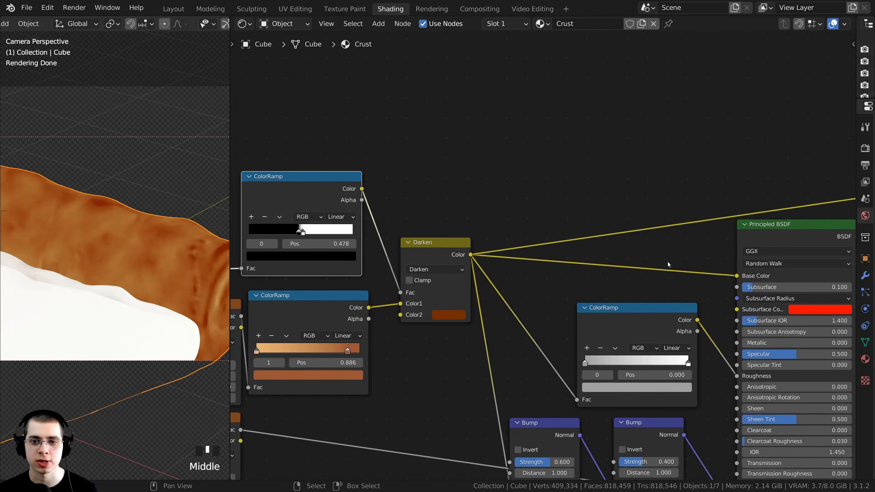
scroll(668, 262, "down", 3)
middle_click_drag(668, 262, 607, 259)
left_click(703, 238, "ctrl+shift")
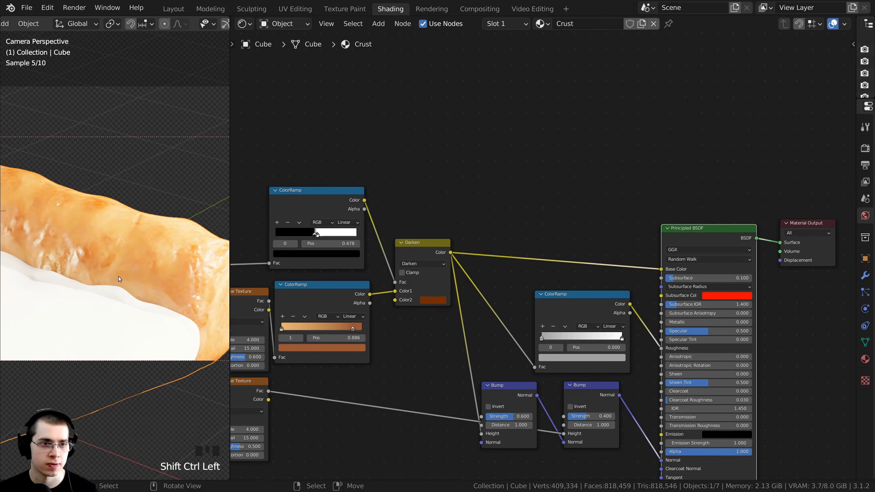
Deselect all objects and save the Pizza Slice.blend file with the finished crust material
scroll(131, 279, "down", 4)
scroll(189, 344, "up", 1)
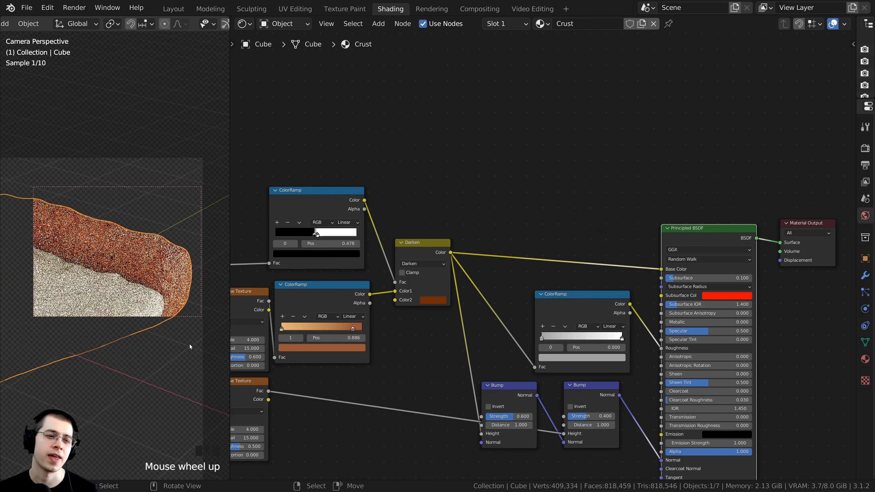
scroll(392, 392, "down", 1)
scroll(200, 162, "down", 2)
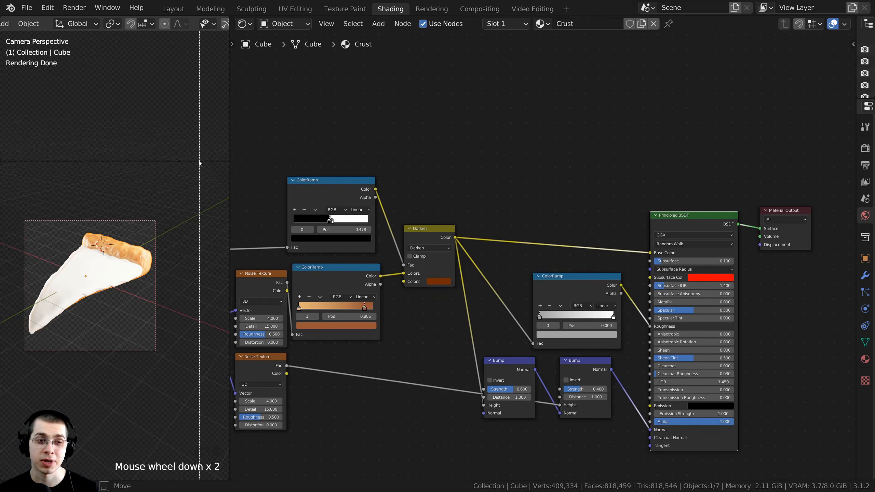
scroll(99, 299, "up", 2)
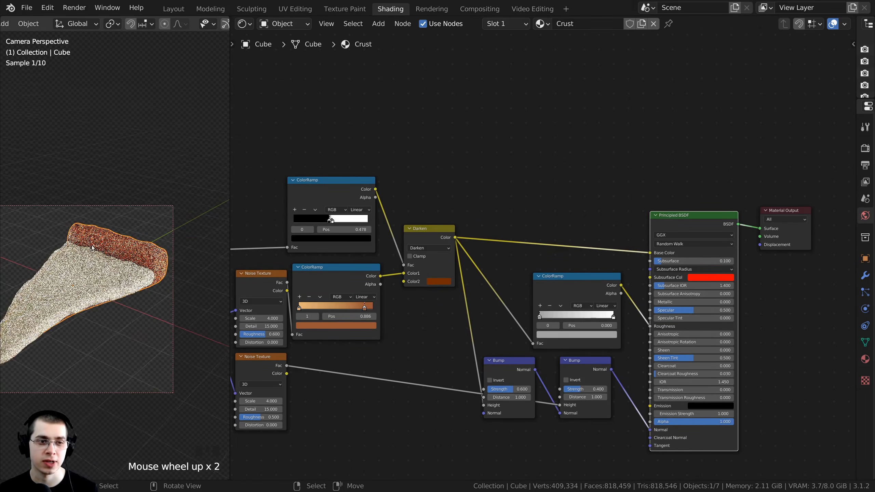
key("alt+a")
middle_click_drag(98, 299, 111, 213, "shift")
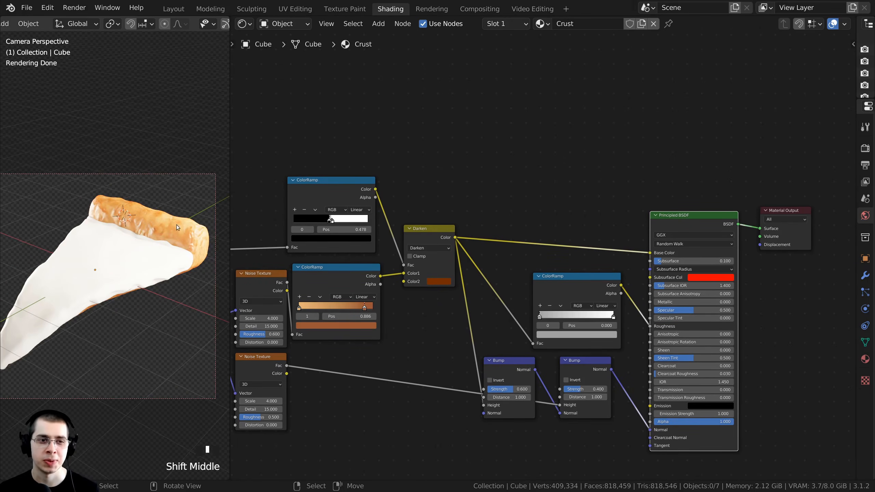
key("Home")
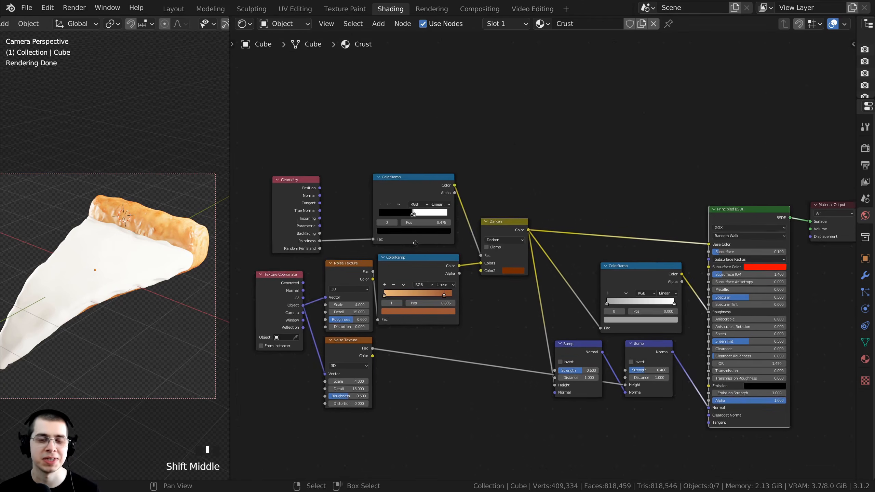
middle_click_drag(181, 245, 177, 250, "shift")
key("ctrl+s")
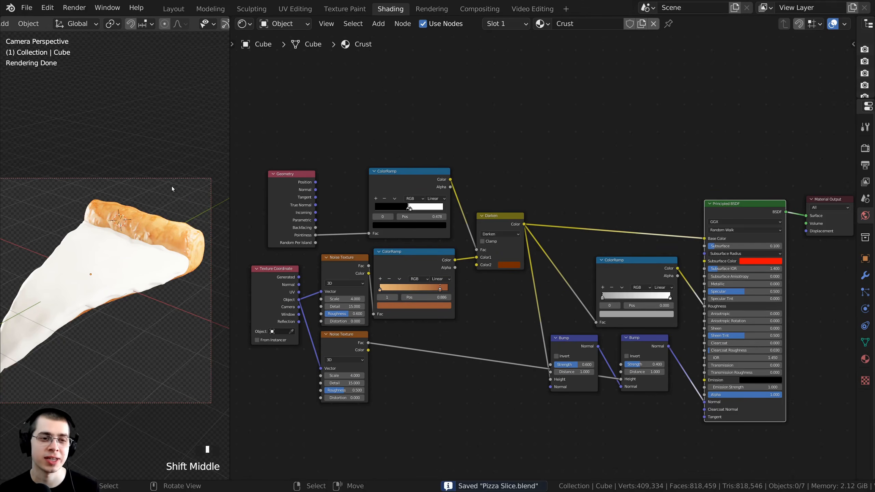
Select the pizza's sauce object to show its Sauce material nodes, and try moving the object in the scene
middle_click_drag(172, 186, 172, 182, "shift")
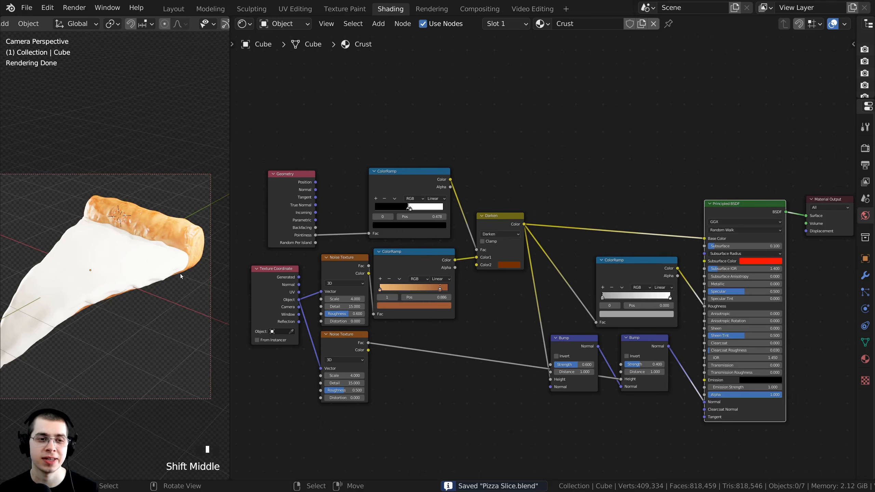
right_click(184, 270)
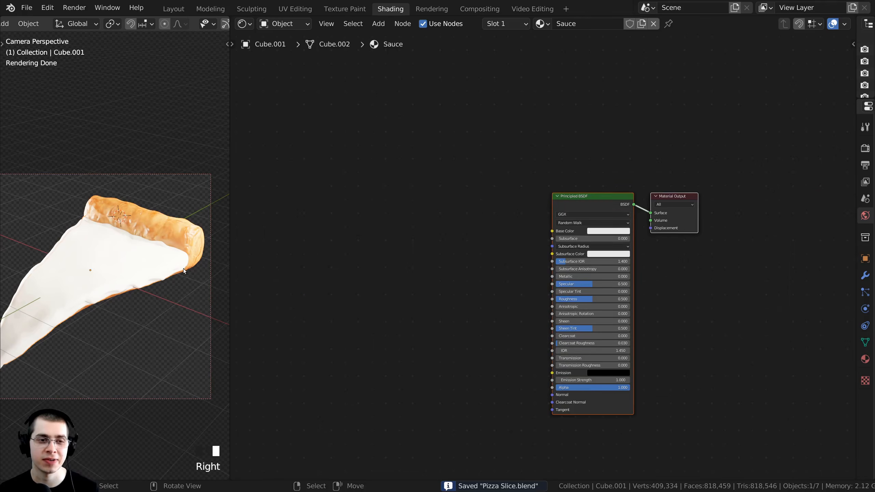
key("g")
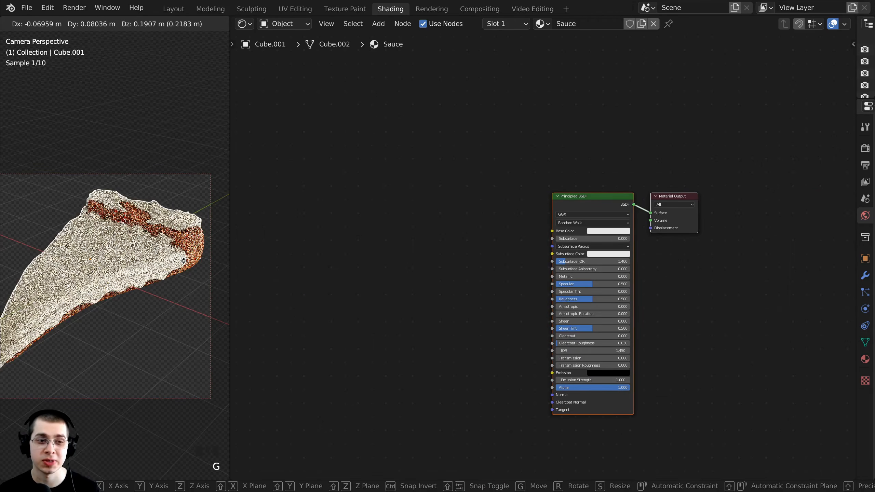
left_click(166, 282)
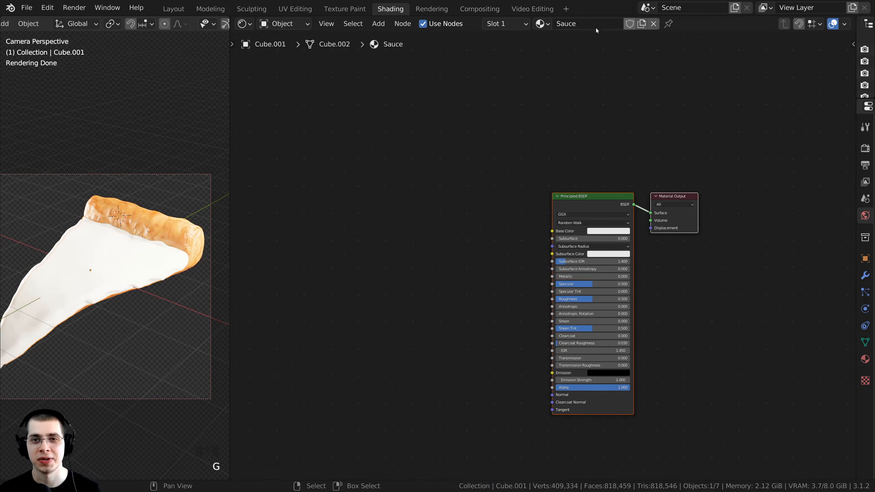
Move the Sauce material's Principled BSDF node slightly closer to the Material Output node
scroll(506, 262, "up", 1)
middle_click_drag(536, 208, 558, 129)
scroll(565, 136, "up", 3)
left_click_drag(624, 116, 633, 117)
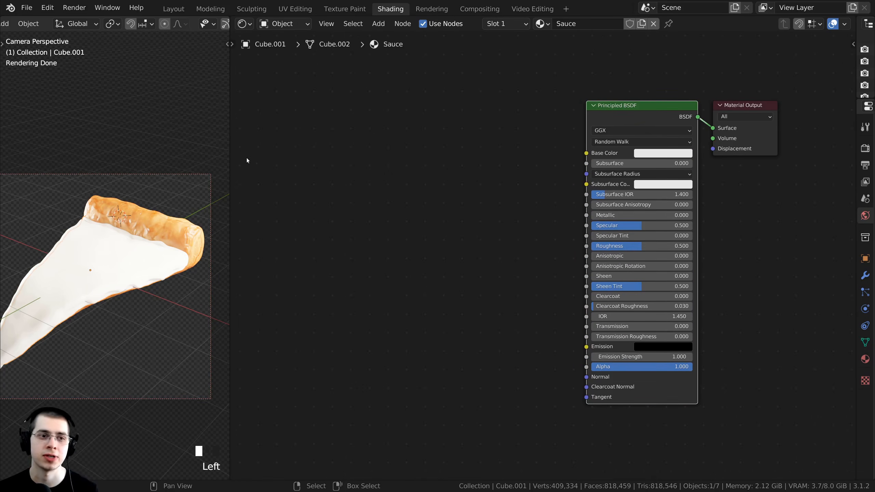
Search for "noise" among the addable nodes to add a Noise Texture to the Sauce material
scroll(427, 177, "up", 1)
middle_click_drag(428, 179, 435, 191)
scroll(397, 183, "down", 1)
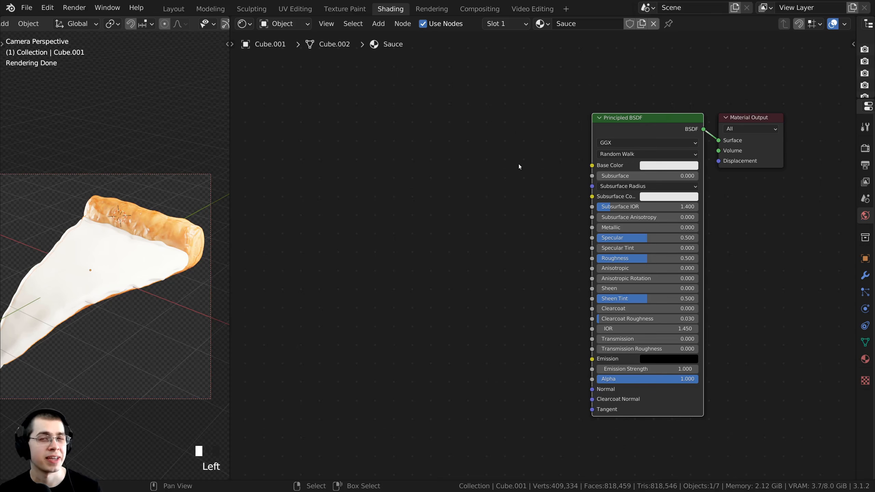
scroll(518, 155, "up", 2, "ctrl")
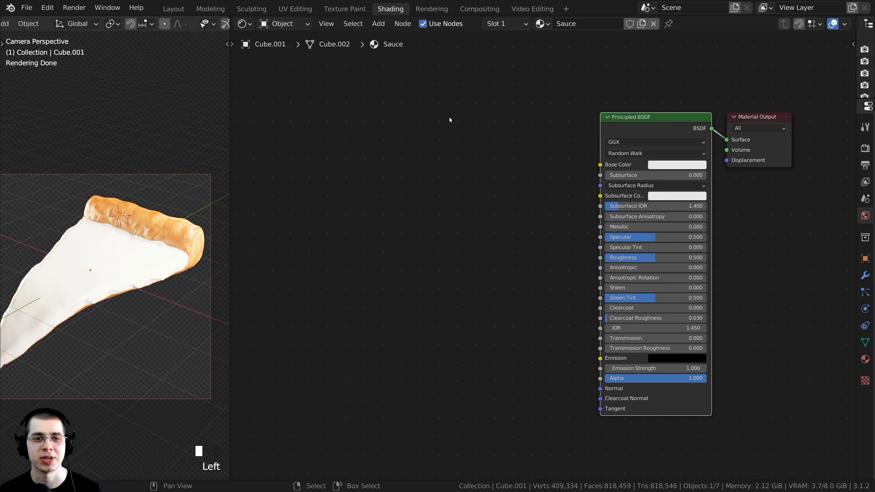
key("shift+a")
left_click(400, 119)
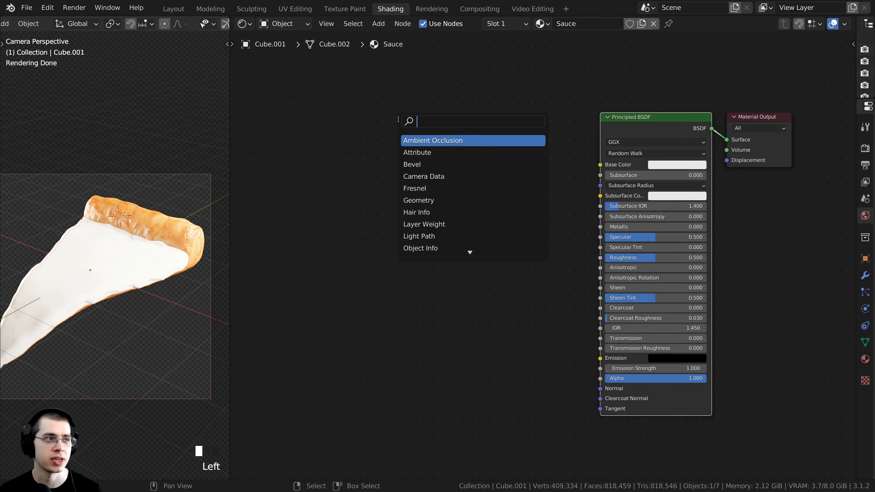
type("noise")
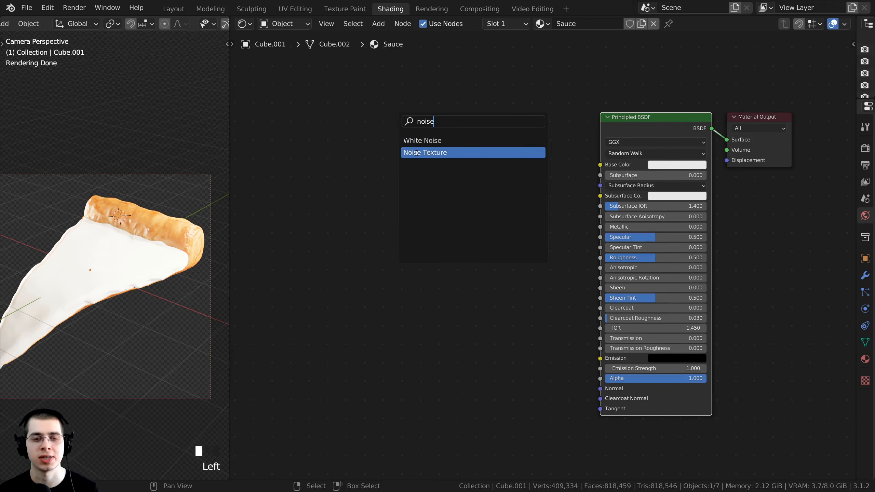
Add a Noise Texture node to the Sauce material, placed well ahead of the Principled BSDF
left_click(424, 153)
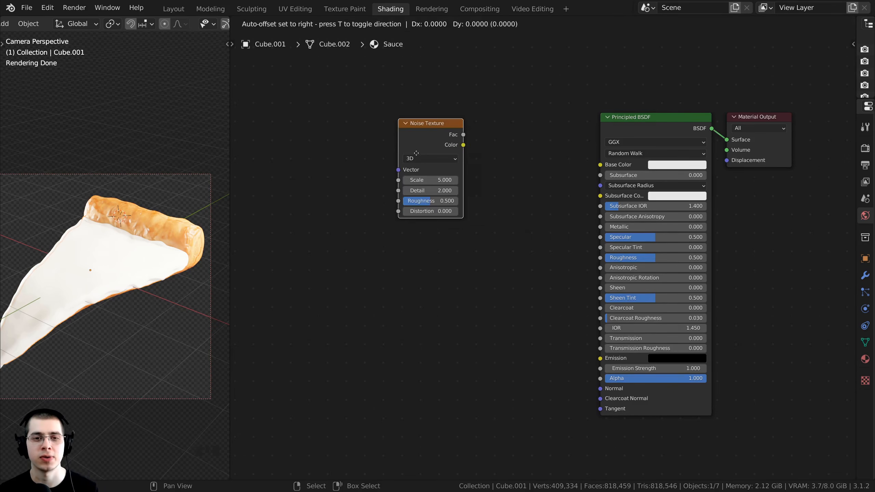
left_click(323, 249)
middle_click_drag(353, 328, 435, 253)
scroll(426, 167, "up", 1)
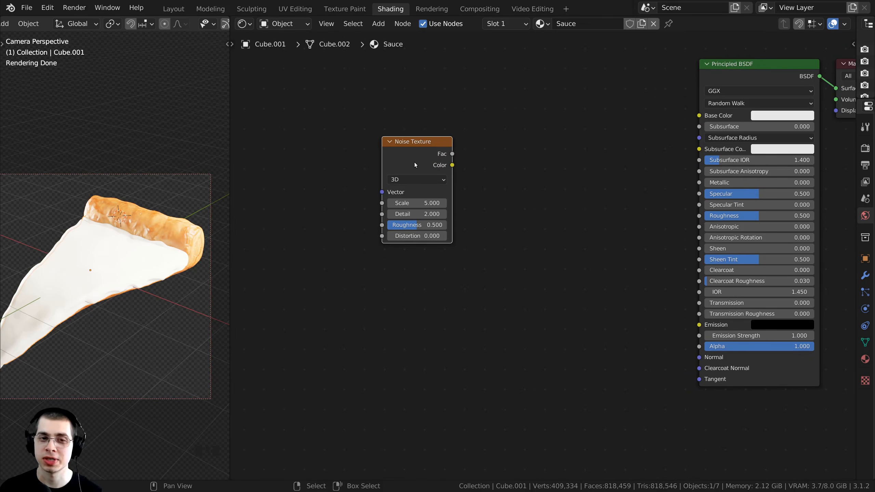
Attach Texture Coordinate and Mapping nodes to the Noise Texture and space them apart
key("ctrl+t")
scroll(388, 169, "down", 2)
middle_click_drag(389, 169, 489, 190)
left_click(473, 192)
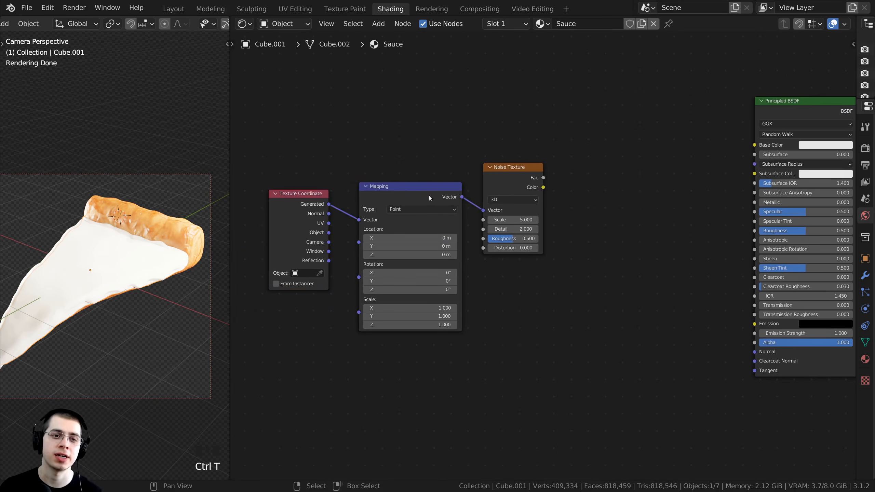
scroll(388, 202, "up", 3)
middle_click_drag(388, 202, 368, 183)
left_click_drag(289, 207, 291, 218)
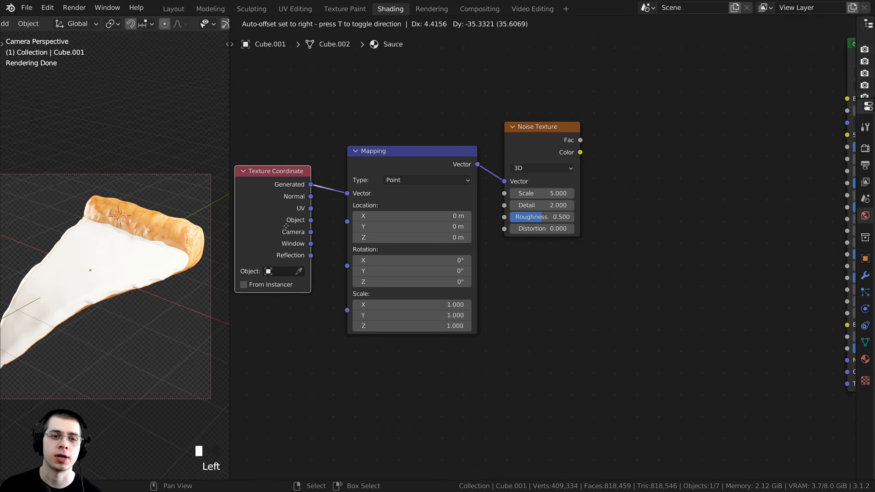
Delete the Mapping node and link the Texture Coordinate's Object output directly to the Noise Texture's Vector input
left_click(427, 160)
left_click_drag(426, 160, 423, 153)
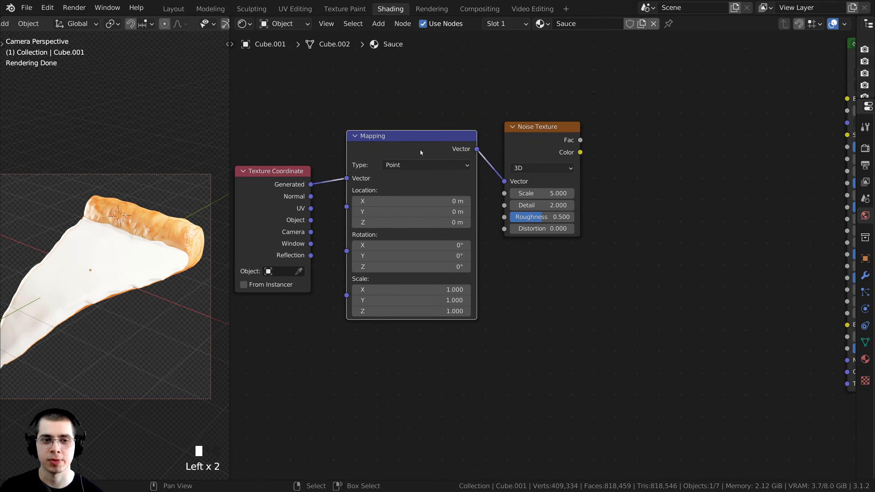
key("x")
left_click_drag(310, 220, 503, 183)
key("Escape")
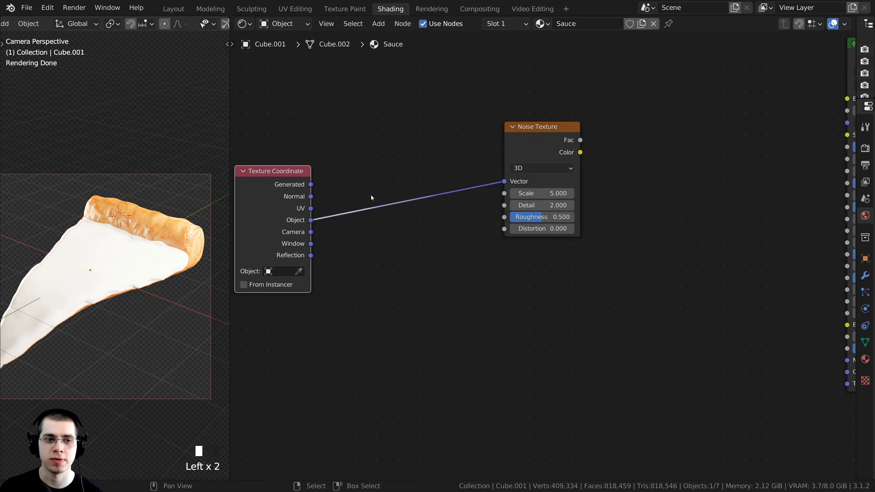
left_click_drag(276, 213, 376, 207)
middle_click_drag(439, 194, 400, 211)
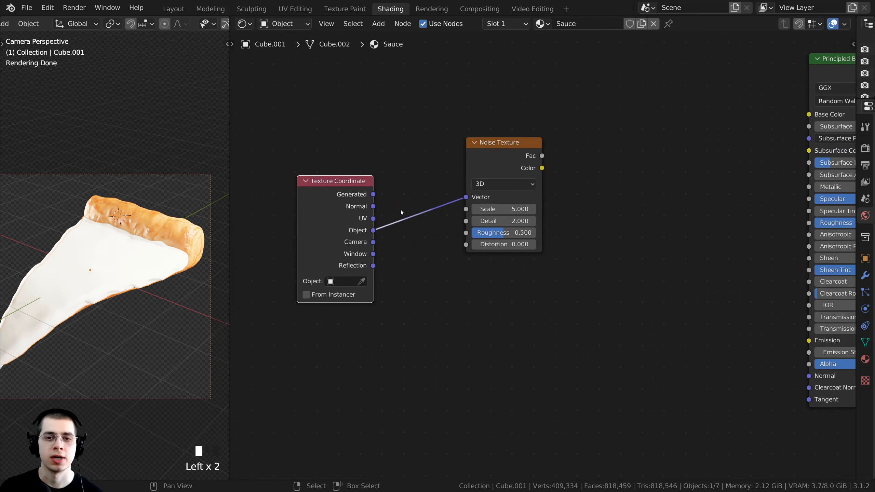
Preview the Noise Texture on the sauce and set its Detail to 15
left_click(504, 154, "ctrl+shift")
middle_click_drag(504, 154, 485, 182)
scroll(477, 174, "up", 6)
scroll(485, 182, "up", 1)
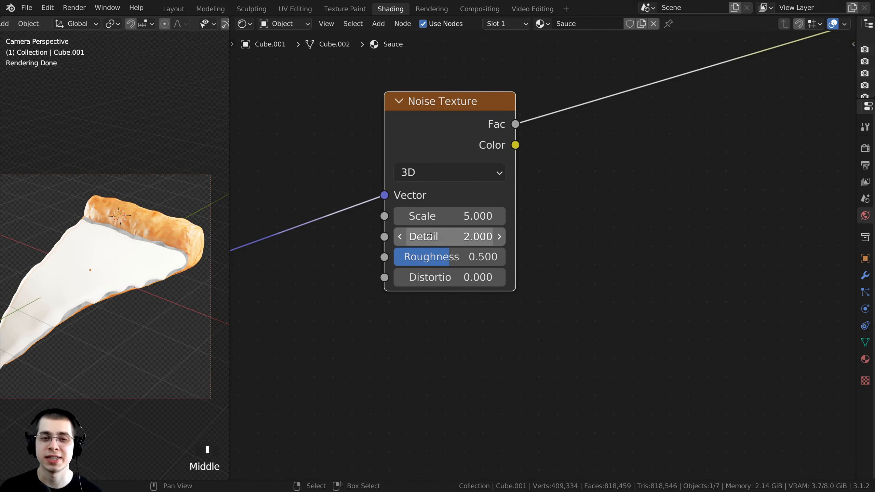
left_click_drag(429, 235, 475, 236)
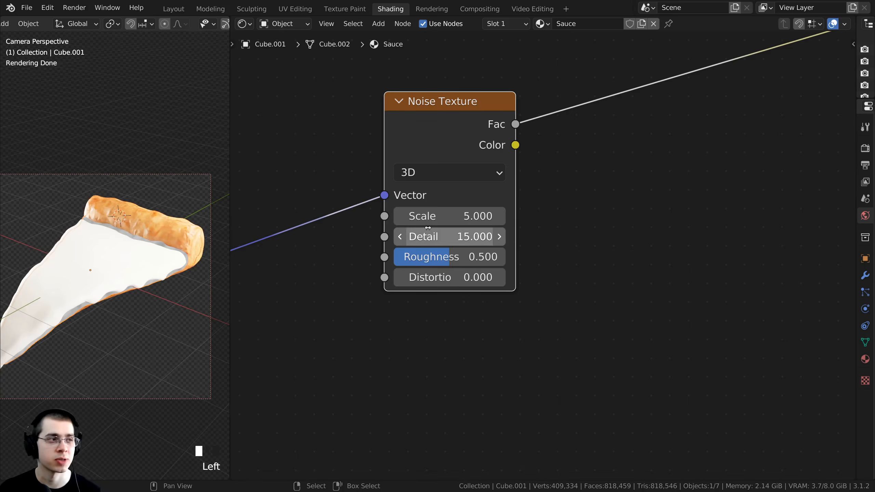
scroll(444, 127, "down", 2)
middle_click_drag(496, 152, 435, 156)
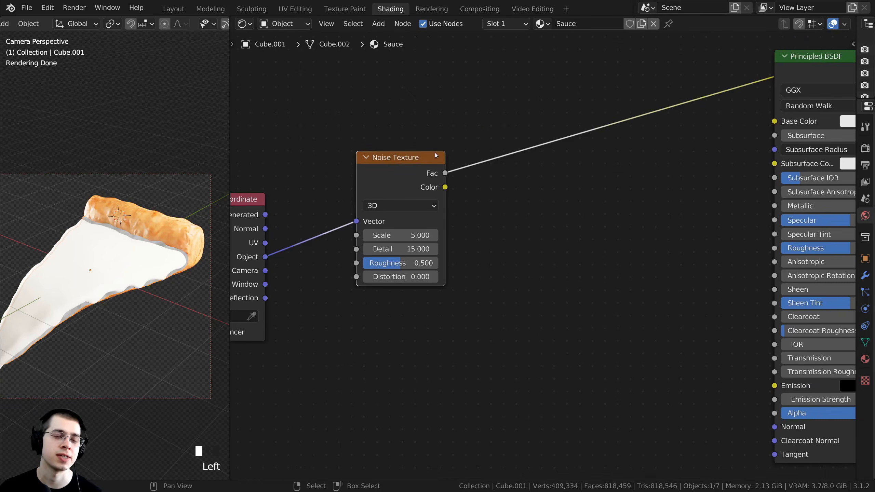
Limit the viewport render to a region around the edge of the sauce near the crust
scroll(436, 156, "down", 1)
key("ctrl+b")
left_click_drag(102, 203, 229, 317)
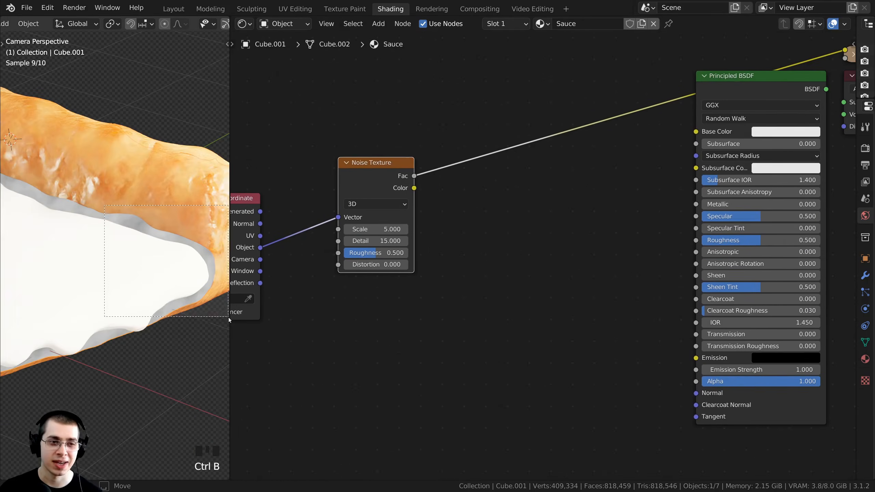
middle_click_drag(157, 285, 125, 260, "shift")
key("ctrl+b")
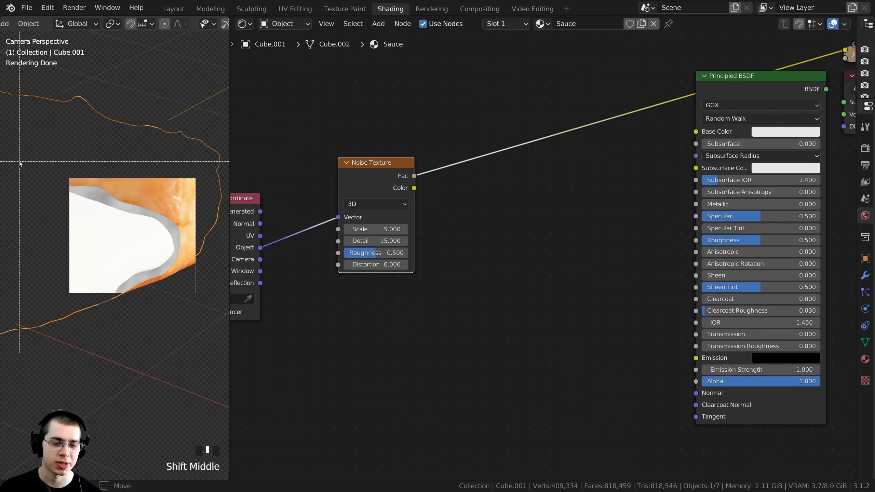
left_click_drag(19, 161, 192, 325)
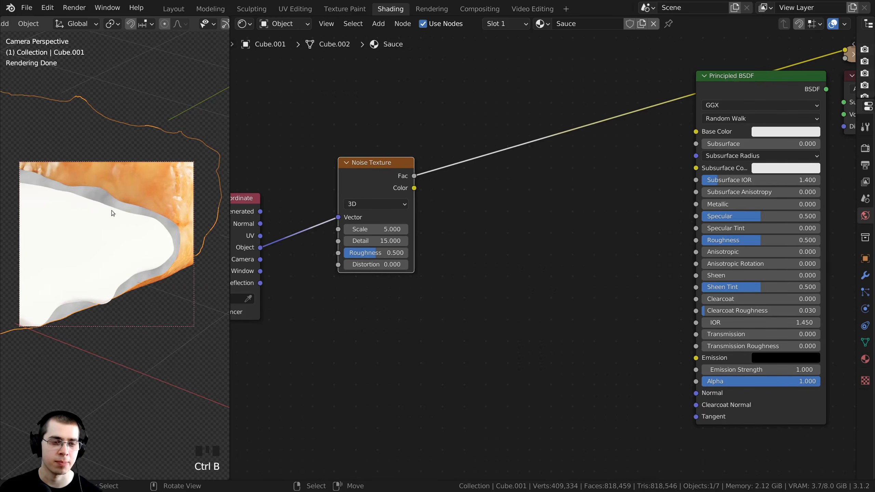
scroll(96, 194, "up", 1)
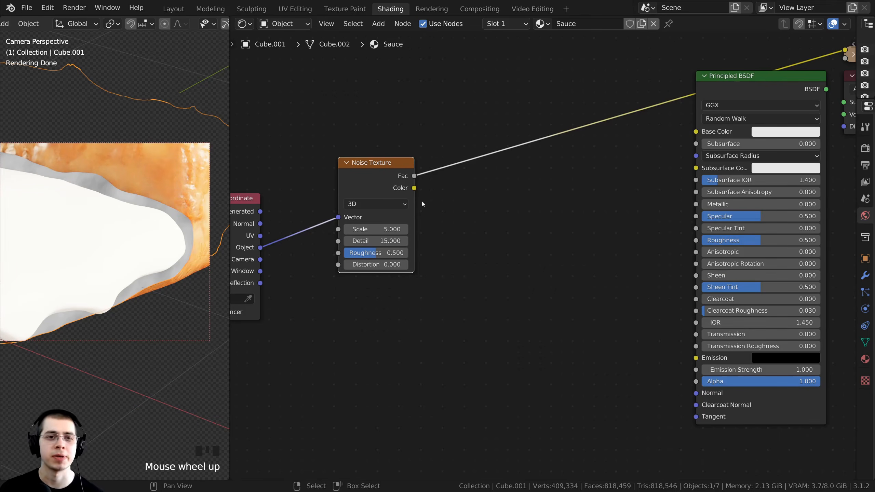
Link the Noise Texture's Fac output to the Base Color and route the Principled BSDF back to the Material Output
left_click_drag(381, 192, 376, 197)
middle_click_drag(382, 194, 338, 220)
left_click_drag(365, 209, 656, 158)
middle_click_drag(618, 156, 468, 184)
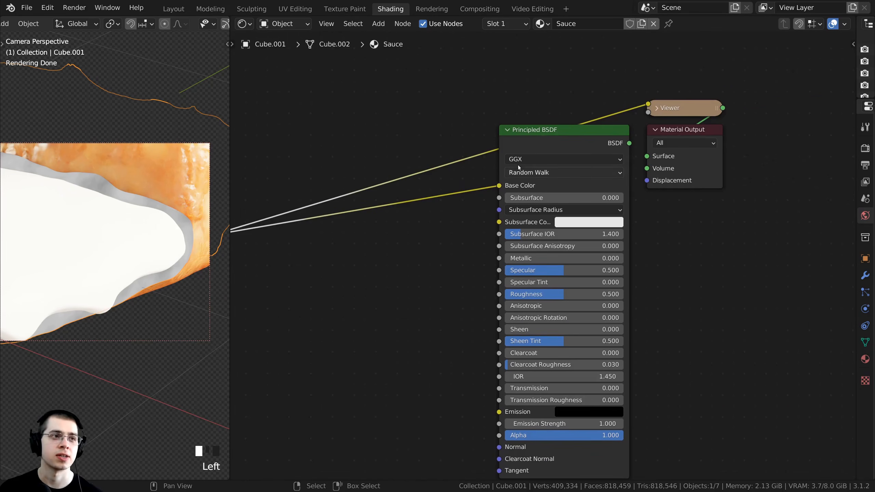
left_click(530, 140, "ctrl+shift")
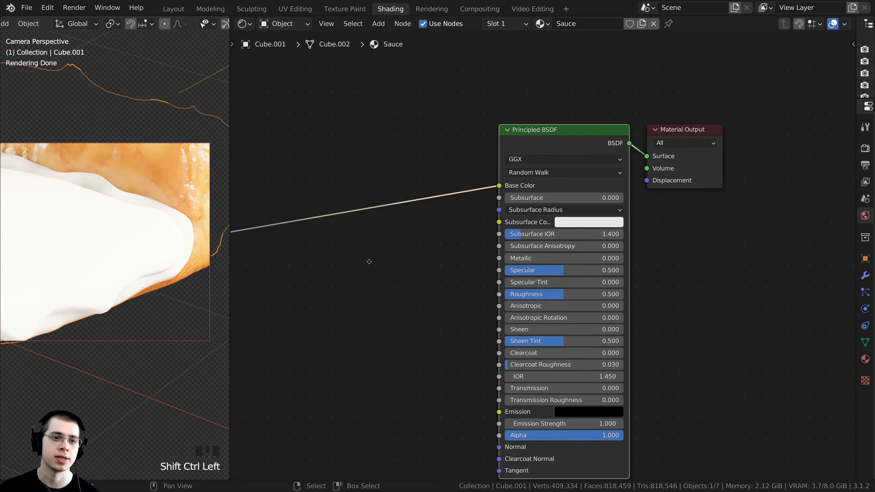
Insert a ColorRamp node between the Noise Texture's Fac output and the Principled BSDF's Base Color
middle_click_drag(368, 258, 476, 248)
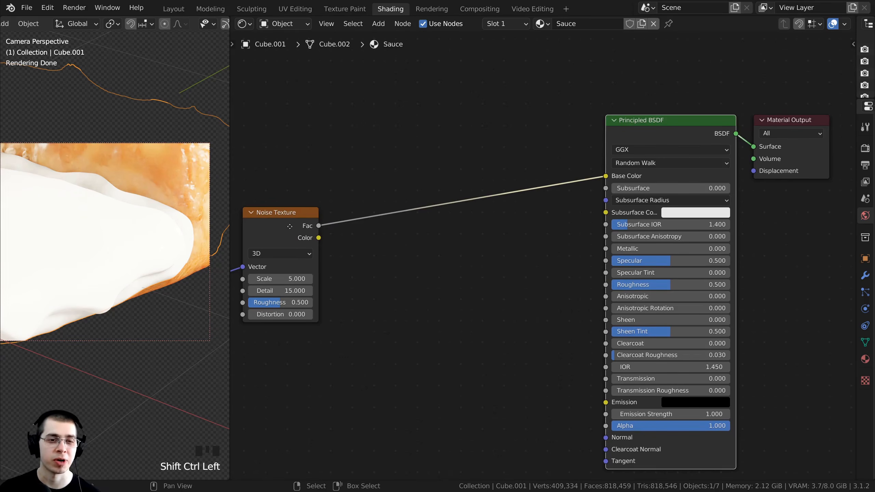
left_click_drag(290, 227, 279, 227)
key("shift+a")
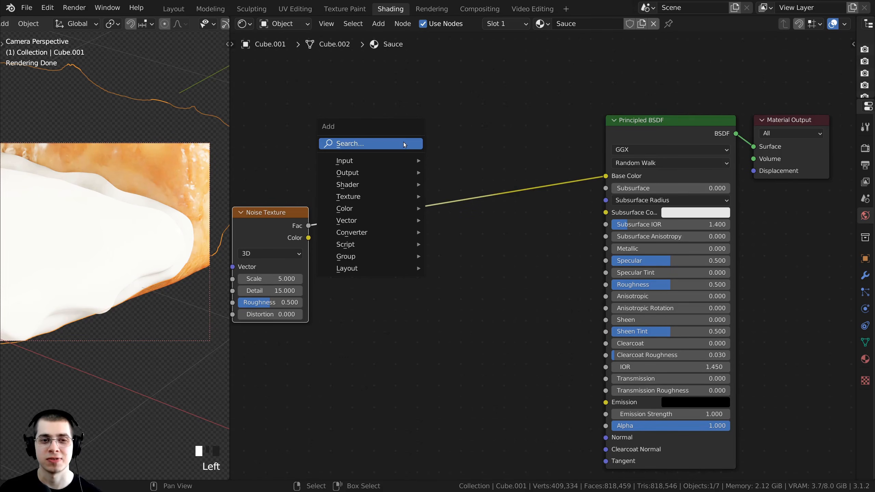
left_click(403, 142)
type("col")
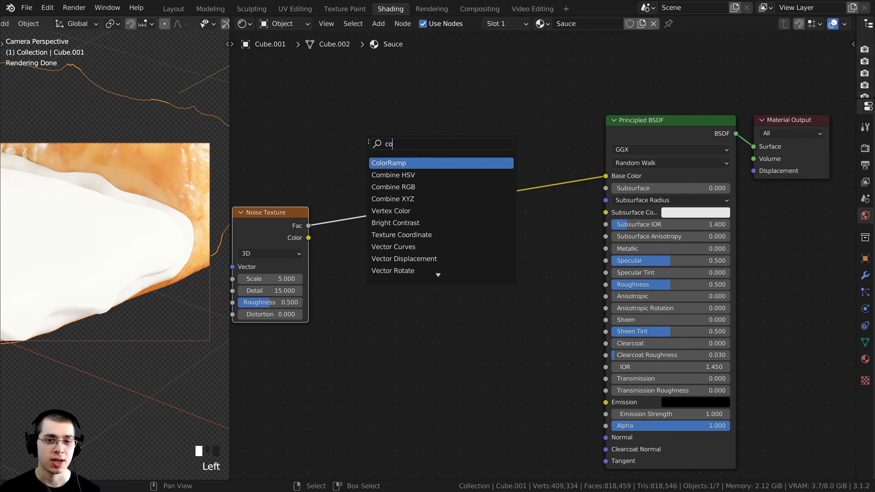
left_click(405, 163)
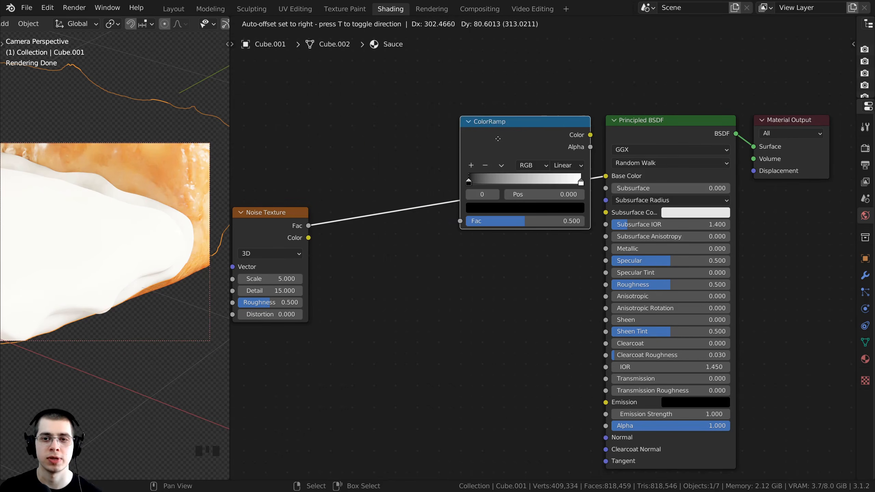
left_click(456, 154)
scroll(455, 164, "up", 2)
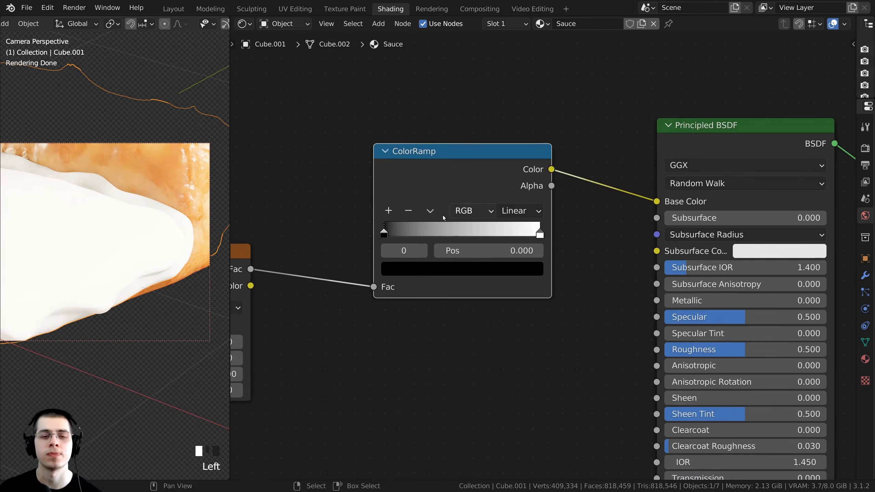
Set the ColorRamp's first color stop to a tomato red with hex A72400
left_click(398, 273)
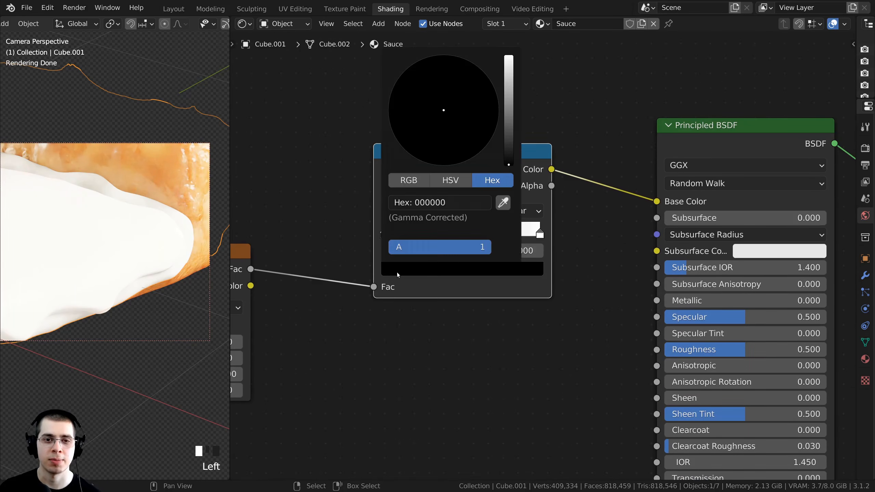
left_click_drag(509, 164, 509, 56)
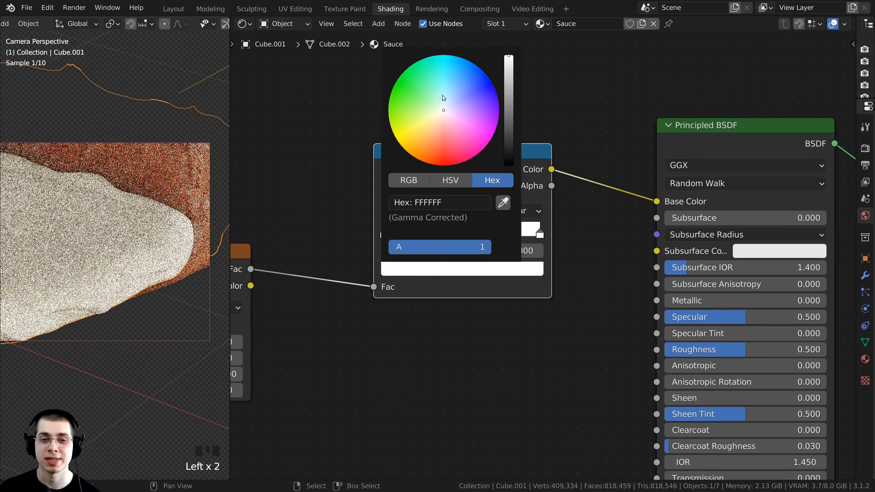
left_click_drag(444, 112, 438, 165)
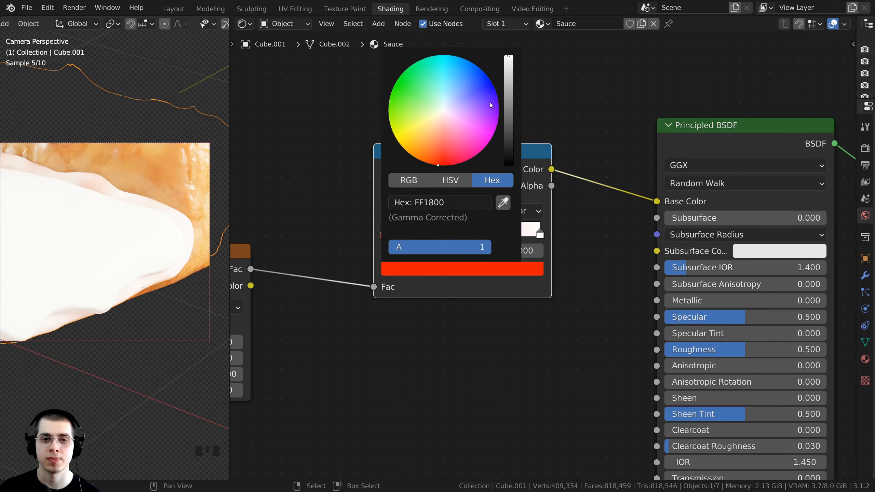
key("ctrl+v")
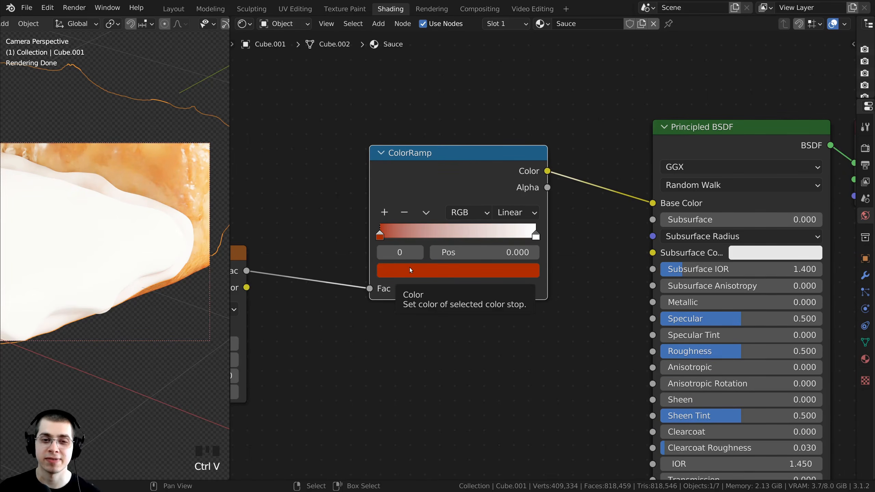
left_click(410, 270)
scroll(391, 282, "up", 2)
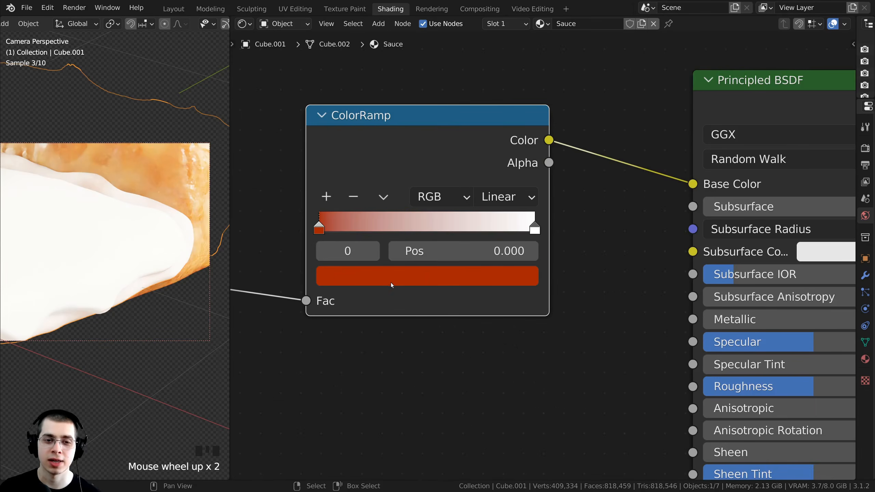
left_click(391, 282)
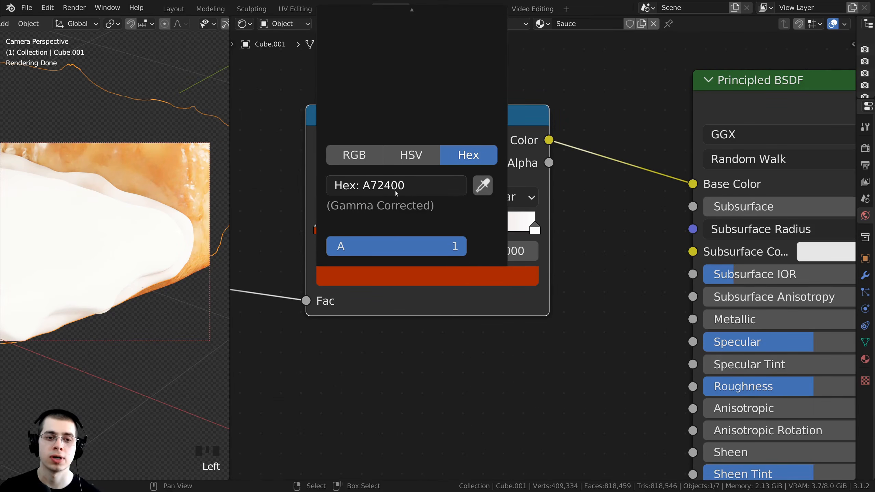
Set the ColorRamp's last color stop to a very dark red with hex 280200
left_click(610, 298)
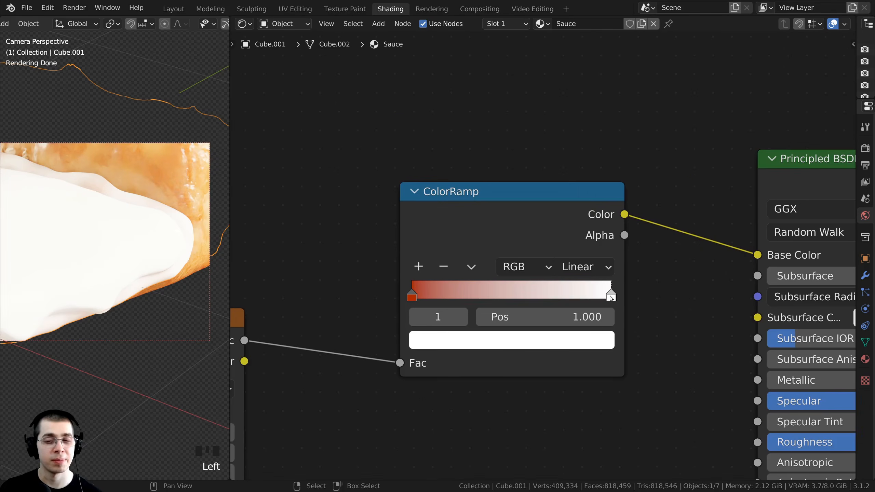
left_click(505, 345)
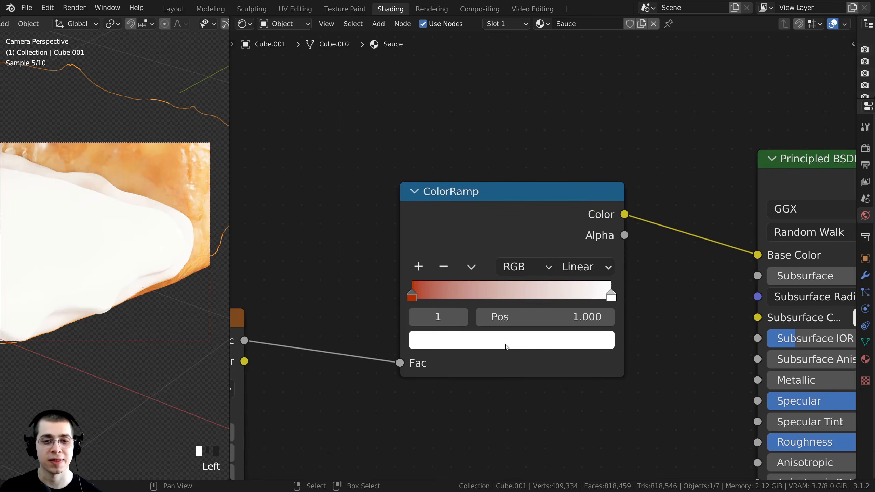
left_click_drag(469, 168, 481, 209)
left_click_drag(571, 82, 571, 177)
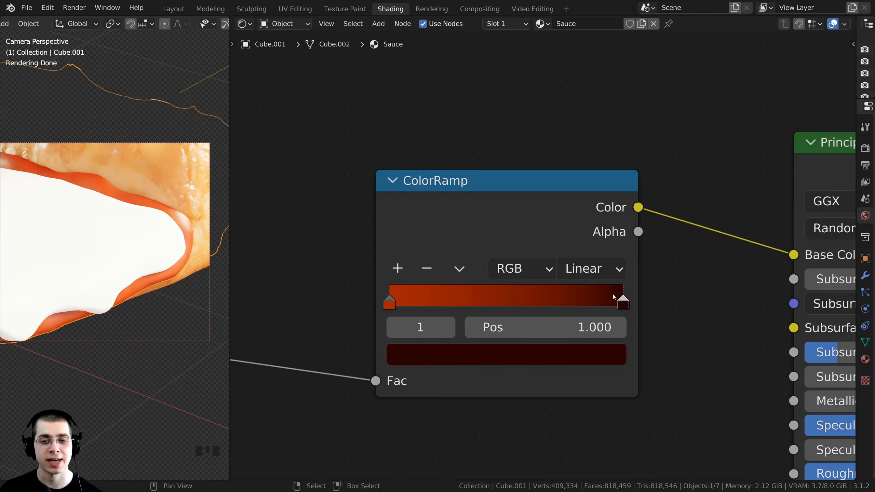
left_click(527, 365)
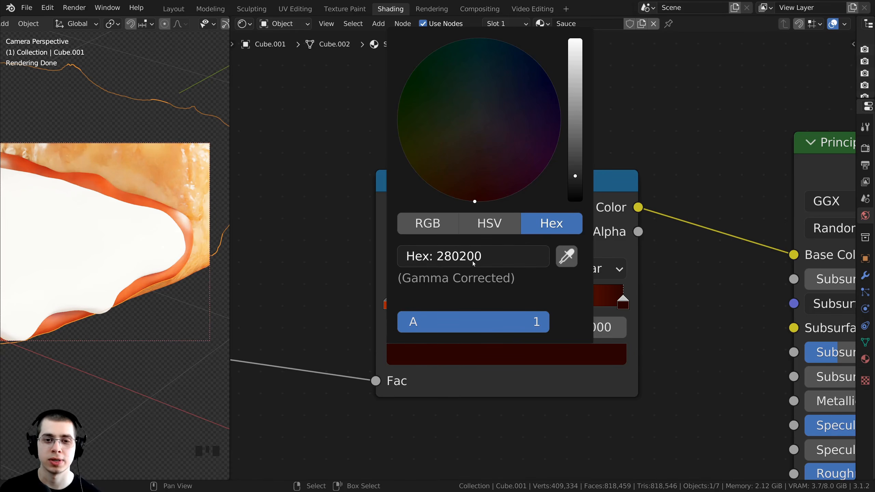
scroll(560, 272, "down", 8)
middle_click_drag(151, 207, 147, 212, "shift")
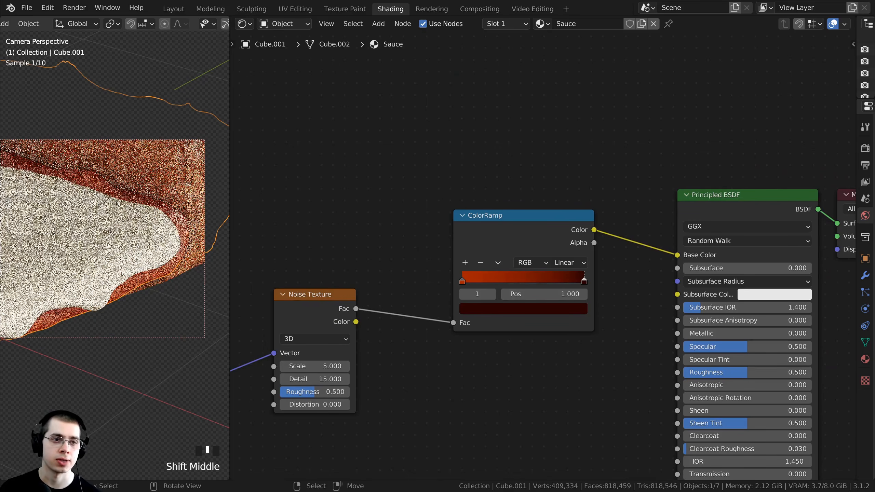
middle_click_drag(517, 214, 482, 182, "shift")
left_click_drag(500, 191, 500, 201)
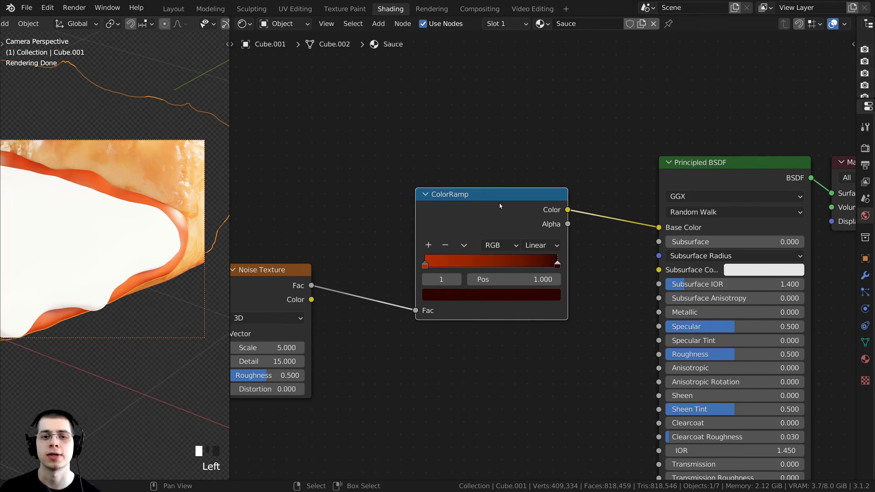
middle_click_drag(494, 192, 404, 161)
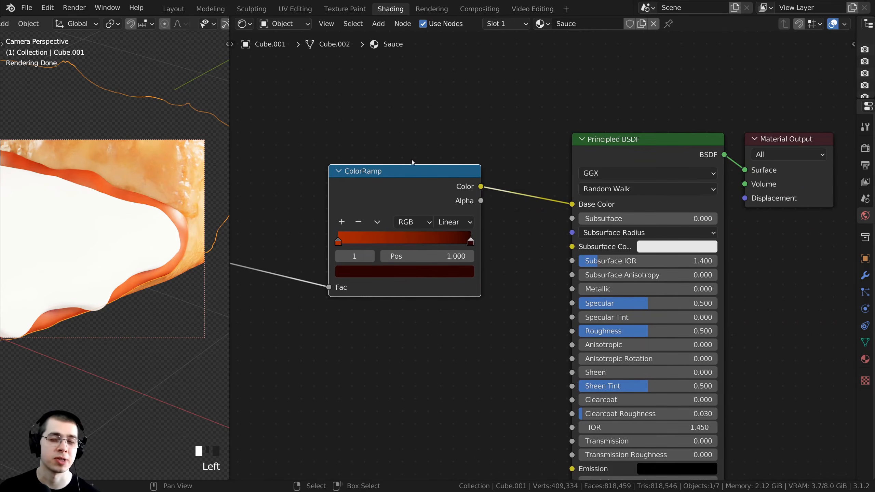
scroll(416, 165, "up", 1)
middle_click_drag(475, 190, 451, 185)
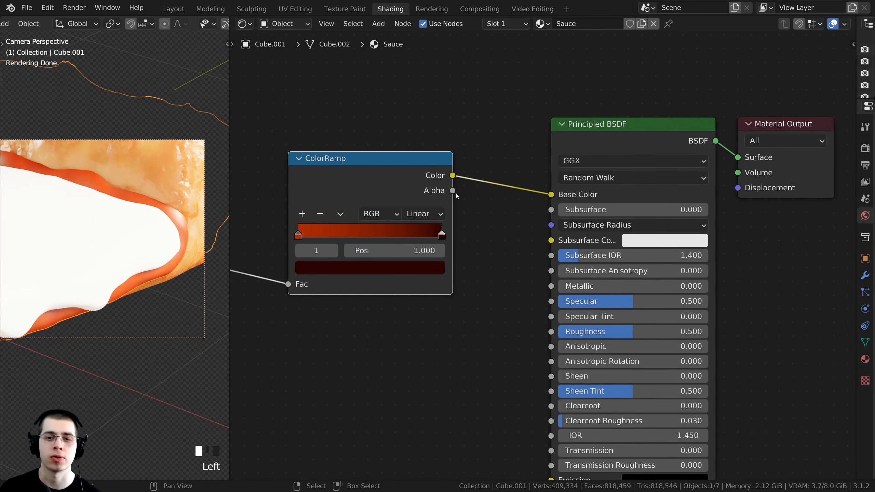
Set the Principled BSDF's Subsurface value to 0.2
middle_click_drag(600, 211, 580, 206)
left_click(576, 205)
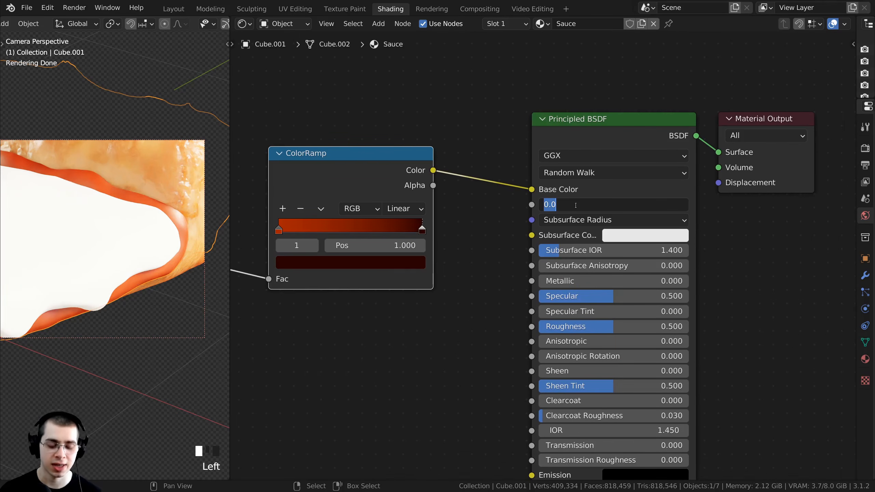
type(".2")
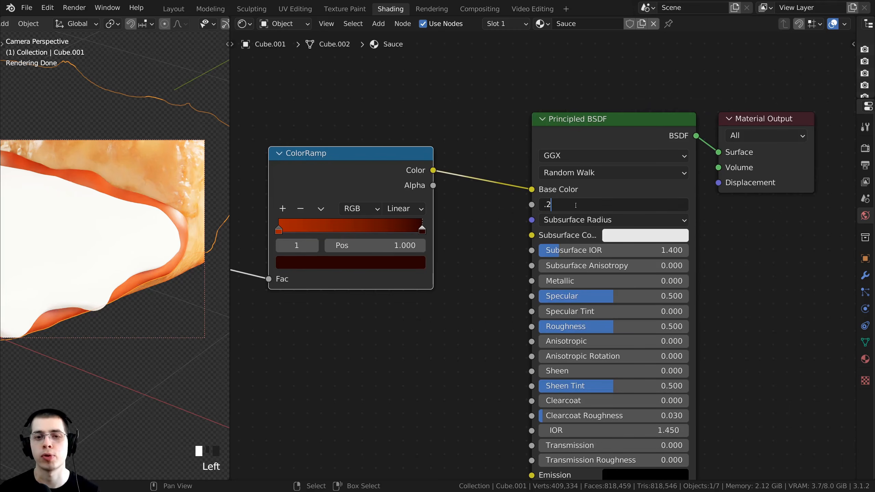
key("Return")
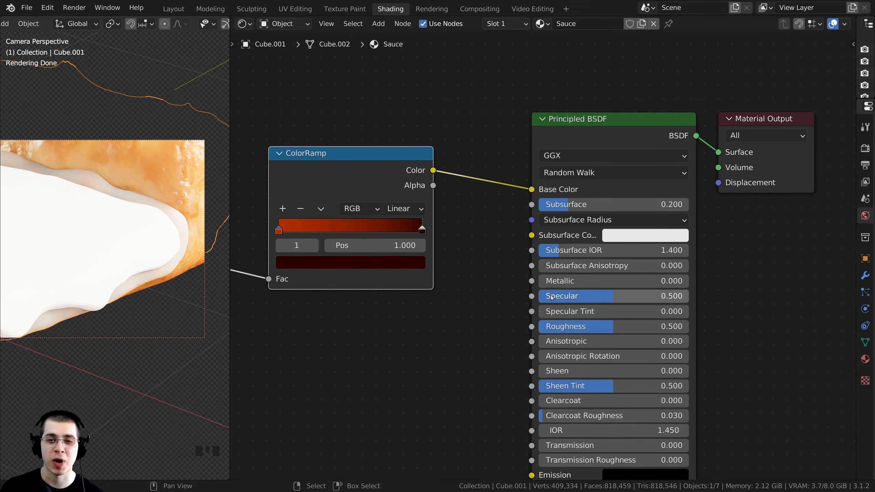
Widen the Principled BSDF node and set its Subsurface Color to a deep red with hex 970900
middle_click_drag(543, 222, 524, 218)
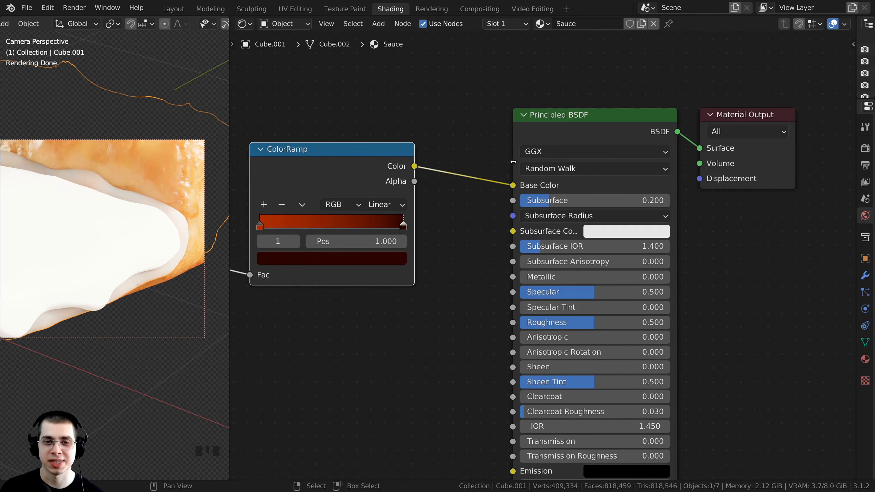
left_click_drag(514, 162, 483, 160)
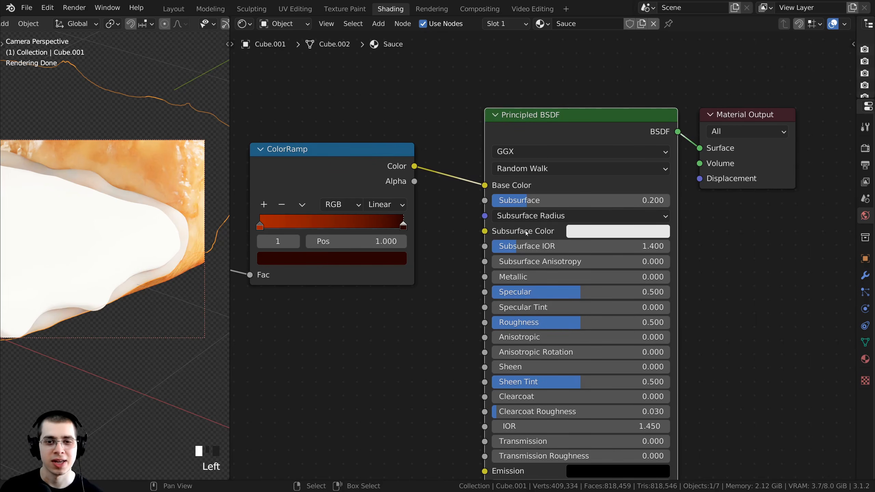
left_click(583, 235)
left_click_drag(627, 89, 625, 133)
left_click_drag(685, 45, 685, 80)
scroll(425, 255, "up", 3)
scroll(417, 261, "up", 1)
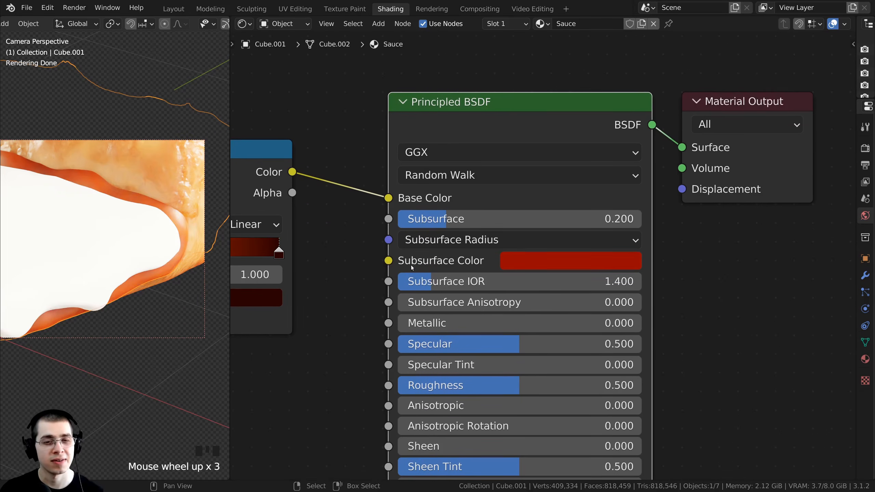
middle_click_drag(461, 266, 442, 367)
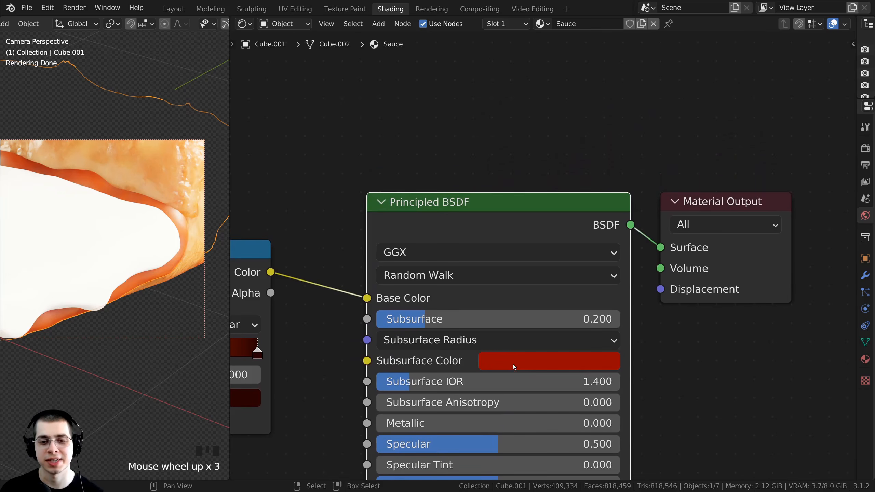
left_click(513, 364)
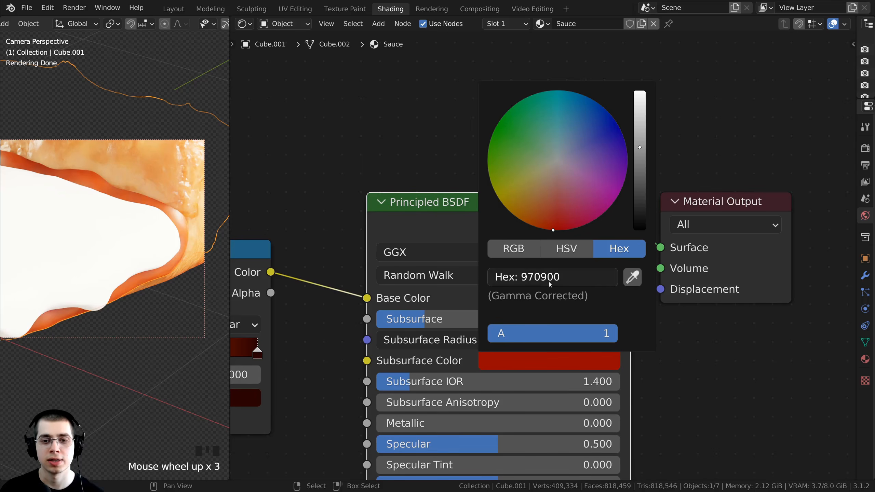
Shift the Principled BSDF node slightly and set its Specular value to 0.3
scroll(549, 261, "down", 1)
middle_click_drag(118, 207, 127, 182, "shift")
scroll(345, 249, "down", 3)
middle_click_drag(346, 249, 443, 213)
left_click_drag(519, 197, 510, 194)
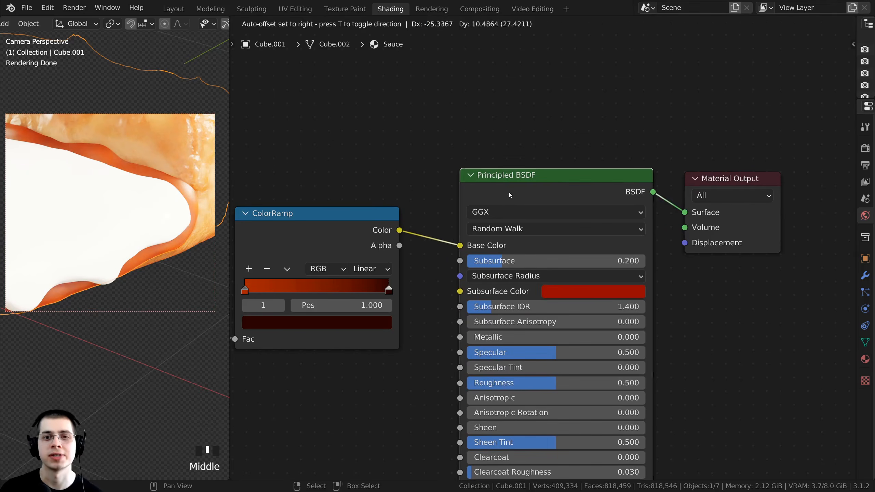
middle_click_drag(510, 194, 524, 143)
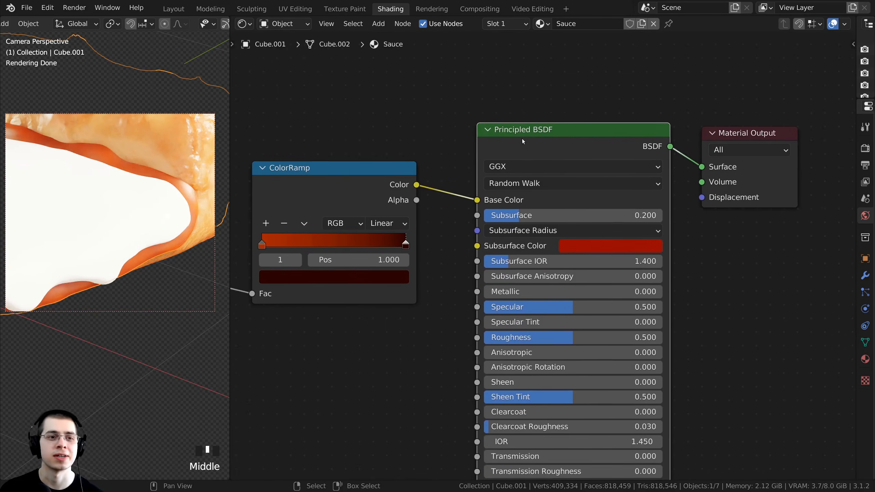
scroll(528, 142, "down", 1)
scroll(517, 362, "up", 3)
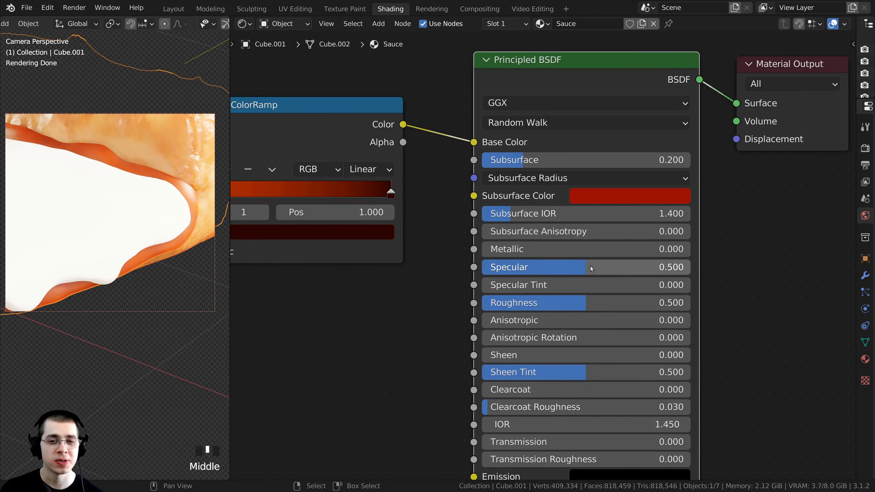
left_click(550, 269)
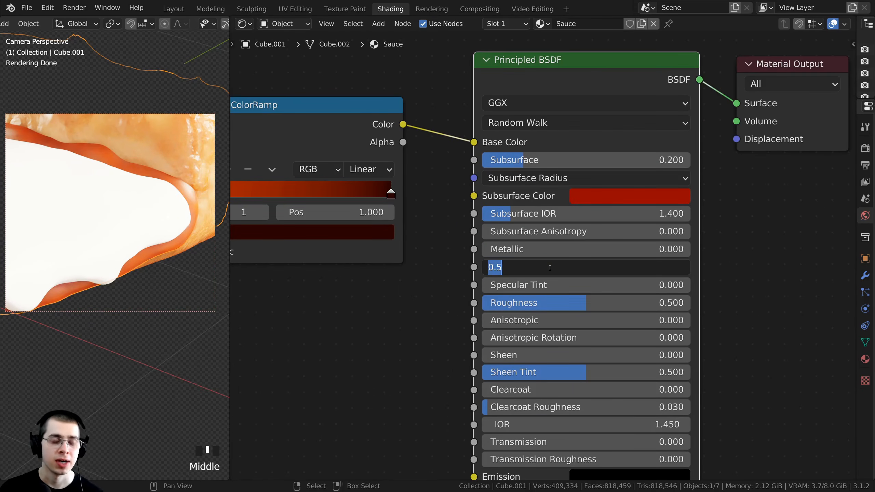
type("0.3")
key("Return")
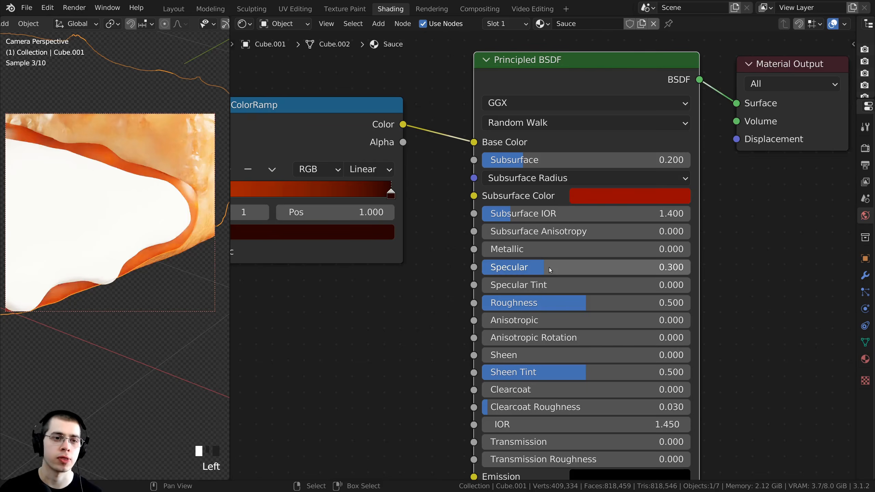
Link the Noise Texture's Fac output to the Principled BSDF's Normal input and insert a Bump node on that link
middle_click_drag(568, 273, 563, 270)
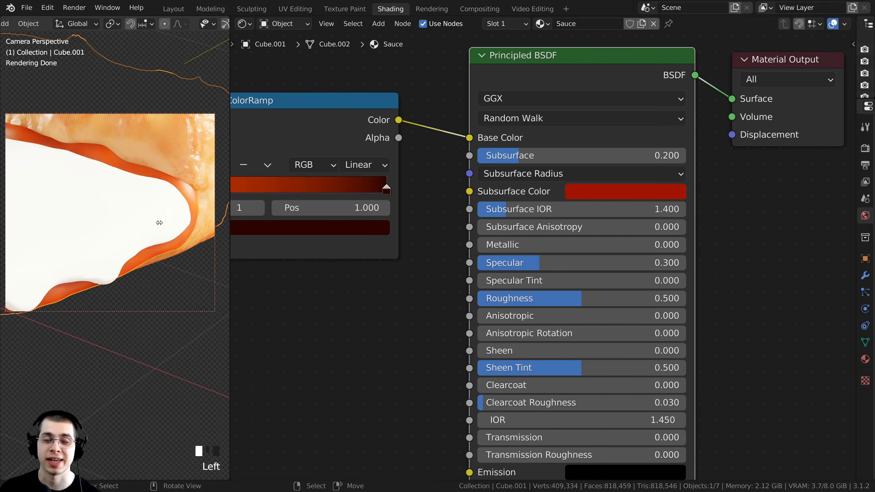
scroll(559, 270, "down", 3)
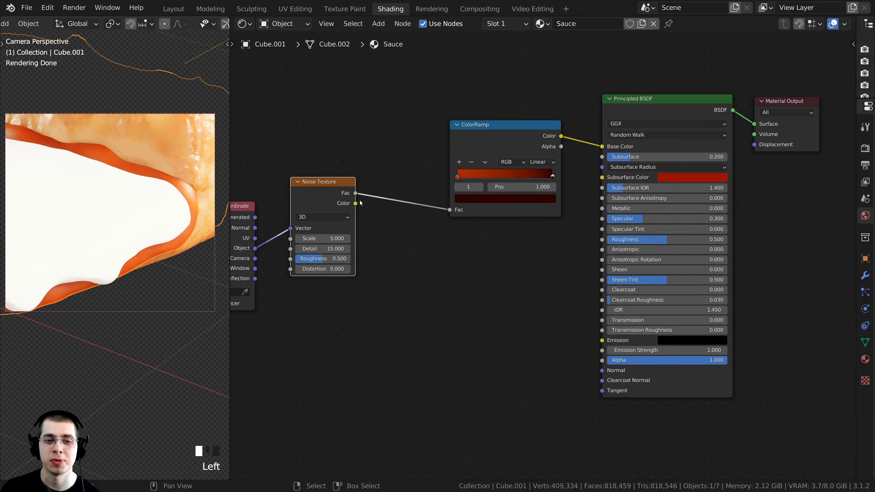
left_click_drag(356, 194, 602, 370)
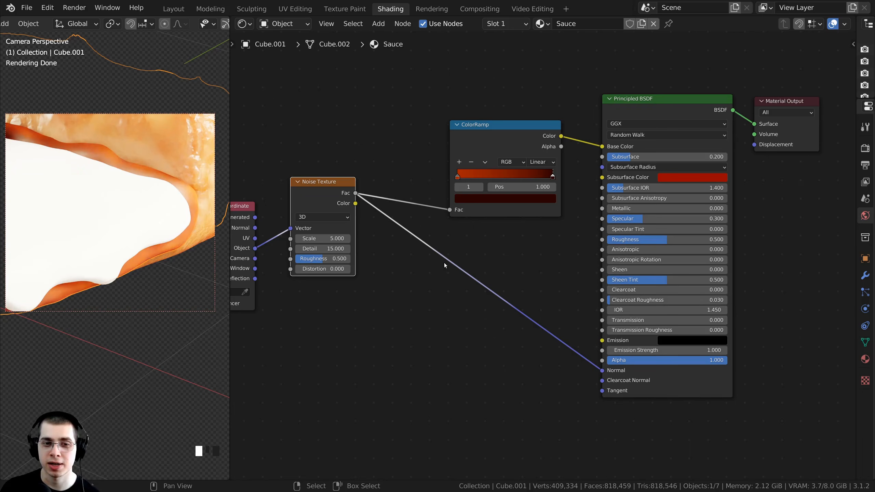
key("shift+a")
left_click(435, 261)
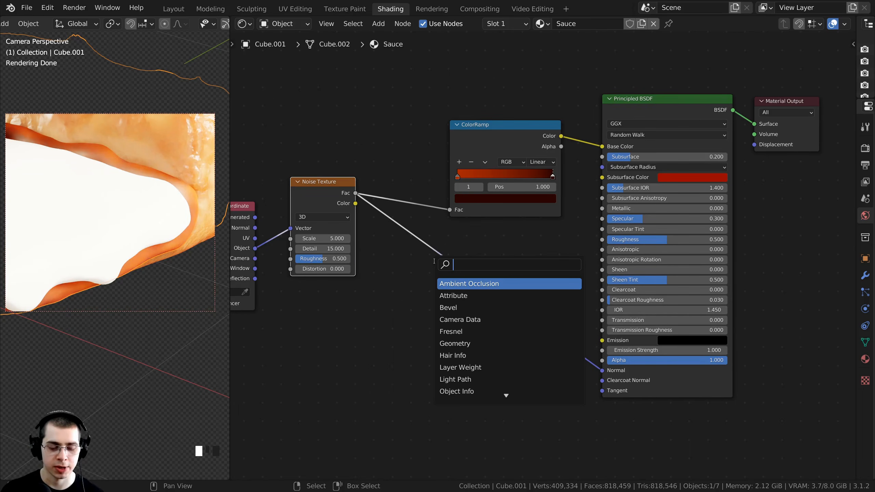
type("bump")
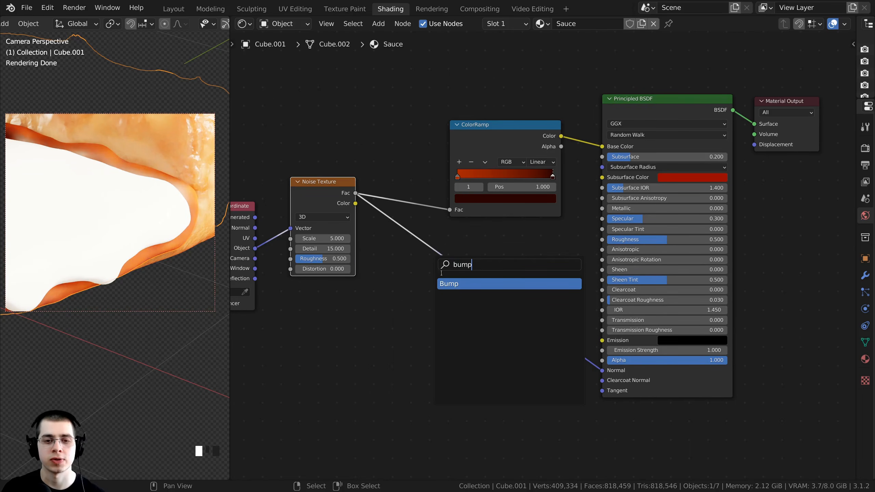
left_click(445, 284)
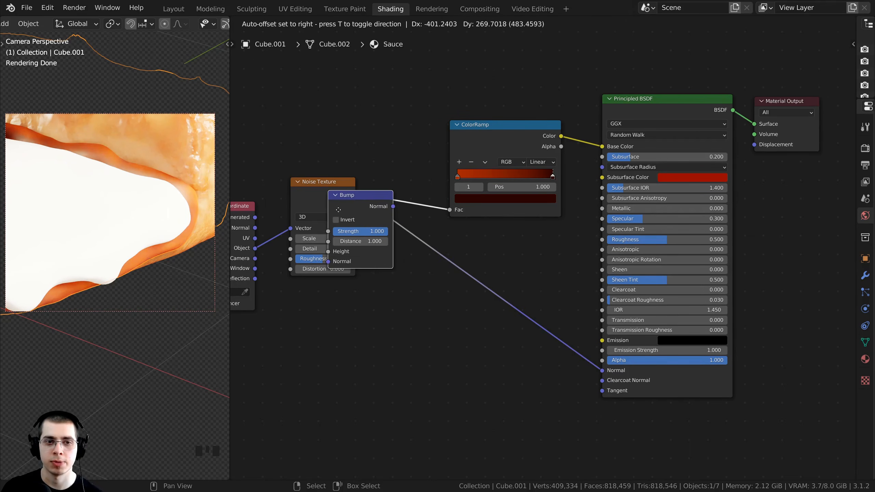
left_click(526, 303)
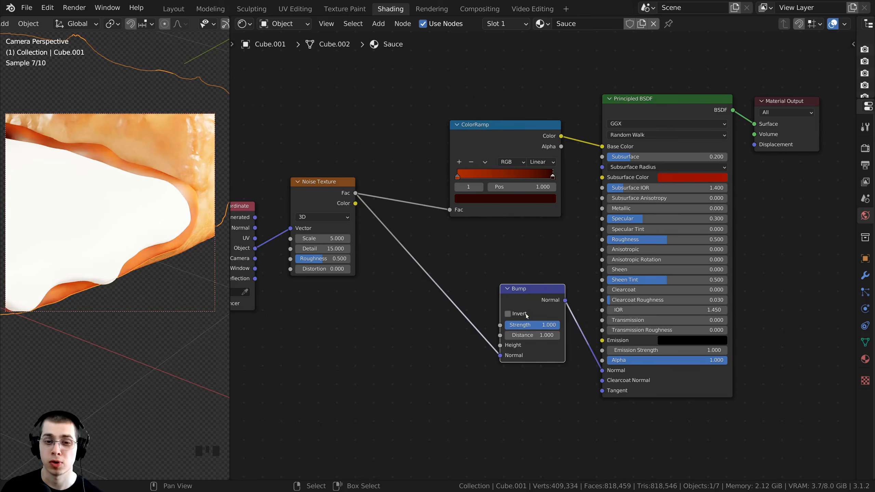
Move the Noise Texture link from the Bump node's Normal input to its Height input
scroll(543, 254, "up", 1)
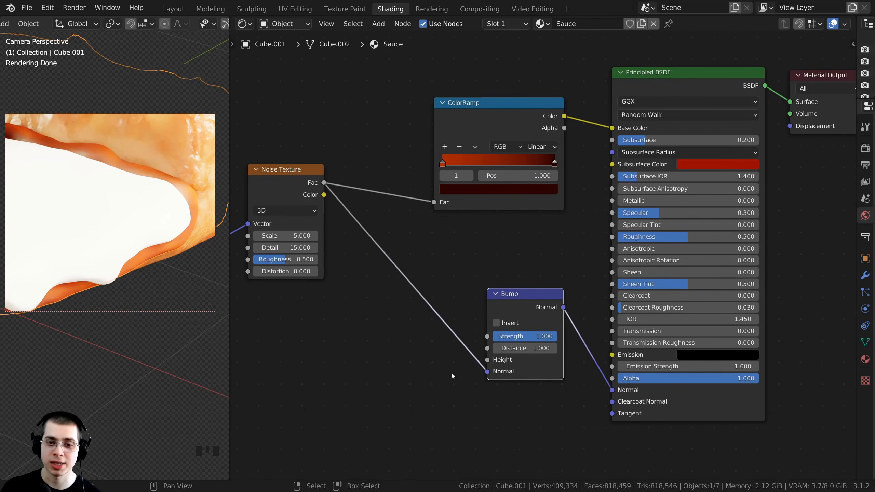
middle_click_drag(523, 360, 554, 350)
scroll(514, 276, "up", 1)
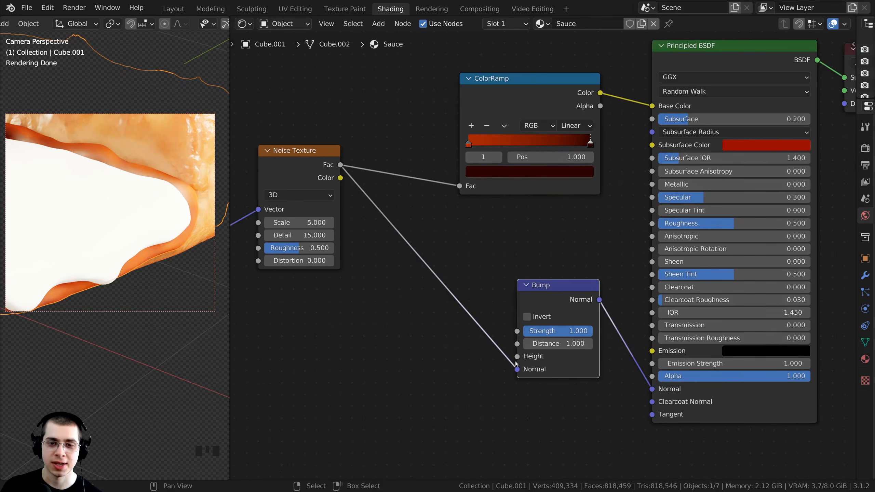
left_click_drag(517, 370, 511, 333)
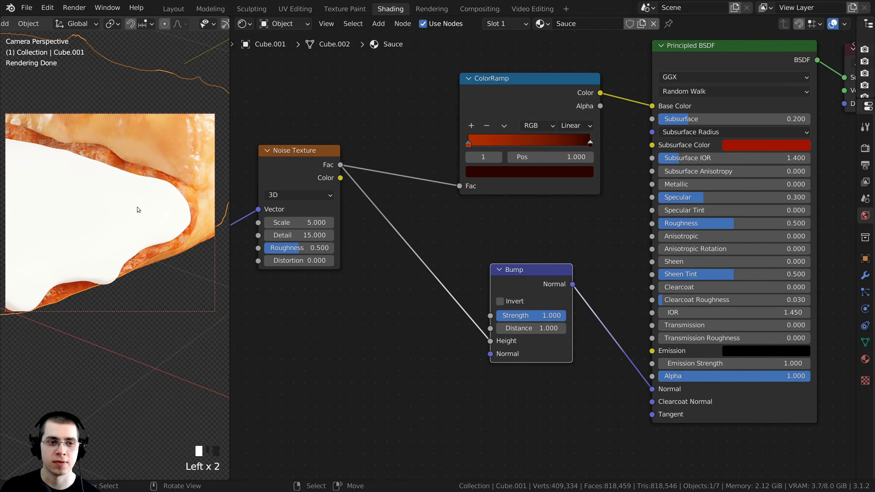
Set the Bump node's Strength to 0.1 and reposition the node
left_click(522, 316)
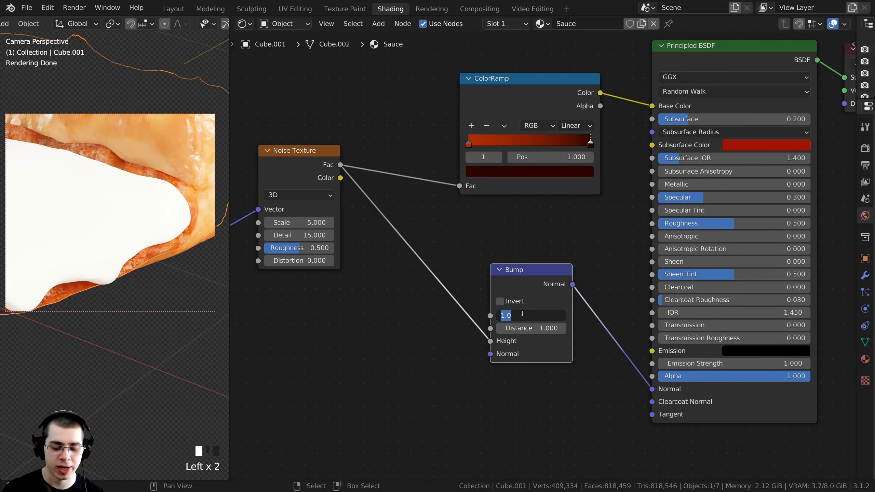
type("0.1")
key("Return")
left_click_drag(509, 287, 493, 270)
Duplicate the Noise Texture with its Object coordinate link kept, and place the copy below the original
scroll(493, 269, "down", 2)
middle_click_drag(433, 273, 441, 271)
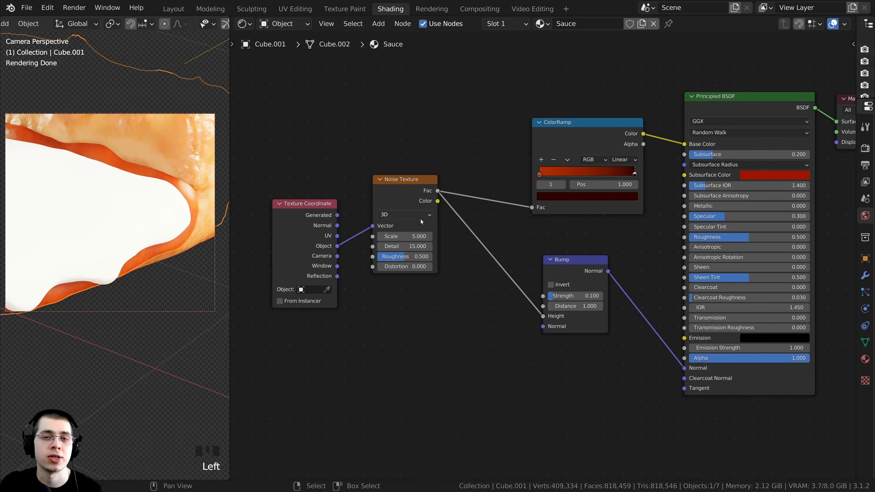
scroll(468, 232, "up", 1)
left_click(402, 171)
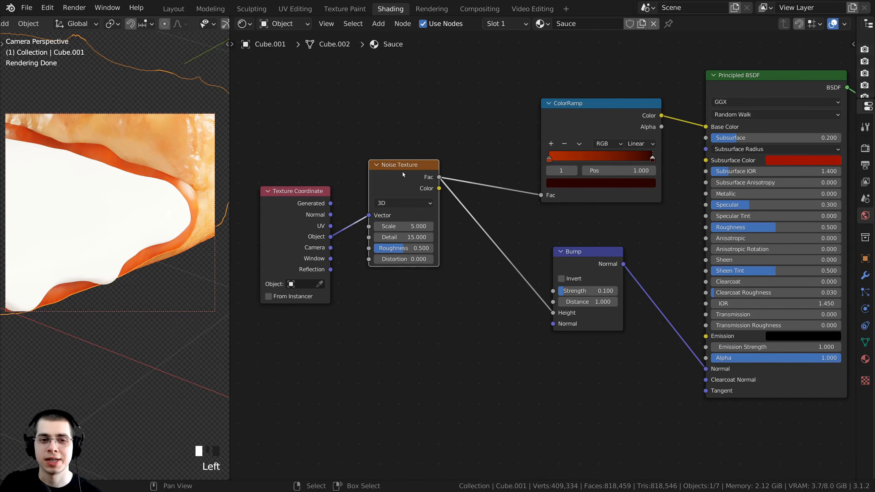
left_click_drag(402, 174, 403, 174)
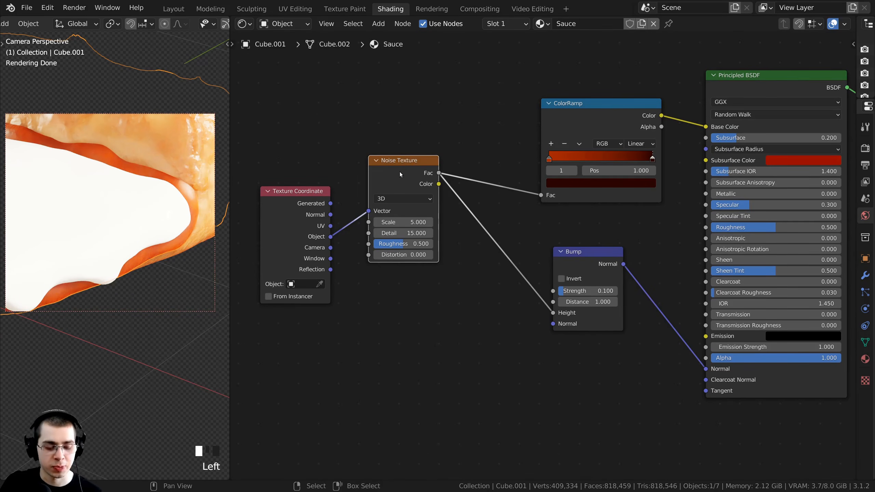
key("shift+ctrl+d")
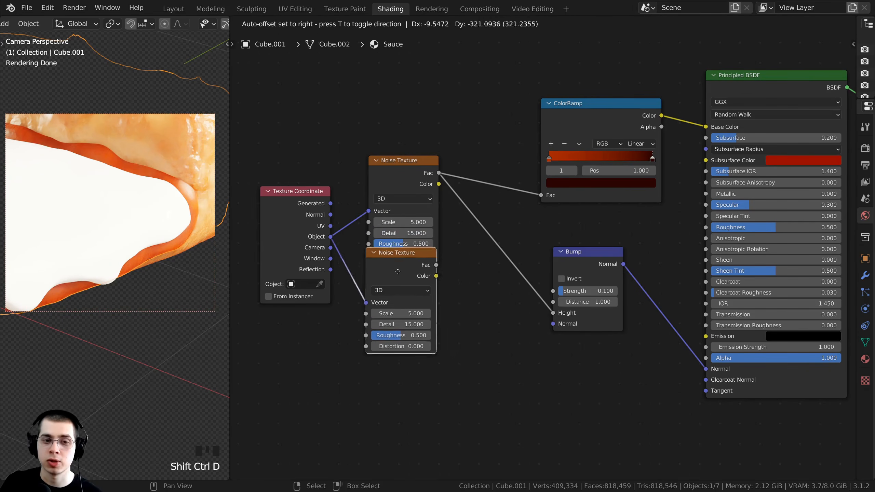
left_click(398, 297)
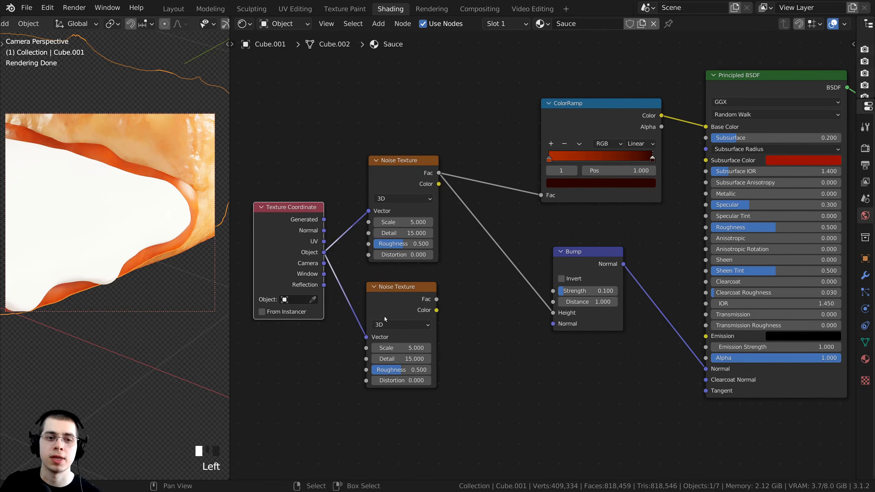
left_click_drag(387, 315, 386, 309)
Preview the duplicated Noise Texture on the sauce and set its Scale to 1.7
scroll(478, 312, "up", 3)
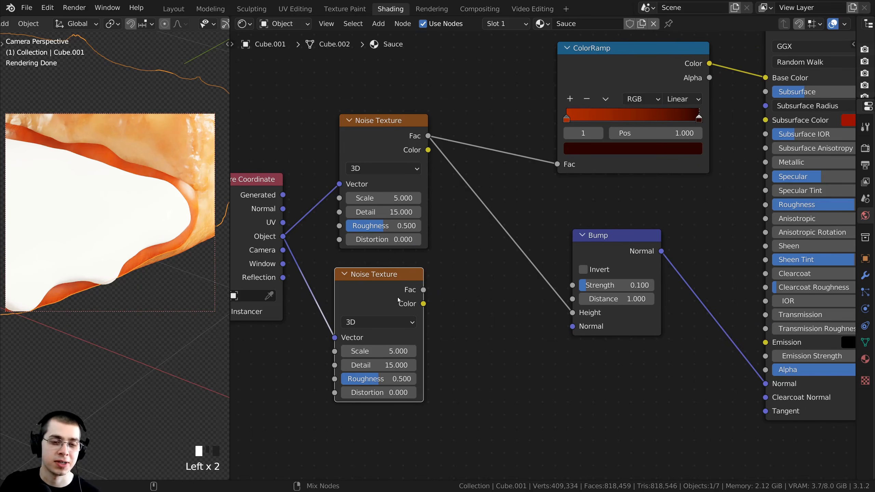
left_click(392, 290, "ctrl+shift")
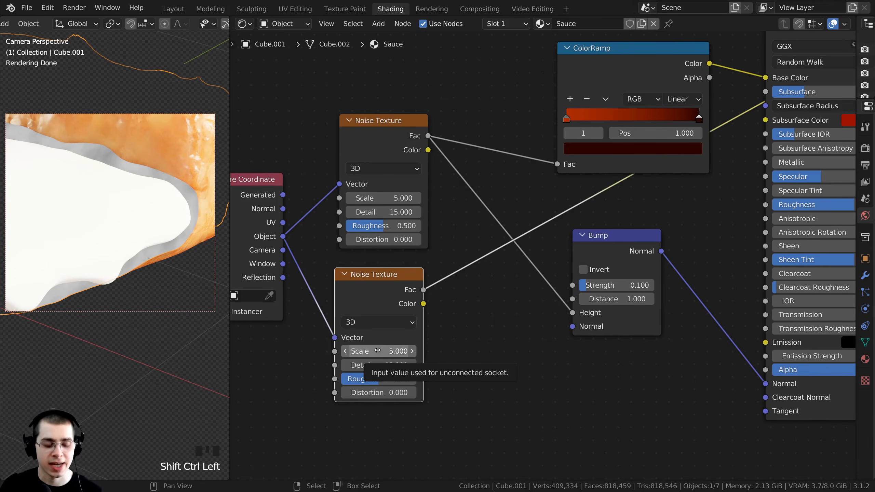
left_click(378, 351)
type("1.")
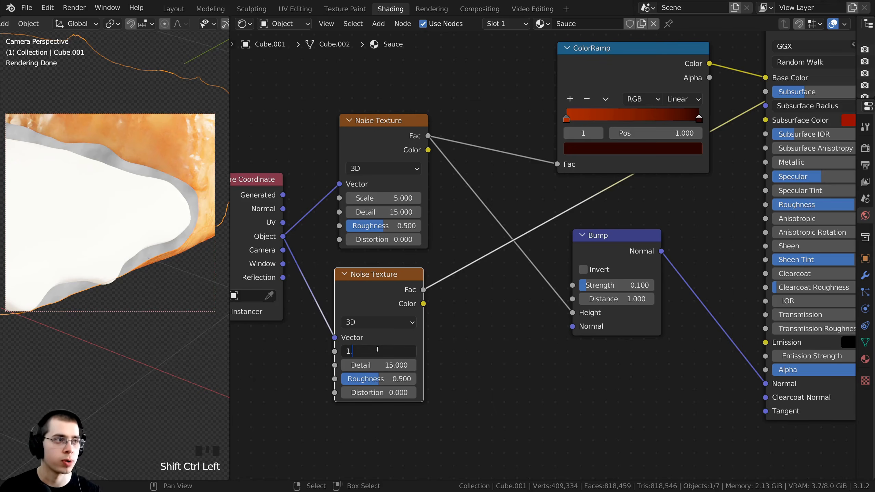
type("7")
key("Return")
Set the duplicated Noise Texture's Detail to 3
middle_click_drag(356, 364, 361, 332)
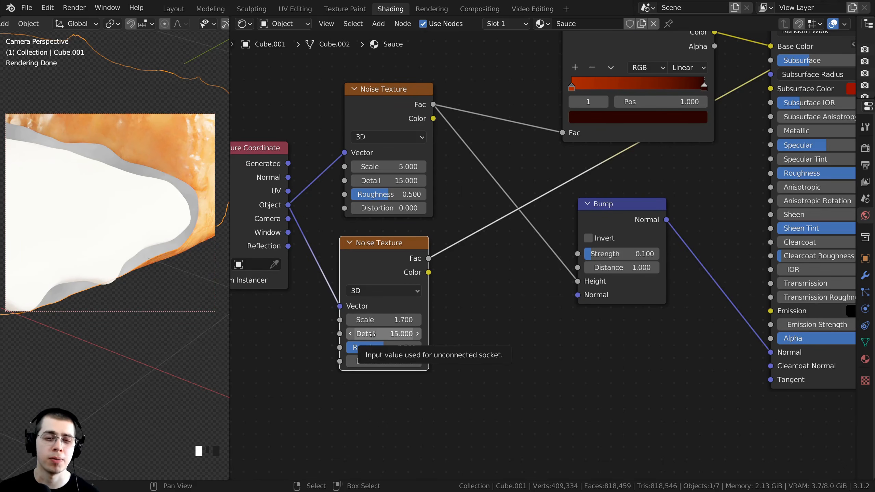
left_click(372, 334)
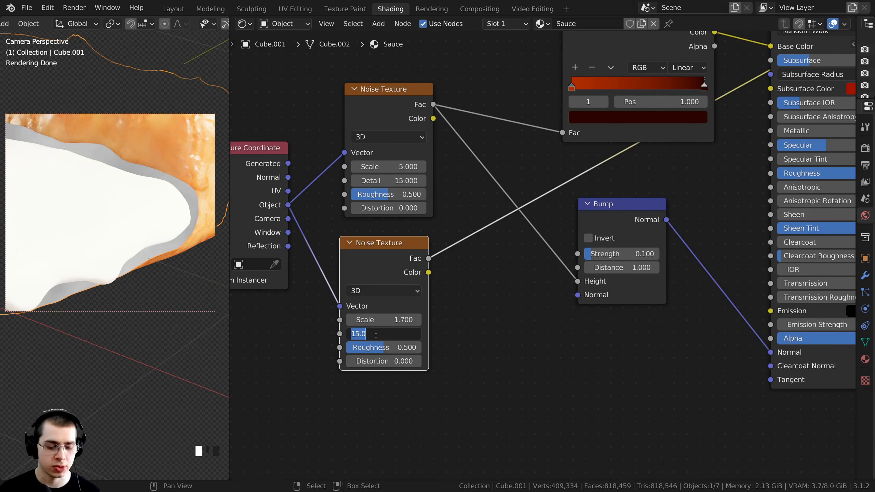
type("3")
key("Return")
scroll(568, 204, "down", 1)
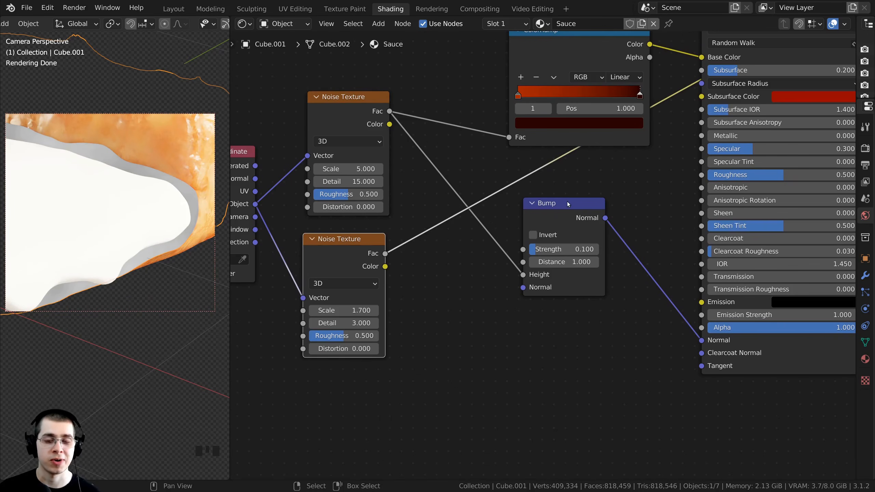
Duplicate the Bump node and insert the copy between the original Bump's Normal output and the Principled BSDF's Normal input
left_click(568, 205)
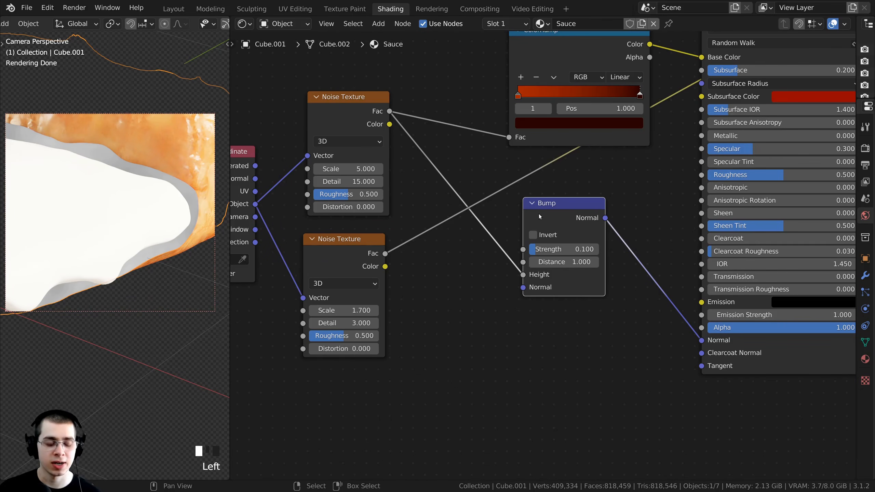
key("shift+d")
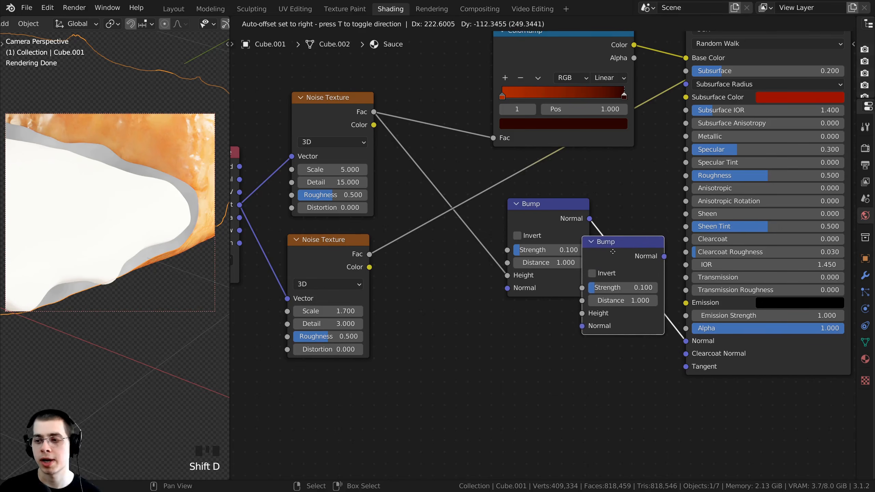
left_click(623, 256)
left_click_drag(661, 253, 665, 244)
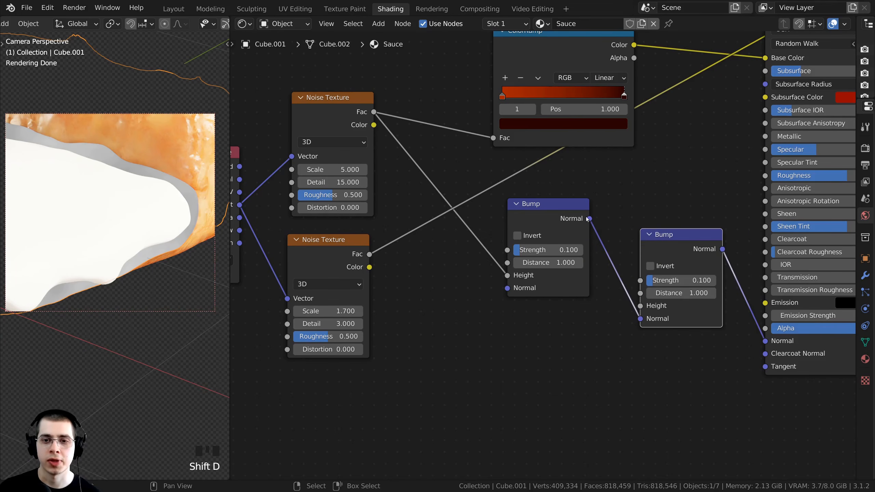
Feed the lower Noise Texture's Fac into the duplicated Bump's Height and set that Bump's Strength to 0.3
scroll(575, 294, "up", 1)
middle_click_drag(575, 294, 544, 280)
scroll(343, 256, "down", 1)
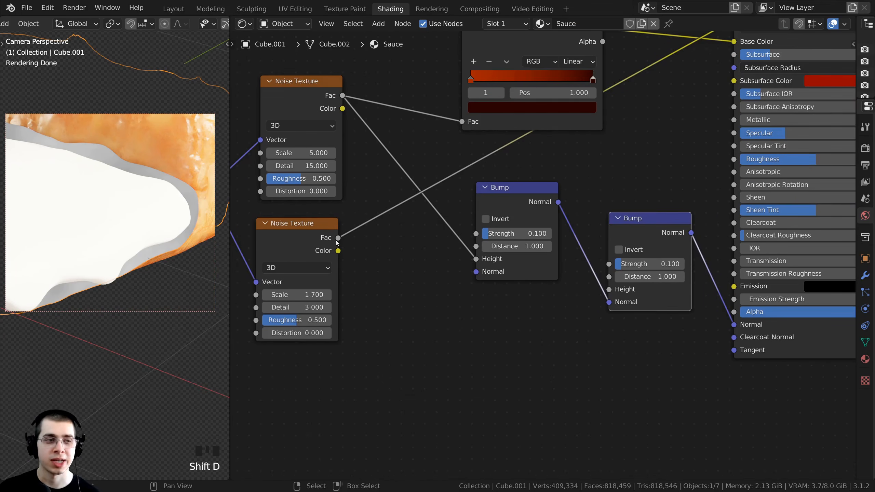
left_click_drag(337, 240, 609, 290)
left_click_drag(637, 222, 651, 225)
middle_click_drag(655, 278, 629, 276)
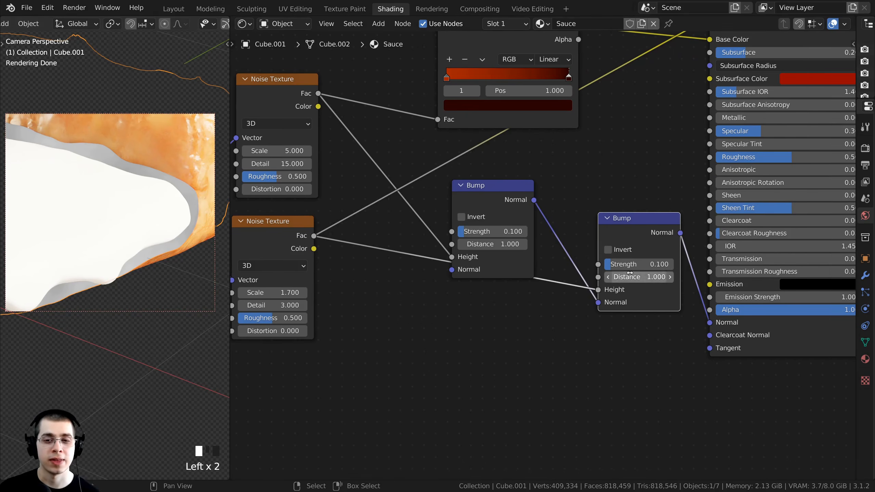
left_click(646, 265)
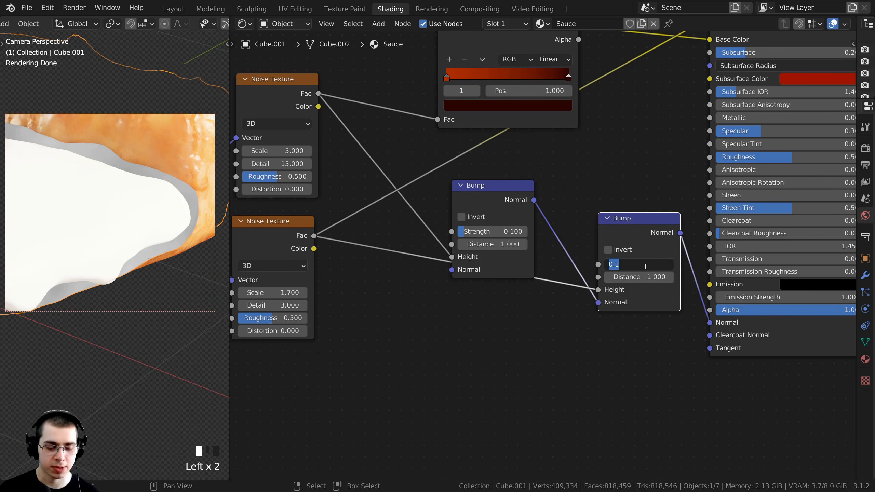
type("0.3")
left_click(586, 257)
middle_click_drag(584, 256, 527, 264)
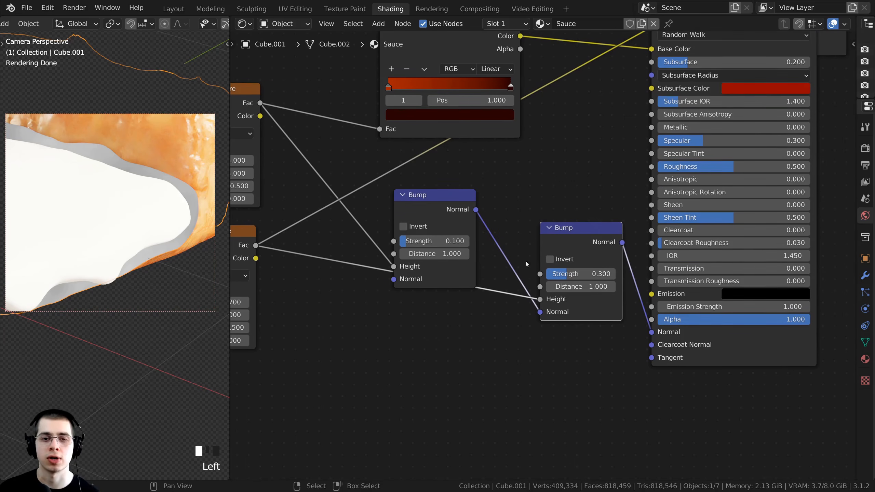
Preview the first Bump node's normals on the sauce up close, followed by those of the second Bump
left_click(440, 202, "ctrl+shift")
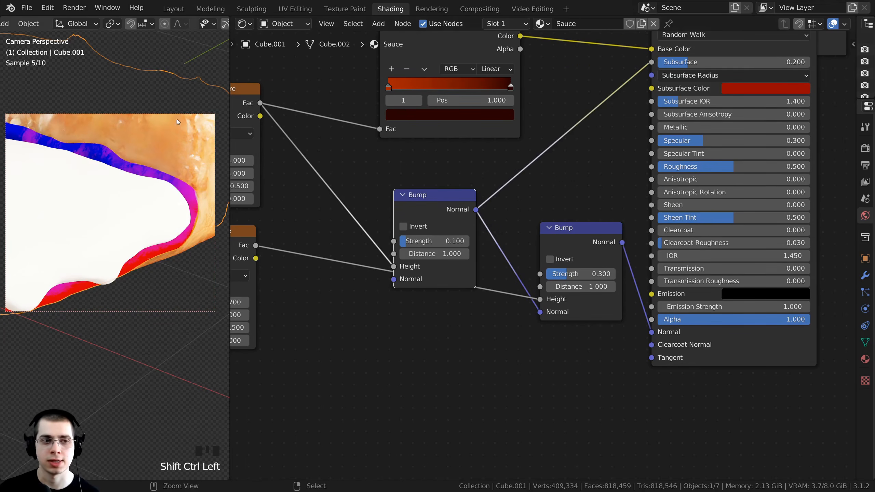
scroll(137, 179, "up", 1)
scroll(138, 178, "up", 1)
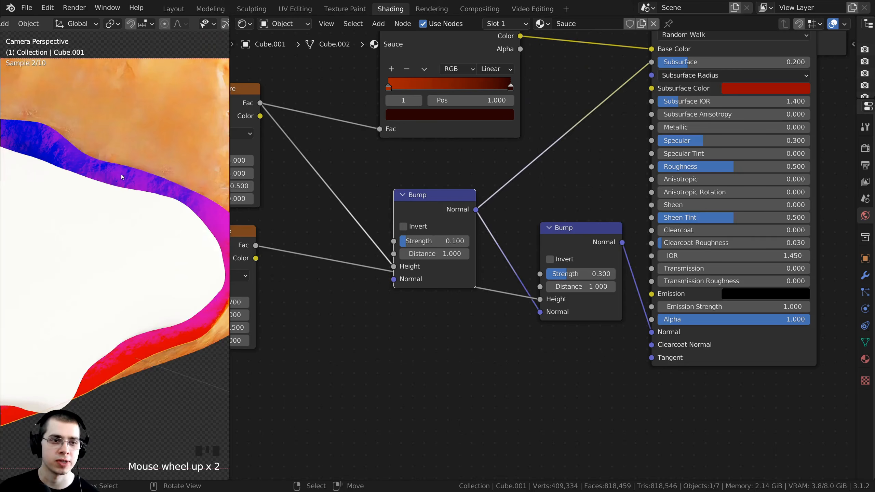
scroll(498, 228, "down", 1)
middle_click_drag(498, 228, 445, 236)
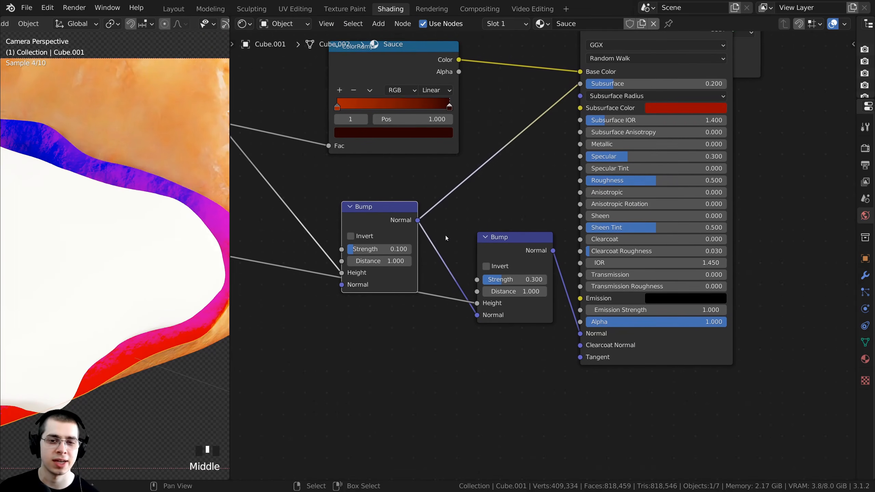
left_click(497, 251, "ctrl+shift")
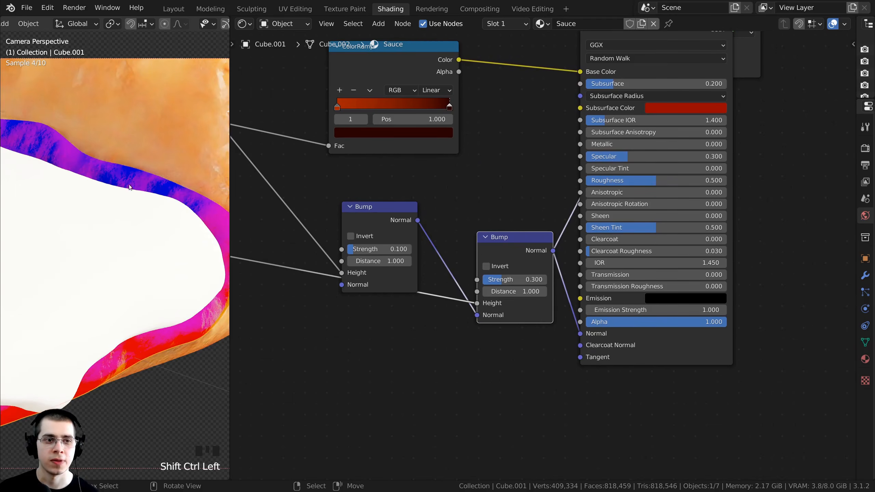
Reconnect the Principled BSDF to the Material Output and move the output node clear of the shader
scroll(622, 110, "down", 3)
middle_click_drag(622, 110, 598, 134)
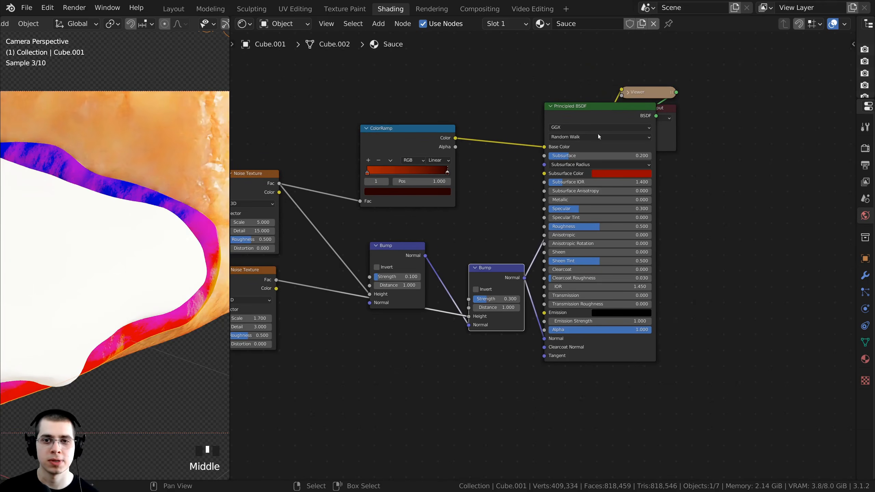
left_click(608, 112, "ctrl+shift")
left_click_drag(665, 107, 723, 106)
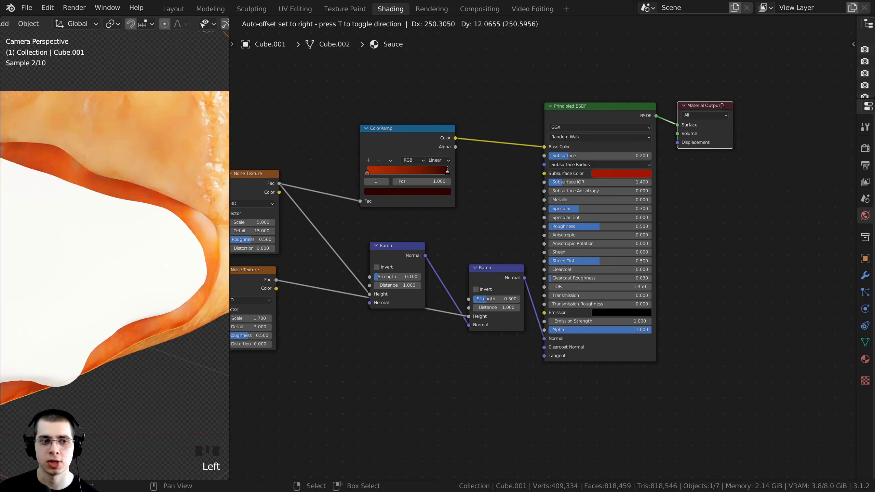
Set the first Bump node's Strength to 0.24
scroll(194, 235, "down", 2)
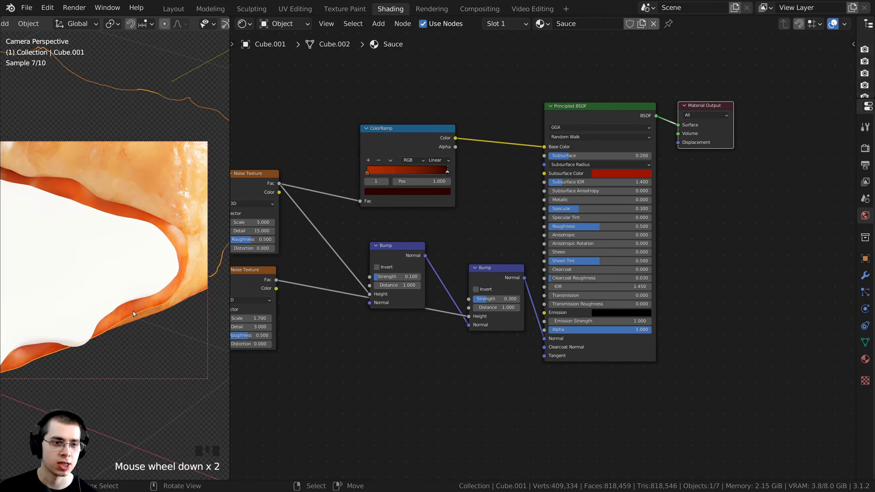
middle_click_drag(485, 314, 492, 309)
scroll(491, 308, "up", 2)
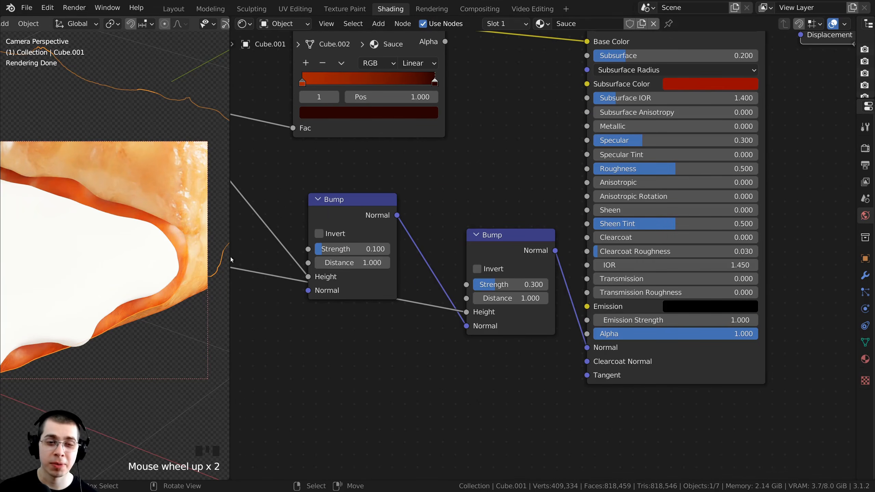
left_click(346, 250)
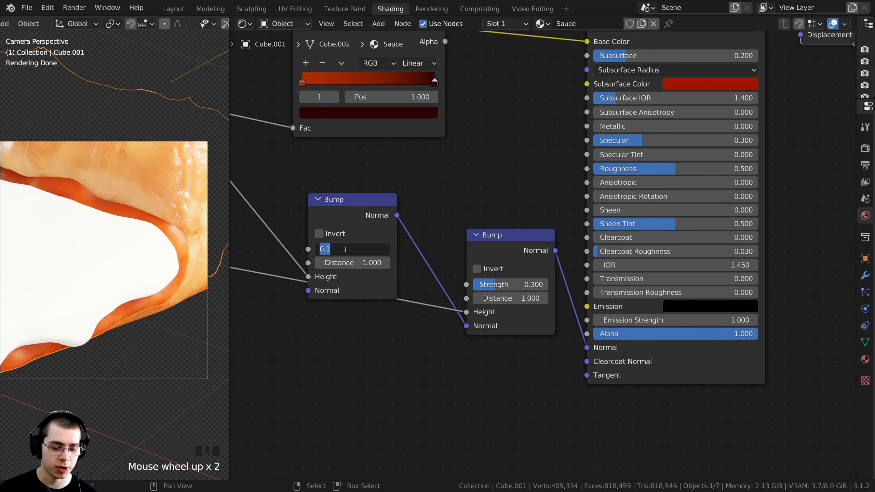
type("0.24")
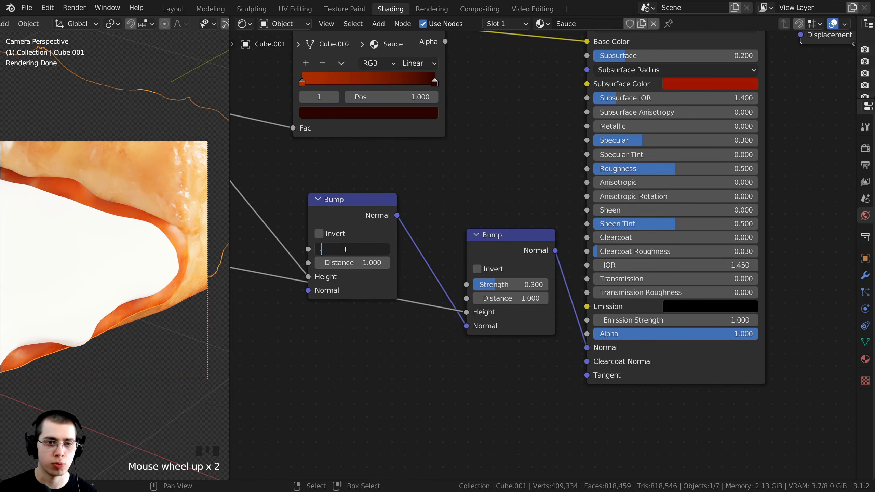
key("Return")
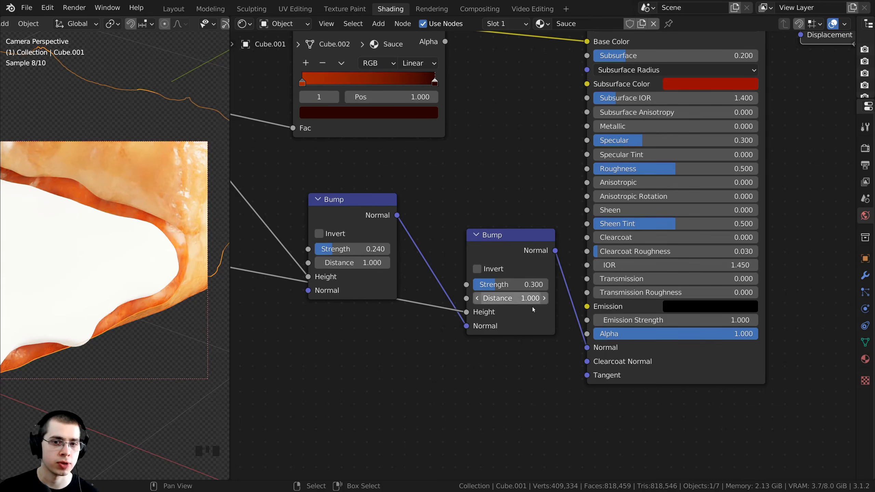
Set the second Bump node's Strength to 0.4
left_click(508, 291)
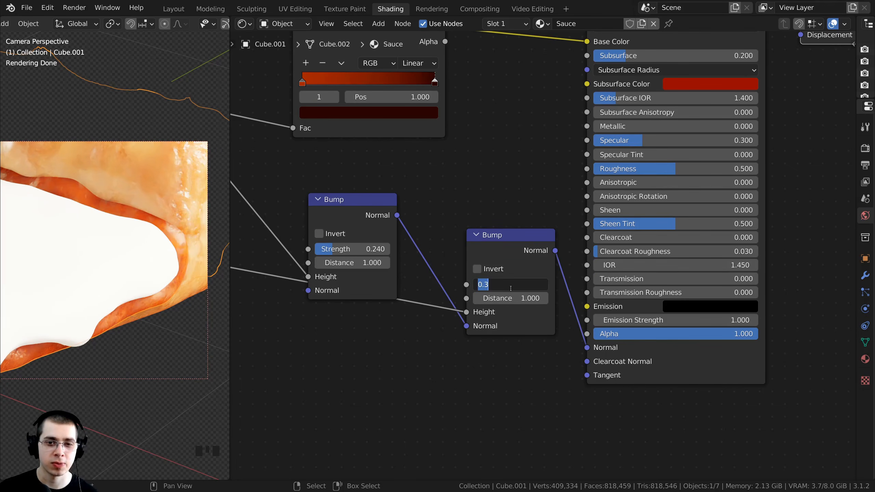
left_click(513, 287)
key("BackSpace")
type("4")
key("Return")
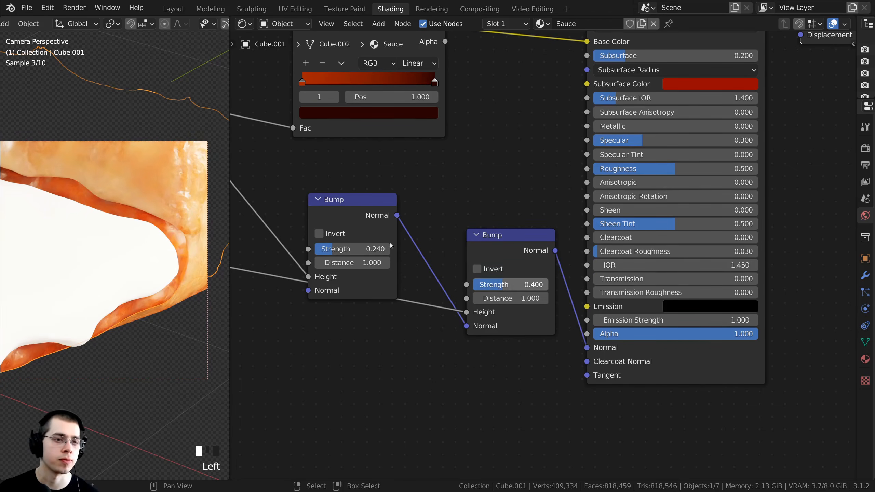
Rearrange the two Bump nodes so they sit clearly staggered between the noise textures and the Principled BSDF
scroll(174, 236, "up", 2)
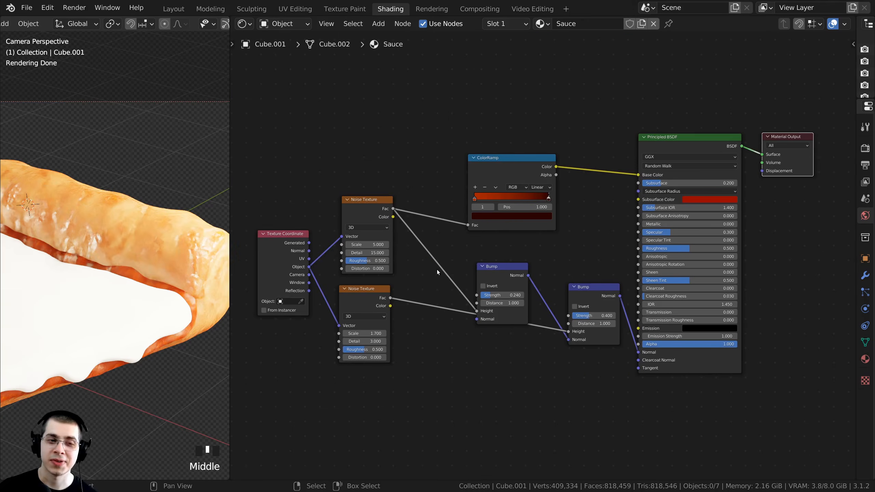
left_click_drag(500, 267, 527, 254)
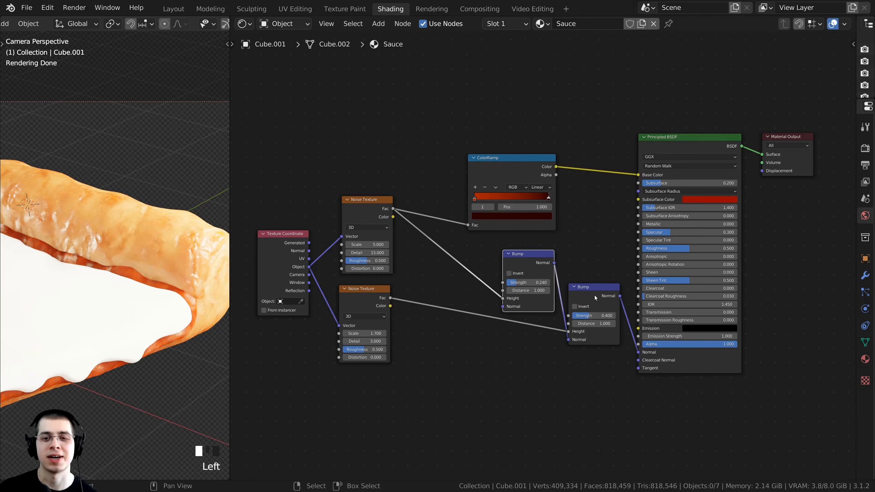
left_click_drag(595, 295, 600, 300)
left_click_drag(533, 258, 528, 257)
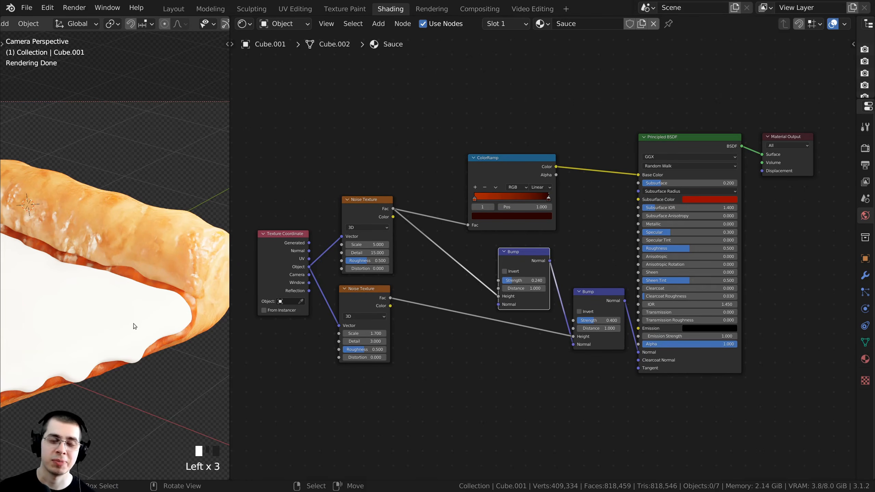
Select the cheese object on the pizza slice to open its Cheese material for editing
right_click(93, 317)
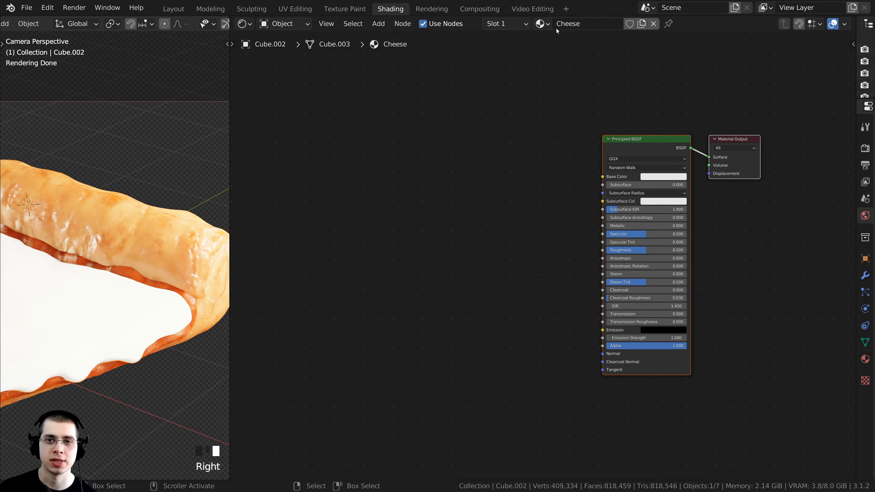
scroll(529, 195, "down", 1)
middle_click_drag(519, 233, 550, 234)
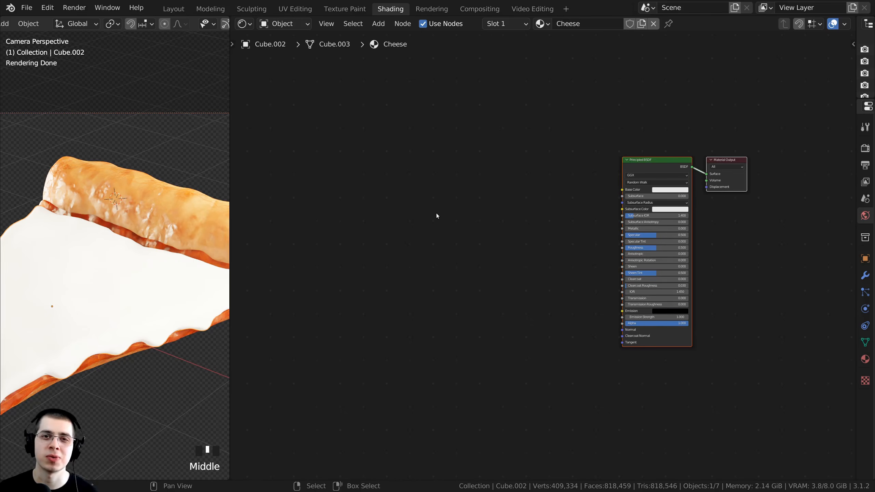
scroll(555, 218, "up", 3)
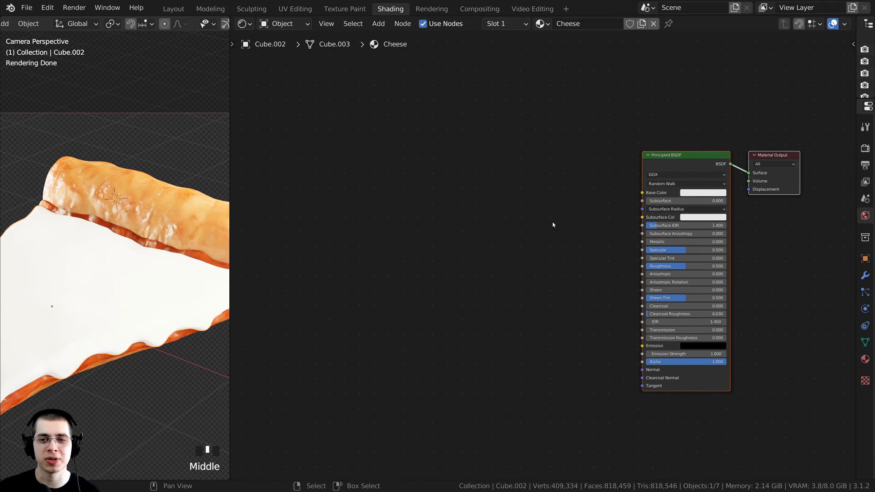
Add a Voronoi Texture node to the Cheese material and place it before the Principled BSDF
key("shift+a")
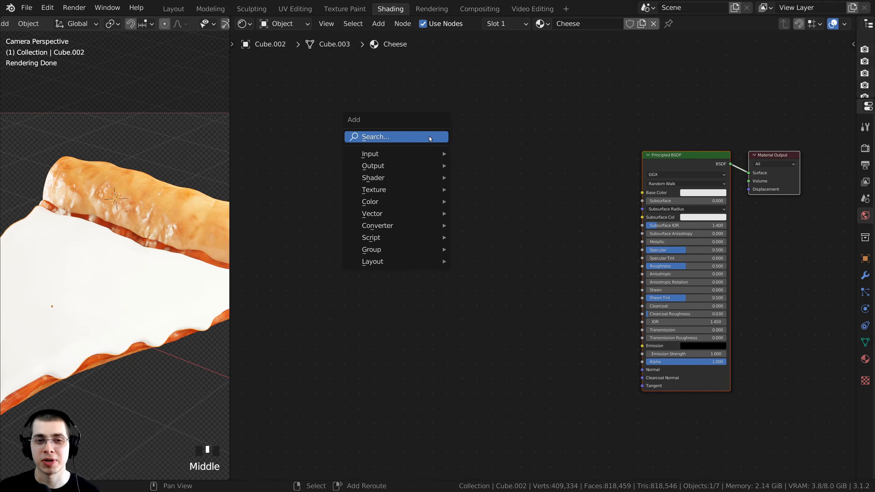
left_click(394, 137)
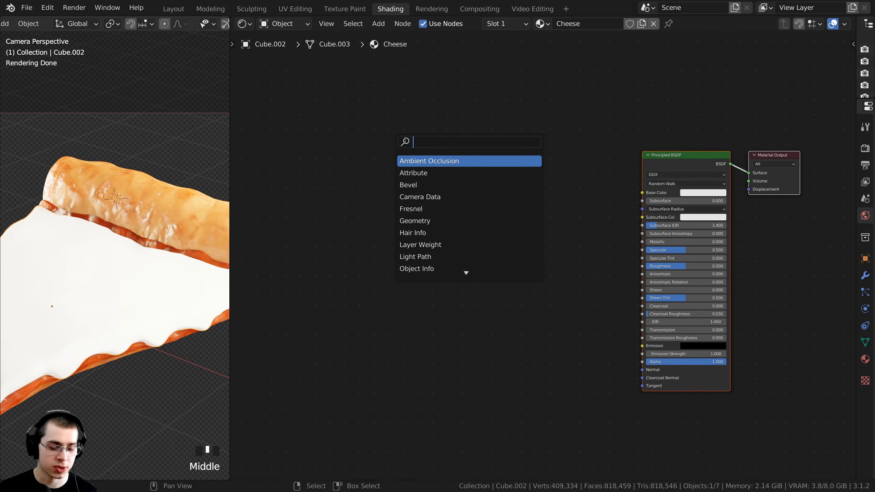
type("vor")
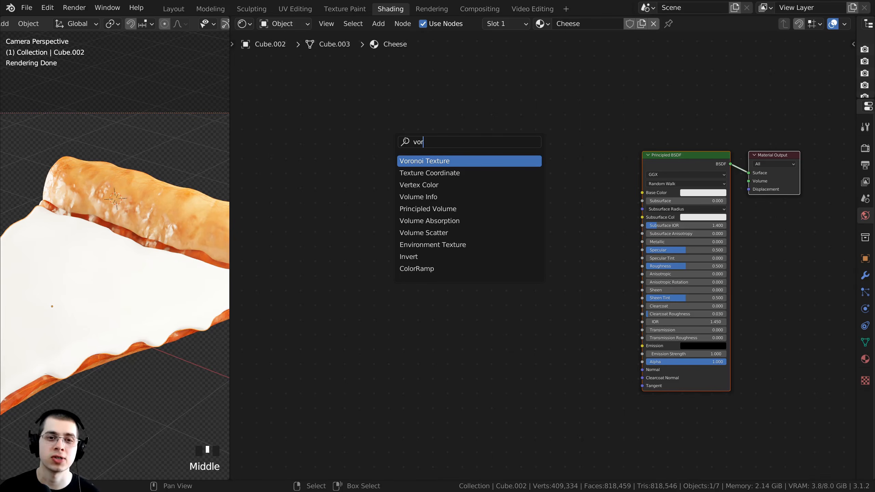
left_click(410, 161)
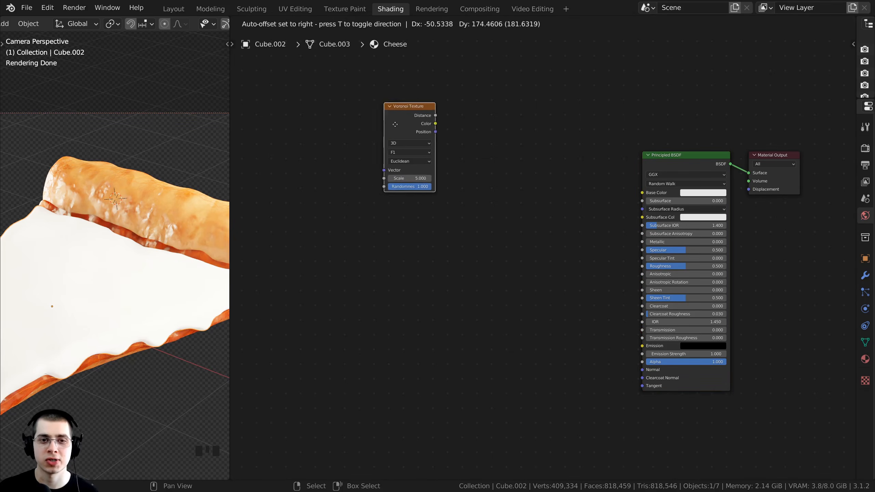
left_click(378, 128)
Preview the Voronoi Texture's Distance output on the cheese and nudge the node closer to the shader
middle_click_drag(378, 127, 480, 169)
left_click(400, 150, "ctrl+shift")
scroll(480, 168, "up", 1)
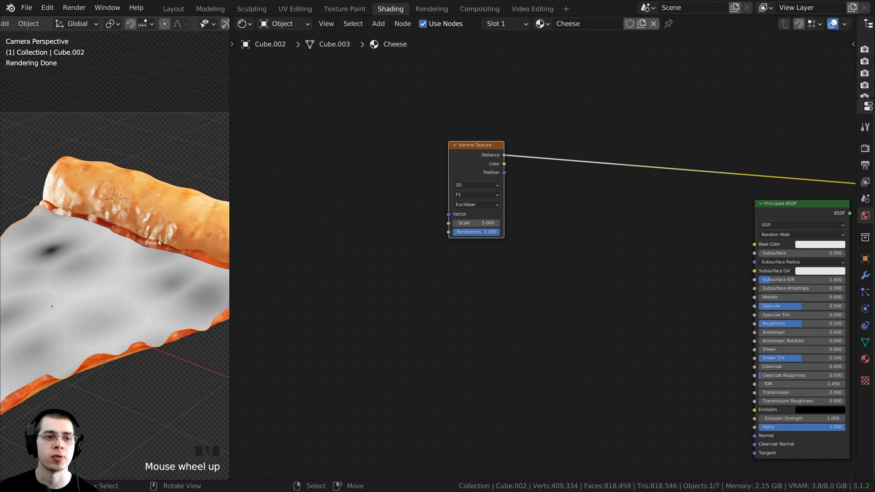
scroll(193, 200, "down", 2)
left_click_drag(482, 161, 496, 160)
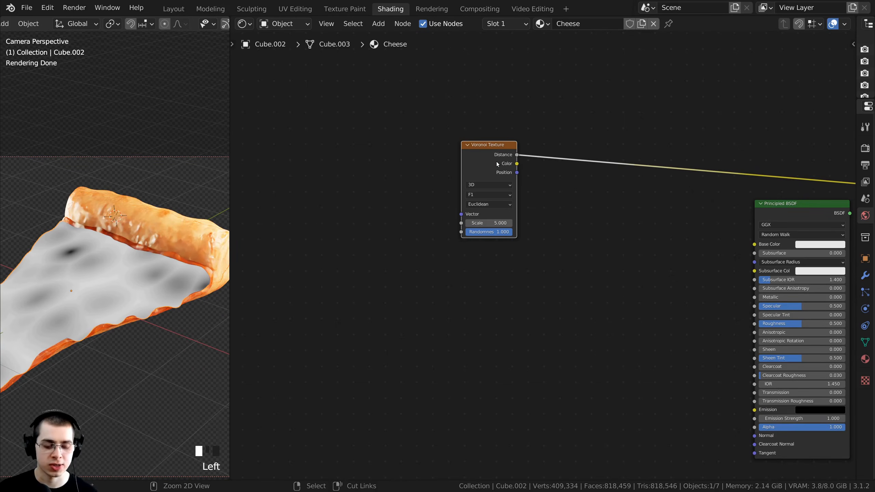
Add connected Texture Coordinate and Mapping nodes to the Voronoi Texture's Vector input and select the Mapping node
key("ctrl+t")
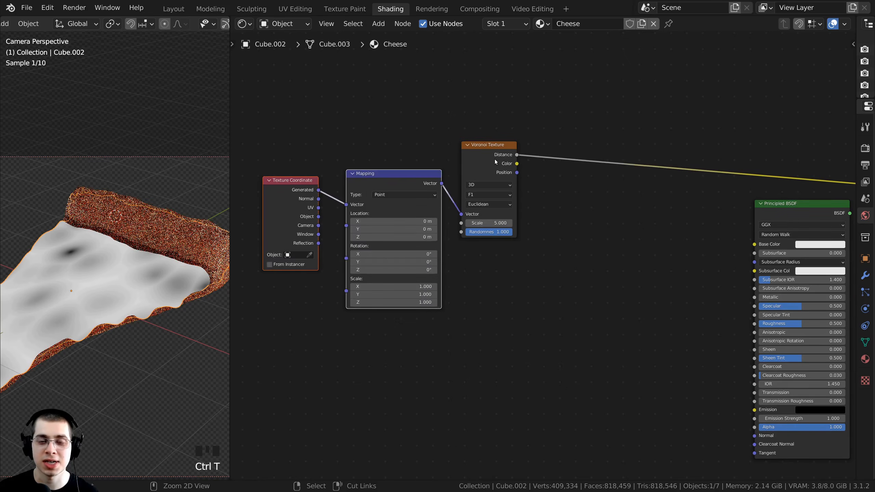
scroll(562, 196, "up", 2)
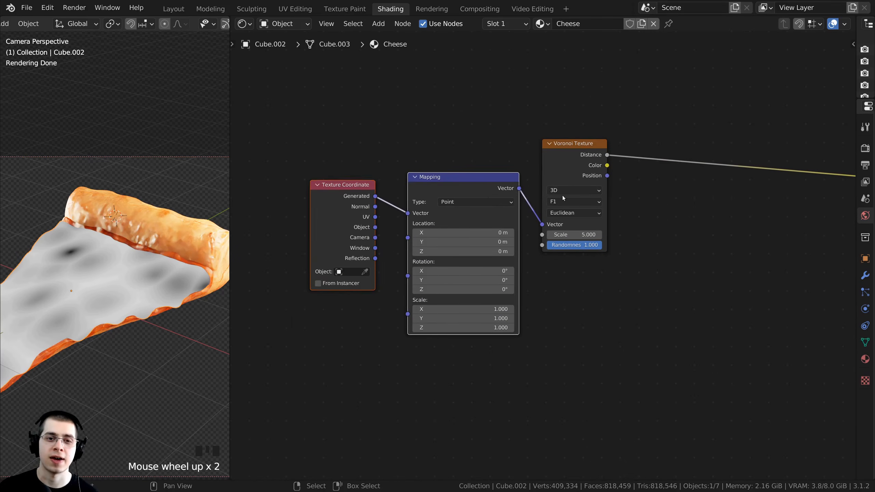
left_click(470, 184)
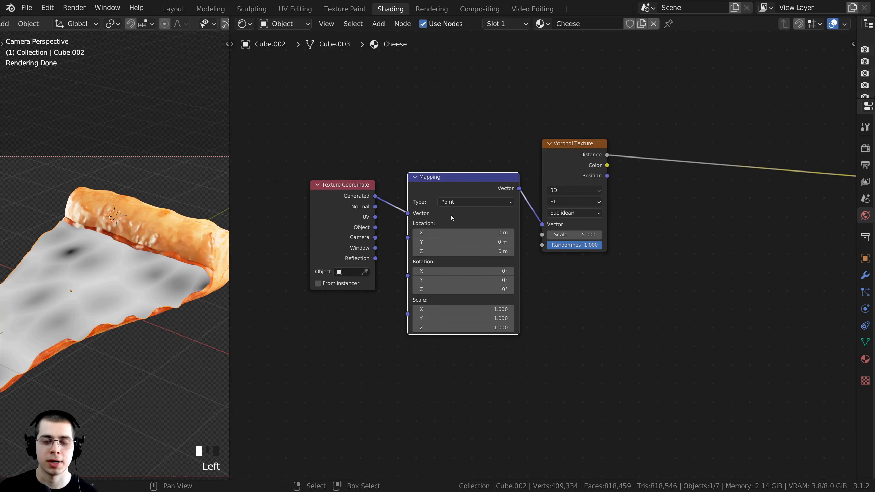
Delete the Mapping node and connect the Texture Coordinate's Object output directly to the Voronoi Texture's Vector input
key("x")
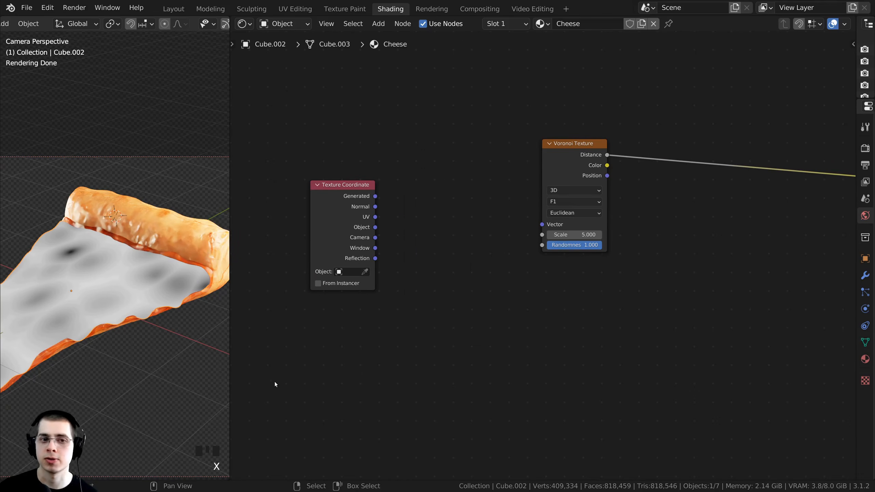
left_click(348, 245)
scroll(348, 245, "up", 2)
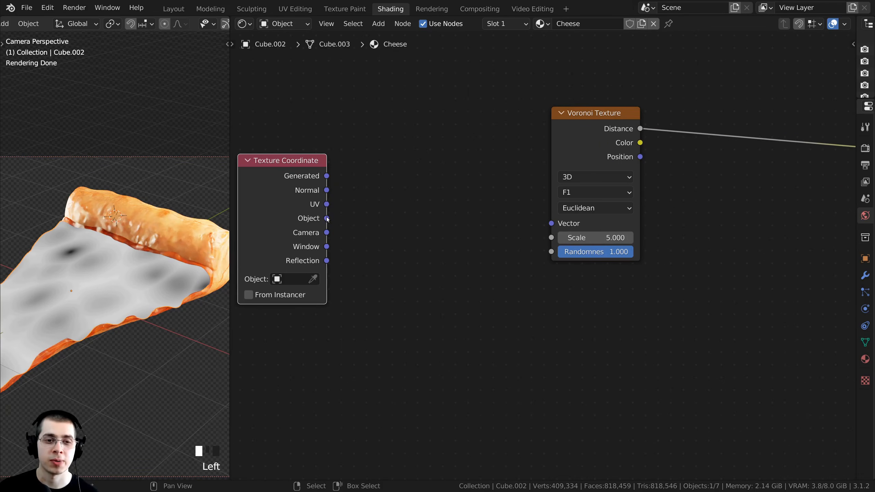
left_click_drag(326, 218, 555, 226)
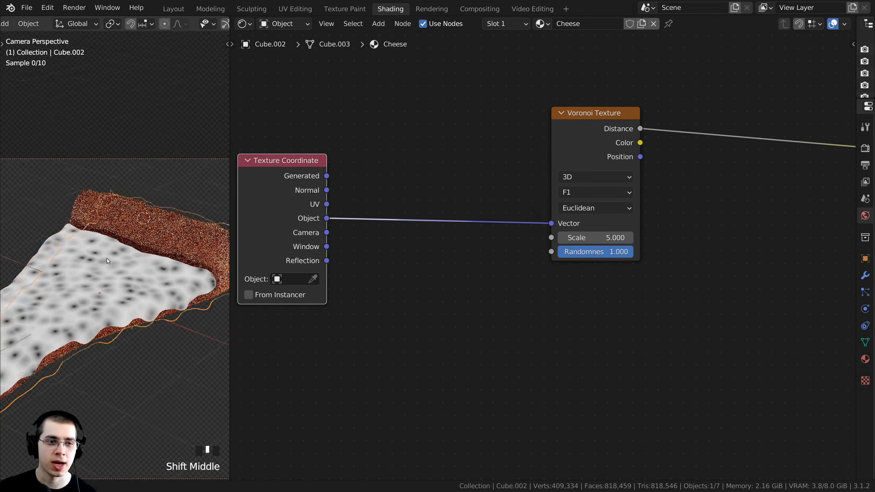
middle_click_drag(107, 258, 154, 273, "shift")
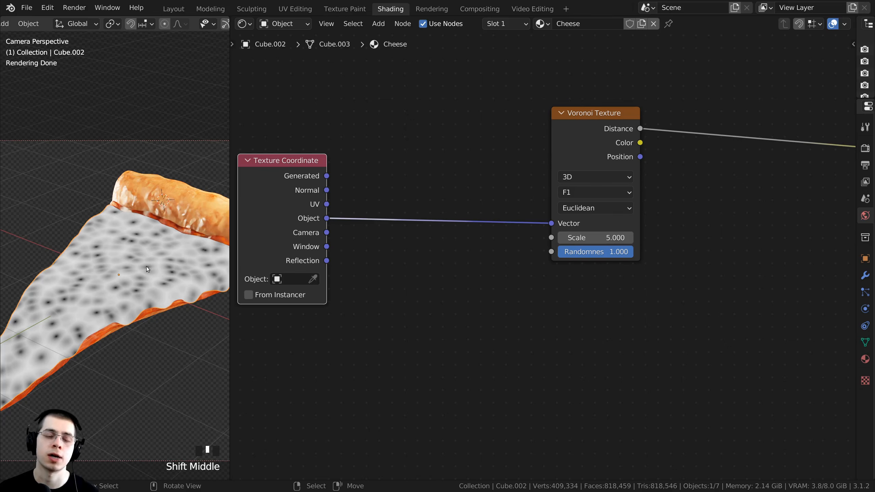
scroll(578, 189, "up", 1)
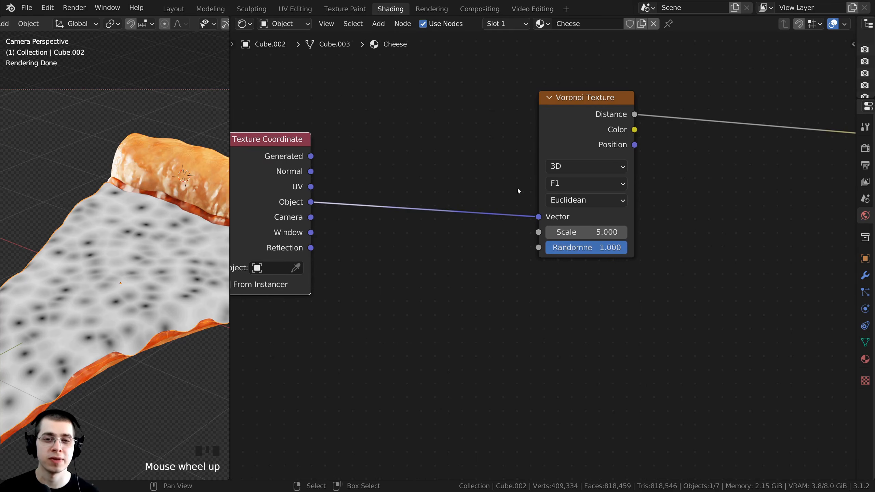
Set the Voronoi Texture's distance metric to Chebychev and its Scale to 3.5
scroll(563, 202, "up", 1)
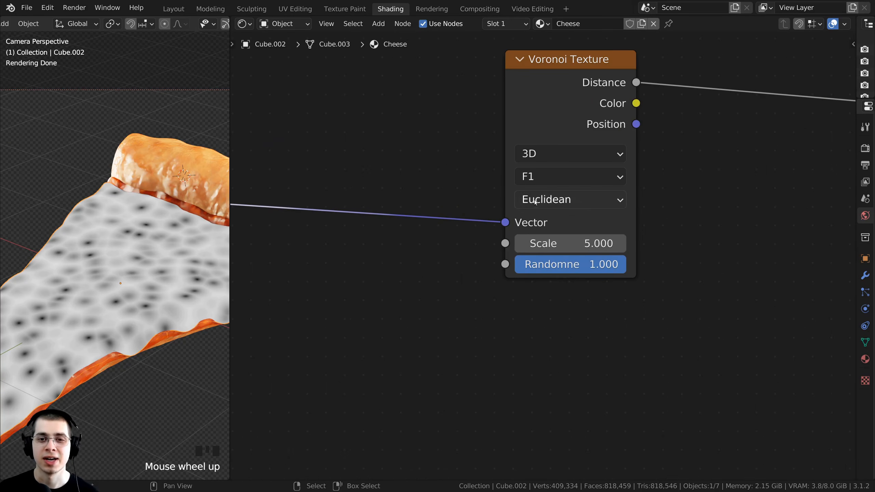
left_click(528, 202)
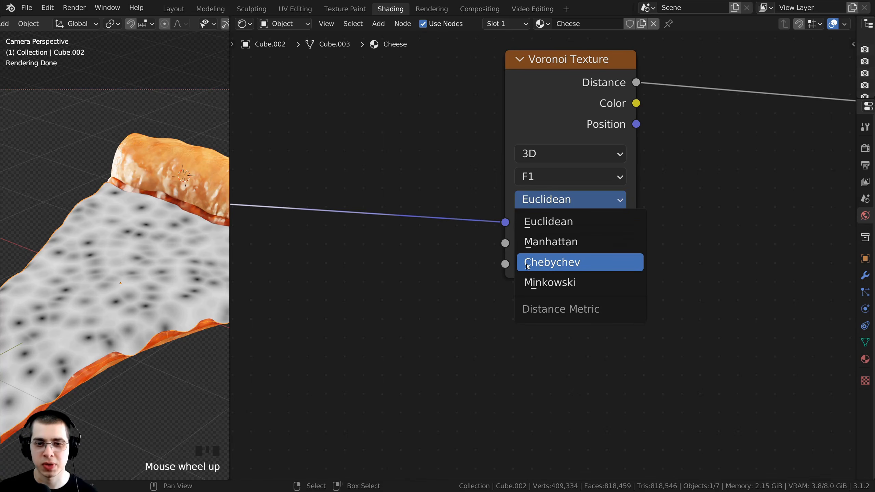
left_click(573, 264)
scroll(556, 247, "down", 1)
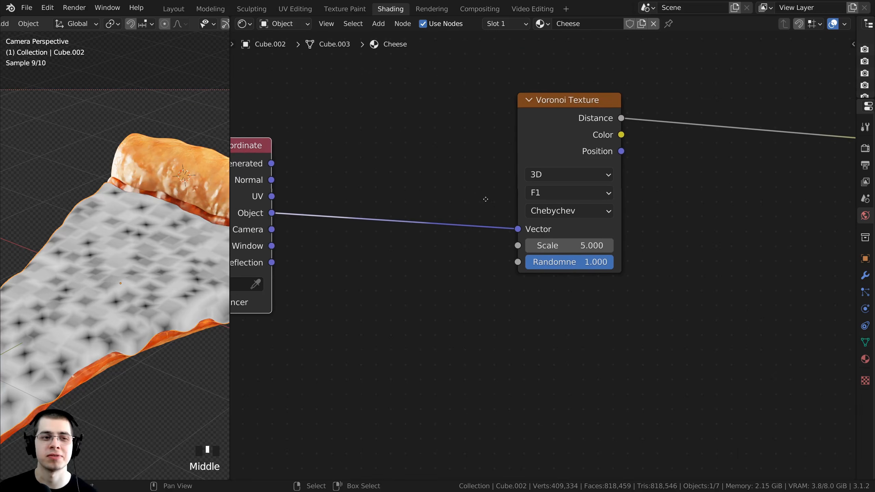
left_click(556, 245)
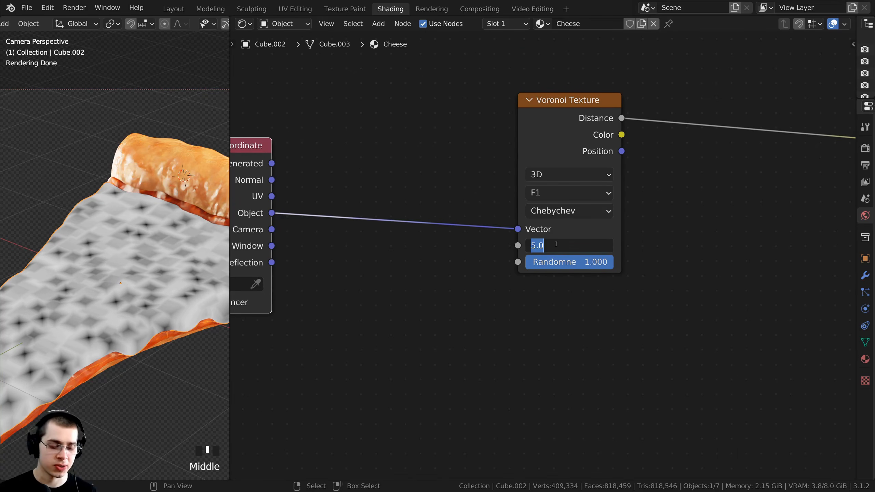
type("3.5")
key("Return")
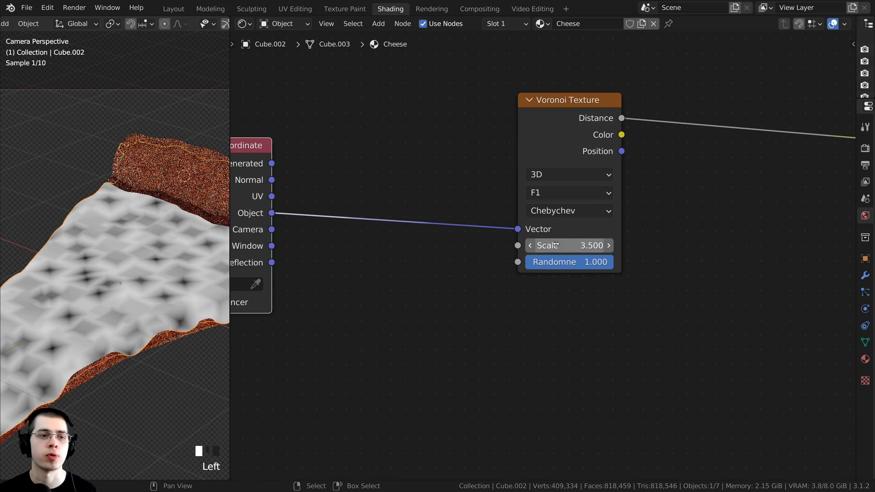
Insert a Noise Texture node between the Texture Coordinate and Voronoi Texture nodes, feeding its Color output into the Voronoi's Vector
middle_click_drag(234, 261, 286, 253)
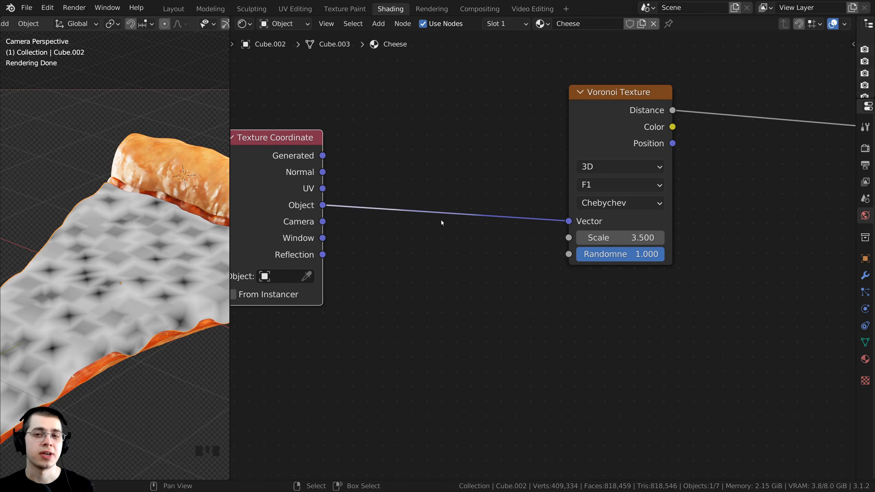
left_click_drag(608, 148, 619, 153)
key("shift+a")
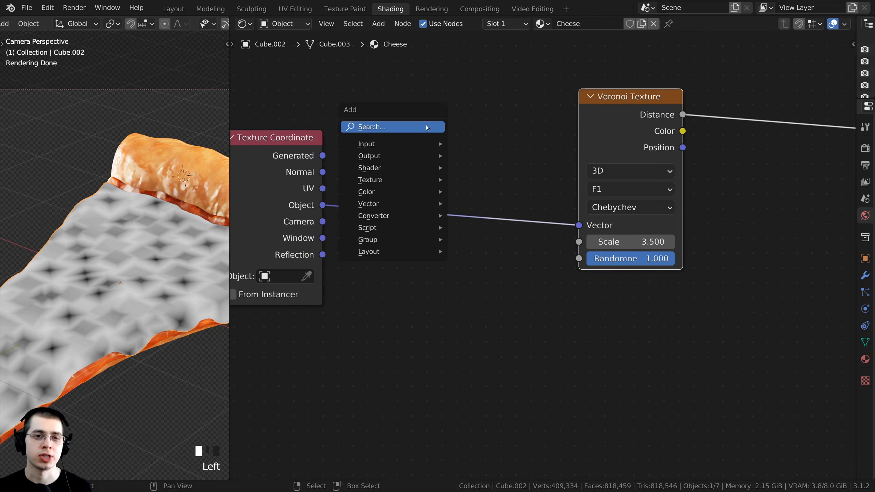
left_click(420, 126)
type("noi")
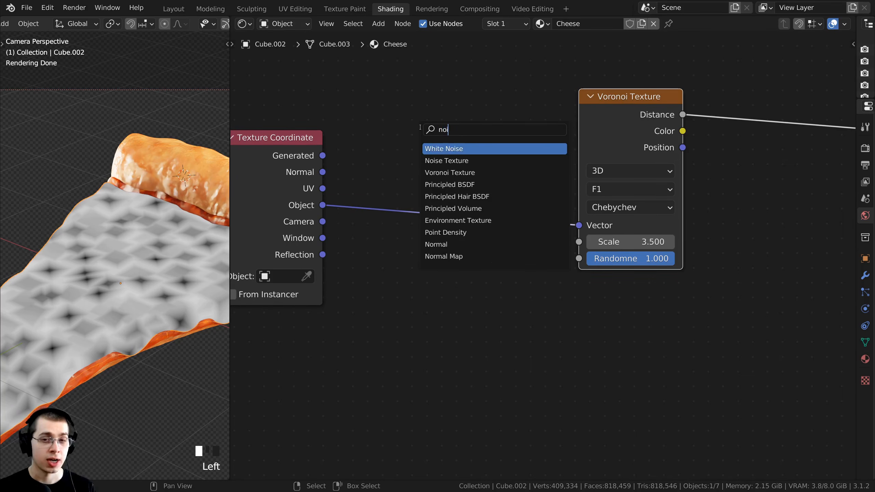
type("sw")
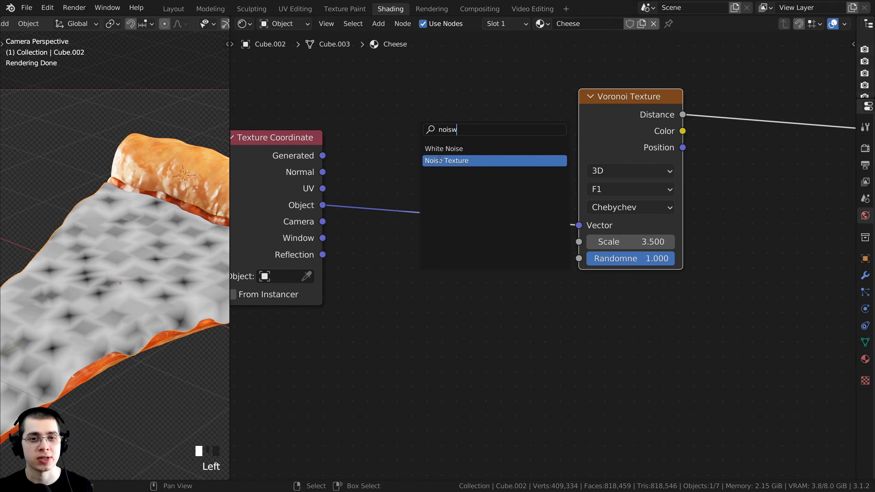
left_click(440, 161)
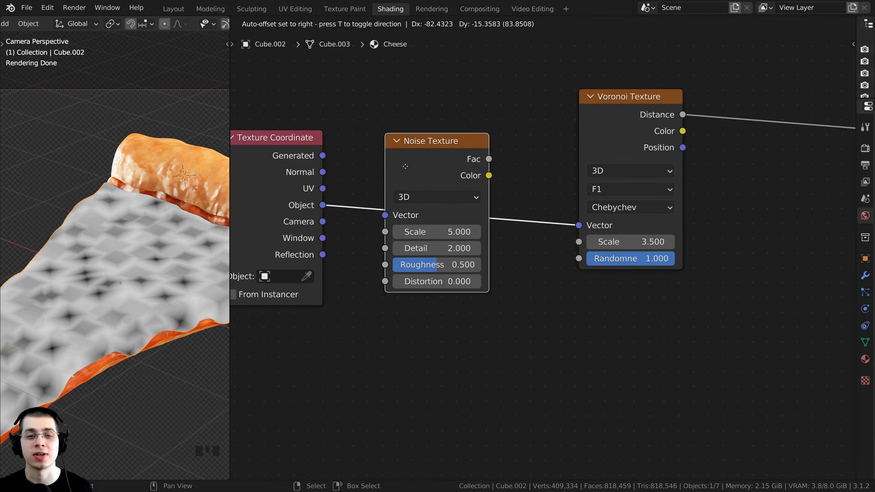
left_click(400, 143)
key("g")
left_click(425, 151)
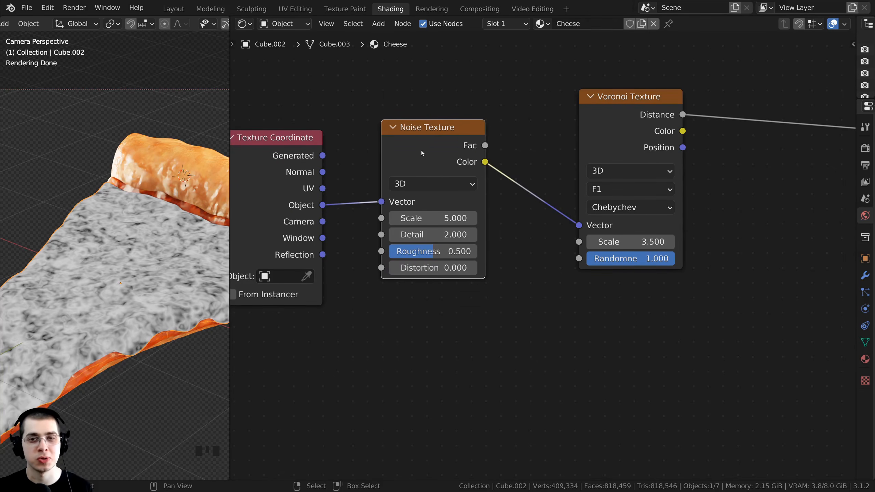
left_click_drag(421, 151, 426, 152)
Set the Noise Texture's Scale to 4 and its Detail to 15
middle_click_drag(182, 229, 85, 273, "shift")
scroll(91, 222, "up", 3)
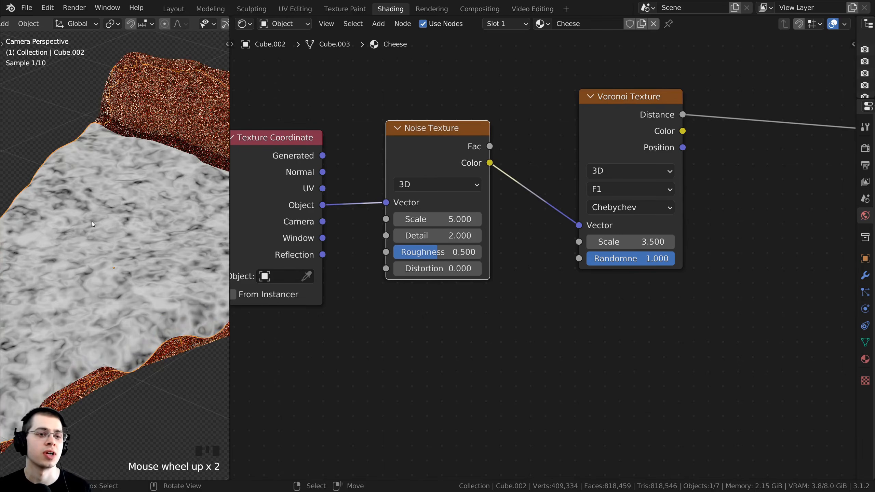
scroll(381, 224, "up", 3)
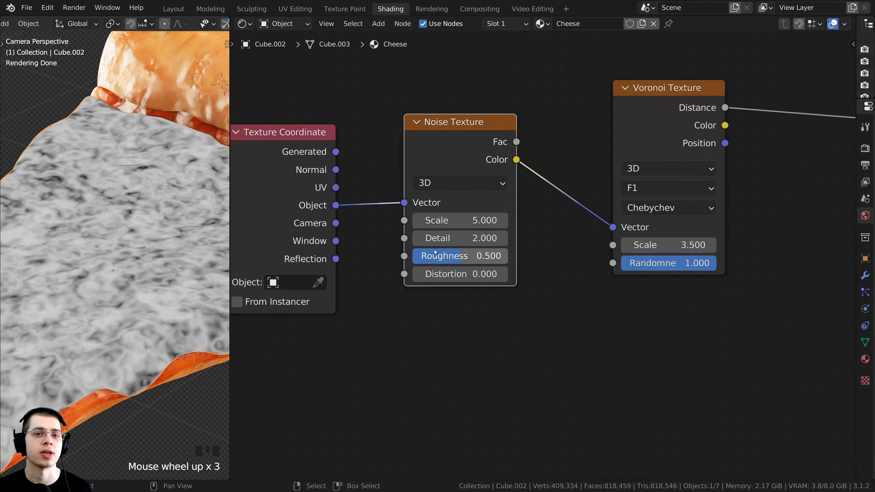
left_click(460, 218)
type("4")
left_click(454, 151)
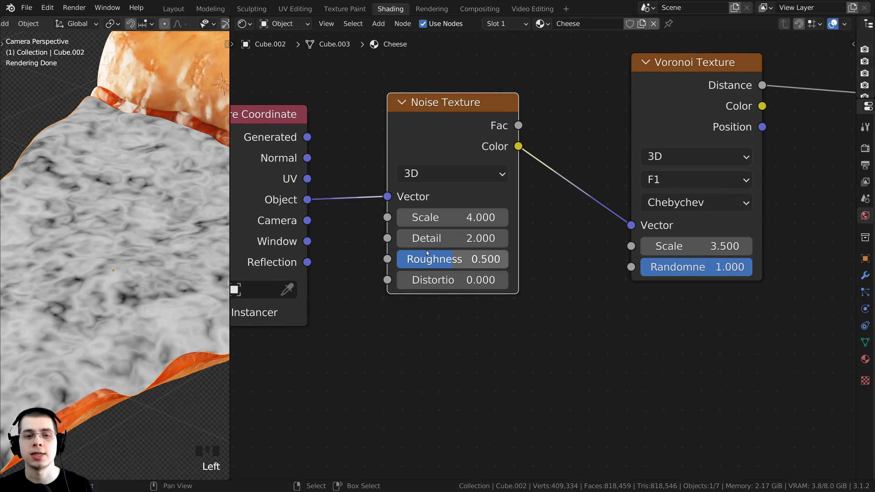
left_click_drag(454, 238, 482, 238)
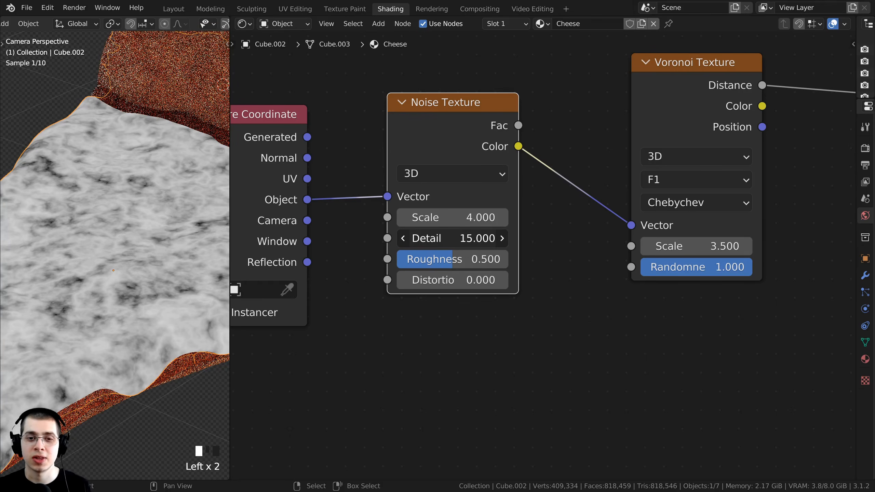
Insert a ColorRamp node on the Voronoi Texture's Distance output link and place it beside the Voronoi node
middle_click_drag(138, 279, 135, 243, "shift")
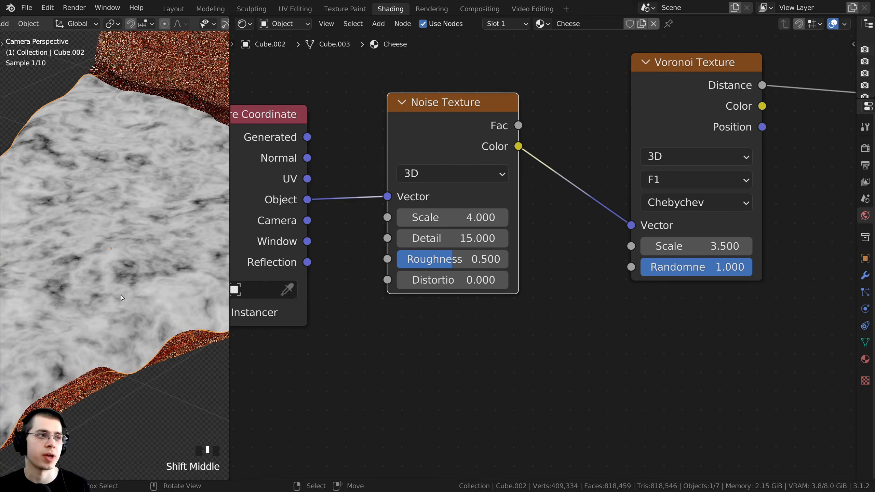
scroll(403, 262, "down", 2)
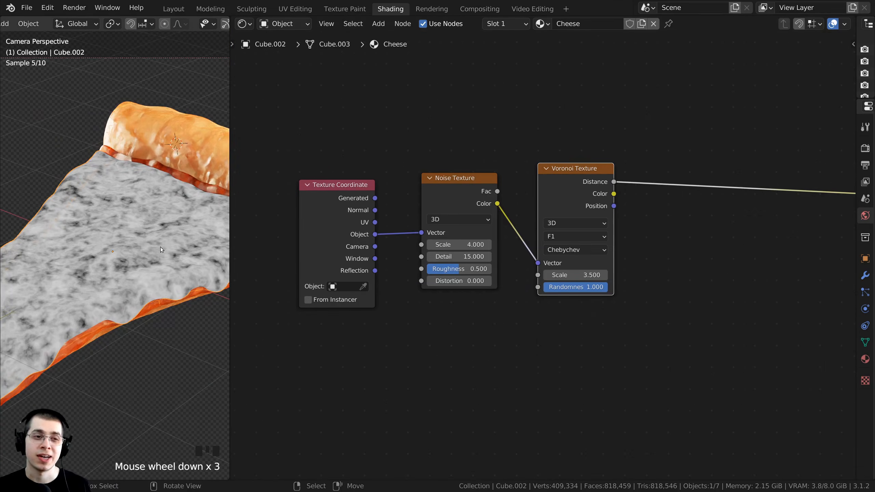
scroll(165, 242, "up", 2)
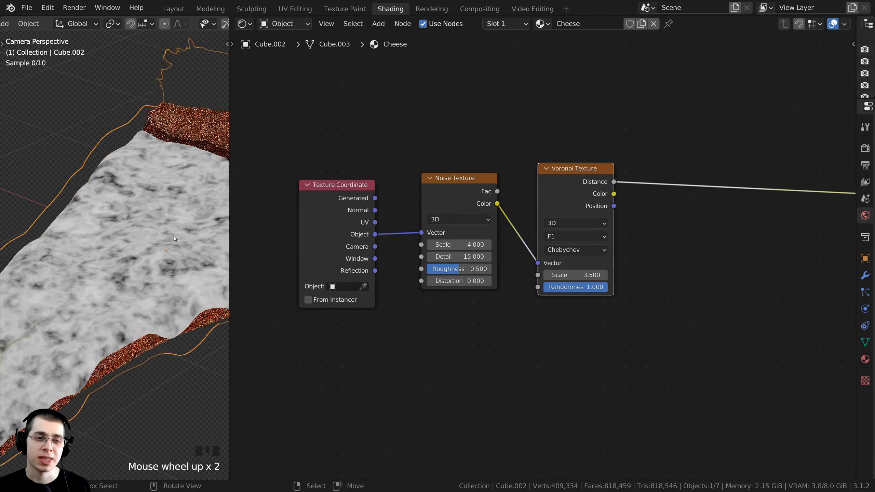
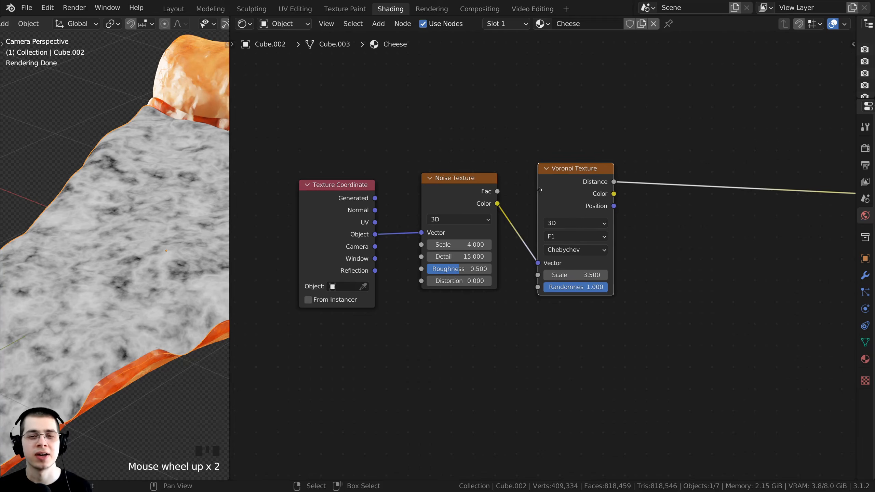
middle_click_drag(540, 191, 454, 192)
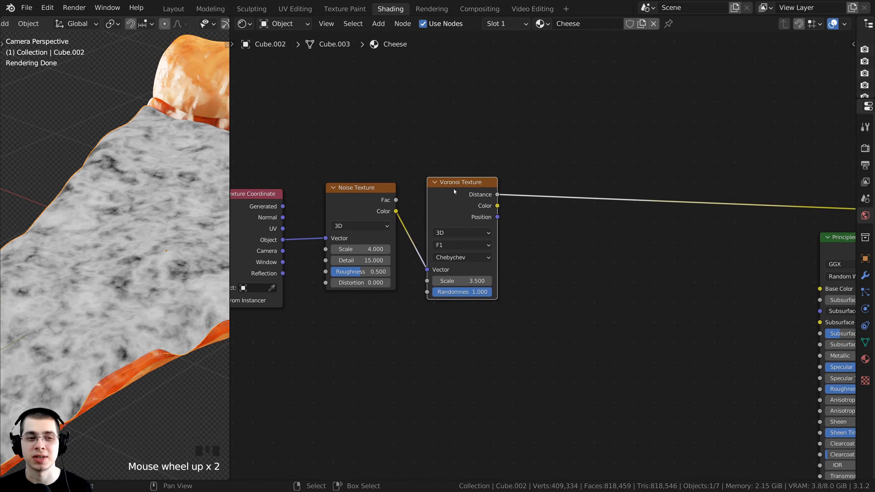
key("shift+a")
left_click(511, 128)
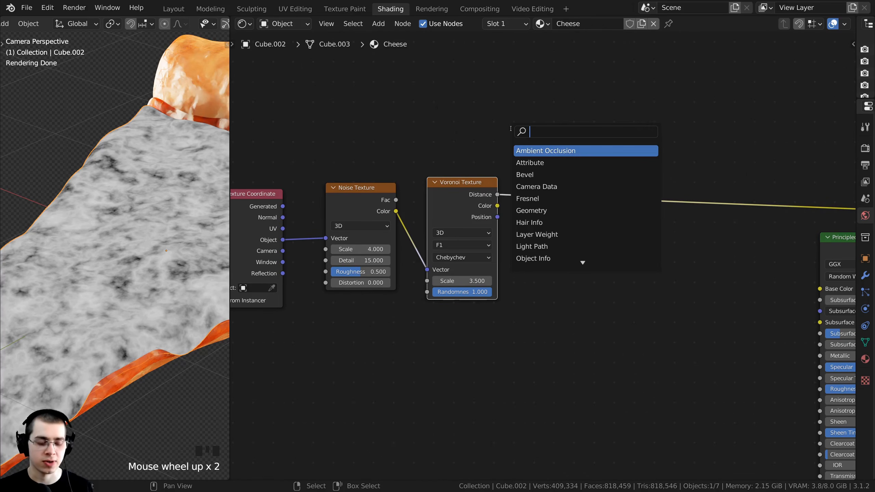
type("col")
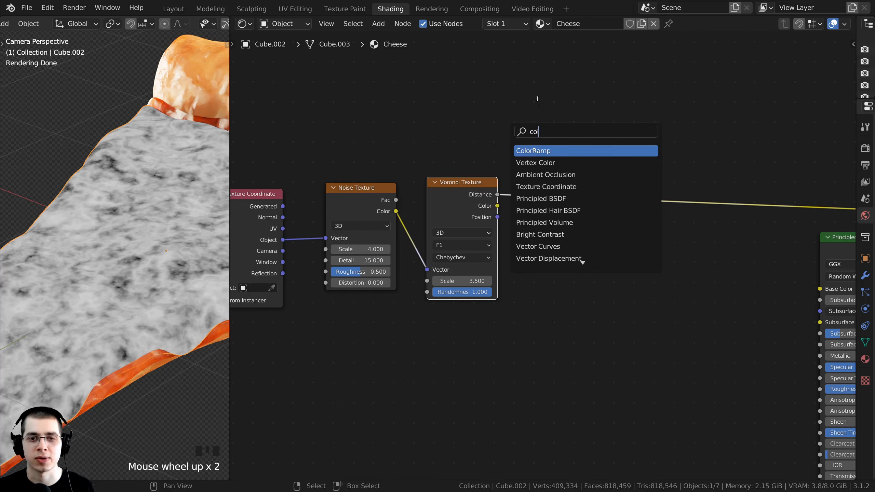
left_click(534, 151)
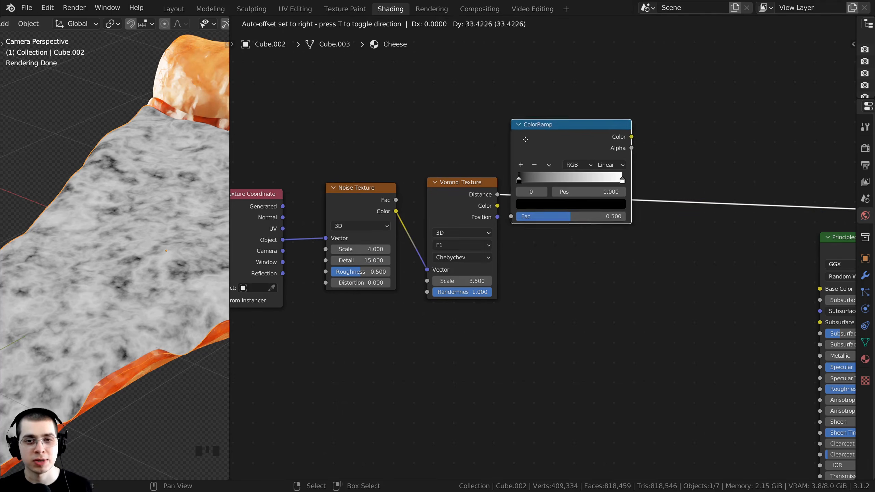
left_click(549, 178)
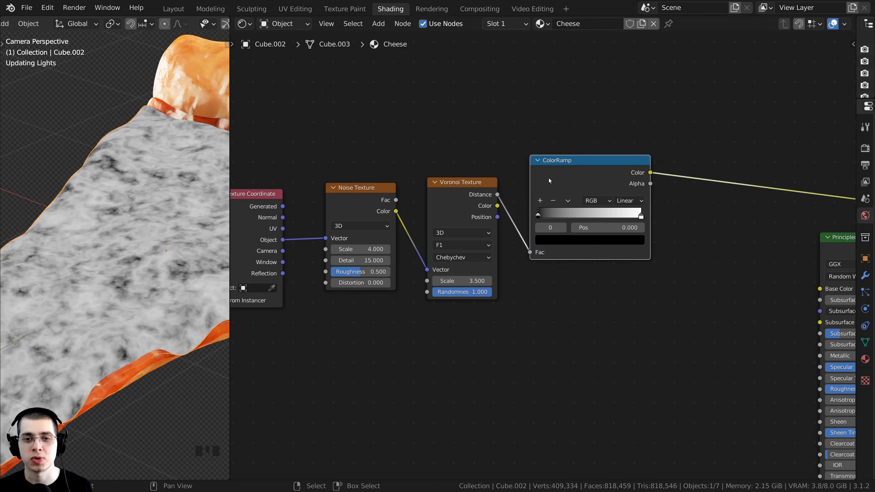
left_click_drag(549, 178, 538, 187)
Move the ColorRamp's black stop to about 0.065 and its white stop to about 0.239
scroll(543, 196, "up", 3)
middle_click_drag(543, 196, 515, 194)
scroll(515, 196, "up", 7)
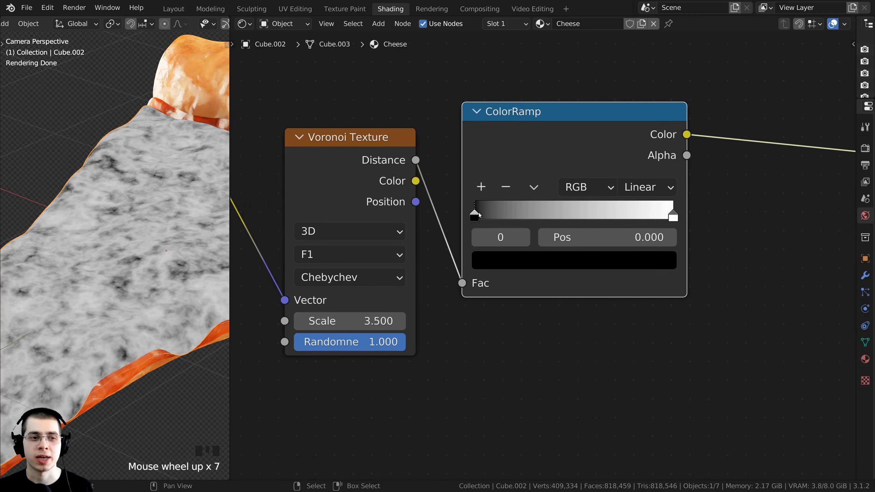
left_click_drag(479, 215, 494, 215)
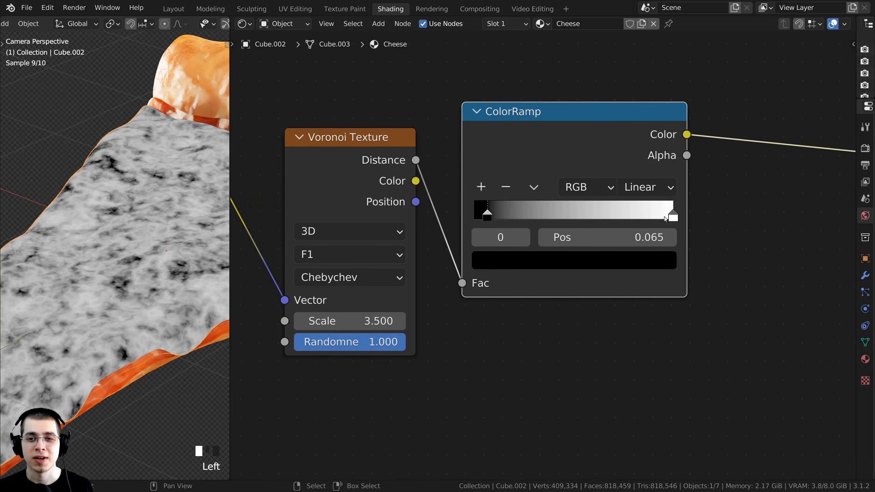
left_click_drag(668, 216, 522, 217)
middle_click_drag(186, 206, 137, 212, "shift")
scroll(138, 212, "up", 1, "shift")
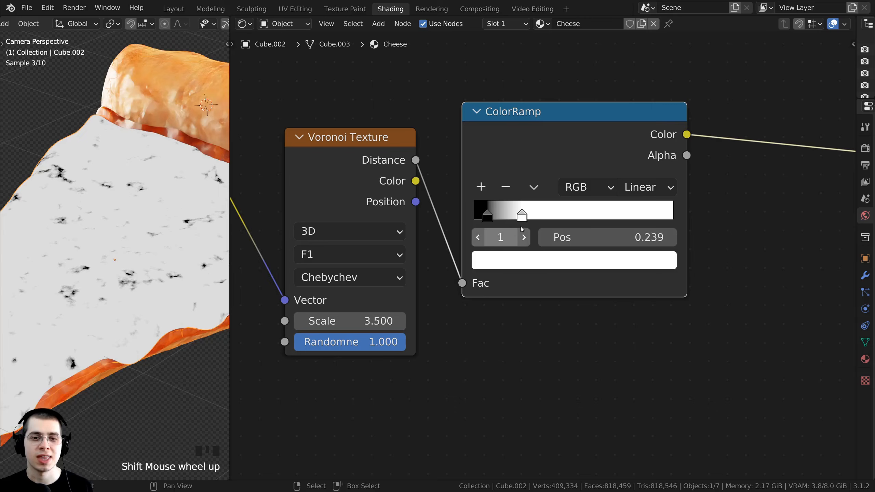
Fine-tune the ColorRamp's white stop to about 0.223 while checking the dark spots on the cheese
left_click_drag(521, 215, 519, 216)
scroll(138, 223, "up", 3)
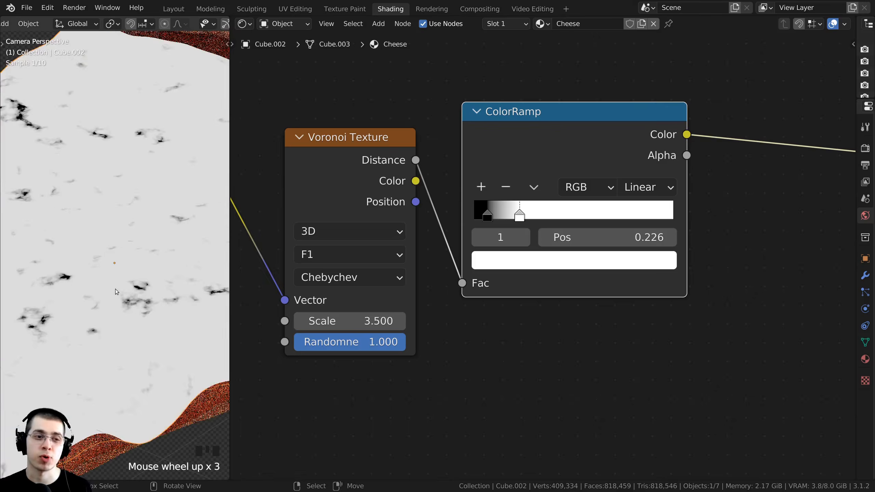
middle_click_drag(115, 289, 95, 113, "shift")
scroll(68, 192, "down", 2)
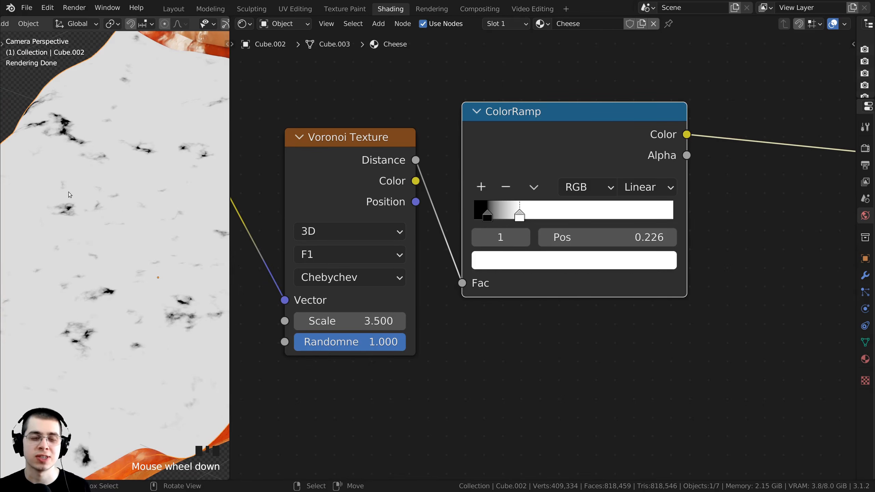
left_click_drag(518, 216, 528, 216)
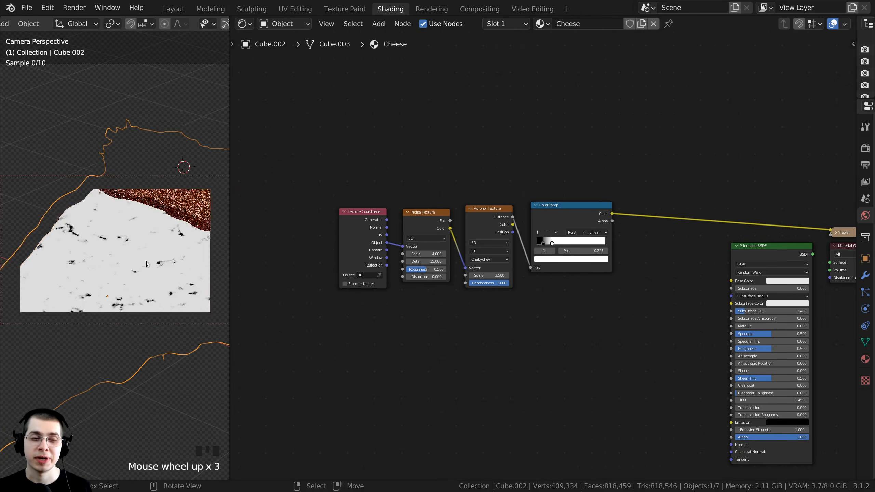
Add a Frame node above the cheese's texture node chain
scroll(496, 351, "down", 3)
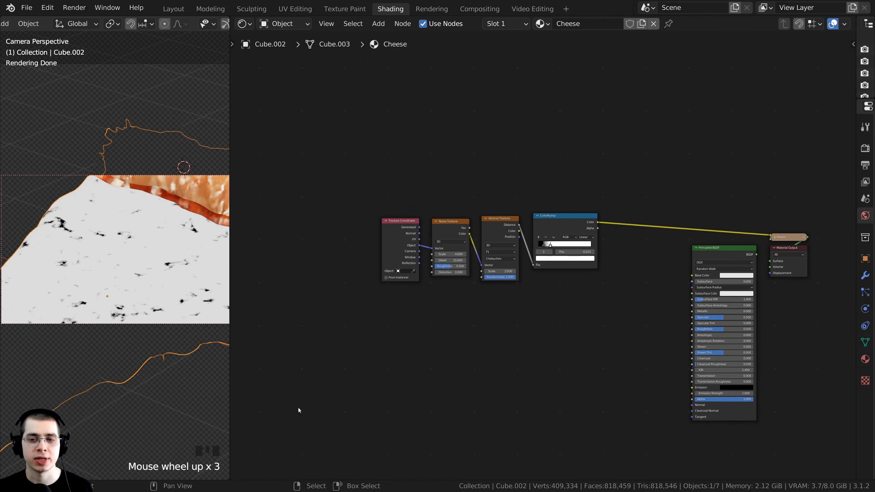
scroll(513, 271, "up", 3)
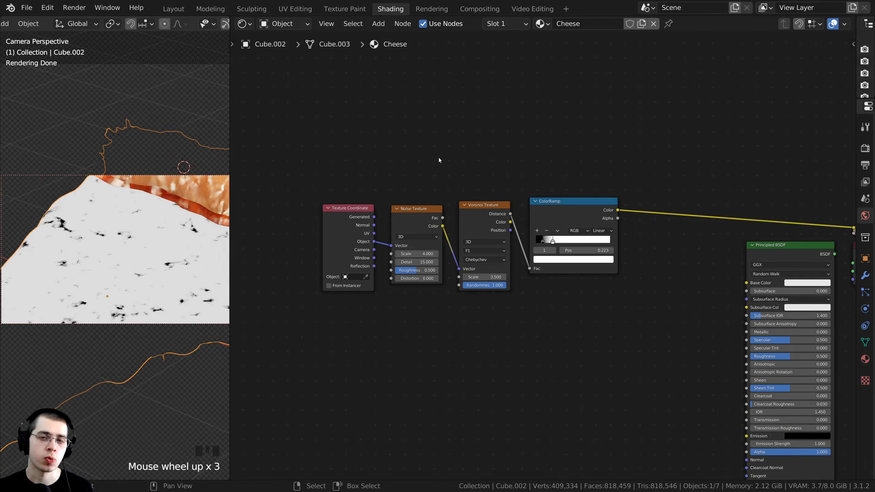
middle_click_drag(474, 162, 492, 165)
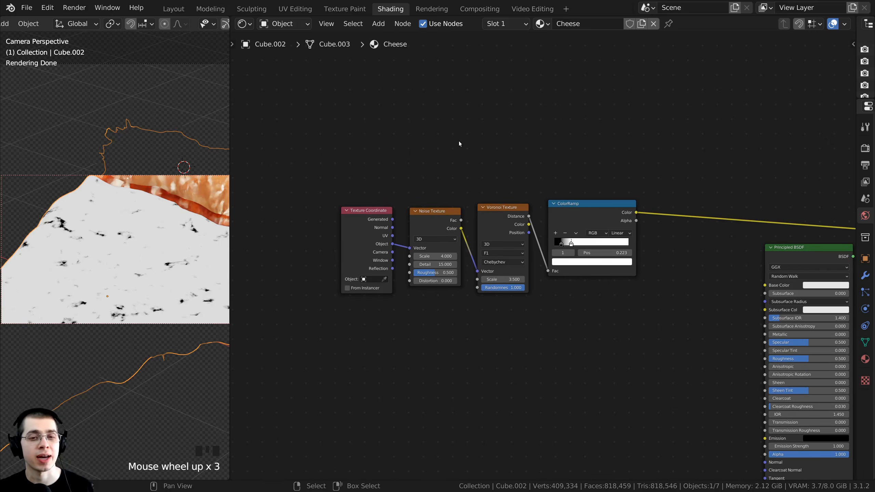
scroll(466, 143, "up", 1)
key("shift+a")
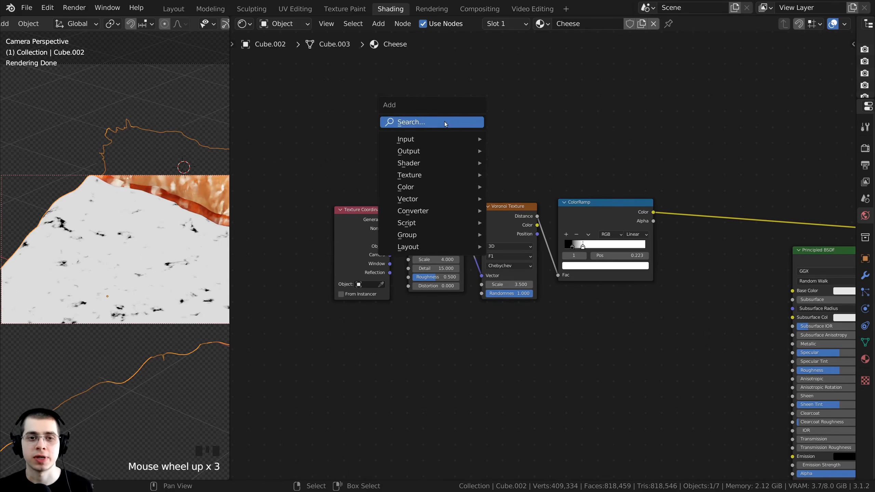
left_click(397, 119)
type("fram")
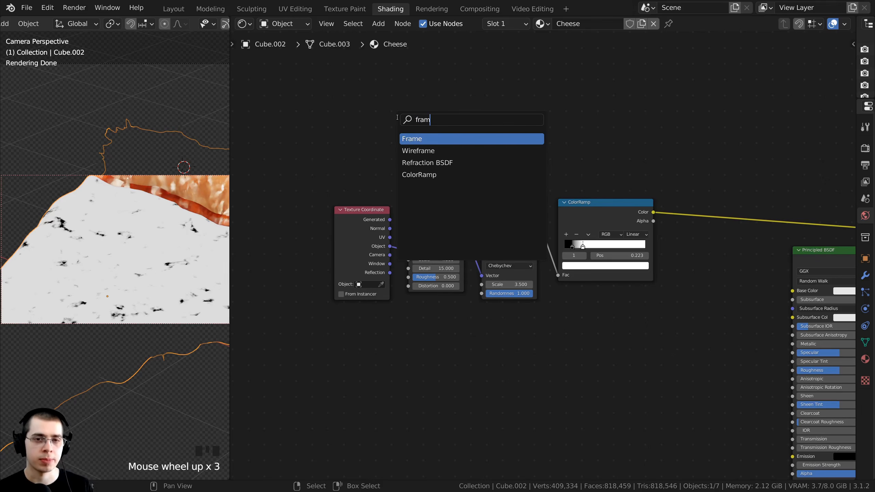
left_click(423, 138)
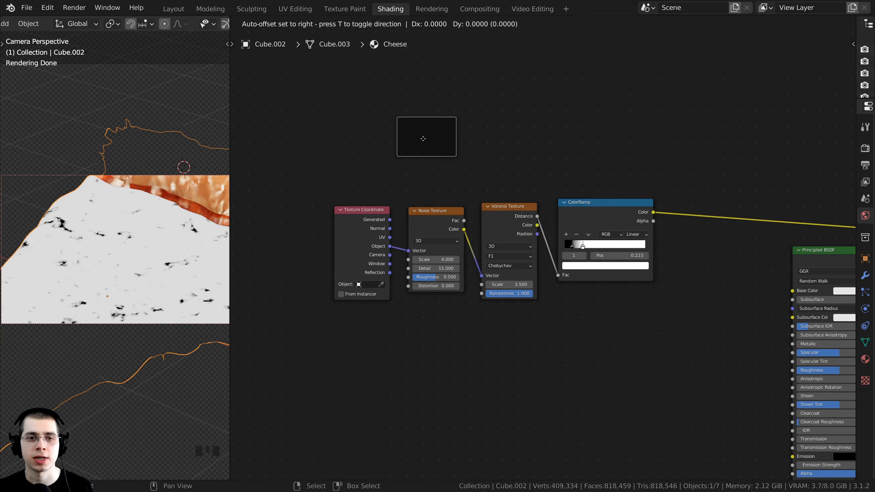
left_click(430, 147)
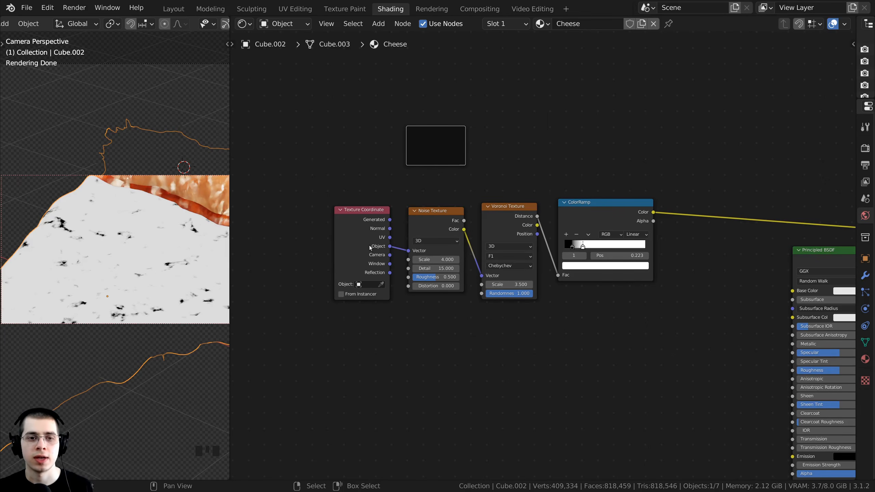
Put the Texture Coordinate, Noise Texture, Voronoi Texture and ColorRamp nodes together into the new frame
key("alt+a")
key("b")
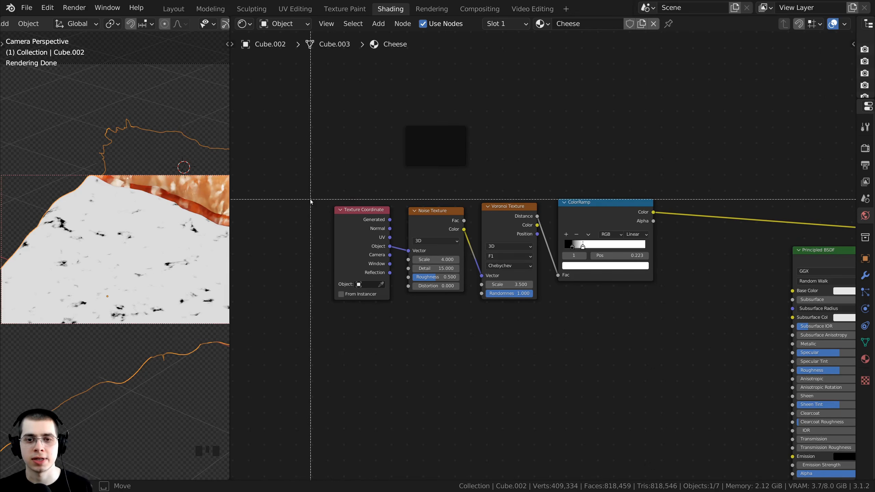
left_click_drag(310, 199, 640, 365)
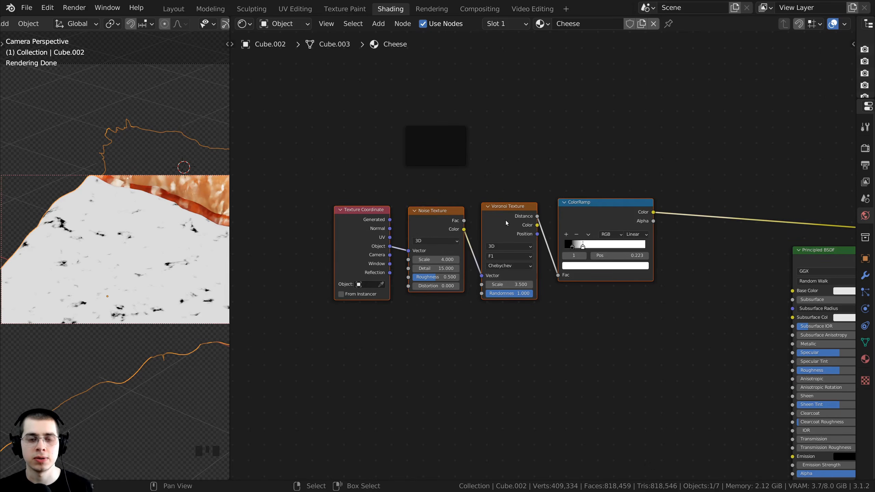
left_click_drag(498, 222, 430, 147)
left_click_drag(385, 118, 409, 184)
scroll(456, 210, "up", 1)
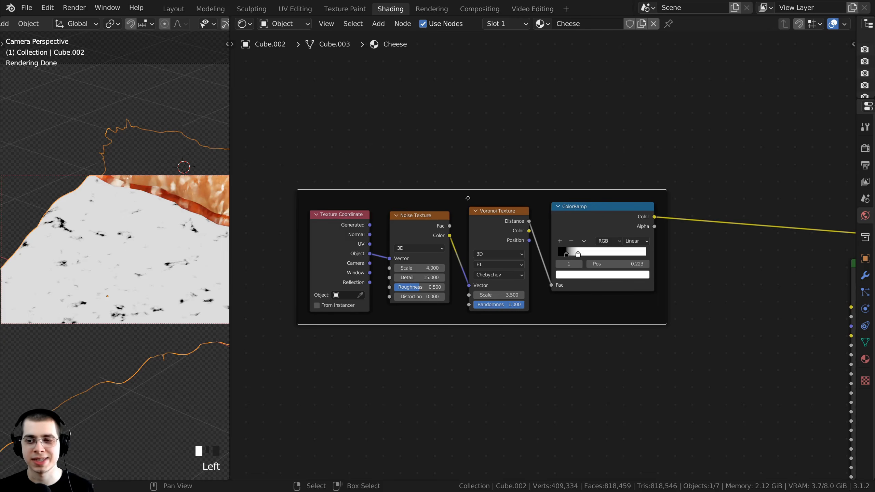
Label the frame "Burnt" and shift it slightly to make room in the node tree
key("n")
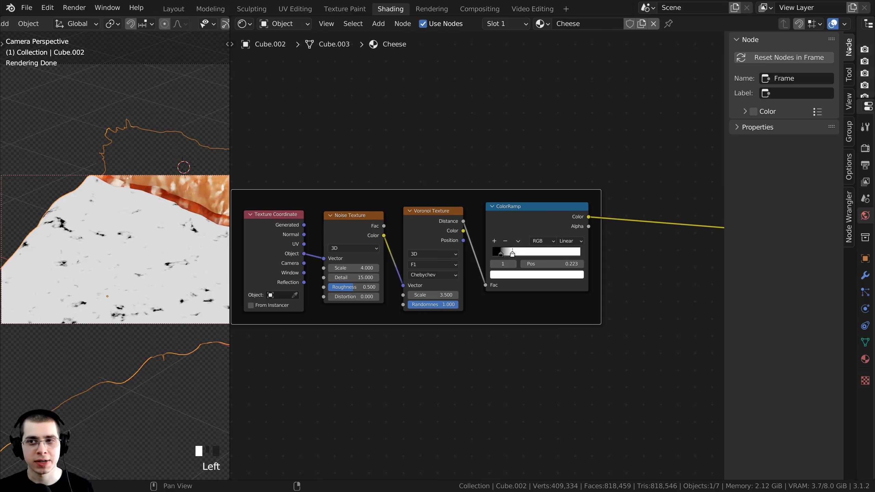
double_click(794, 92)
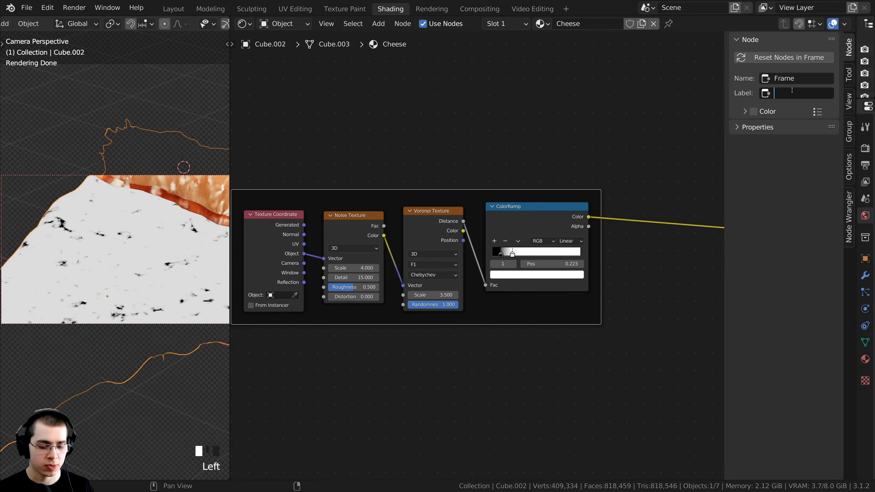
type("Burnt")
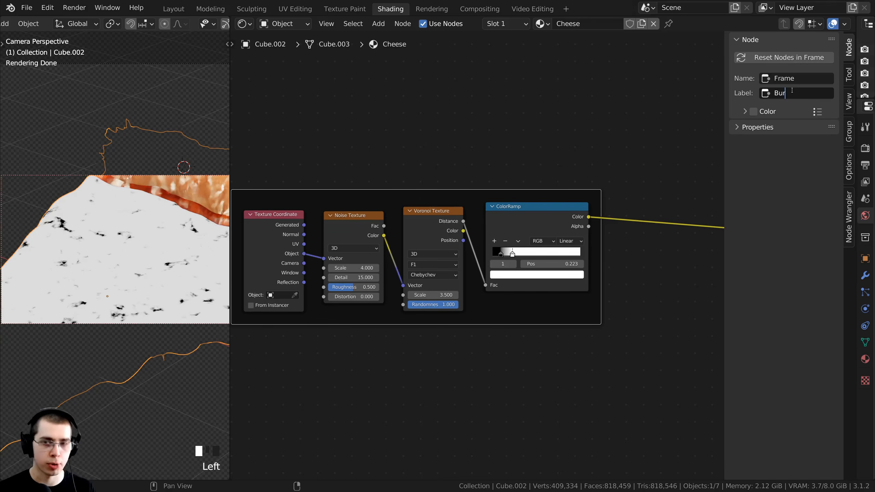
key("Return")
left_click_drag(431, 196, 470, 186)
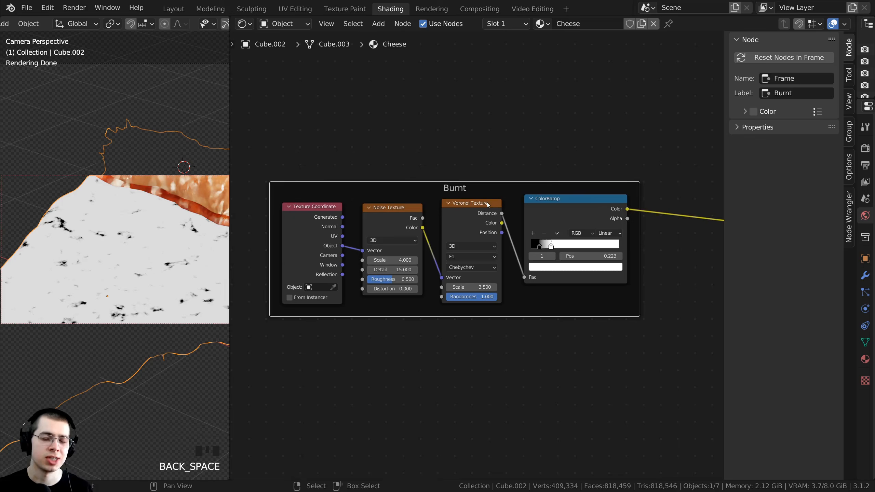
scroll(526, 297, "down", 2)
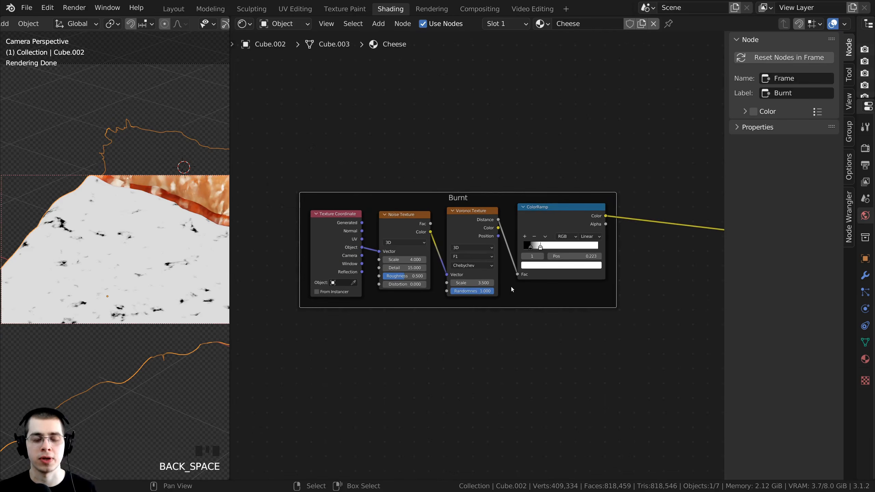
key("n")
scroll(462, 175, "down", 1)
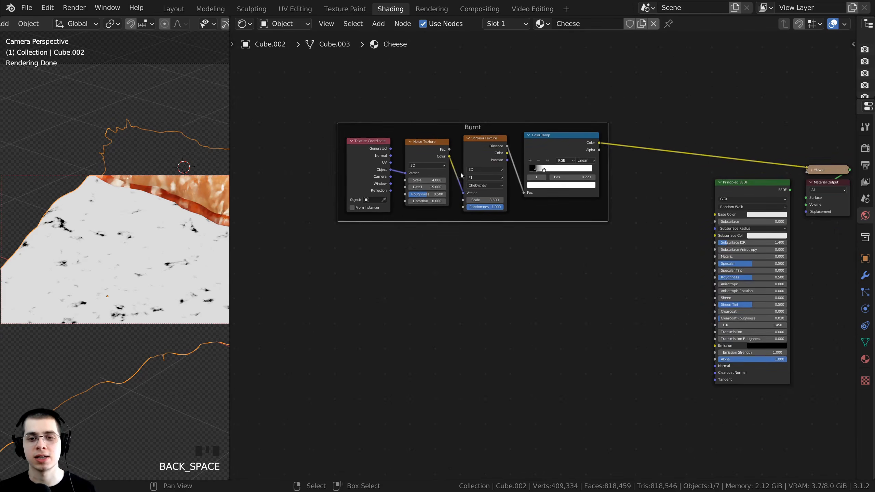
left_click_drag(454, 131, 437, 132)
middle_click_drag(565, 269, 605, 241)
scroll(603, 240, "up", 1)
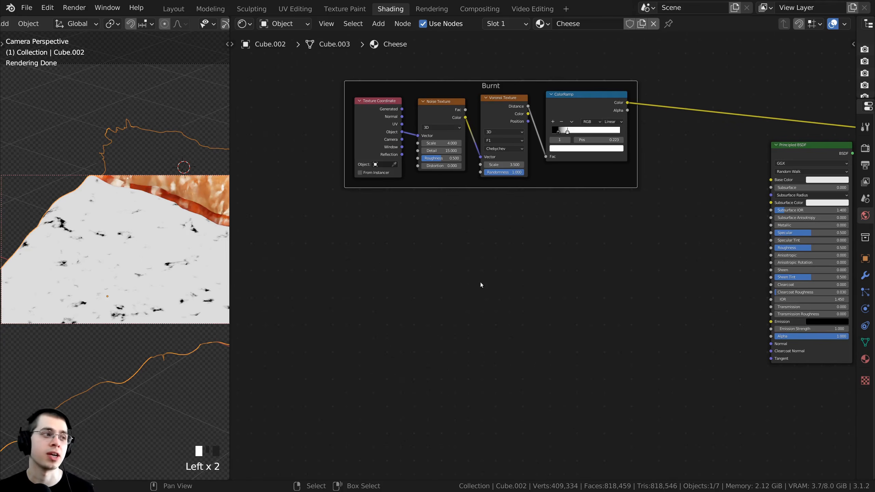
Add a second Voronoi Texture node in the free space below the Burnt frame
scroll(482, 221, "down", 2)
key("shift+a")
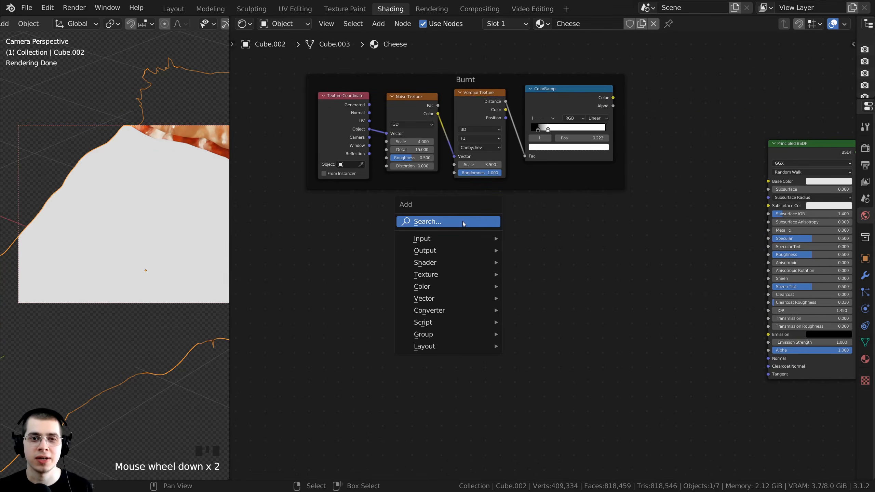
left_click(462, 222)
type("vor")
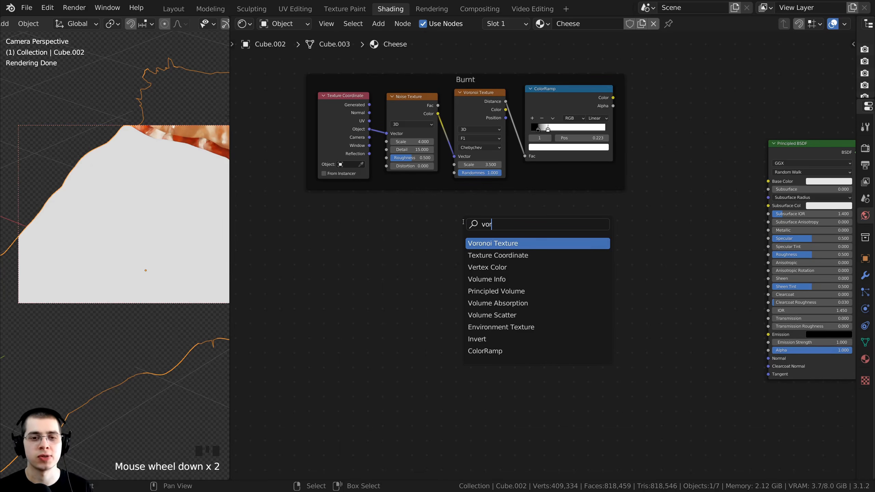
left_click(490, 243)
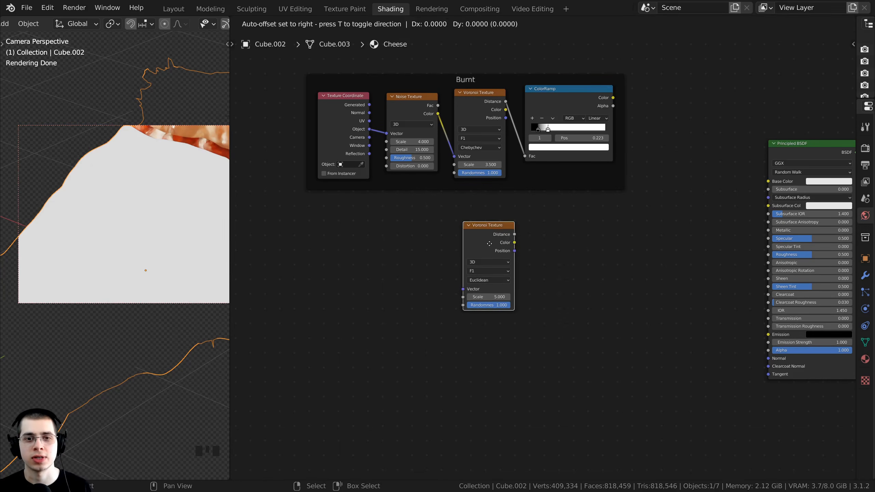
left_click(473, 243)
scroll(476, 242, "up", 1)
middle_click_drag(445, 363, 476, 360)
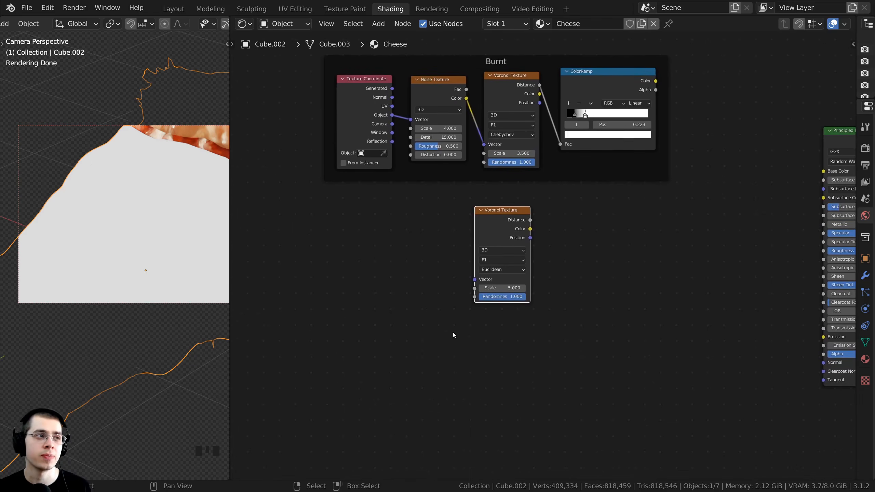
scroll(510, 248, "up", 1)
middle_click_drag(510, 247, 553, 254)
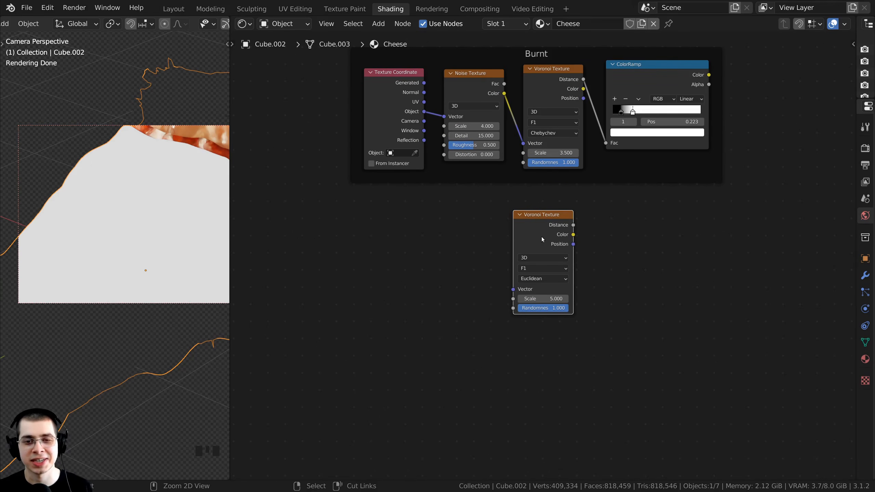
Attach Texture Coordinate and Mapping nodes to the new Voronoi Texture and move the Texture Coordinate node aside
key("ctrl+t")
scroll(435, 422, "up", 2)
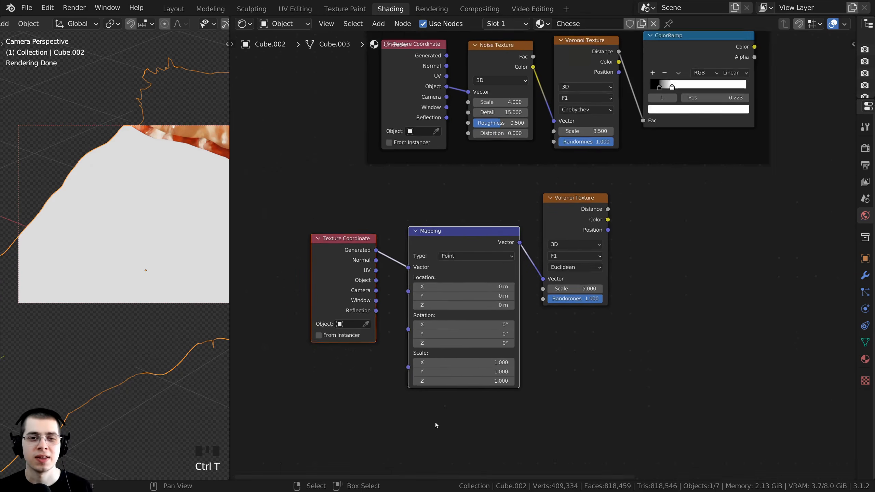
left_click_drag(308, 282, 294, 244)
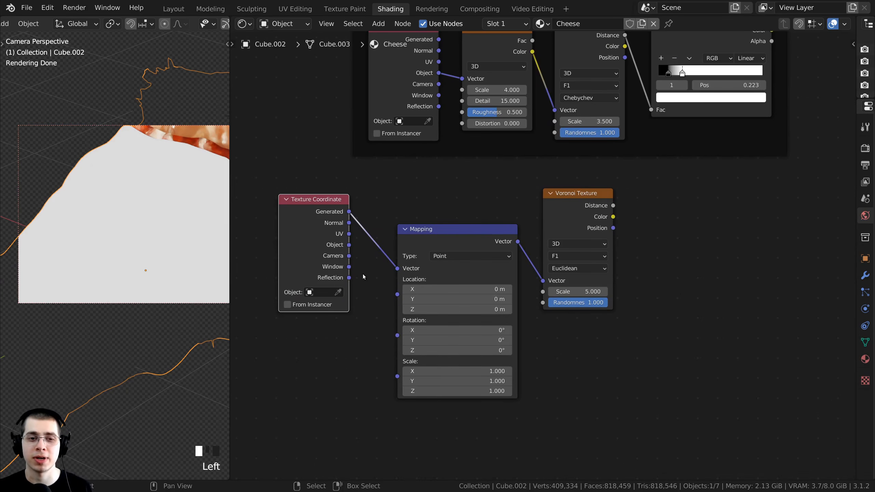
Link the new Texture Coordinate's Object output directly to the Voronoi's Vector input and delete the Mapping node
left_click_drag(349, 245, 543, 281)
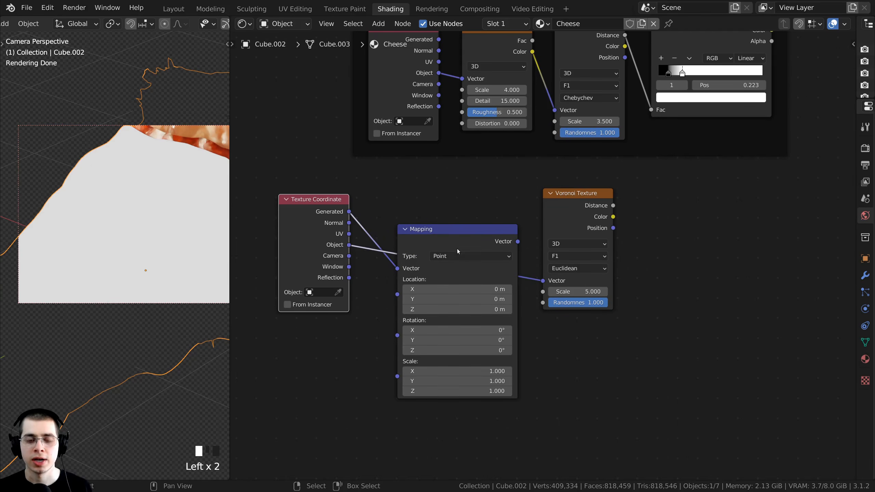
left_click_drag(458, 243, 456, 254)
key("x")
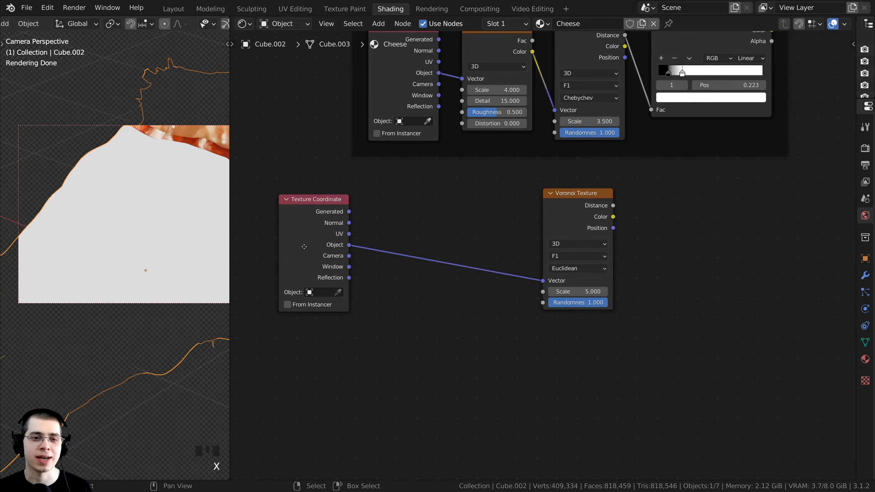
left_click_drag(303, 247, 339, 268)
middle_click_drag(513, 252, 473, 274)
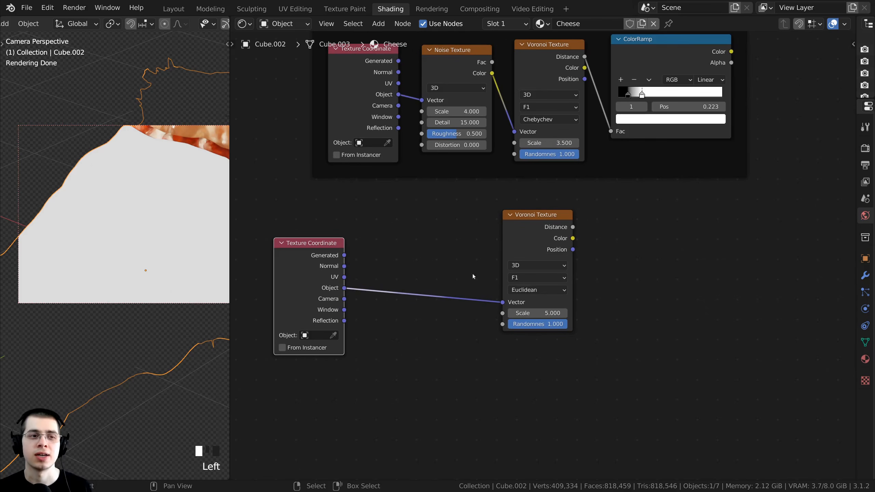
Preview the new Voronoi Texture's Distance output on the cheese and set its Scale to 3.2
left_click(536, 228, "ctrl+shift")
middle_click_drag(83, 213, 59, 213, "shift")
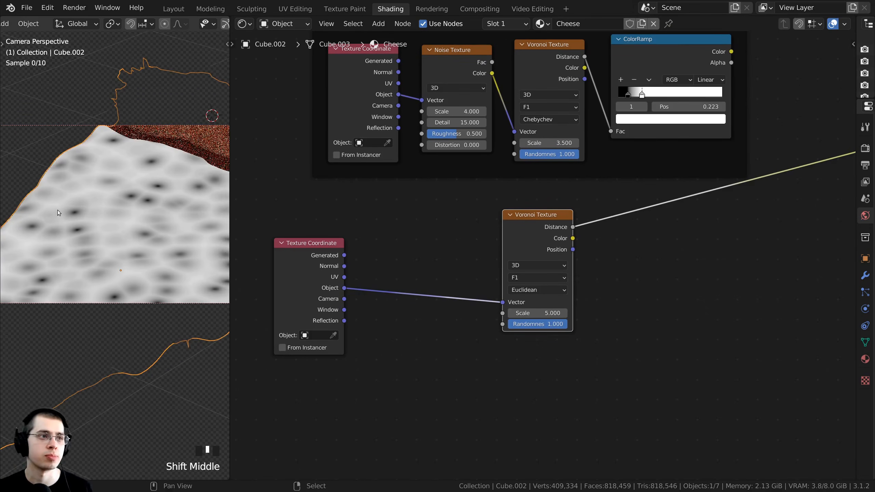
scroll(529, 336, "up", 2)
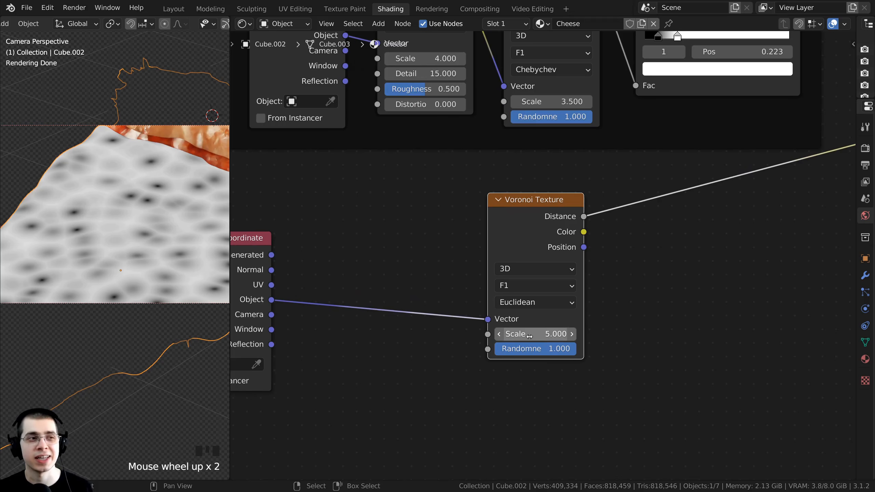
left_click(529, 336)
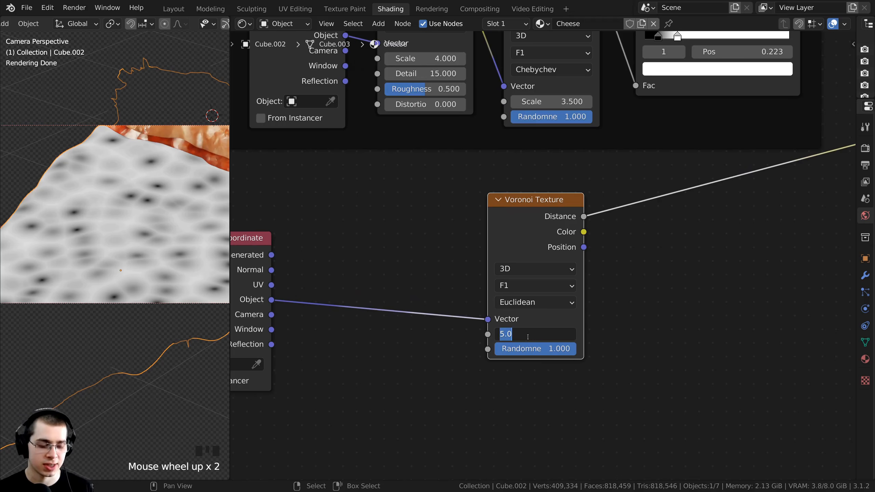
type("3.")
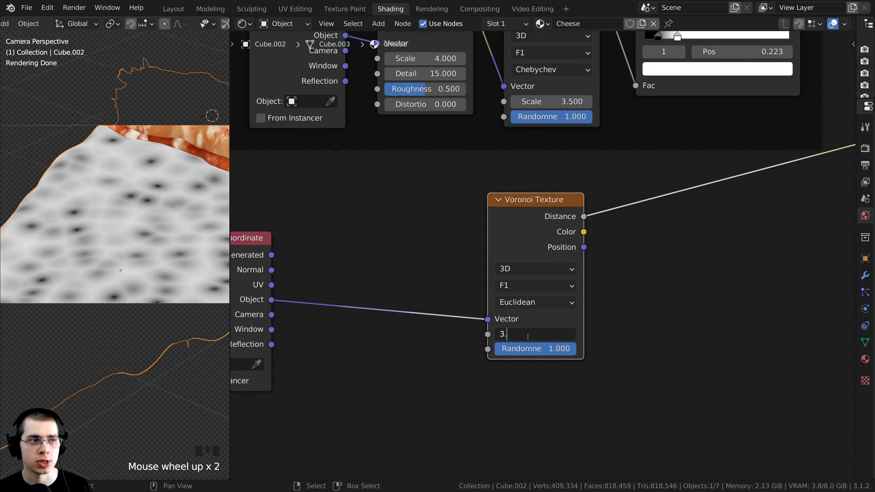
type("2")
key("Return")
scroll(410, 337, "down", 3)
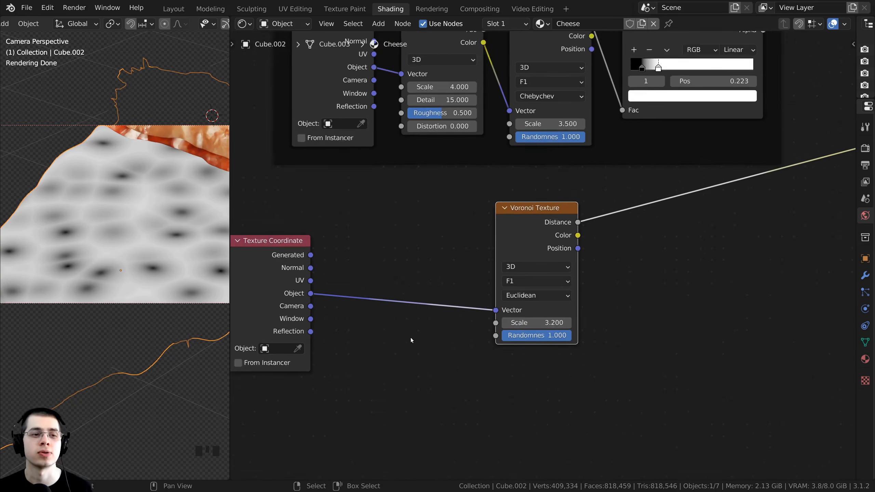
Add a Noise Texture node on the link between the lower Texture Coordinate node and the new Voronoi Texture
middle_click_drag(422, 224, 487, 205)
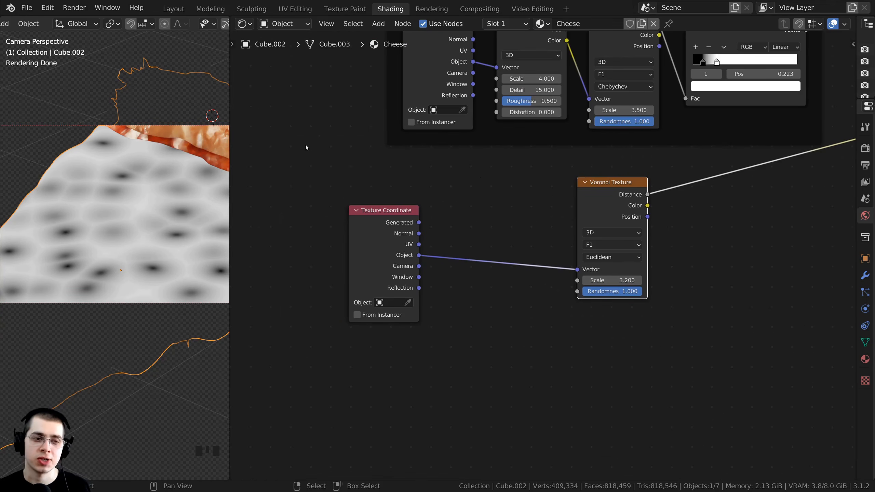
left_click_drag(362, 211, 349, 211)
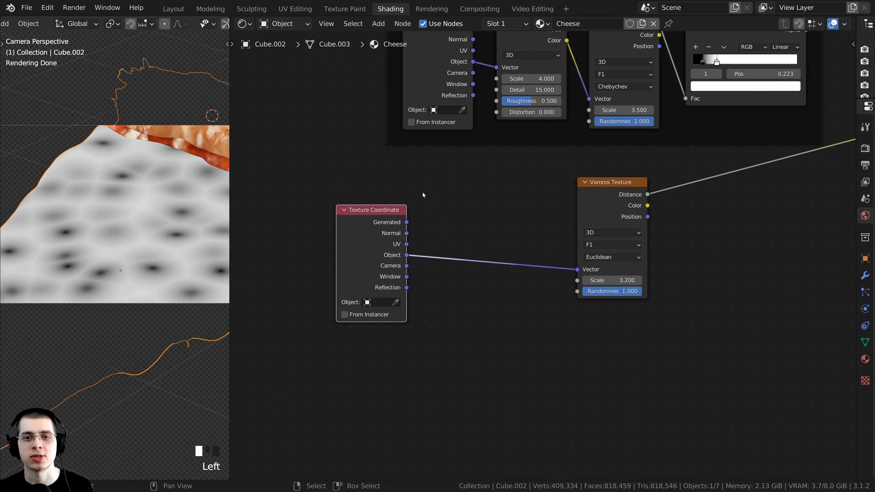
key("shift+a")
left_click(366, 192)
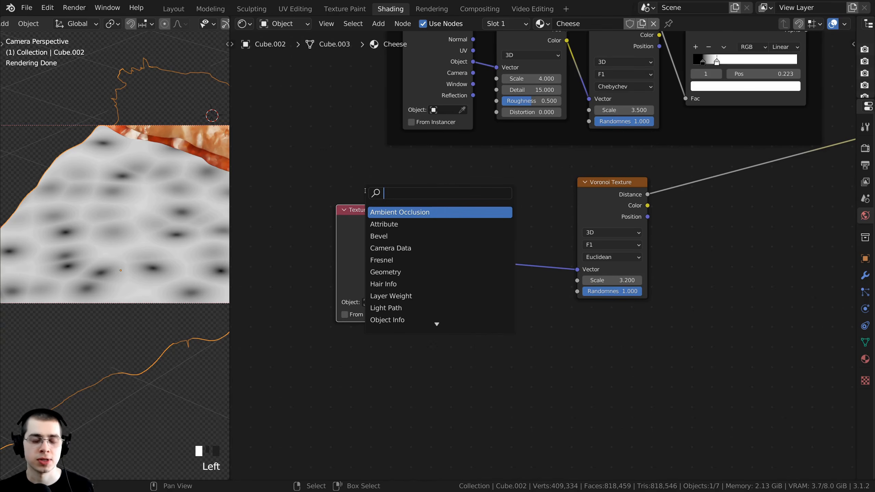
type("noise")
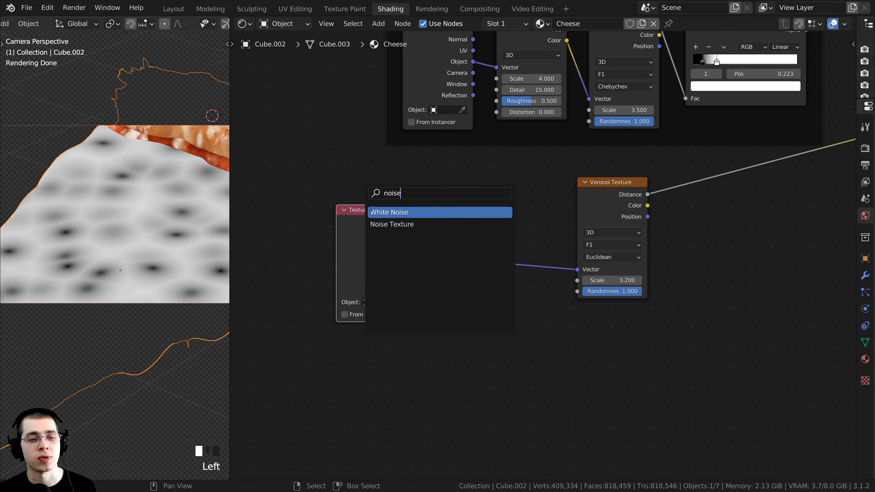
left_click(377, 229)
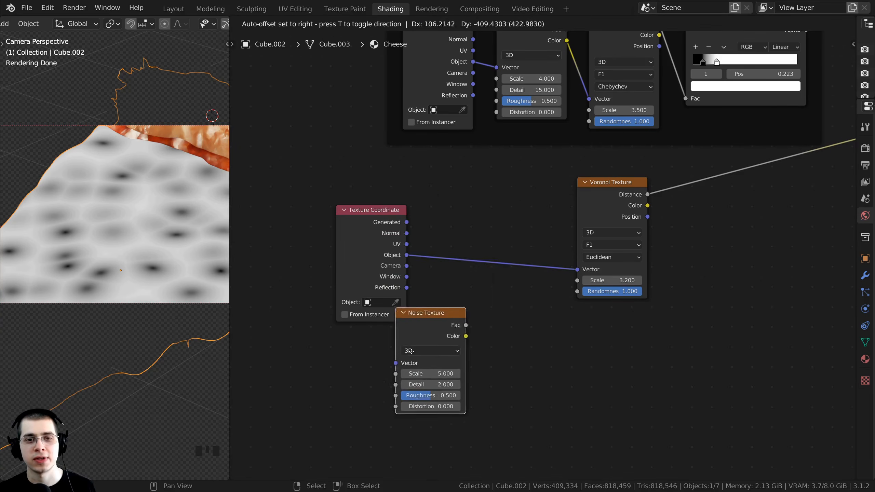
left_click(467, 268)
left_click_drag(476, 258, 476, 246)
left_click(476, 245)
Set the new Noise Texture's Detail to 15 and its Scale to 1.4
scroll(462, 256, "up", 2)
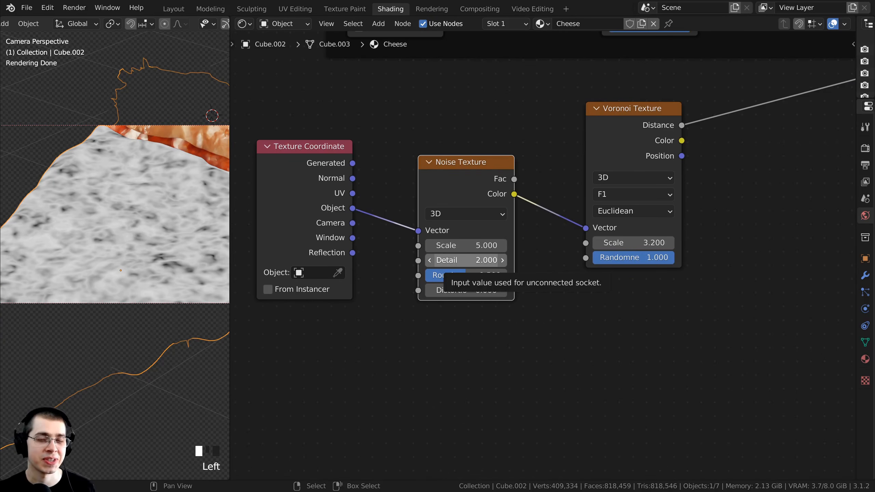
left_click(458, 260)
type("15")
key("Return")
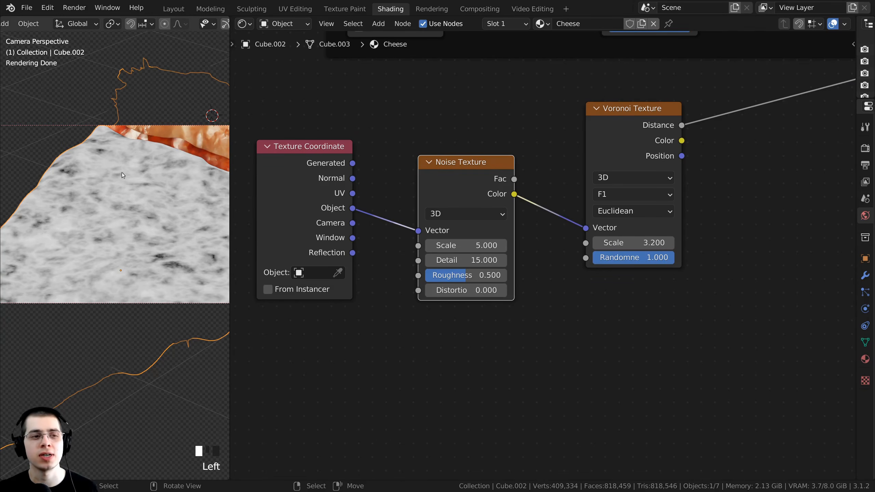
left_click(455, 246)
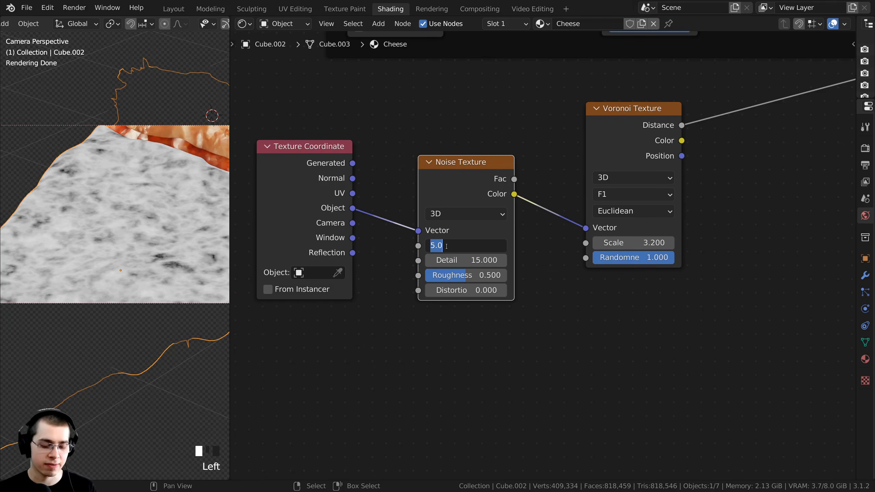
type("1.4")
key("Return")
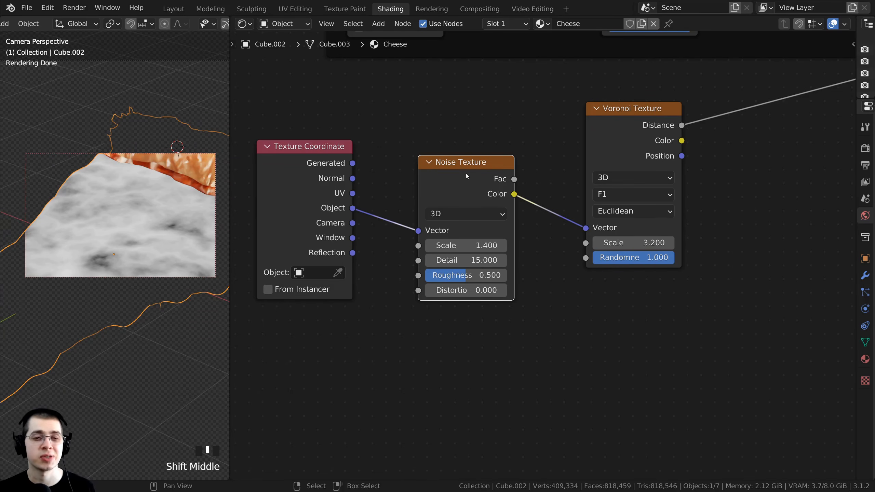
Insert a MixRGB node between the Noise Texture and the Voronoi Texture
middle_click_drag(495, 145, 481, 139)
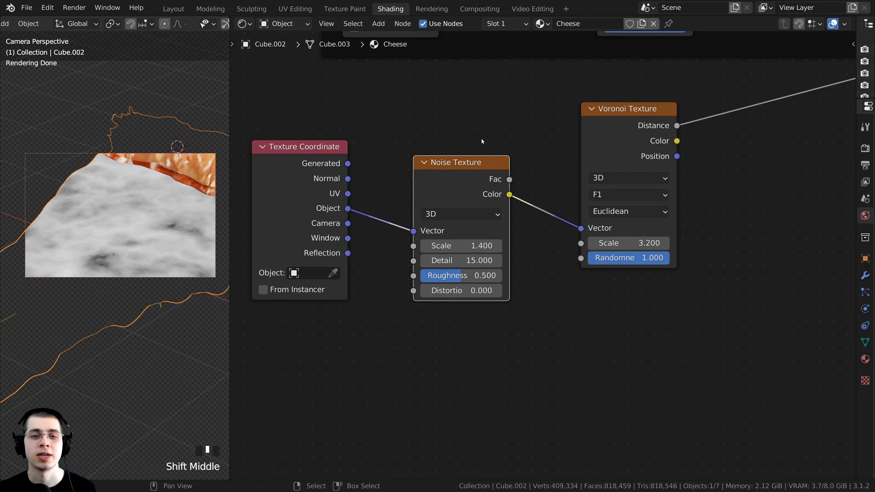
key("shift+a")
left_click(452, 127)
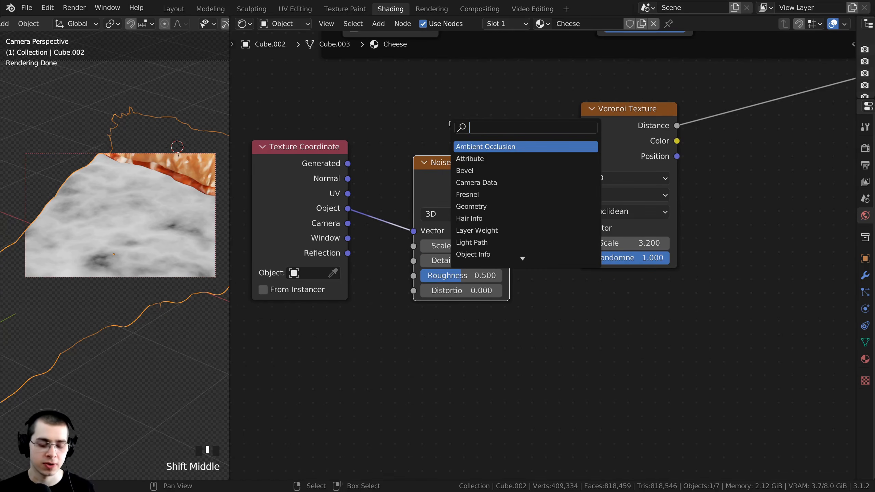
type("mix")
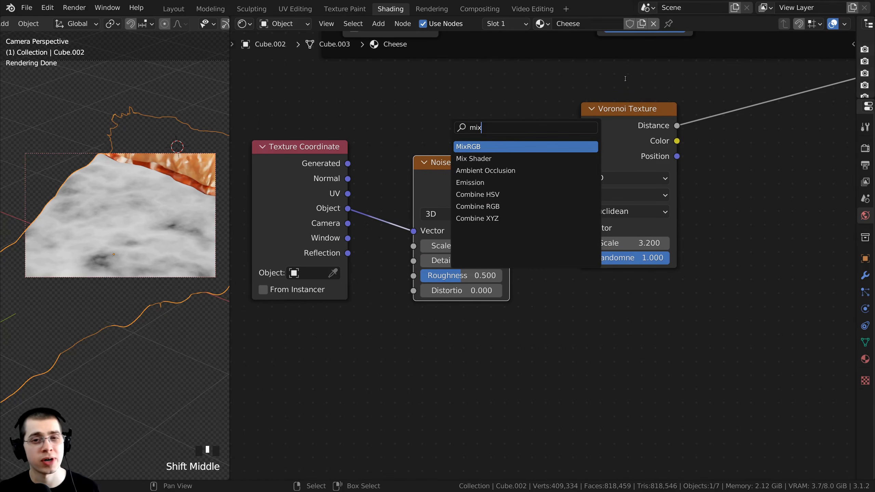
left_click(497, 145)
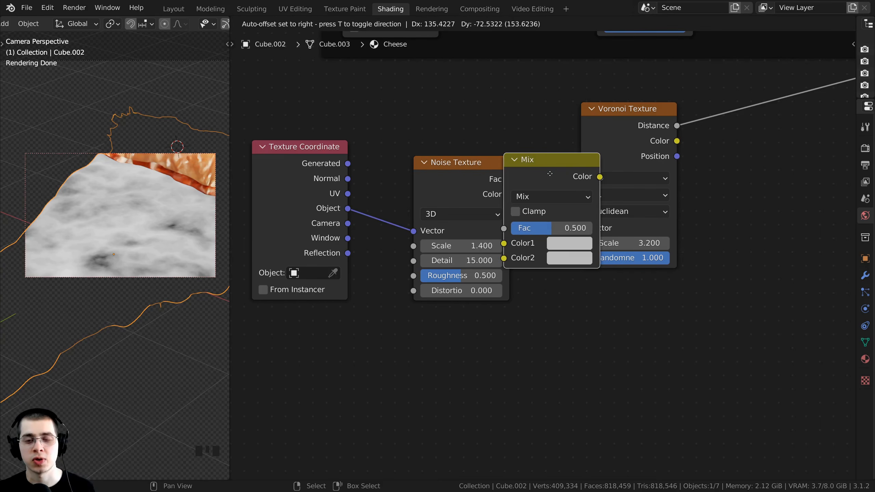
left_click(608, 224)
Move the Noise Texture lower and link Texture Coordinate's Object output to the Mix node's Color1 and the Noise's Fac output to Color2
left_click_drag(460, 197, 468, 298)
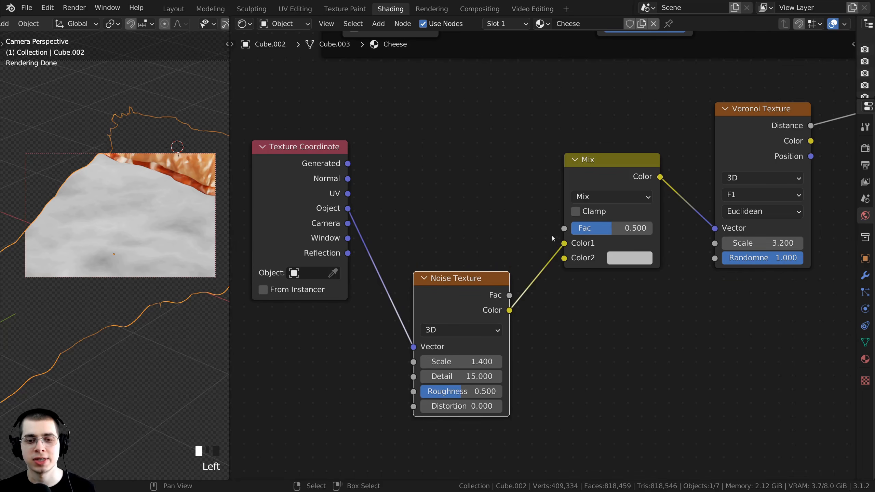
left_click_drag(564, 243, 564, 258)
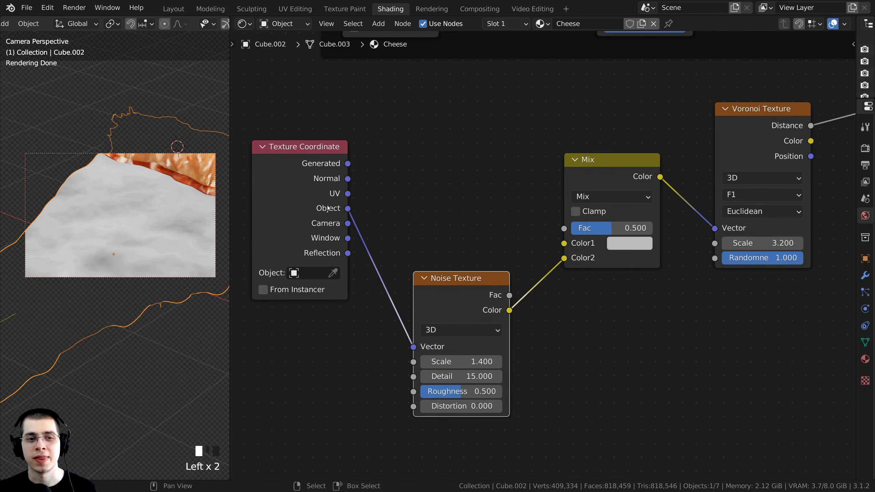
left_click_drag(349, 208, 564, 243)
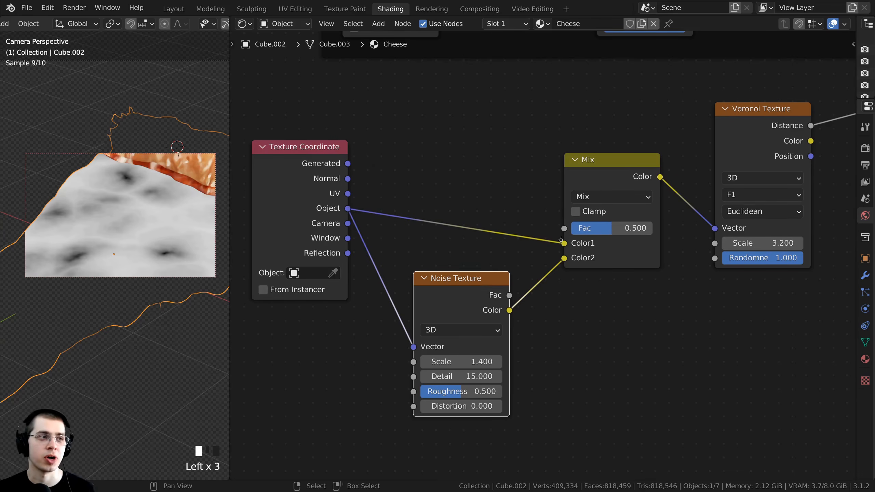
middle_click_drag(509, 295, 429, 297)
scroll(429, 297, "up", 1)
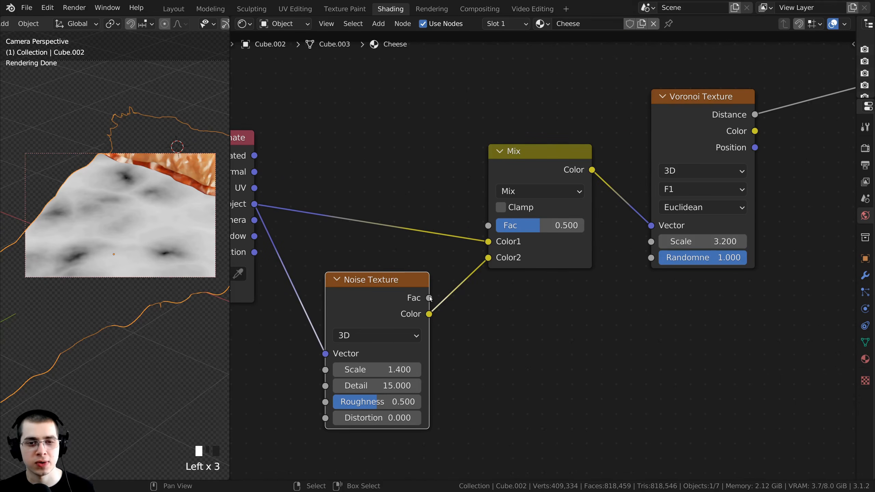
left_click_drag(430, 298, 488, 259)
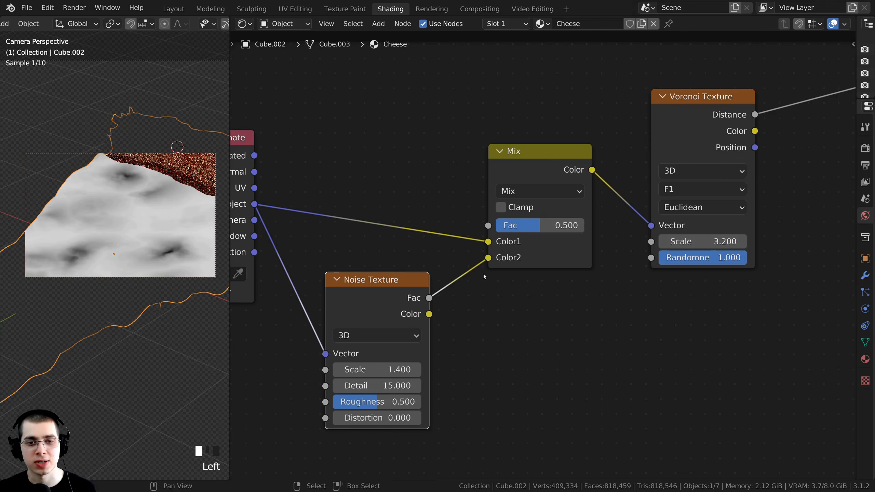
Try the Mix node's Fac at 0 and at 1 to compare the pattern's distortion
left_click_drag(568, 225, 468, 226)
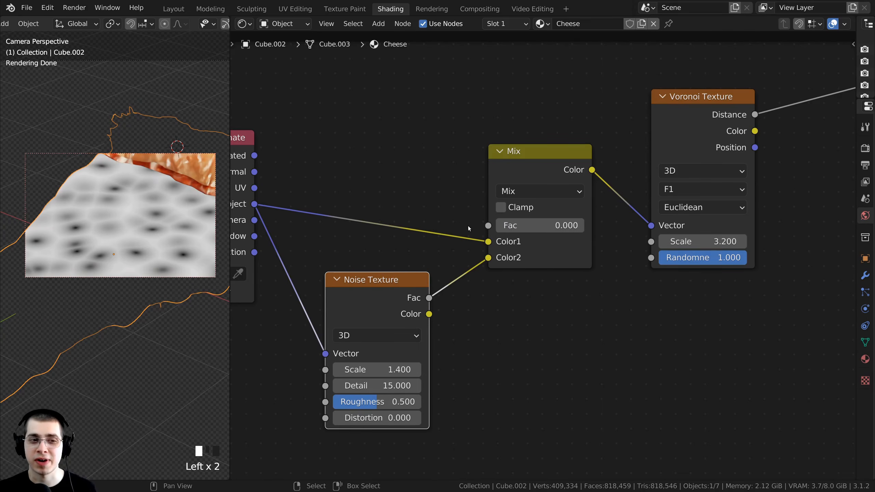
scroll(468, 226, "down", 1)
left_click_drag(396, 291, 397, 280)
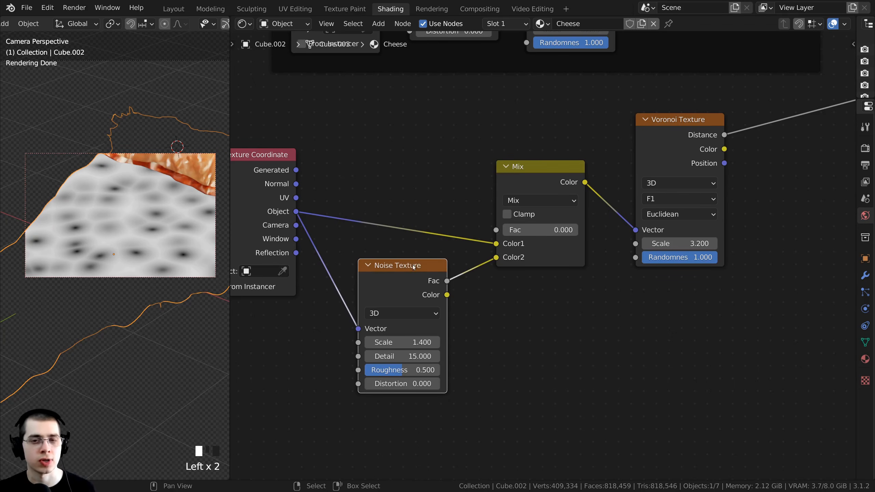
scroll(506, 227, "up", 1)
left_click_drag(506, 226, 592, 223)
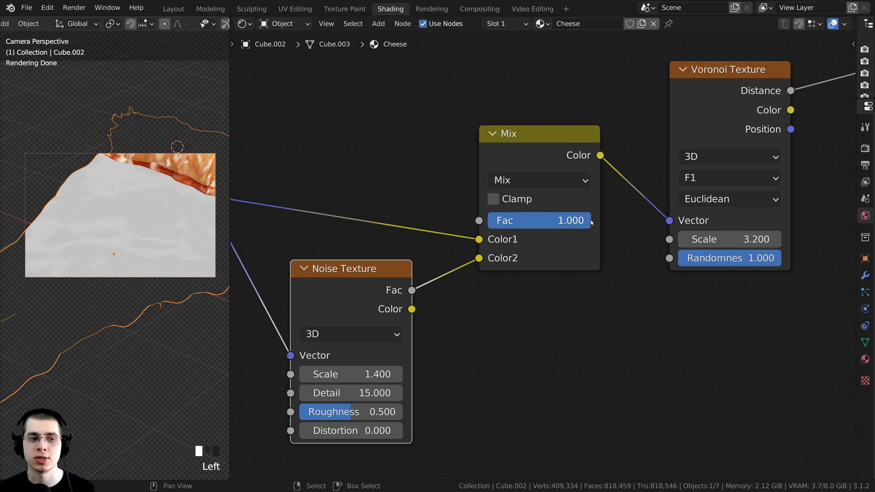
Set the Mix node's Fac to 0.4 and move the Voronoi Texture node closer to it
left_click(553, 220)
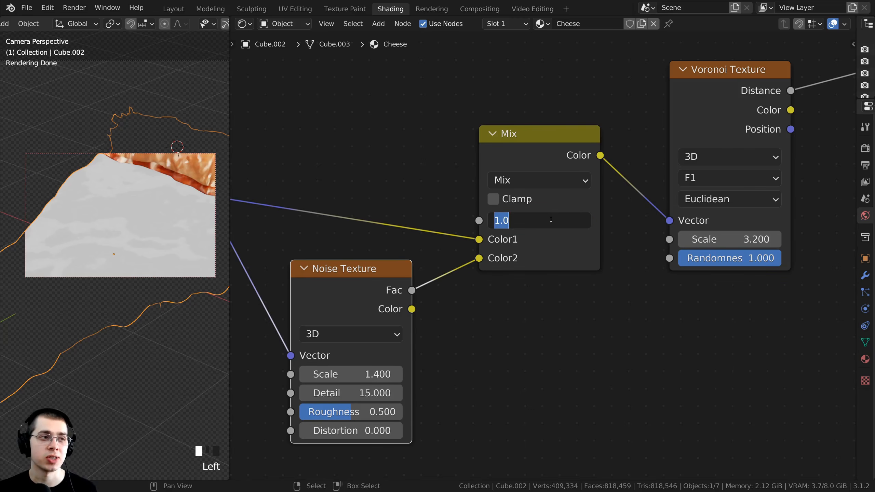
type(".4")
left_click(94, 246)
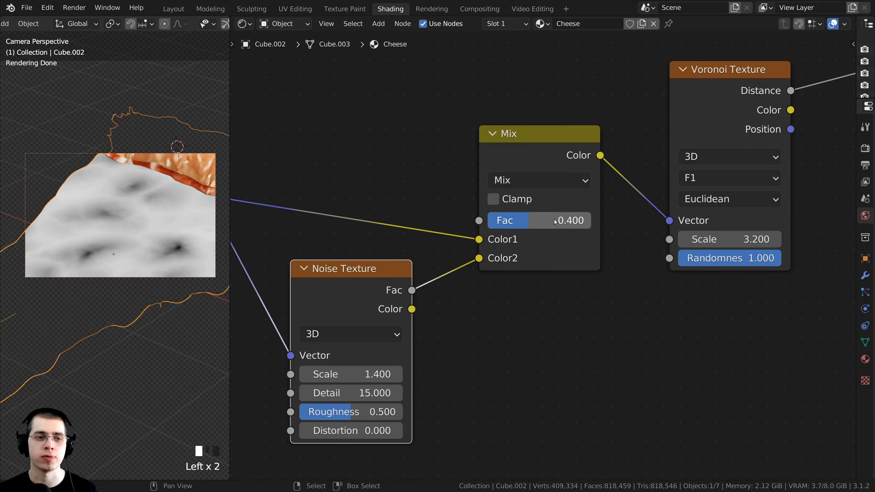
scroll(482, 221, "down", 4)
left_click_drag(555, 174, 551, 169)
left_click_drag(666, 136, 549, 182)
key("b")
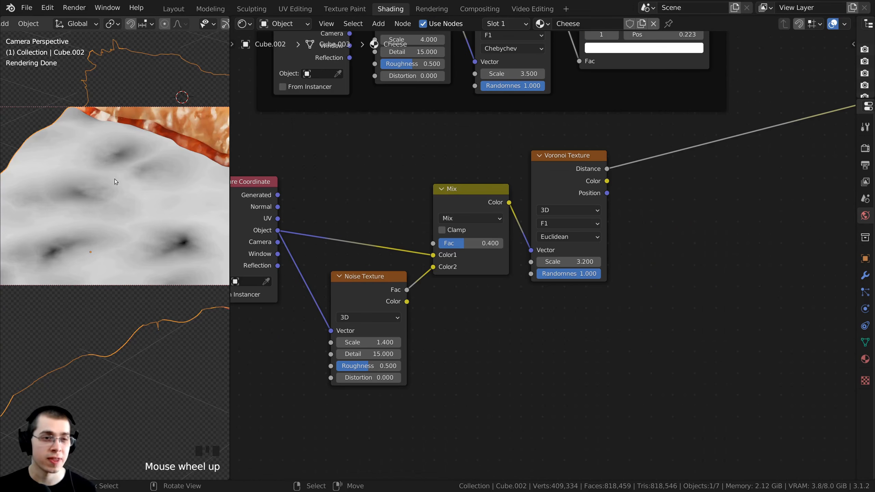
middle_click_drag(63, 246, 77, 237, "shift")
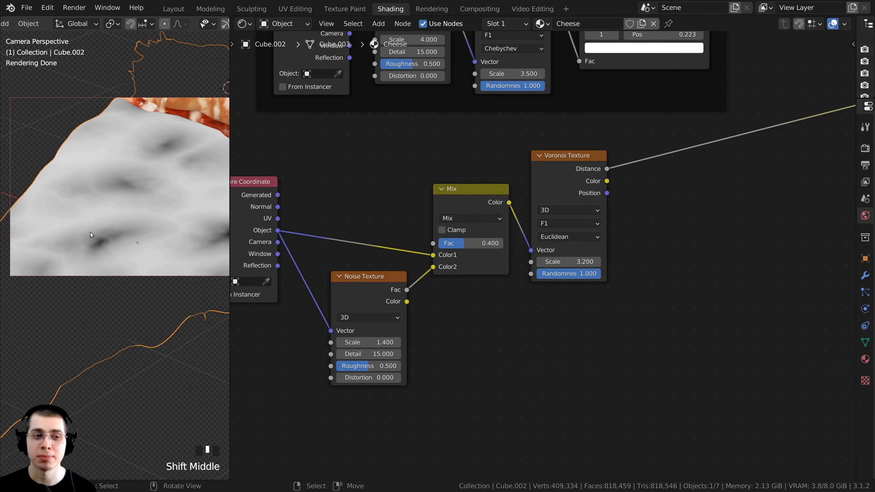
scroll(565, 221, "down", 1)
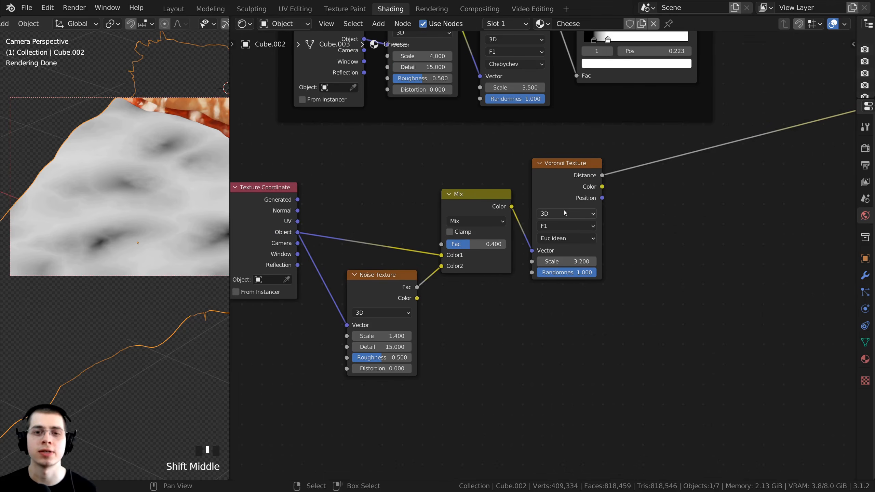
Insert a ColorRamp node on the Voronoi Texture's Distance output and arrange it beside the Voronoi node
middle_click_drag(565, 213, 540, 217)
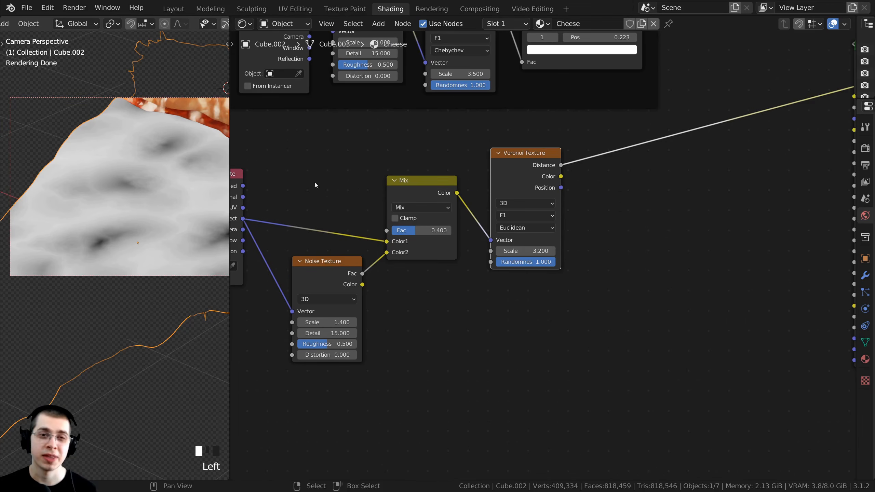
middle_click_drag(455, 157, 446, 160)
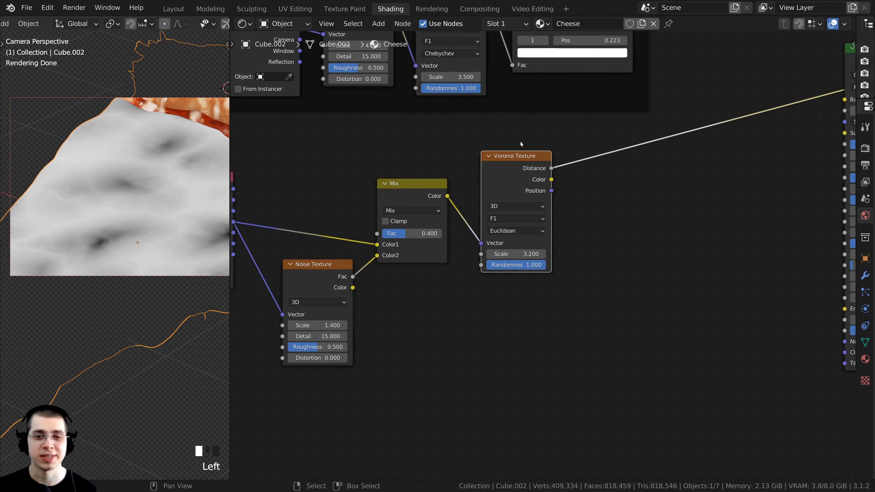
key("shift+a")
left_click(506, 142)
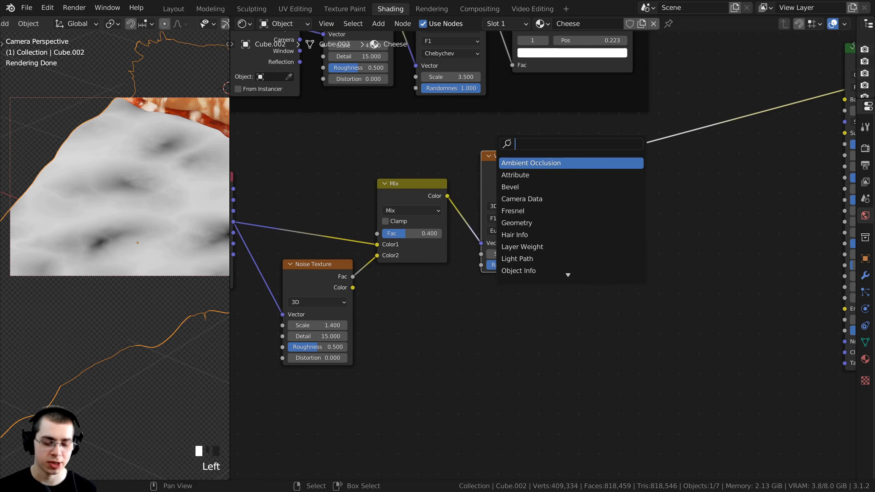
type("col")
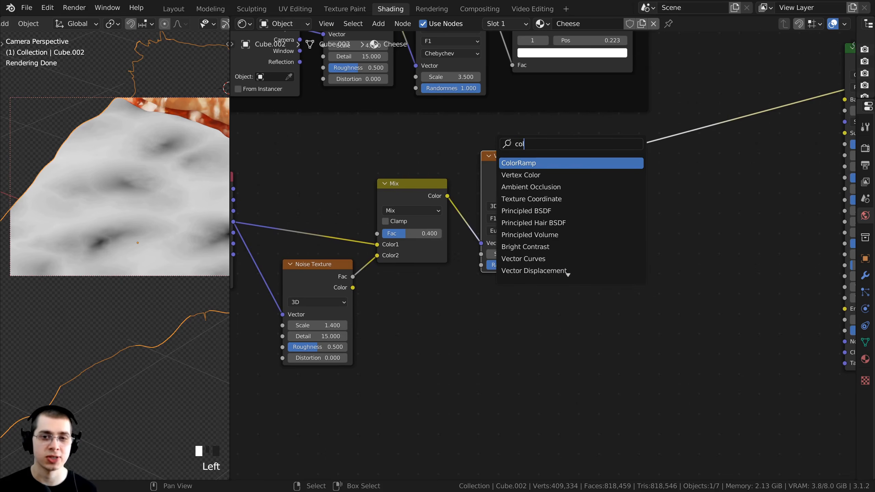
left_click(527, 163)
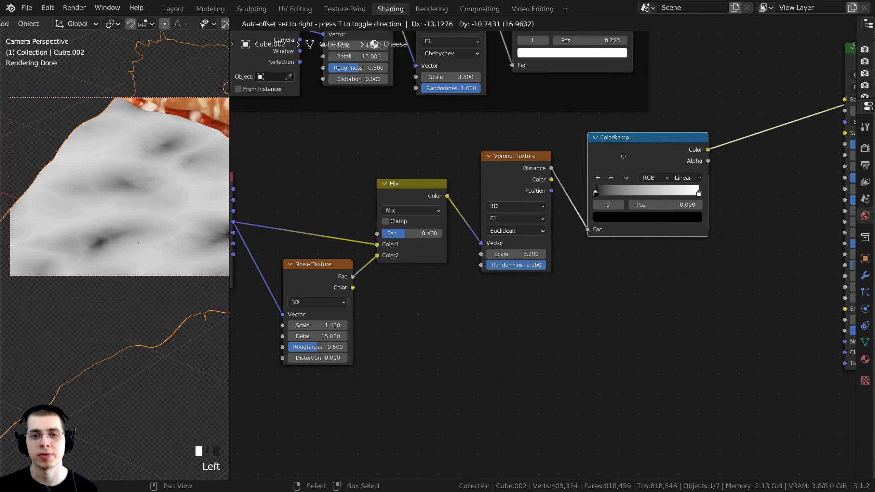
left_click_drag(624, 156, 618, 161)
middle_click_drag(613, 163, 583, 187)
scroll(584, 187, "up", 2)
left_click_drag(583, 187, 583, 194)
left_click_drag(466, 193, 459, 193)
left_click_drag(603, 191, 589, 196)
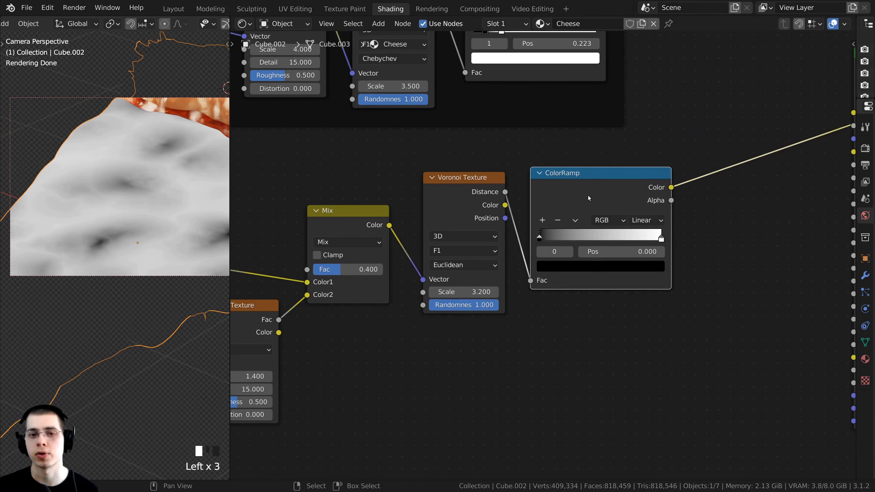
Move the new ColorRamp's black stop to 0.117 and its white stop to 0.574
scroll(589, 196, "up", 2)
left_click_drag(493, 229, 514, 236)
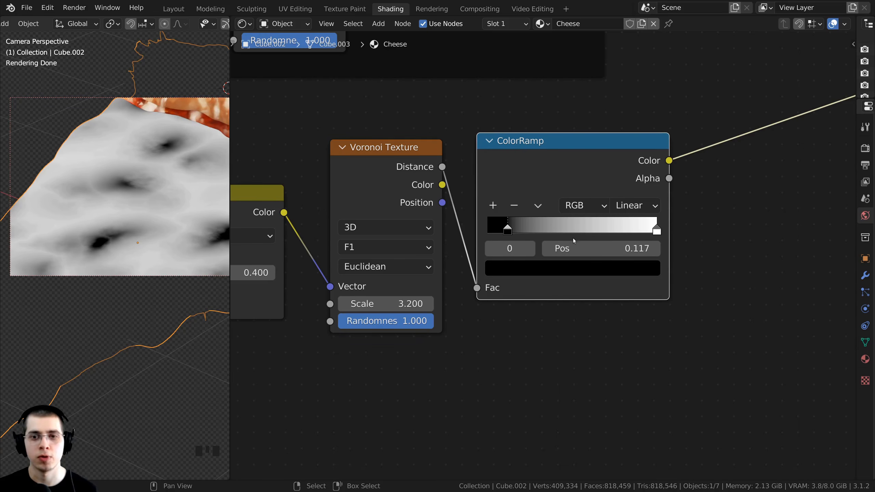
left_click_drag(657, 230, 584, 228)
scroll(585, 228, "down", 3)
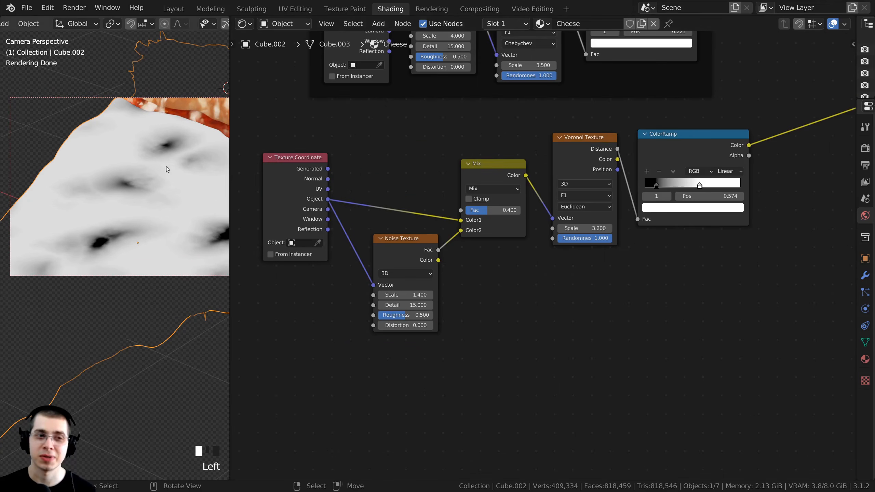
middle_click_drag(167, 153, 156, 160, "shift")
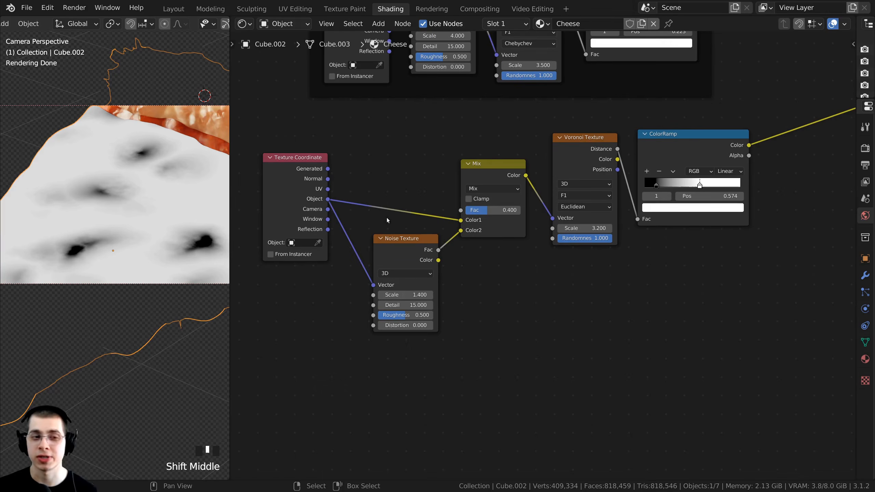
Add a Geometry node and place it below the Texture Coordinate node in the Cheese material
scroll(489, 260, "up", 1)
middle_click_drag(489, 257, 485, 247)
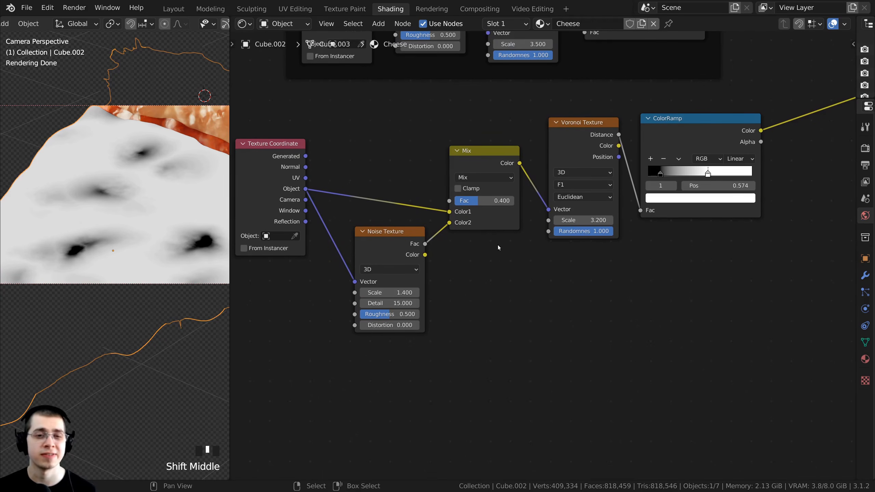
key("shift+a")
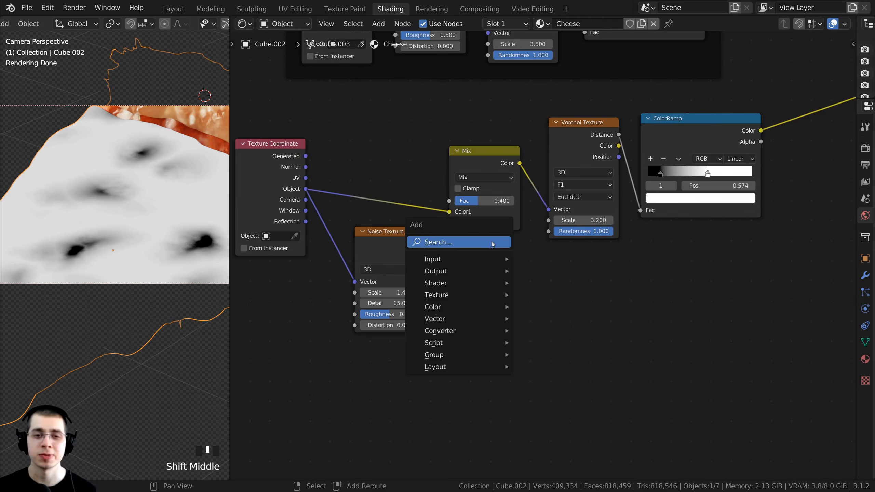
left_click(453, 243)
type("geo")
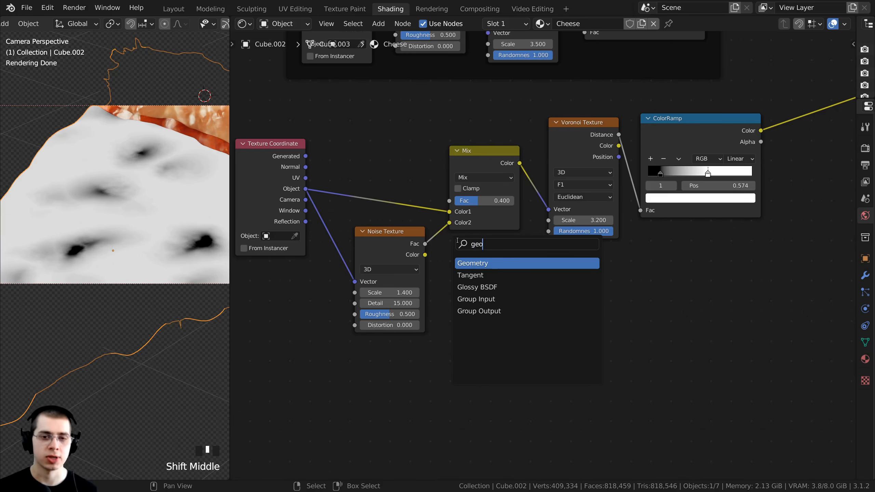
left_click(491, 262)
middle_click_drag(299, 388, 419, 348)
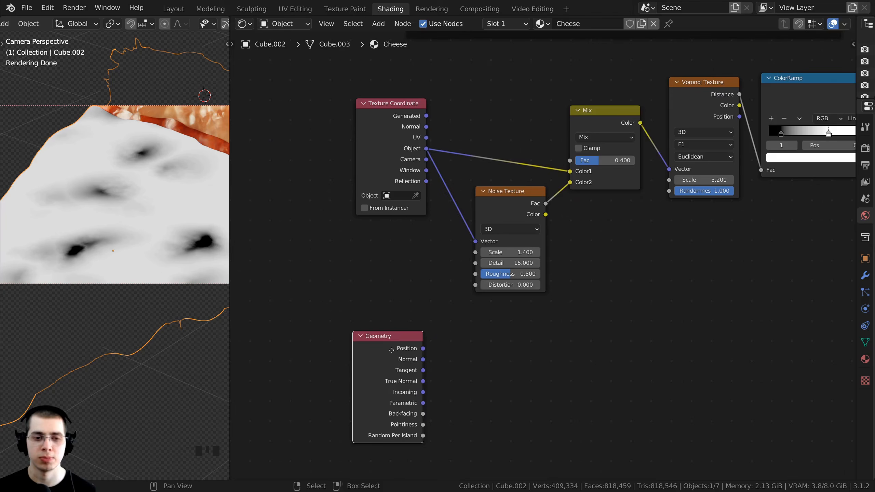
left_click_drag(391, 351, 381, 325)
scroll(402, 332, "down", 1)
middle_click_drag(402, 332, 375, 331)
left_click_drag(390, 298, 396, 276)
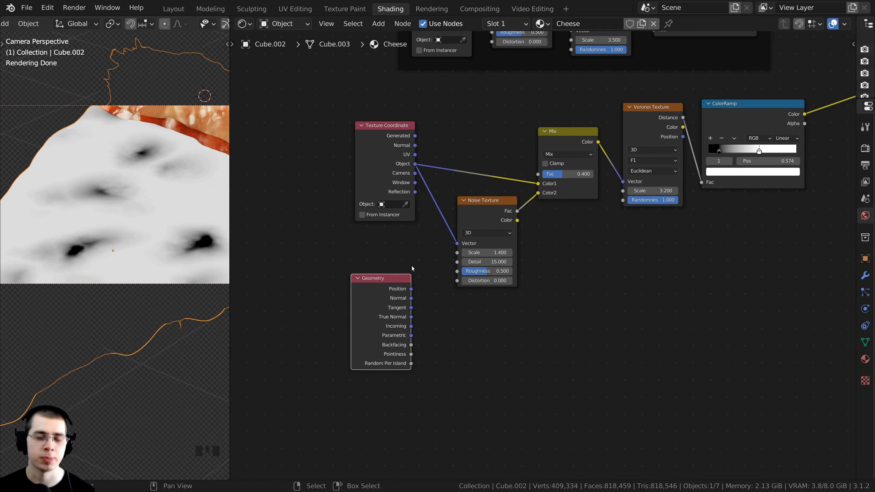
Add a ColorRamp node below the Noise Texture, beside the Geometry node
middle_click_drag(434, 255, 436, 251)
key("shift+a")
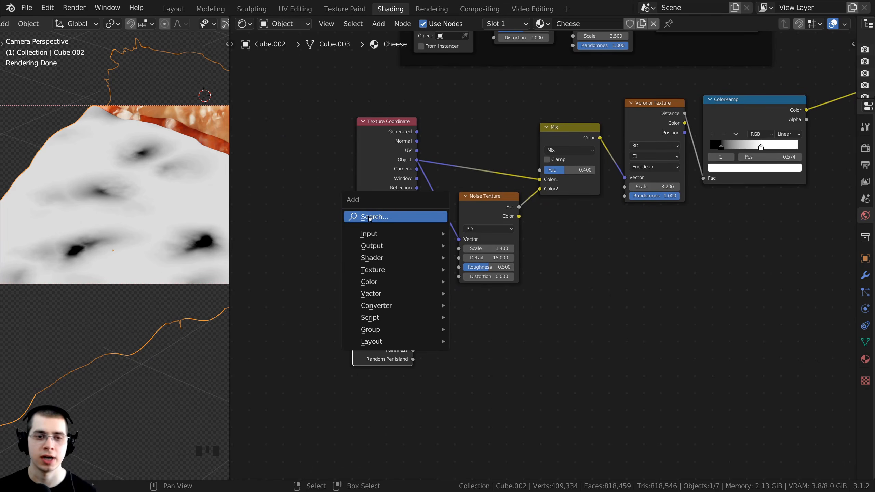
left_click(369, 217)
type("col")
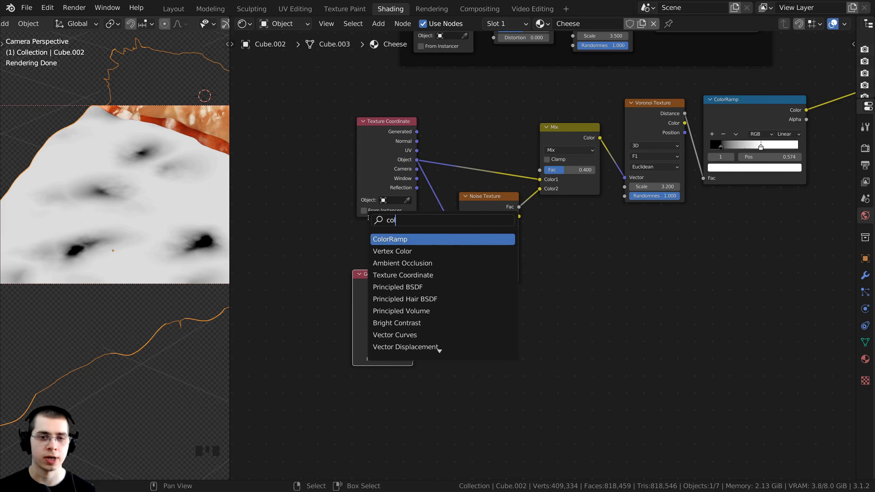
left_click(388, 238)
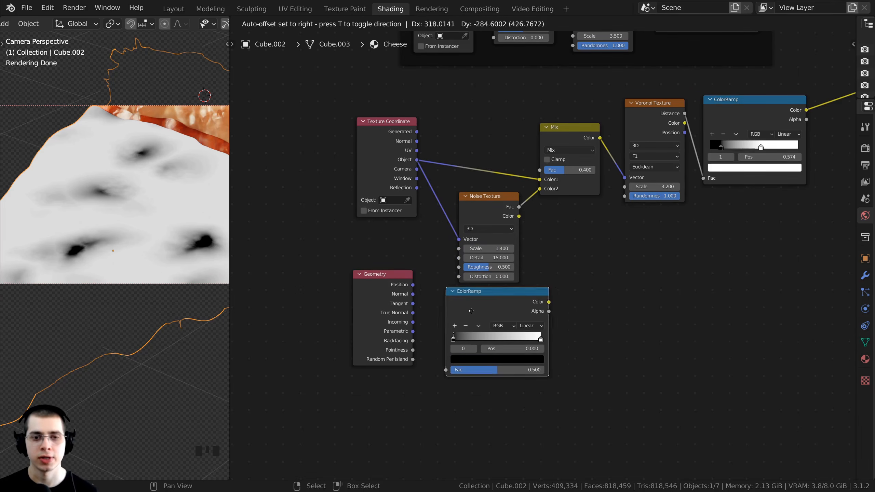
left_click(482, 313)
Align the Geometry node with the new ColorRamp and connect its Pointiness output to the ramp's Fac input
middle_click_drag(414, 315, 414, 283)
left_click_drag(375, 285, 373, 305)
middle_click_drag(382, 302, 388, 268)
scroll(388, 268, "up", 4)
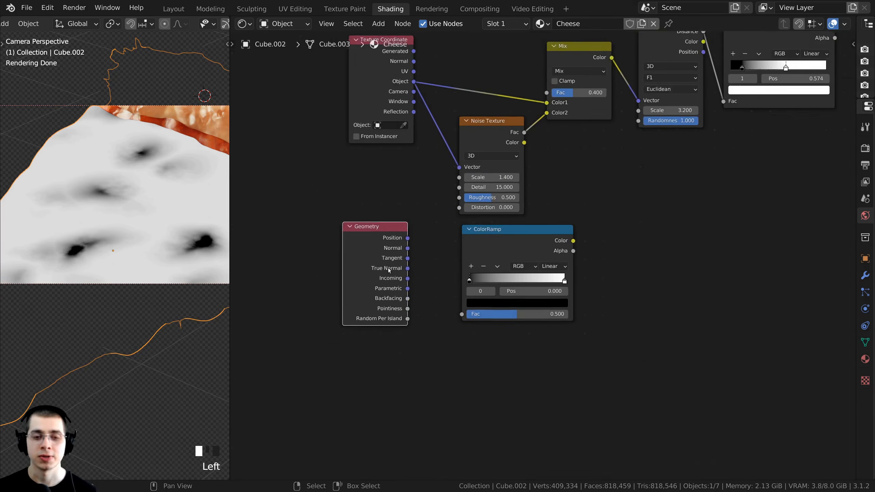
left_click_drag(372, 323, 440, 330)
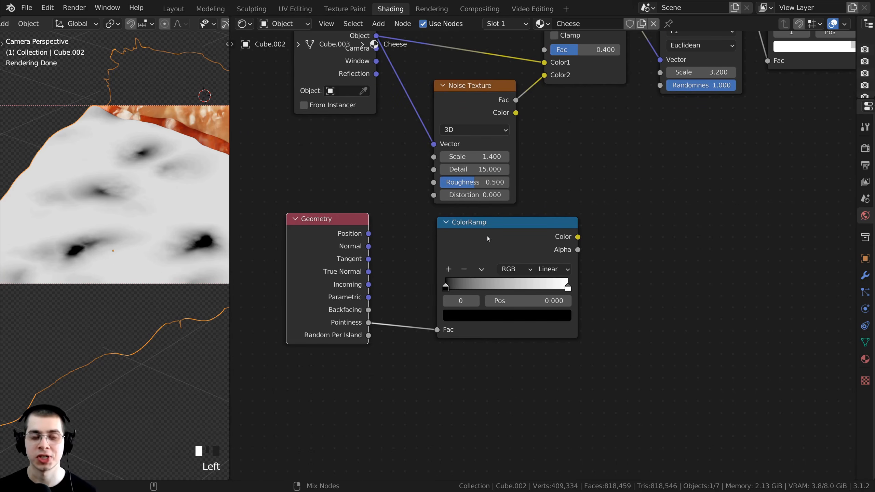
Preview the Pointiness ColorRamp's Color output on the cheese and centre the slice in the viewport
left_click(489, 238, "ctrl+shift")
left_click(488, 238, "ctrl+shift")
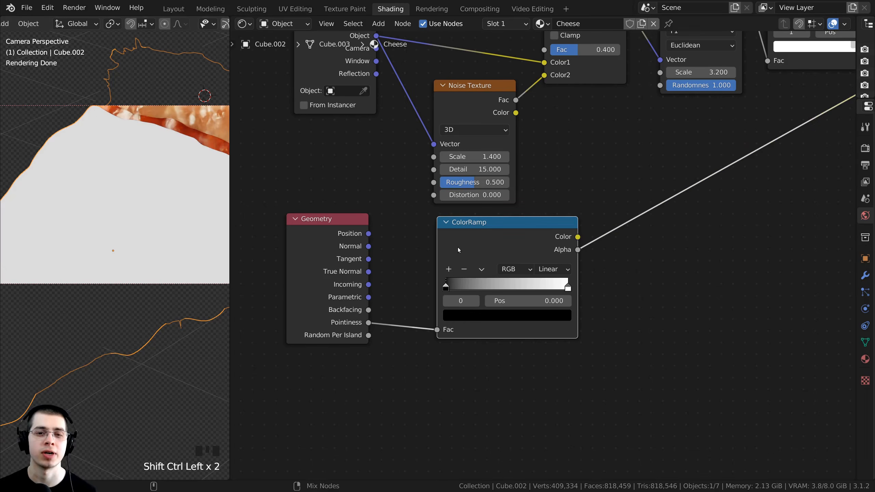
left_click(458, 248, "ctrl+shift")
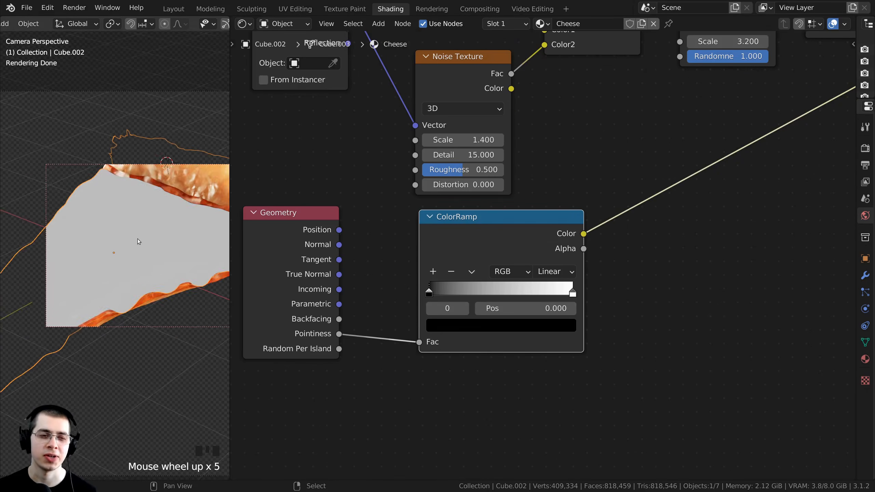
middle_click_drag(138, 242, 108, 244, "shift")
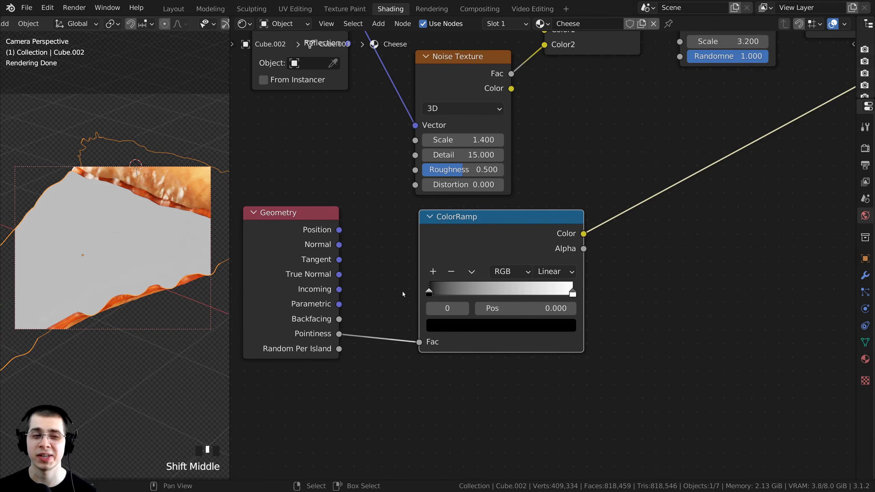
Tighten the Pointiness ColorRamp by moving its black stop to 0.491 and its white stop to 0.553
middle_click_drag(408, 282, 398, 259)
scroll(422, 247, "up", 1)
left_click_drag(421, 272, 467, 273)
left_click_drag(574, 272, 509, 273)
scroll(441, 246, "up", 3)
left_click_drag(440, 246, 455, 231)
left_click(473, 236)
left_click(455, 230)
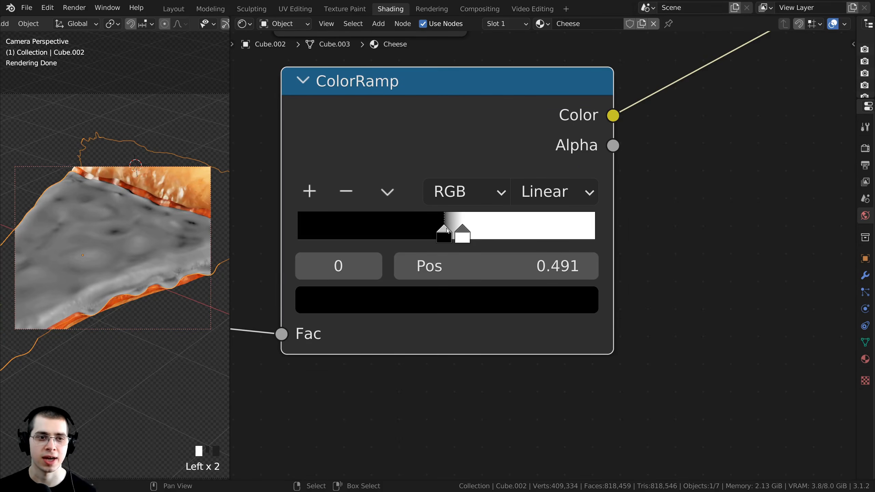
middle_click_drag(461, 234, 468, 238)
left_click(464, 238)
scroll(432, 305, "down", 3)
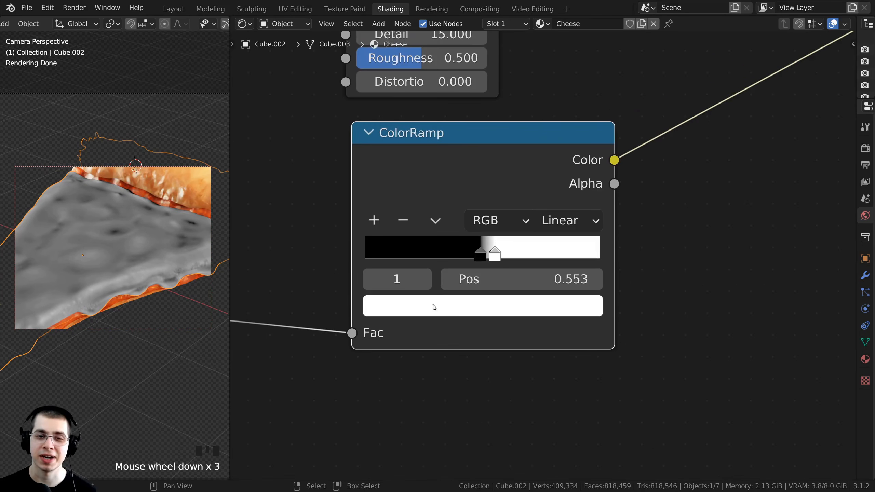
Change the colour of the Pointiness ColorRamp's white stop to a saturated orange-red
left_click(445, 309)
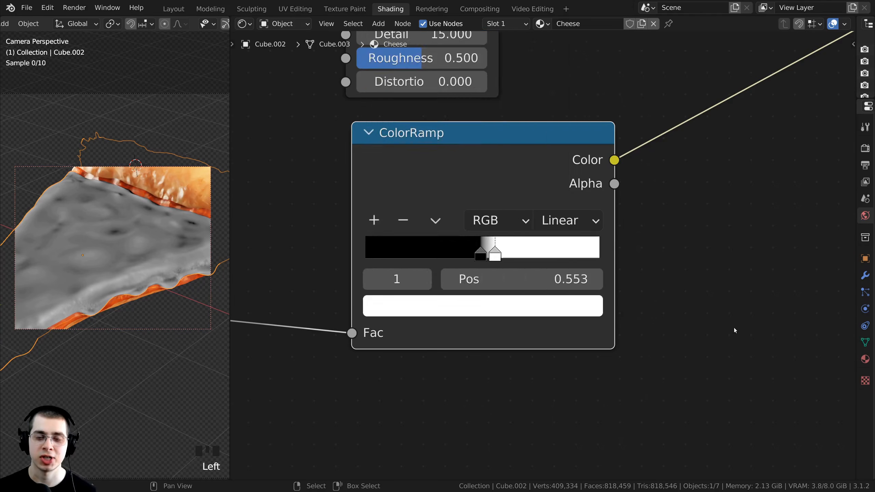
scroll(515, 304, "down", 4)
middle_click_drag(515, 304, 539, 350)
left_click(540, 351)
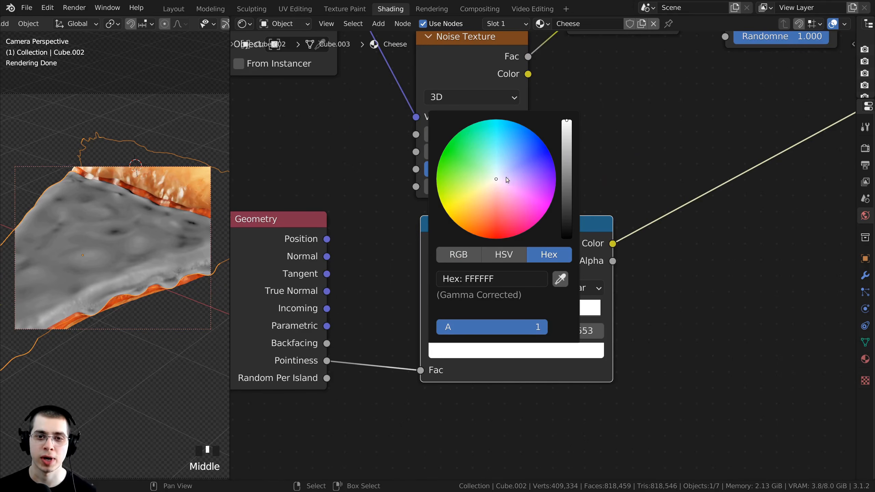
left_click_drag(507, 179, 486, 238)
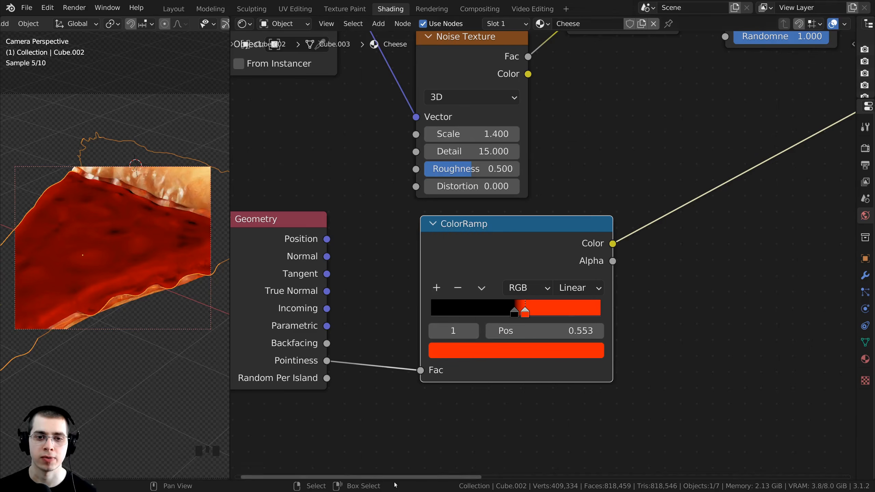
scroll(502, 361, "up", 1)
key("ctrl+v")
left_click(502, 361)
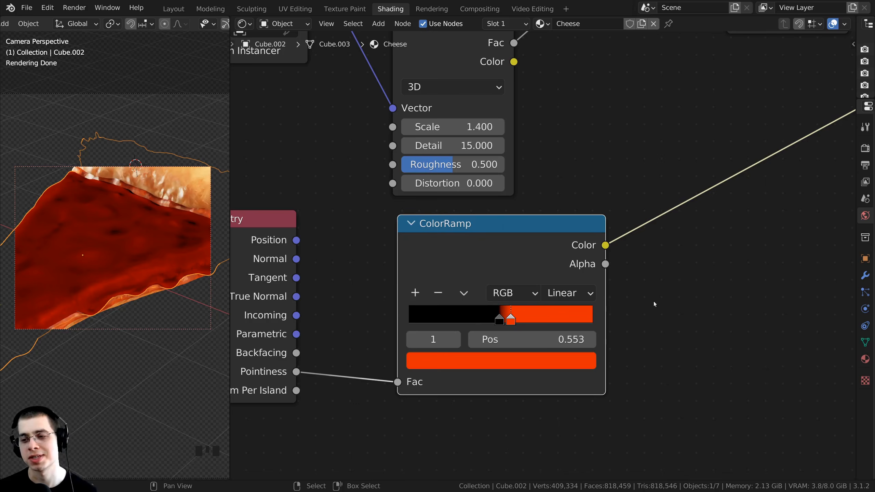
Set the Pointiness ColorRamp's black stop to the light yellow-orange FFD073 and move it to position 0.478
middle_click_drag(604, 292, 613, 266)
scroll(547, 264, "up", 1)
scroll(518, 297, "up", 1)
middle_click_drag(518, 313, 529, 335)
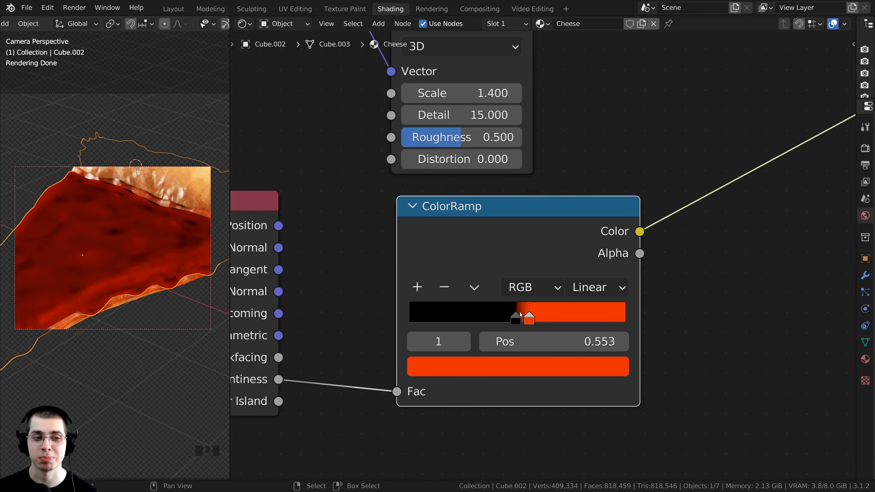
left_click(516, 318)
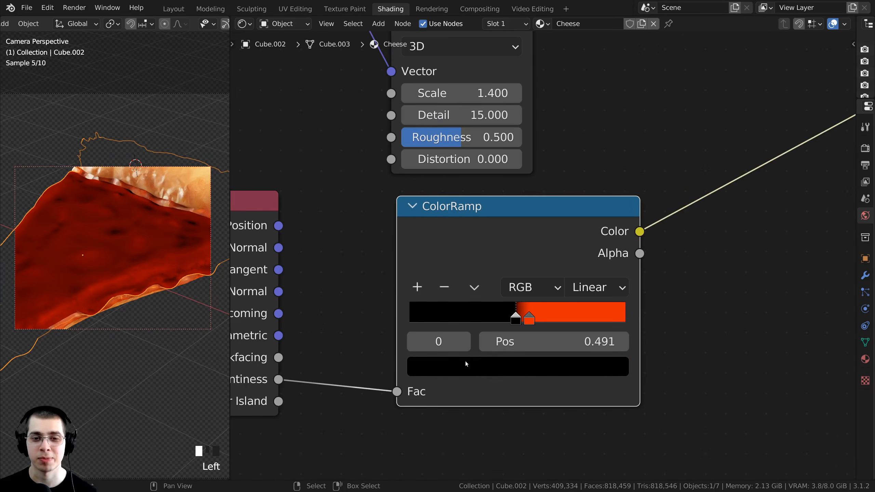
left_click(502, 366)
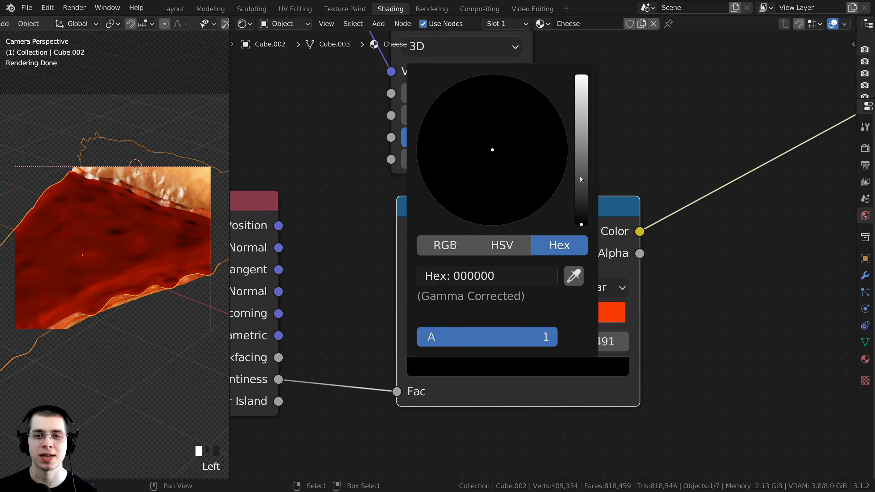
left_click_drag(579, 176, 582, 86)
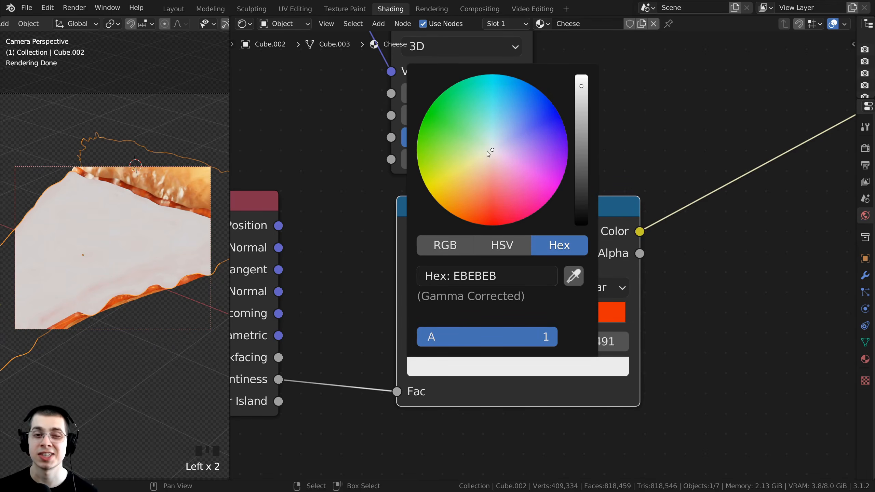
left_click_drag(487, 151, 481, 164)
left_click_drag(479, 166, 479, 167)
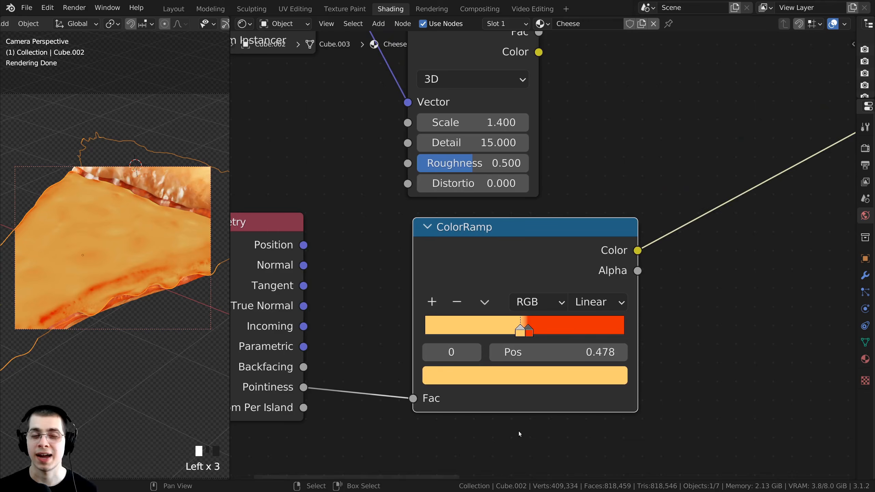
middle_click_drag(518, 431, 510, 453)
left_click(506, 398)
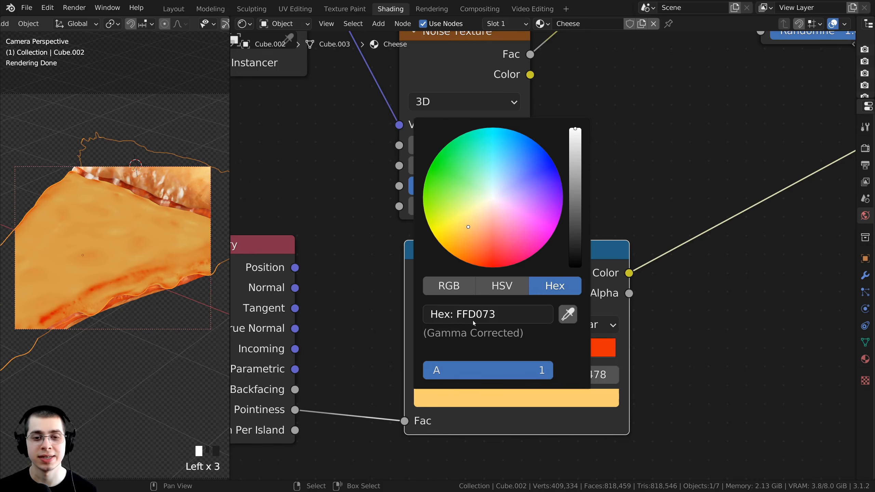
Move the Pointiness ColorRamp's yellow stop to 0.473 and its orange-red stop to 0.517
scroll(547, 378, "up", 4)
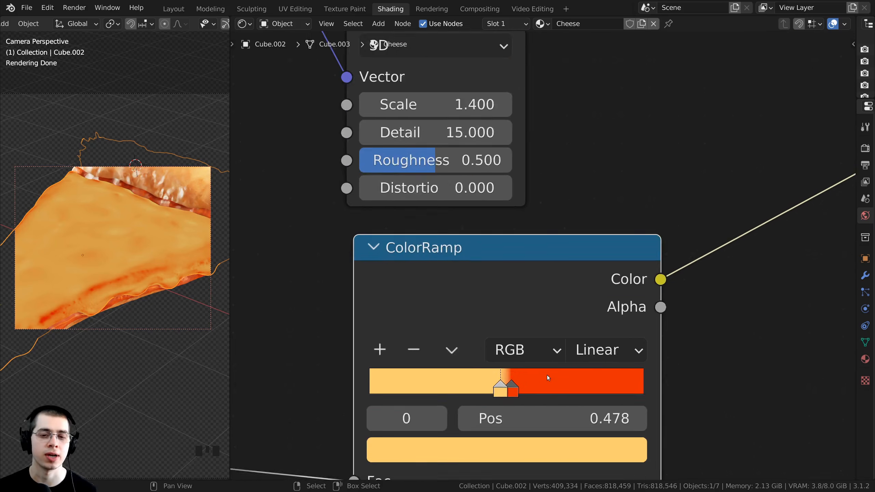
middle_click_drag(548, 379, 546, 283)
left_click_drag(546, 283, 545, 282)
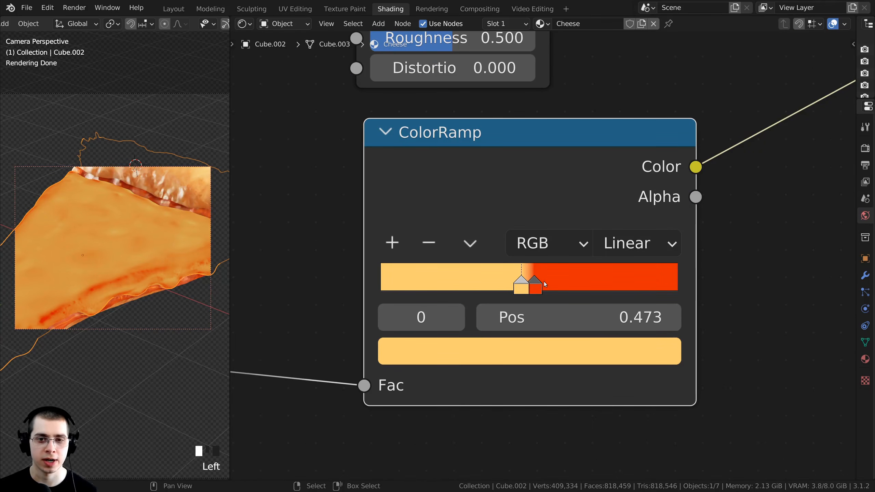
left_click(539, 282)
middle_click_drag(166, 259, 160, 257, "shift")
scroll(82, 262, "up", 4)
scroll(119, 258, "down", 1)
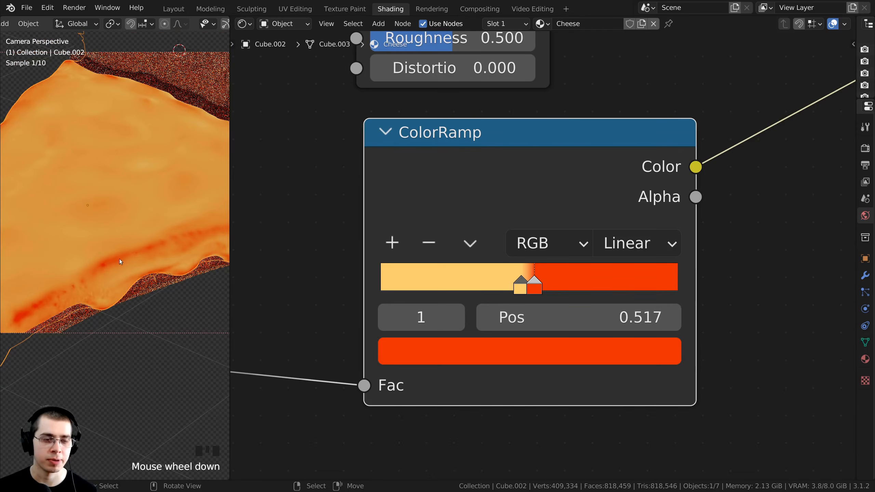
Try the orange-red stop at 0.522 and return it to 0.517 to compare the edge colouring
middle_click_drag(109, 276, 101, 313, "shift")
left_click_drag(520, 282, 536, 283)
middle_click_drag(107, 308, 178, 313, "shift")
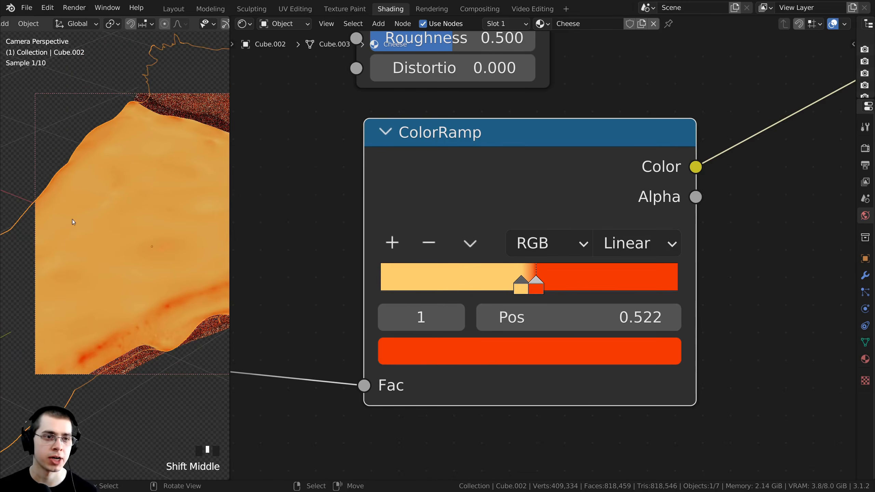
left_click_drag(525, 293, 524, 293)
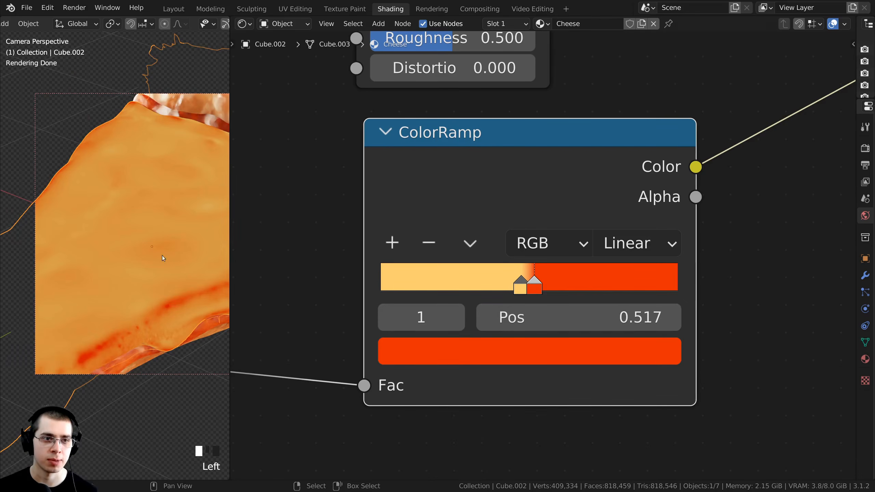
Examine the pointiness colouring up close across the cheese surface and along its wavy lower edge
scroll(97, 250, "up", 2)
scroll(142, 197, "up", 1)
middle_click_drag(160, 225, 92, 194, "shift")
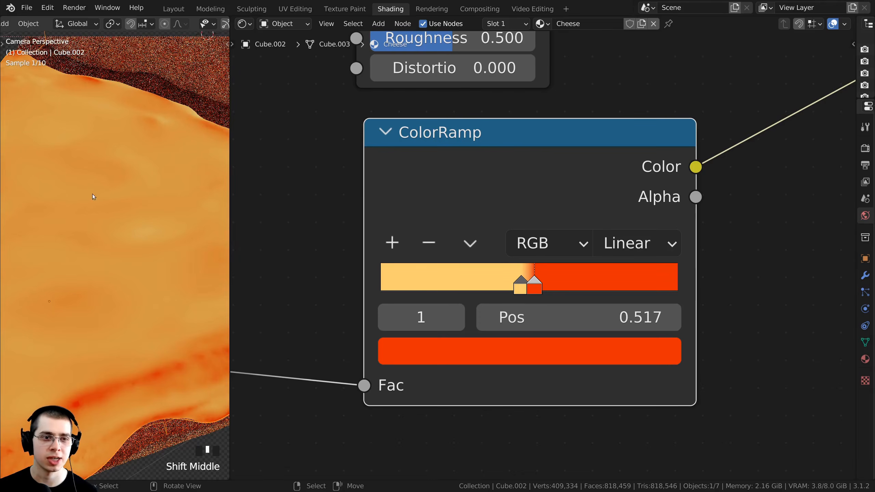
scroll(101, 154, "down", 2)
middle_click_drag(111, 354, 129, 303, "shift")
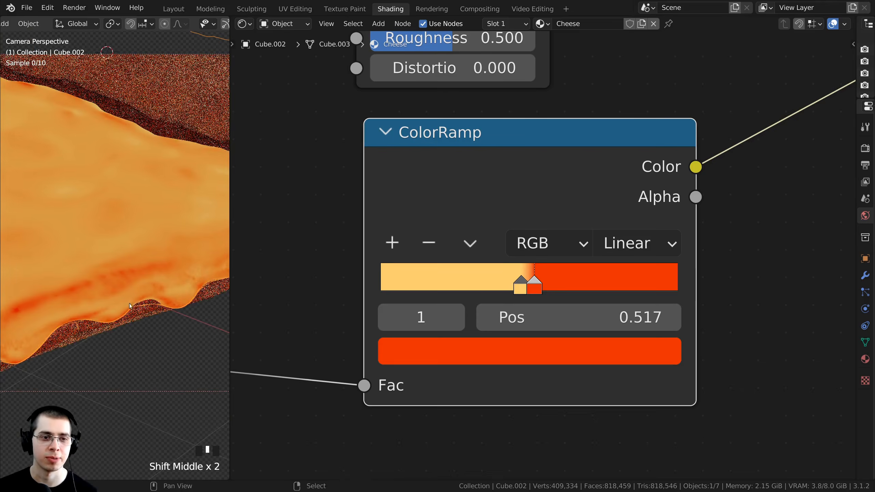
scroll(98, 285, "up", 2)
scroll(97, 286, "up", 2)
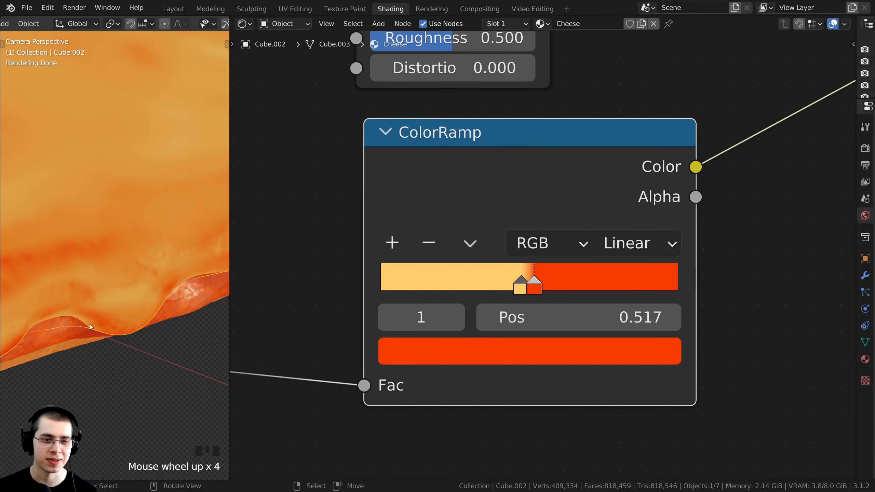
scroll(129, 342, "down", 2)
scroll(136, 316, "down", 2)
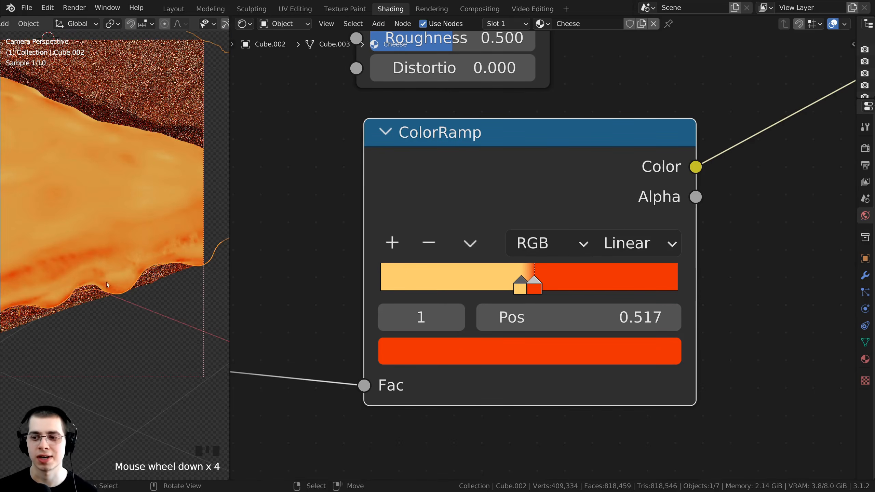
middle_click_drag(114, 299, 186, 326, "shift")
scroll(169, 333, "down", 3)
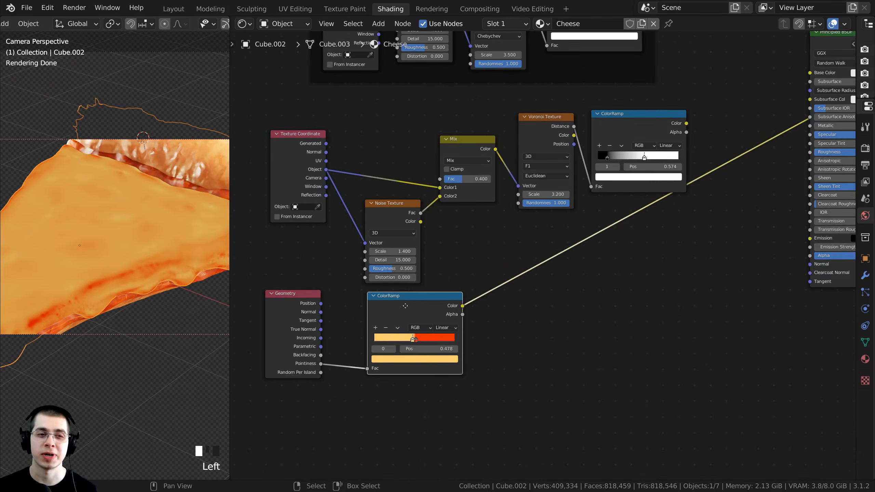
Combine the Voronoi ColorRamp and the Pointiness ColorRamp with a Mix node, and place it expanded before the Principled BSDF
left_click(627, 138)
left_click(374, 305)
left_click(637, 136)
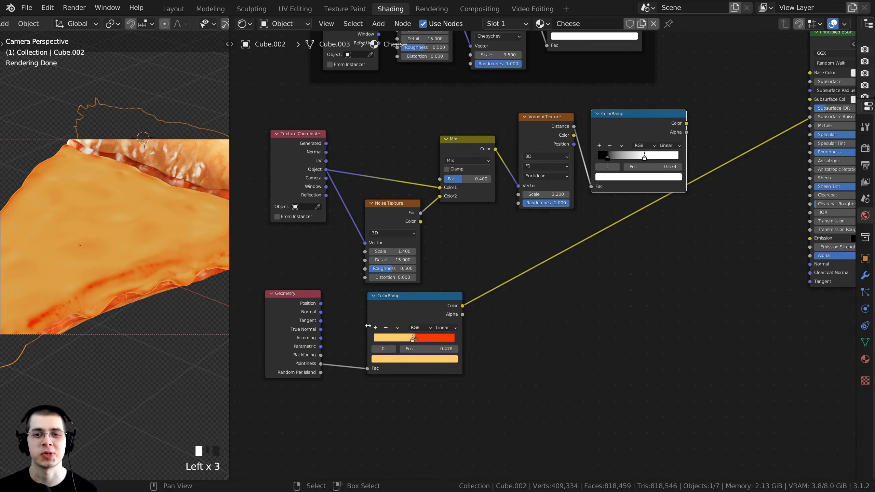
left_click(414, 311)
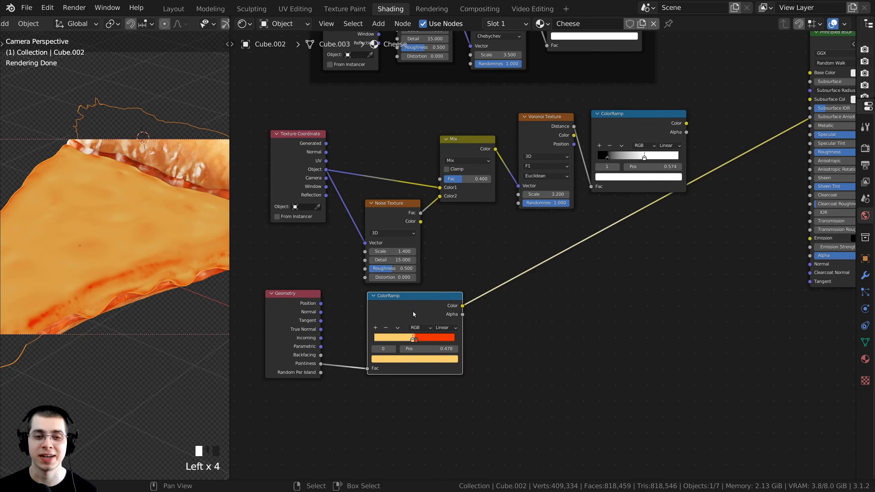
left_click(637, 125, "shift")
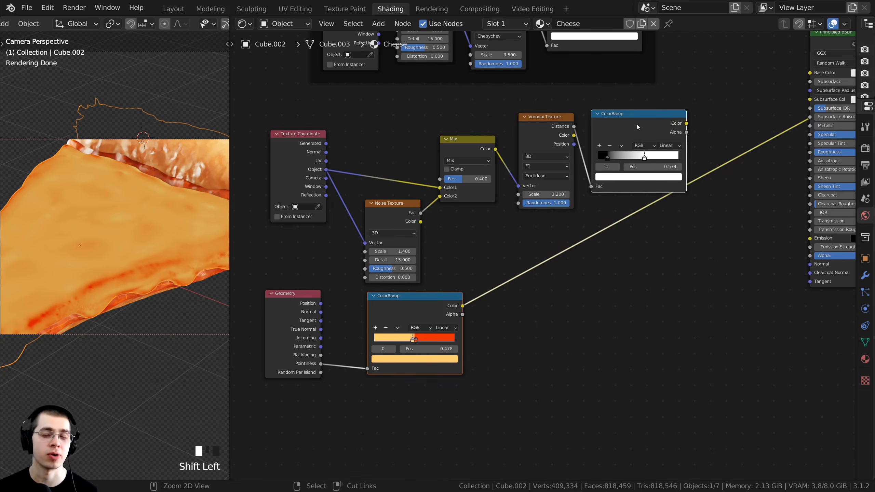
key("ctrl+KP_0")
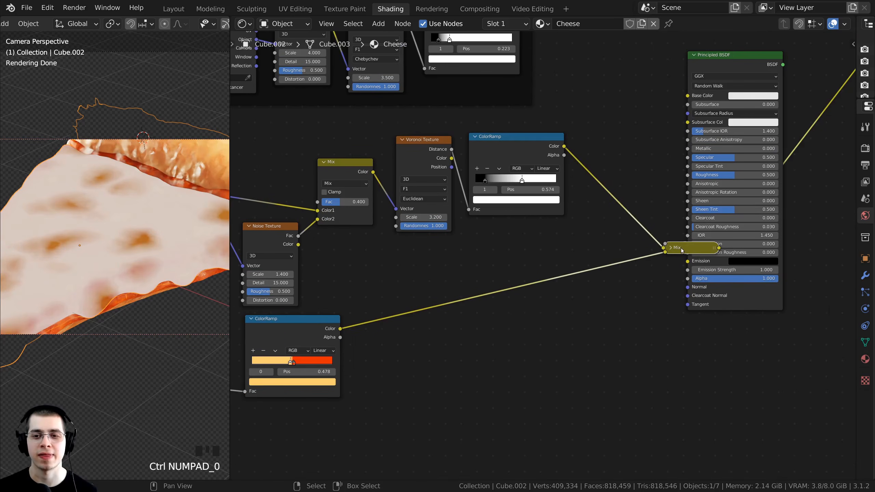
left_click_drag(684, 251, 616, 228)
left_click(602, 226)
Rearrange the Geometry, Noise Texture, Pointiness ColorRamp and new Mix nodes into a compact layout around the Voronoi chain
middle_click_drag(401, 303, 492, 271)
scroll(492, 271, "down", 2)
left_click_drag(291, 314, 298, 260)
left_click_drag(372, 221, 359, 208)
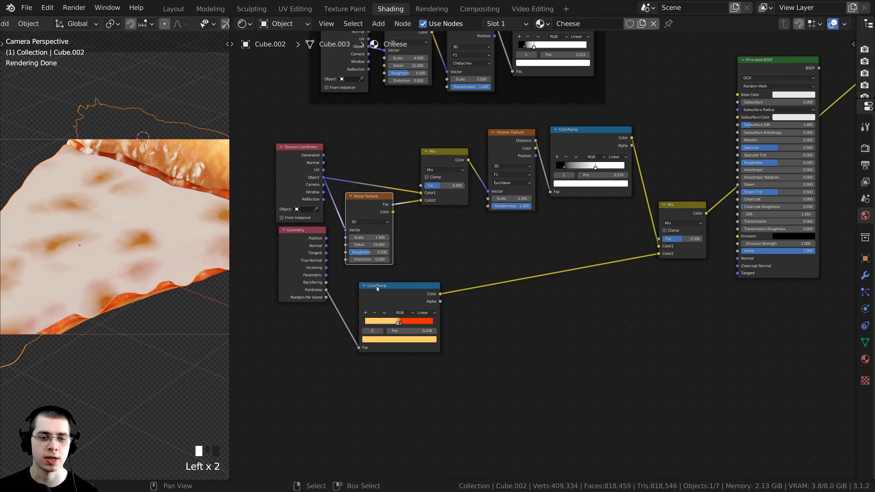
left_click_drag(373, 286, 421, 218)
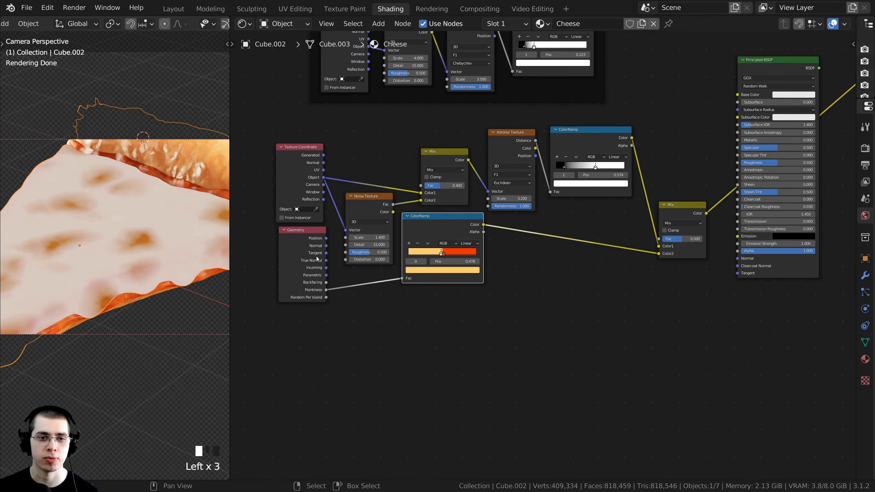
scroll(668, 199, "up", 2)
left_click_drag(699, 226, 679, 197)
middle_click_drag(679, 197, 645, 249)
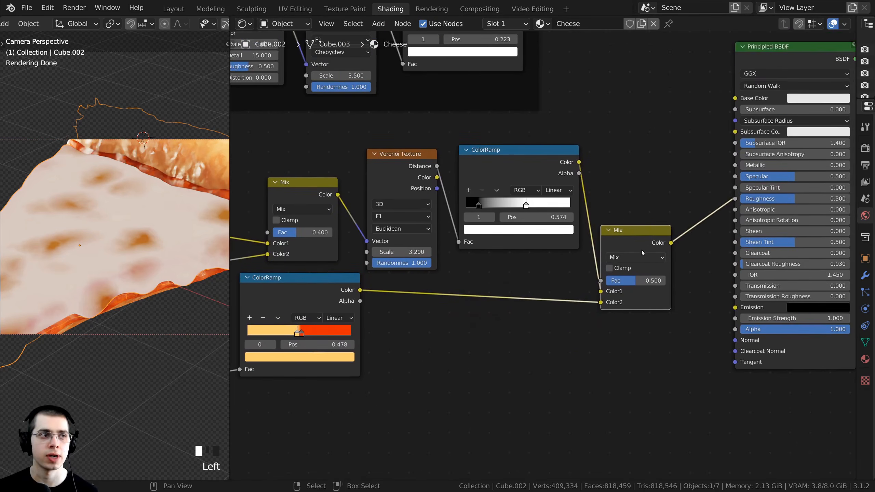
left_click_drag(644, 250, 639, 230)
Preview the Voronoi ColorRamp's black-and-white spot mask on the cheese up close
scroll(638, 231, "up", 2)
middle_click_drag(638, 231, 559, 245)
scroll(522, 265, "up", 3)
left_click(389, 109)
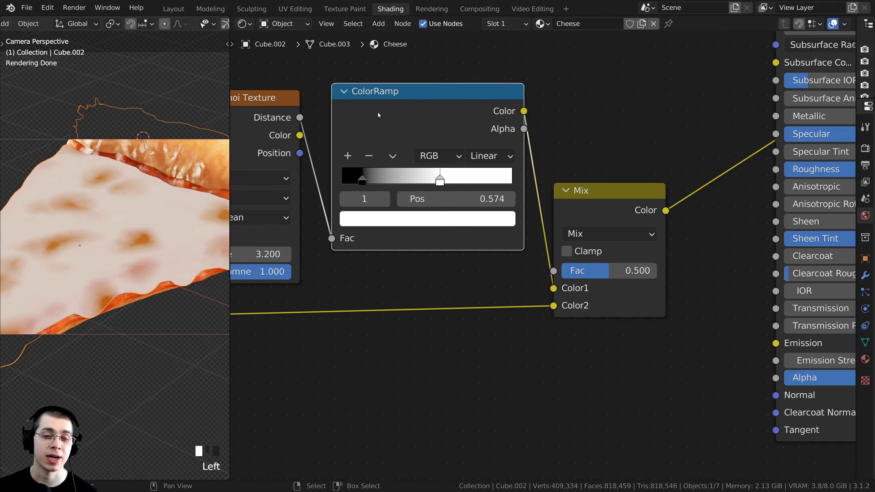
left_click(431, 135, "ctrl+shift")
middle_click_drag(150, 226, 127, 236, "shift")
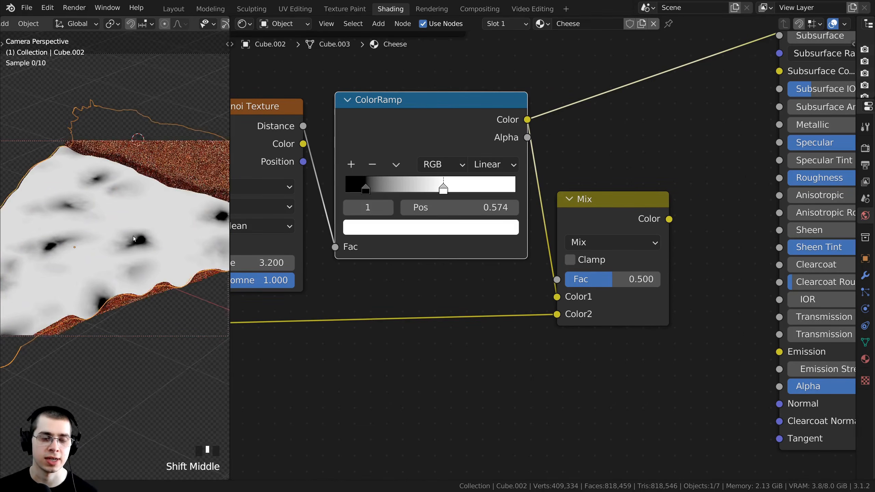
scroll(127, 237, "up", 3)
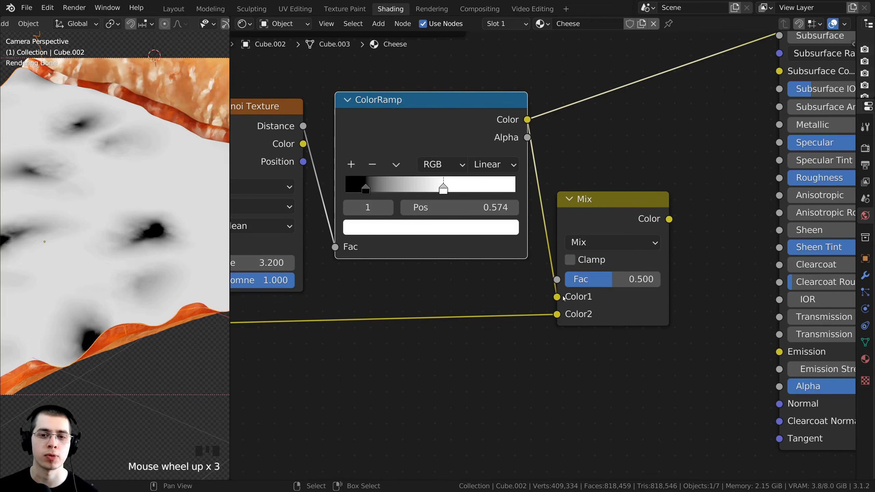
Reconnect the Voronoi ColorRamp from the Mix node's Color1 to its Fac input and preview the Mix output
scroll(422, 152, "down", 3)
left_click_drag(423, 146, 411, 146)
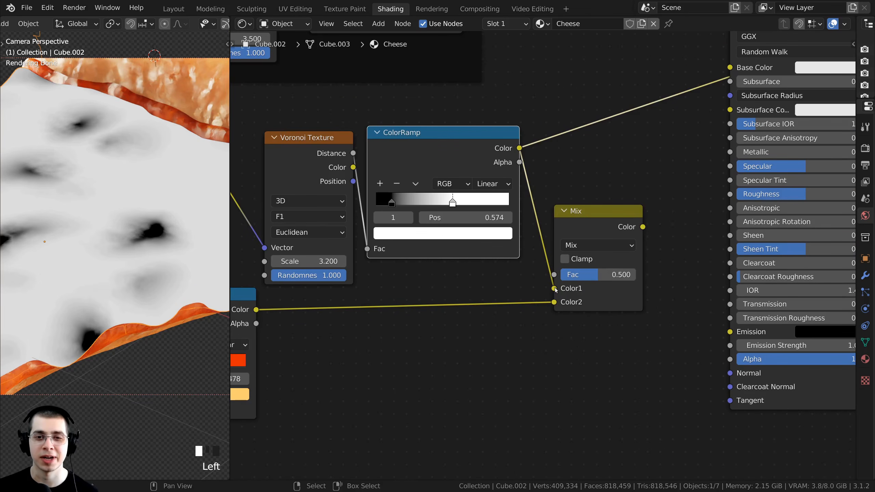
left_click_drag(555, 290, 555, 276)
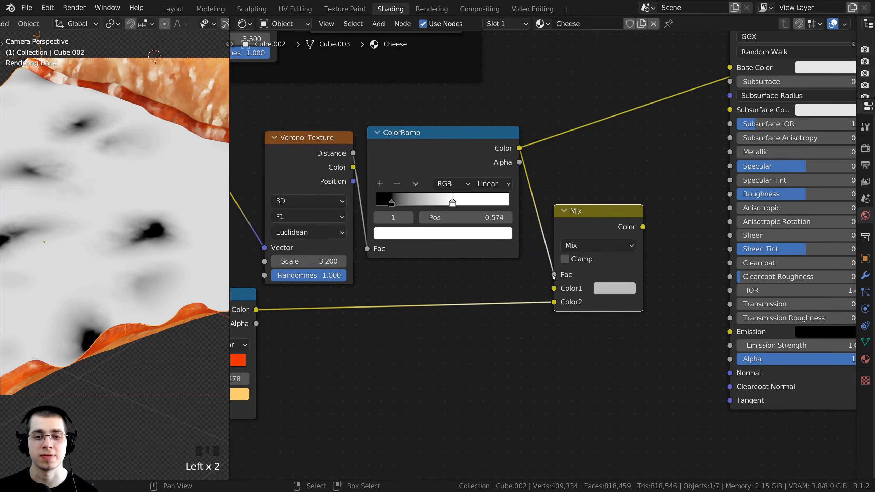
mouse_move(536, 295)
middle_mouse_down()
mouse_move(535, 283)
mouse_move(523, 292)
middle_mouse_up()
scroll(582, 239, "up", 1)
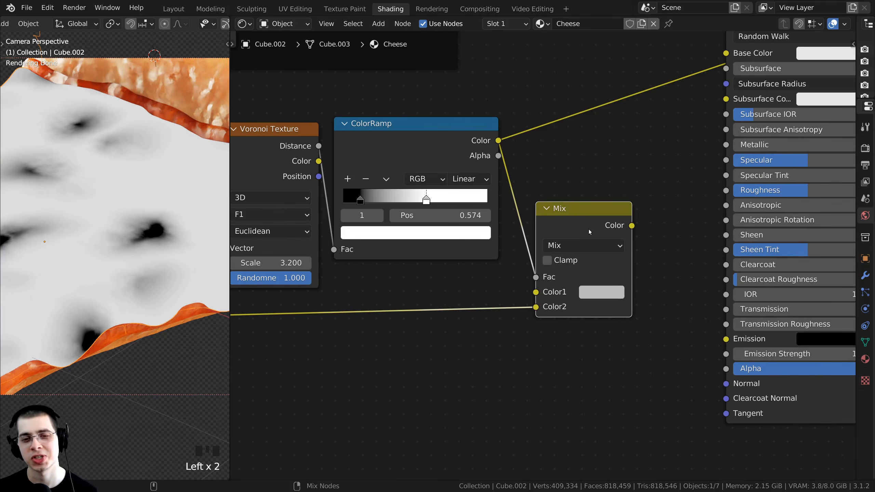
left_click(595, 227, "ctrl+shift")
Examine the mixed spot and Pointiness colouring across the cheese surface from outside the camera view
scroll(138, 207, "down", 2)
middle_click_drag(113, 194, 305, 153, "shift")
middle_click_drag(144, 207, 148, 240, "shift")
scroll(178, 235, "up", 6)
scroll(540, 253, "down", 5)
middle_click_drag(252, 310, 342, 264)
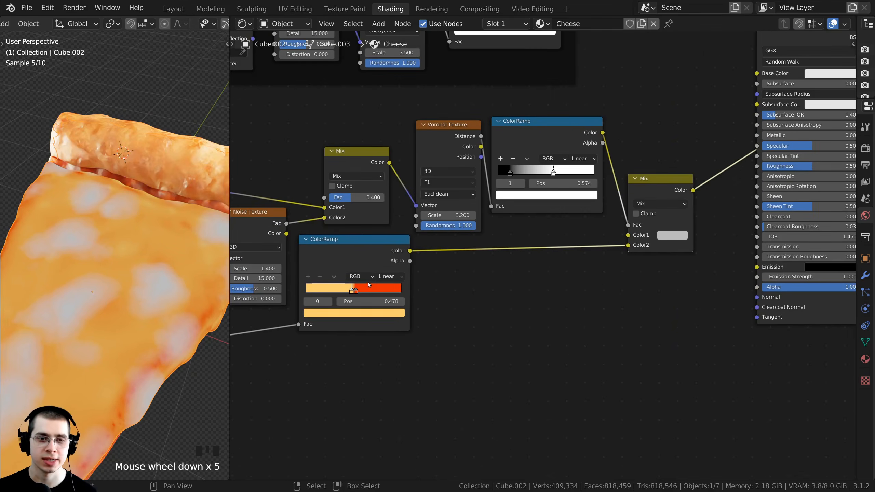
left_click(342, 264)
middle_click_drag(178, 281, 157, 288, "shift")
scroll(142, 262, "up", 2)
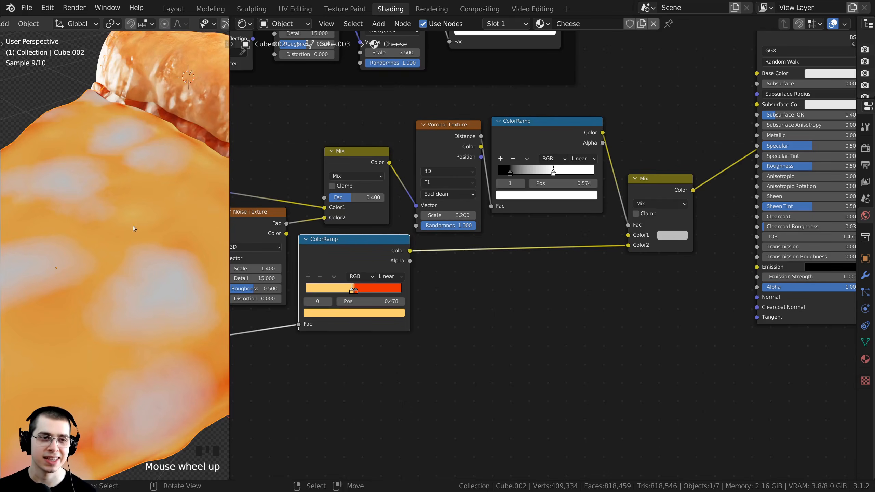
middle_click_drag(132, 226, 83, 291, "shift")
scroll(83, 291, "down", 2)
scroll(546, 234, "up", 4)
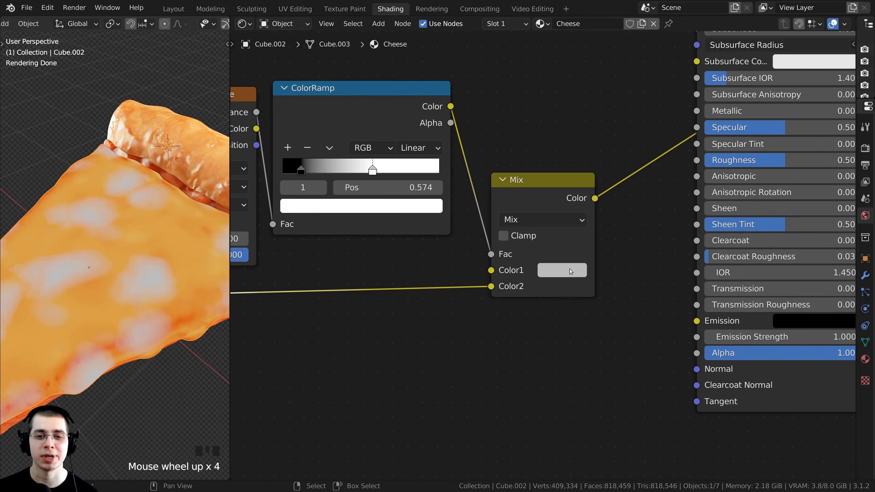
Set the Mix node's Color1 to a bright, fully saturated orange-red and check the spots over the whole slice
left_click(570, 272)
left_click(565, 271)
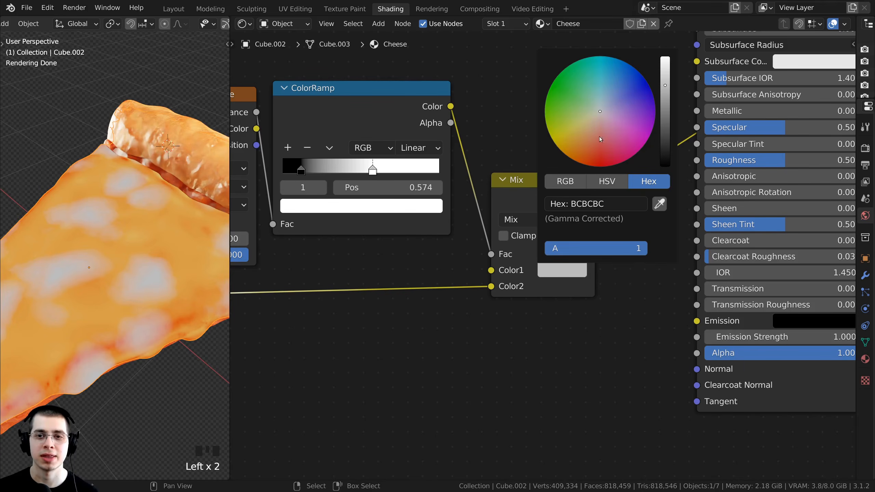
left_click_drag(601, 139, 596, 166)
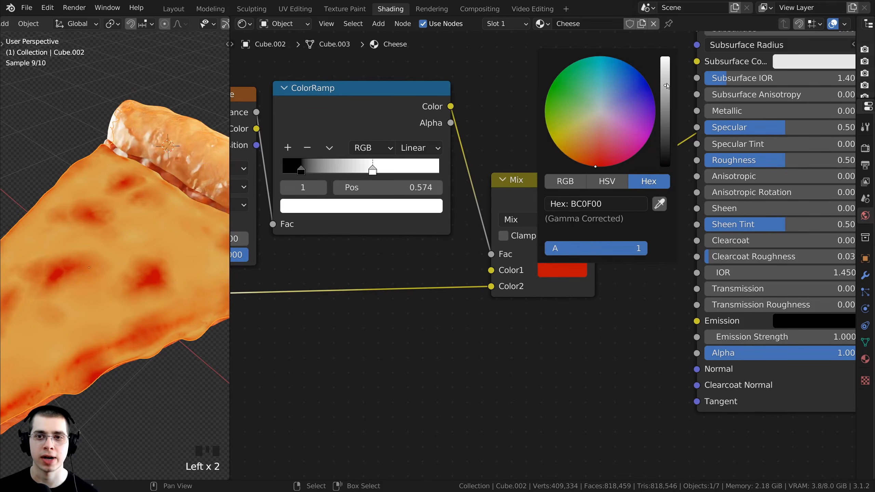
left_click_drag(667, 86, 667, 60)
scroll(413, 345, "down", 1)
middle_click_drag(144, 242, 5, 301)
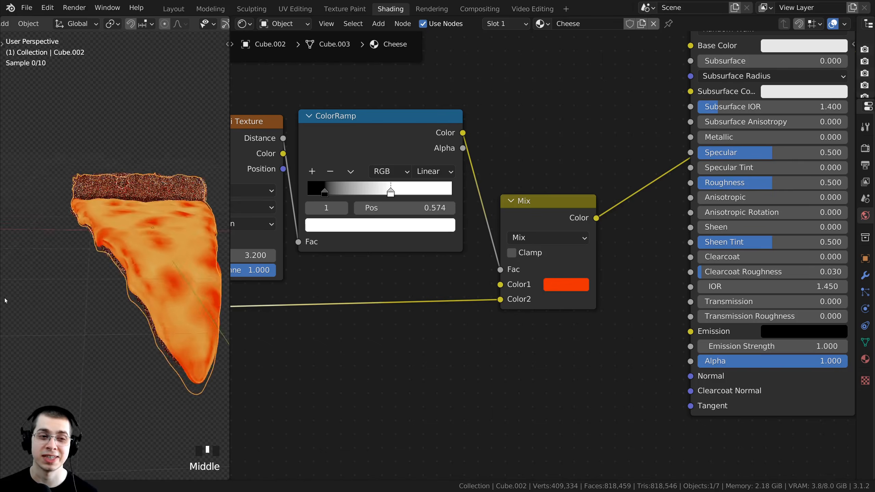
scroll(130, 300, "up", 3)
middle_click_drag(129, 300, 144, 262)
scroll(537, 247, "down", 4)
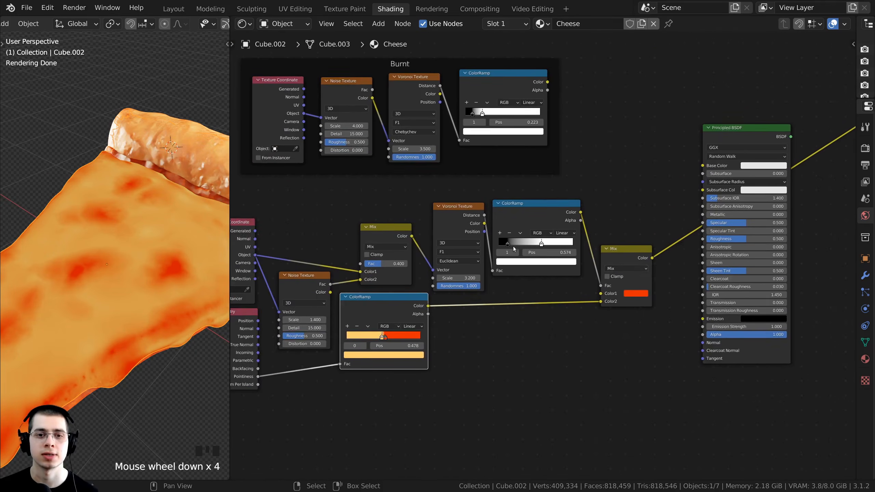
Add a Frame node and group the Voronoi, Pointiness and Mix colouring nodes inside it below the Burnt frame
scroll(513, 246, "down", 1)
middle_click_drag(499, 310, 558, 264)
key("shift+a")
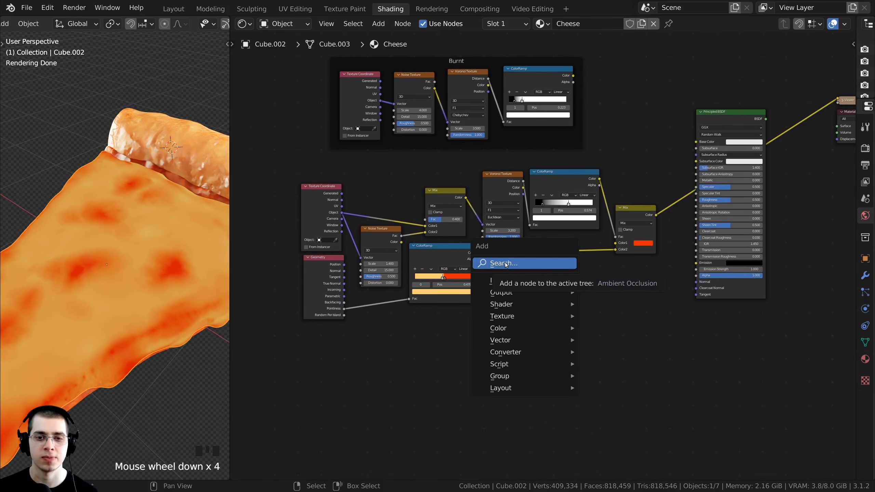
left_click(506, 264)
type("fram")
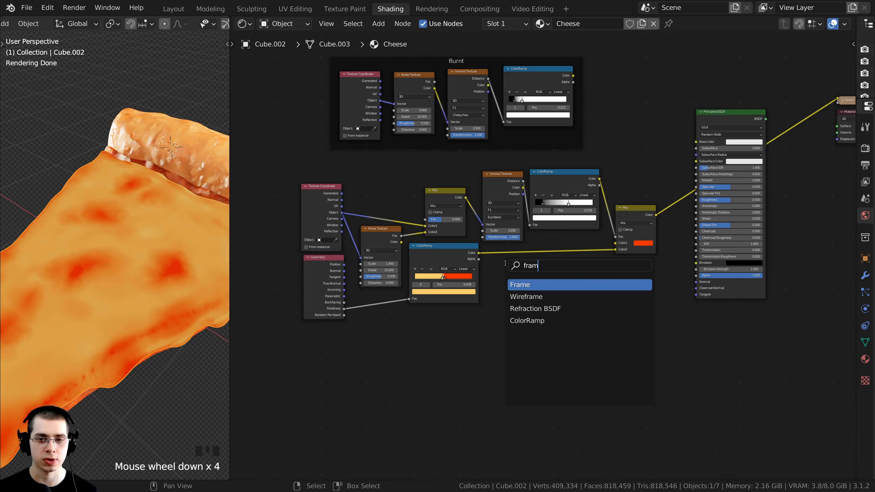
left_click(518, 284)
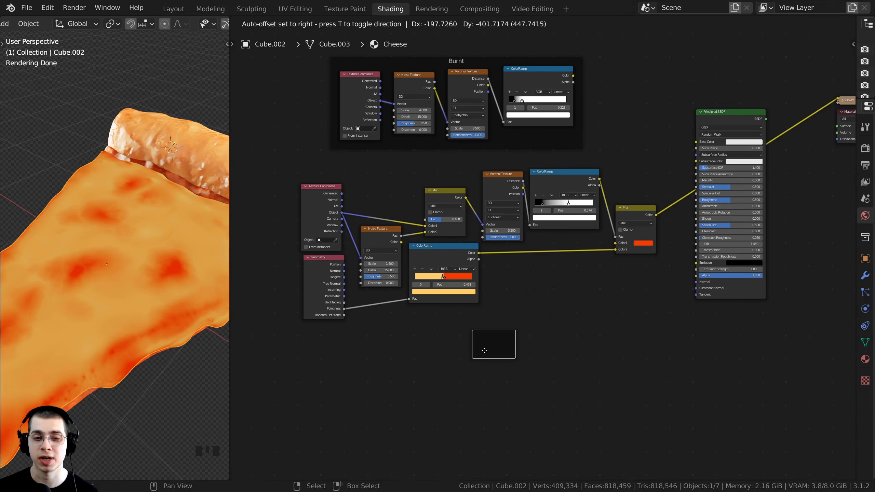
left_click(484, 351)
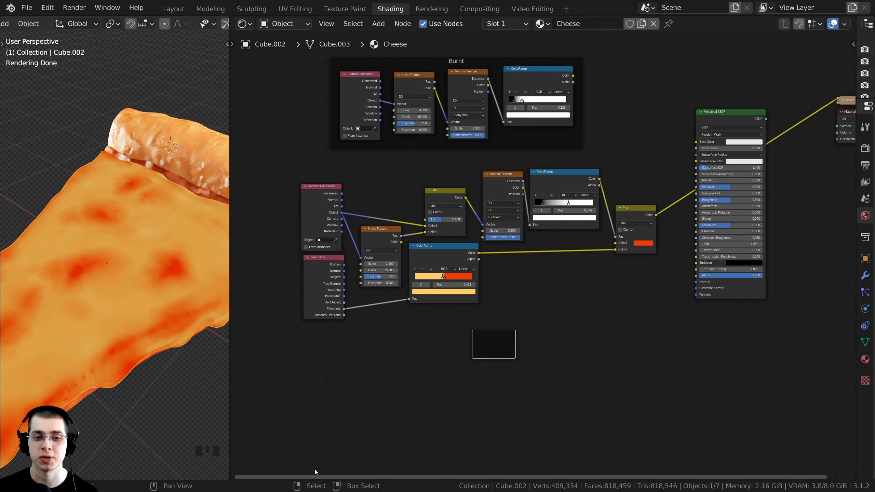
left_click(435, 352)
left_click_drag(285, 178, 643, 289)
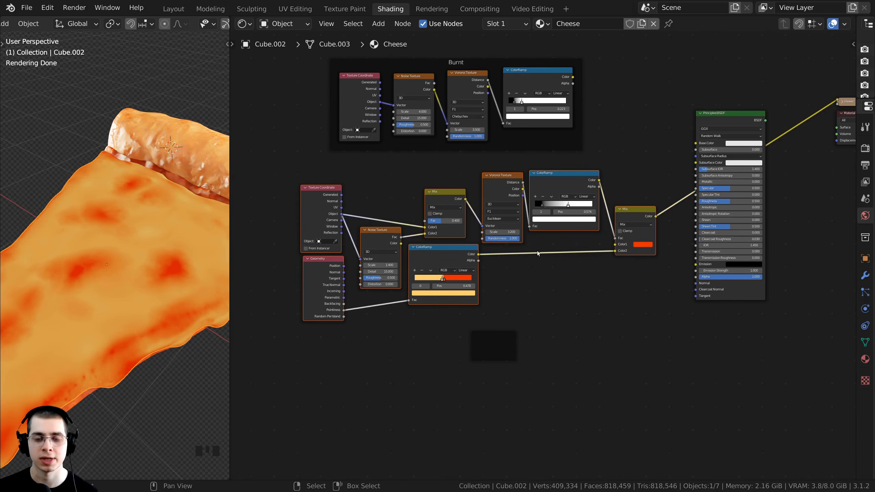
mouse_move(493, 226)
left_mouse_down()
mouse_move(502, 352)
mouse_move(523, 340)
mouse_move(484, 229)
left_mouse_up()
left_click_drag(428, 182, 434, 166)
Label the new frame around the colouring nodes "Color"
scroll(441, 171, "up", 1)
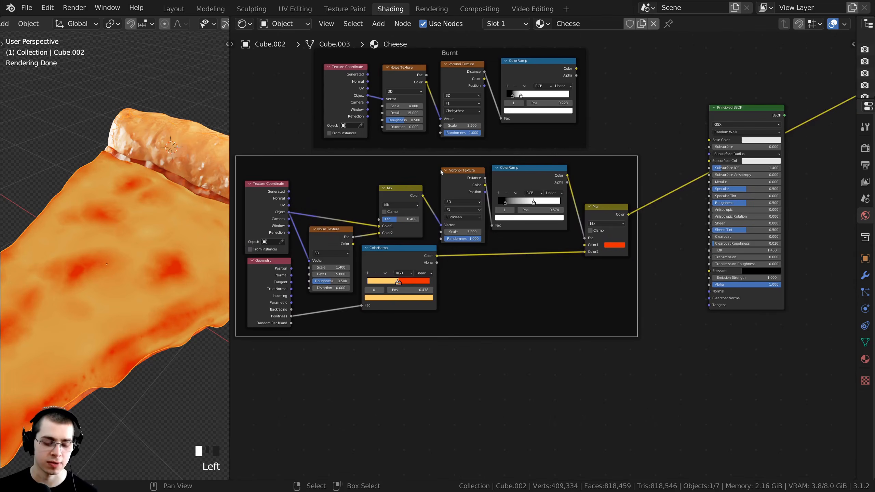
key("n")
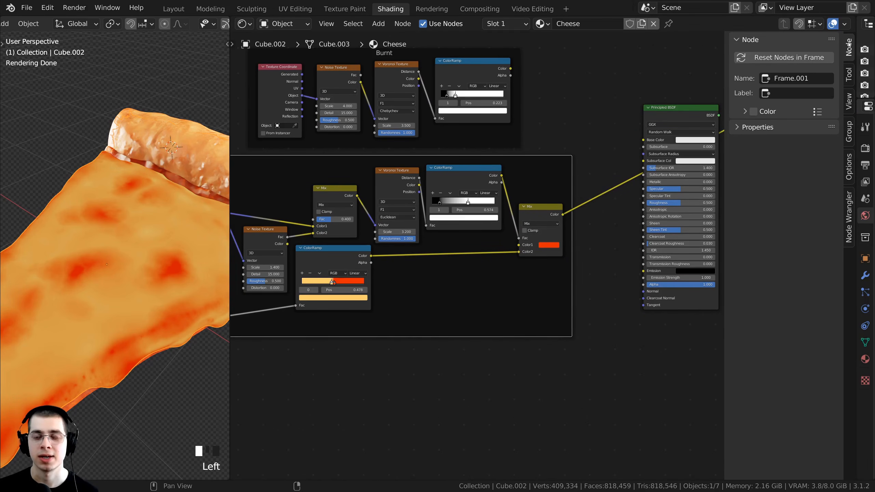
left_click(791, 93)
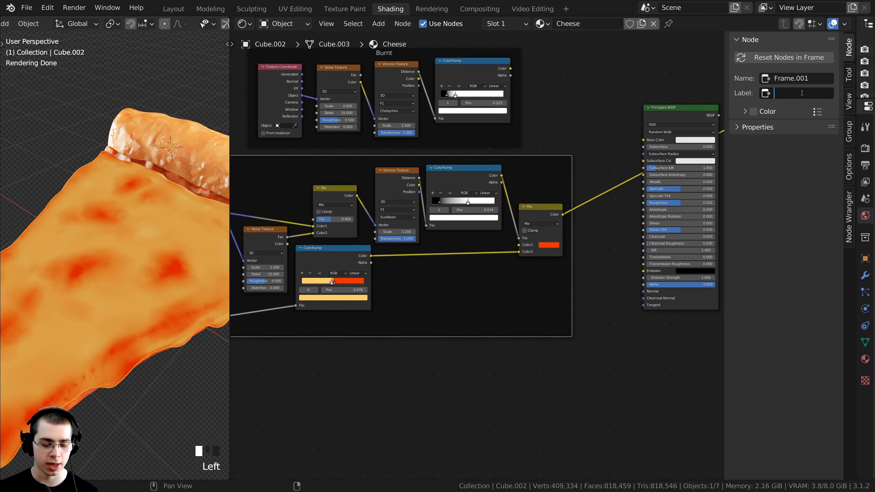
type("Color")
key("Return")
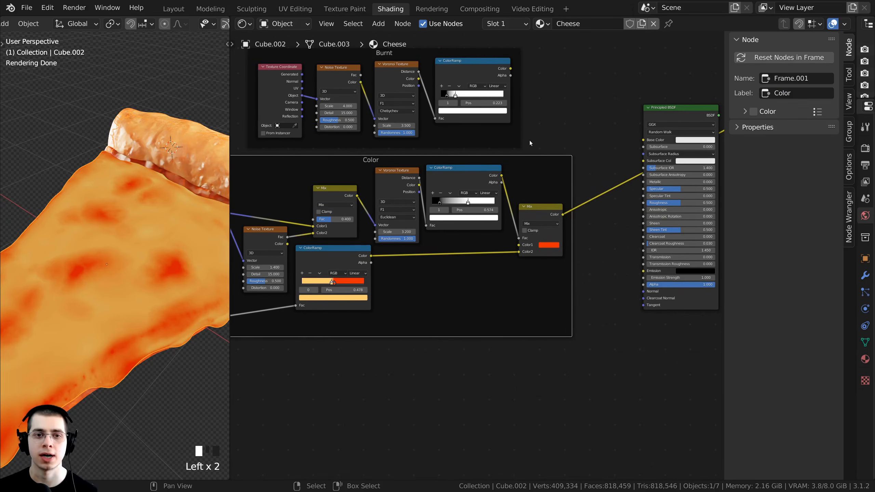
Hide the node properties sidebar and shift the Color frame slightly to the left beneath the Burnt frame
middle_click_drag(342, 189, 462, 227)
scroll(462, 227, "up", 4)
middle_click_drag(547, 187, 534, 185)
scroll(496, 187, "down", 1)
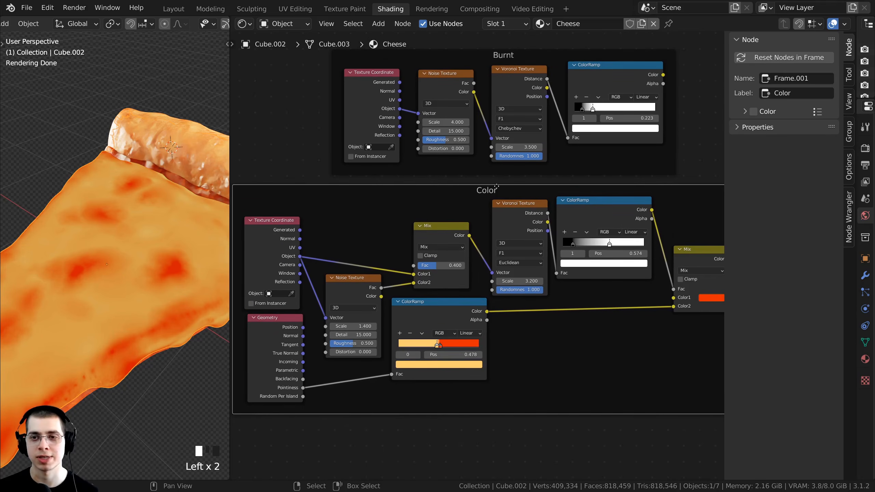
key("n")
scroll(541, 253, "down", 5)
left_click_drag(521, 211, 494, 211)
middle_click_drag(549, 196, 464, 195)
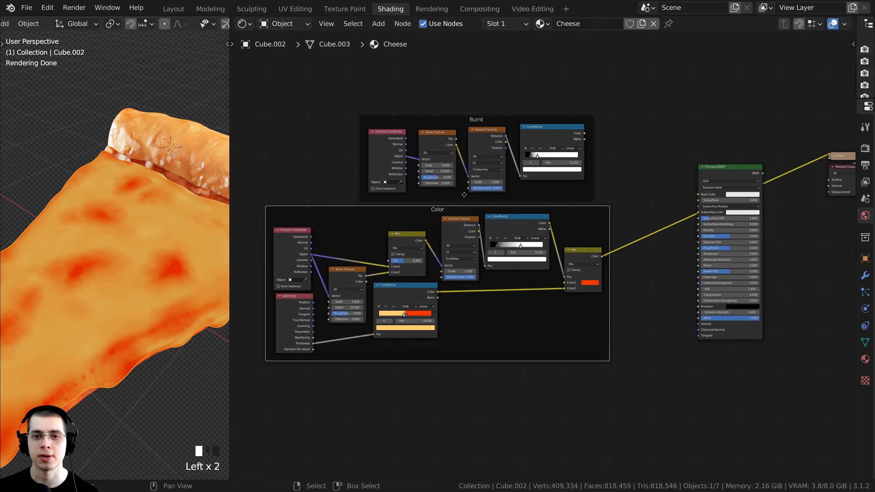
Combine the Burnt frame's ColorRamp and the Color frame's final Mix node through a new Mix node
scroll(522, 174, "up", 1)
left_click(499, 131)
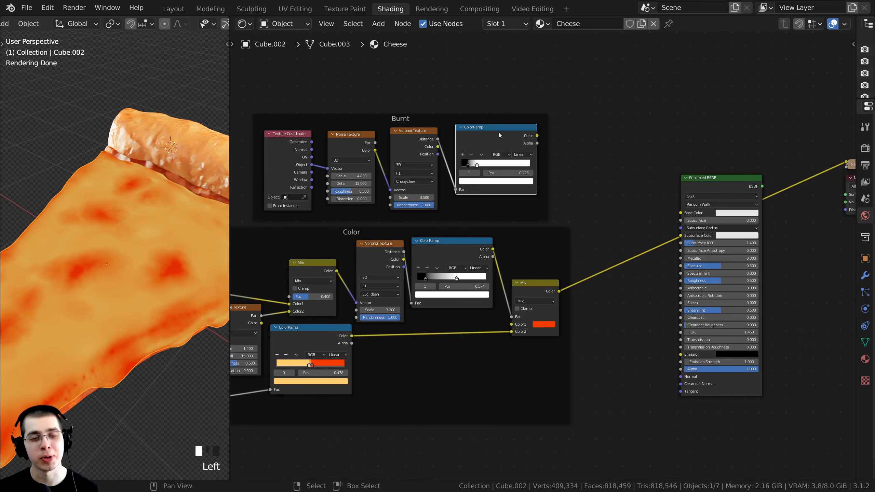
left_click(536, 286)
scroll(532, 279, "up", 1)
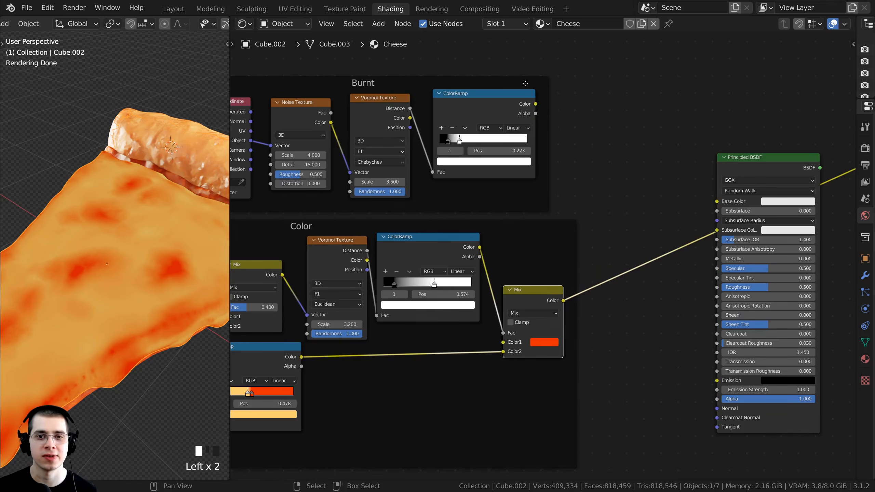
left_click(497, 101)
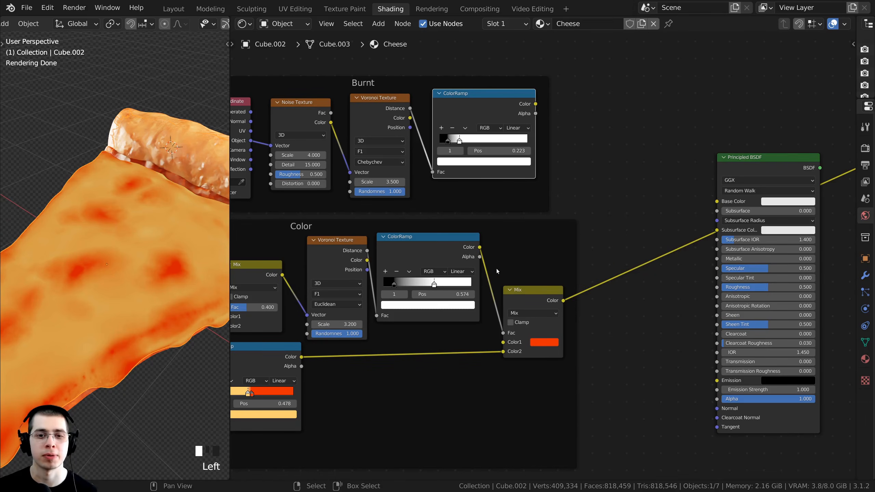
left_click(534, 290)
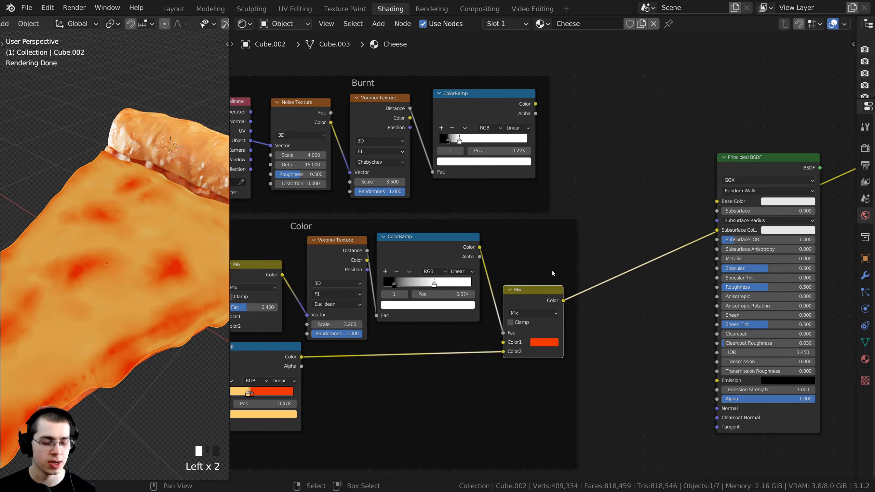
left_click(468, 101, "shift")
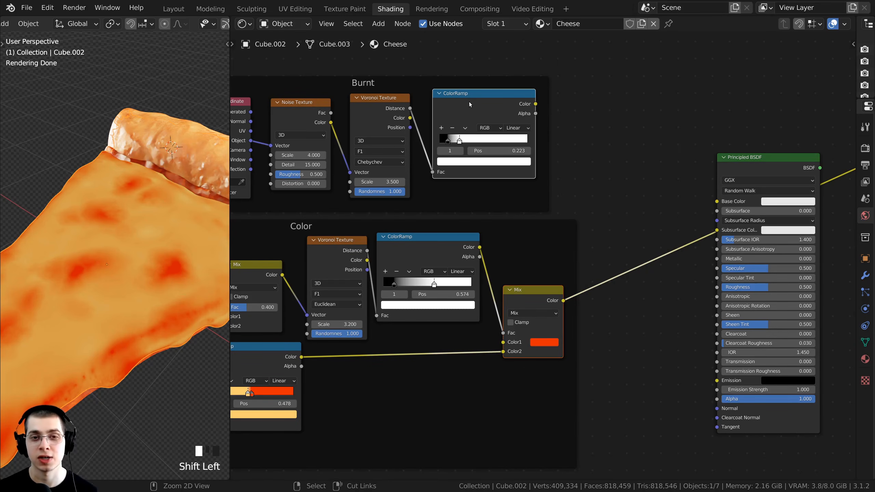
key("ctrl+KP_0")
scroll(601, 131, "down", 6)
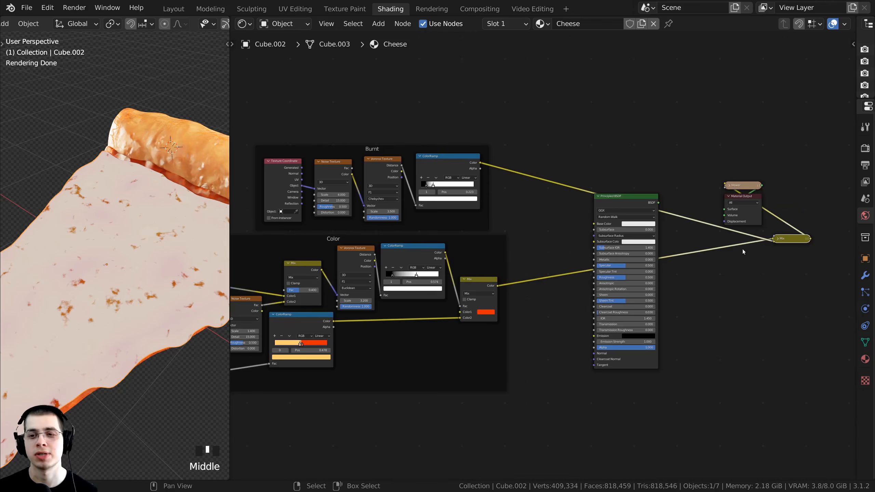
Place the new Mix node between the two frames and the Principled BSDF and expand it to show its settings
middle_click_drag(742, 250, 818, 256)
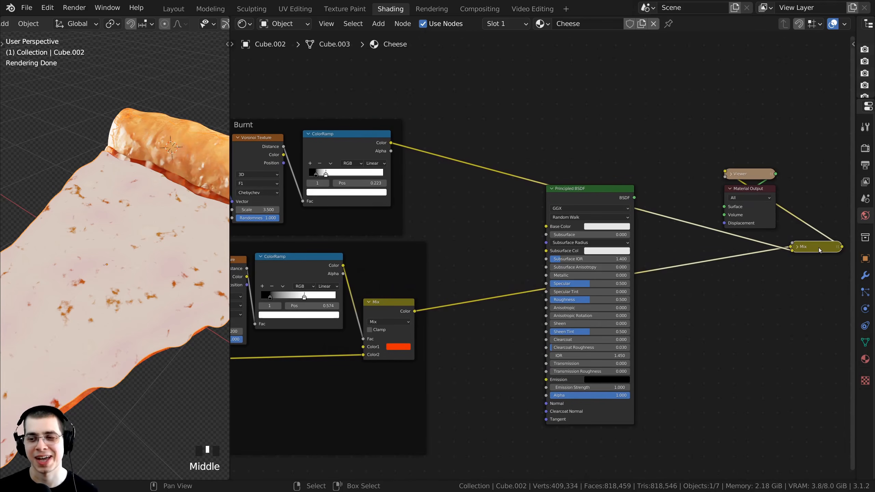
left_click_drag(821, 250, 483, 200)
scroll(583, 248, "up", 1)
left_click(582, 233)
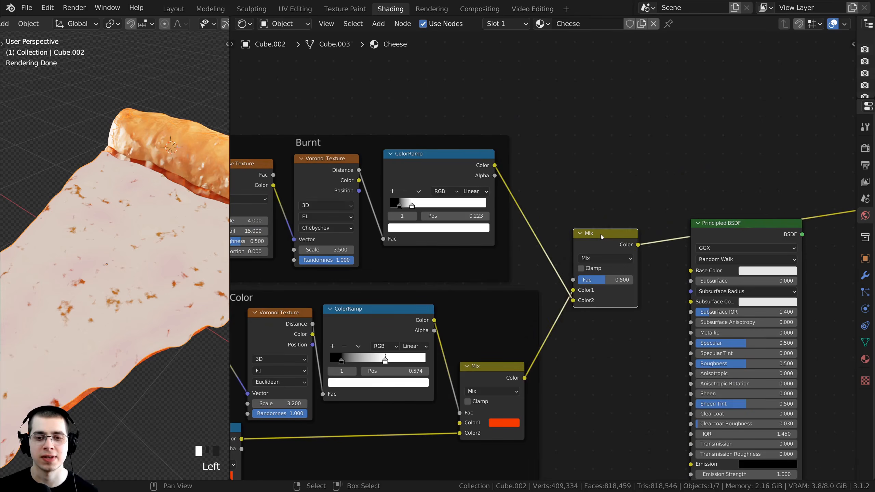
left_click_drag(600, 234, 584, 228)
Reroute the Burnt ColorRamp's Color output from the new Mix node's colour input to its Fac input
middle_click_drag(564, 241, 559, 190)
scroll(464, 111, "up", 1)
scroll(445, 134, "up", 1)
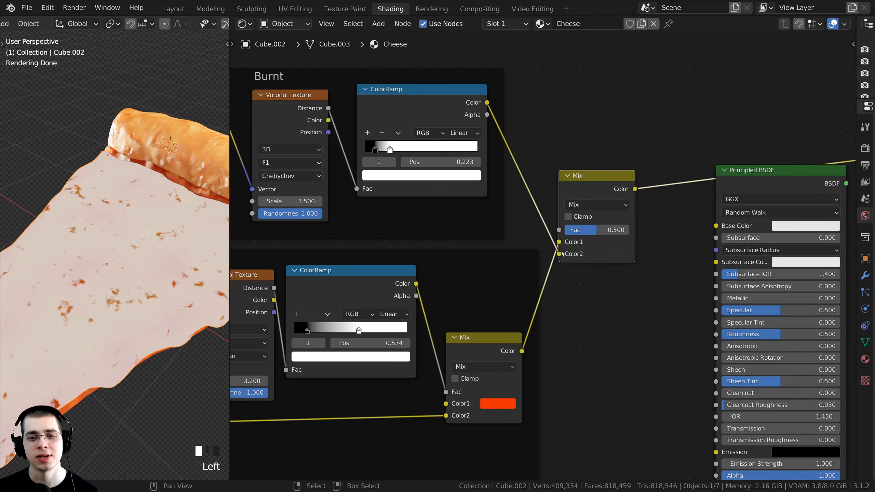
left_click_drag(560, 255, 485, 126)
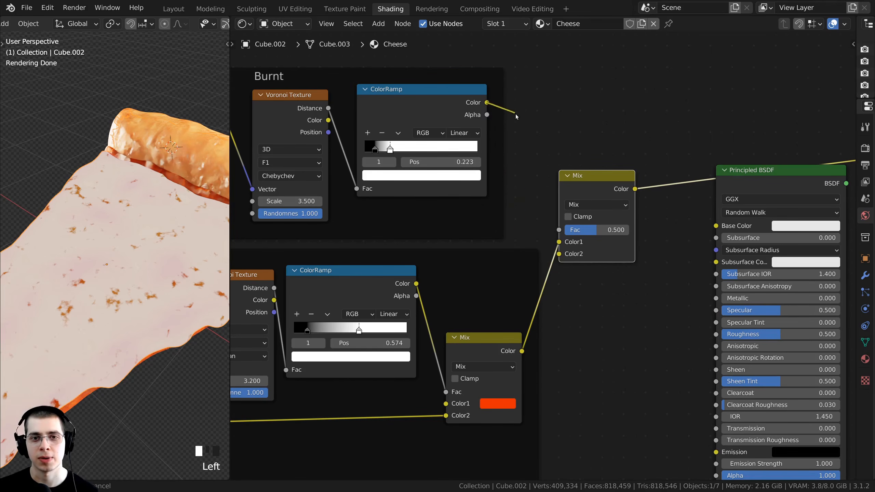
left_click_drag(529, 170, 556, 230)
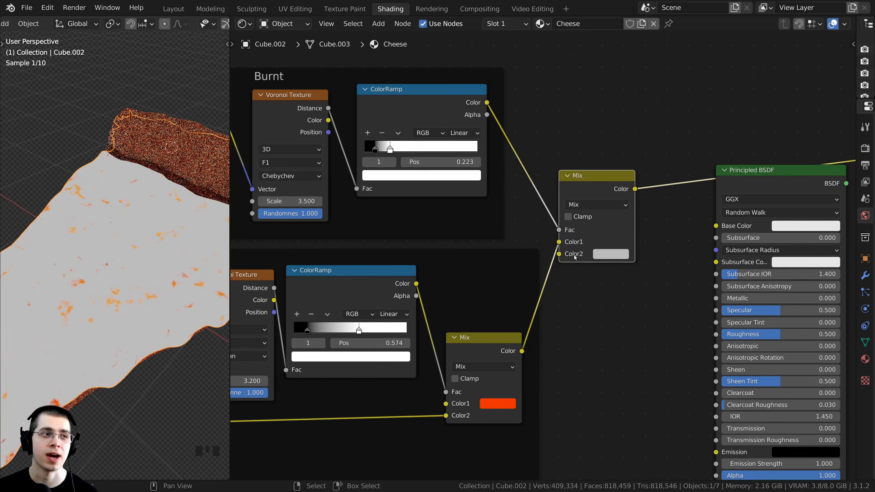
Move the Color frame's link from Color1 to Color2 on the new Mix node and preview that node's result
scroll(557, 230, "up", 3)
middle_click_drag(557, 230, 537, 261)
left_click_drag(493, 325, 476, 306)
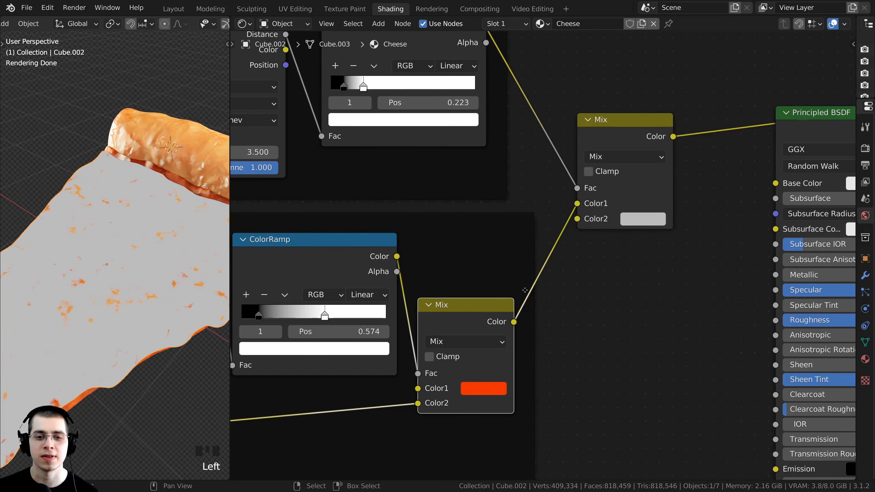
left_click_drag(577, 205, 582, 221)
scroll(582, 220, "down", 1)
middle_click_drag(582, 219, 564, 243)
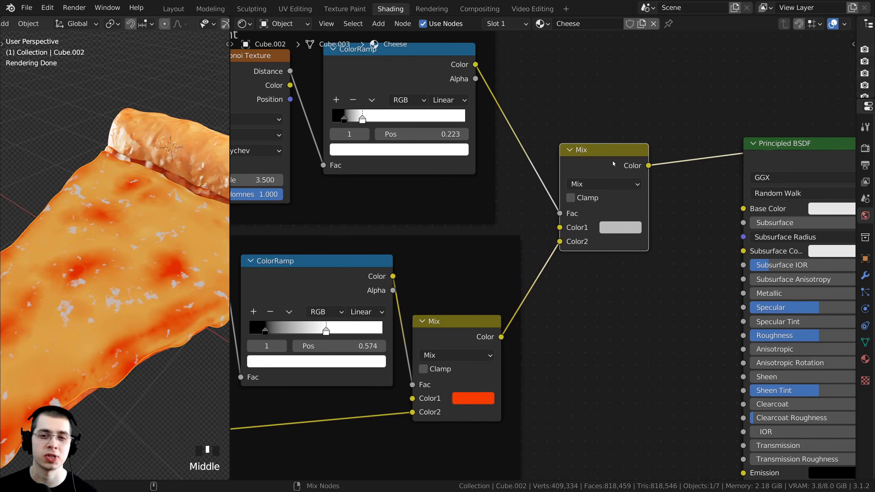
left_click(622, 167, "ctrl+shift")
Set the new Mix node's Color1 to black and check the burnt spots across the slice
middle_click_drag(138, 248, 135, 271)
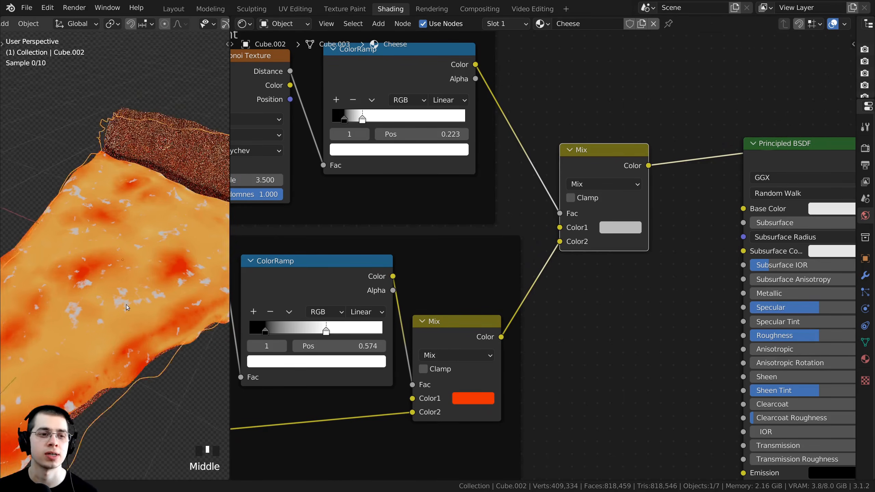
scroll(136, 272, "up", 3)
scroll(138, 258, "down", 3)
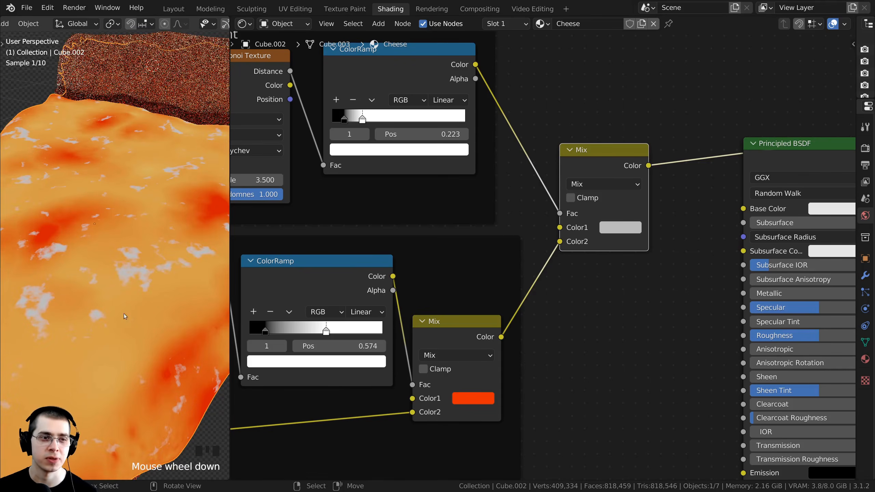
scroll(565, 237, "down", 2)
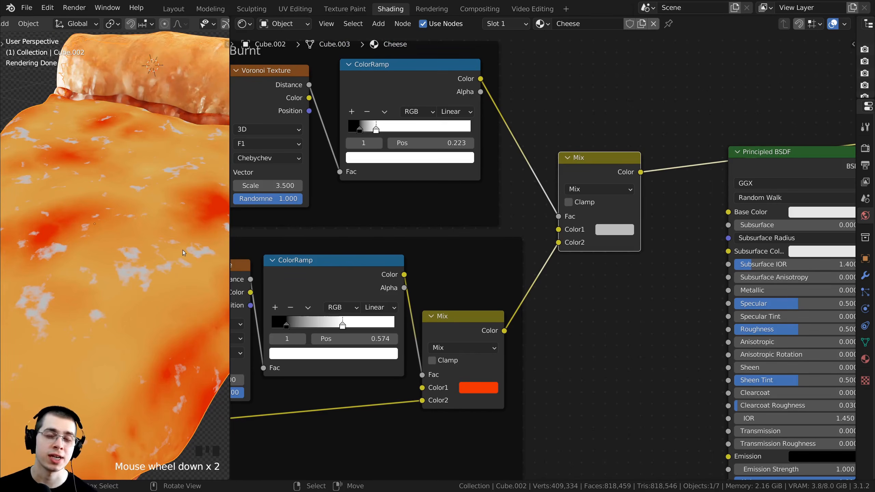
scroll(620, 262, "down", 2)
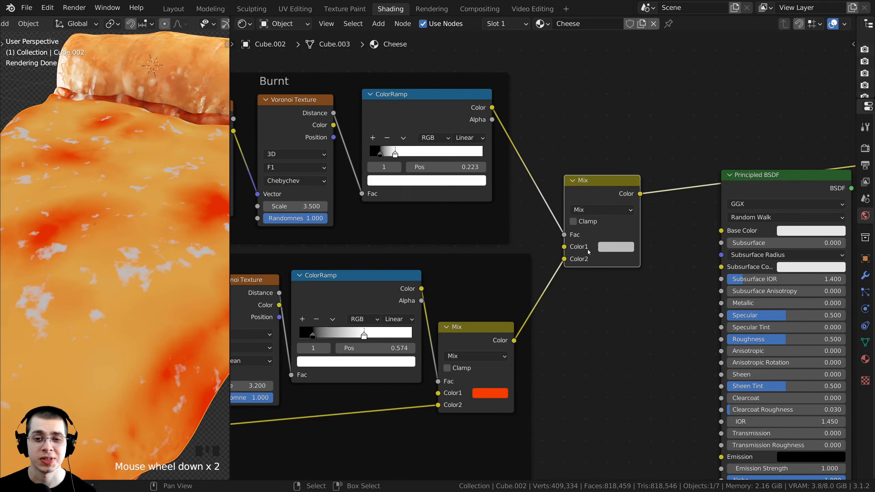
left_click(611, 248)
left_click_drag(693, 111, 692, 171)
mouse_move(131, 241)
middle_mouse_down()
mouse_move(160, 258)
mouse_move(195, 195)
mouse_move(146, 245)
mouse_move(103, 240)
mouse_move(137, 248)
middle_mouse_up()
scroll(534, 259, "down", 2)
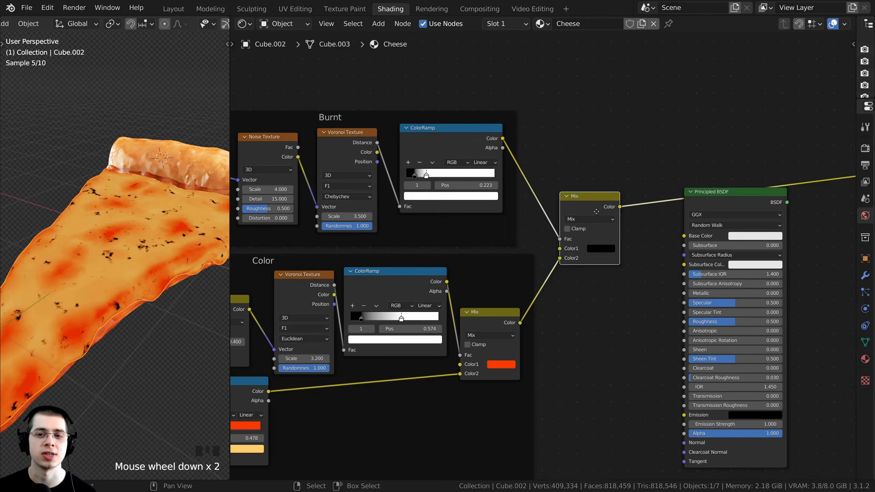
Connect the new Mix node to the Principled BSDF's Base Color, restore the shader to the Material Output, and move the output node closer
middle_click_drag(617, 209, 539, 193)
scroll(539, 194, "up", 2)
left_click_drag(552, 193, 626, 228)
left_click(705, 199, "ctrl+shift")
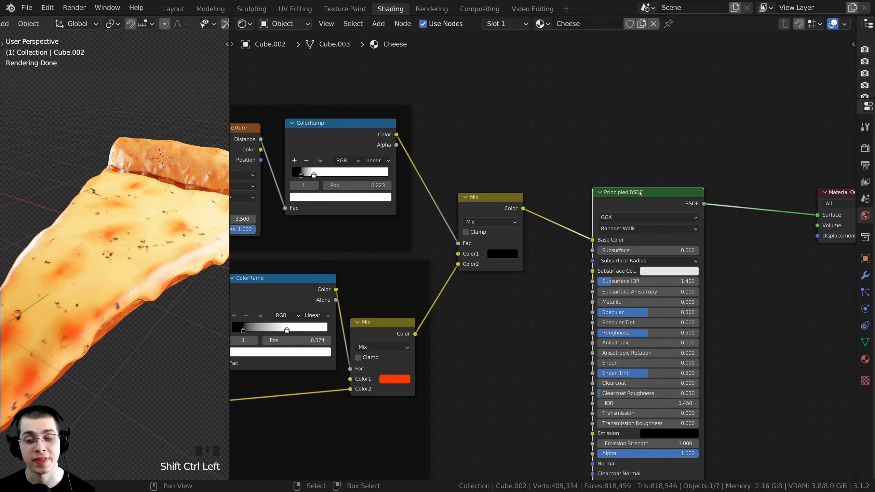
middle_click_drag(705, 199, 681, 203)
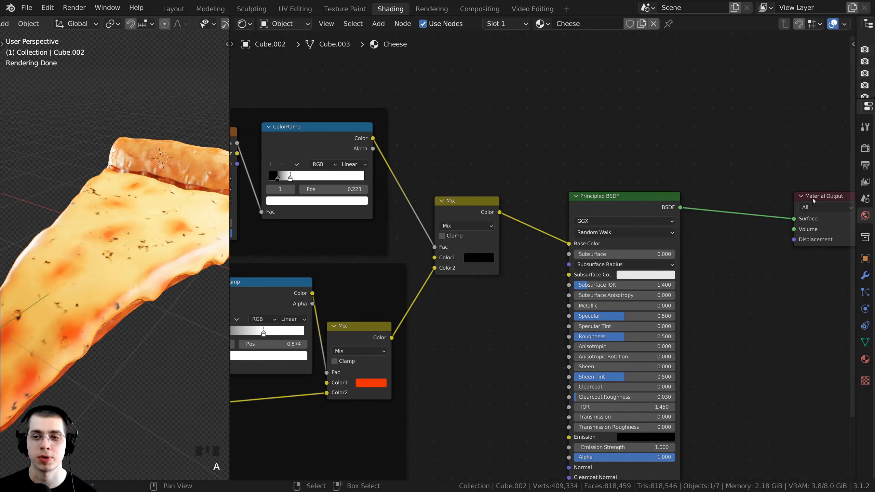
left_click_drag(834, 197, 780, 198)
Switch the viewport to the camera view and examine the shaded cheese surface
key("KP_0")
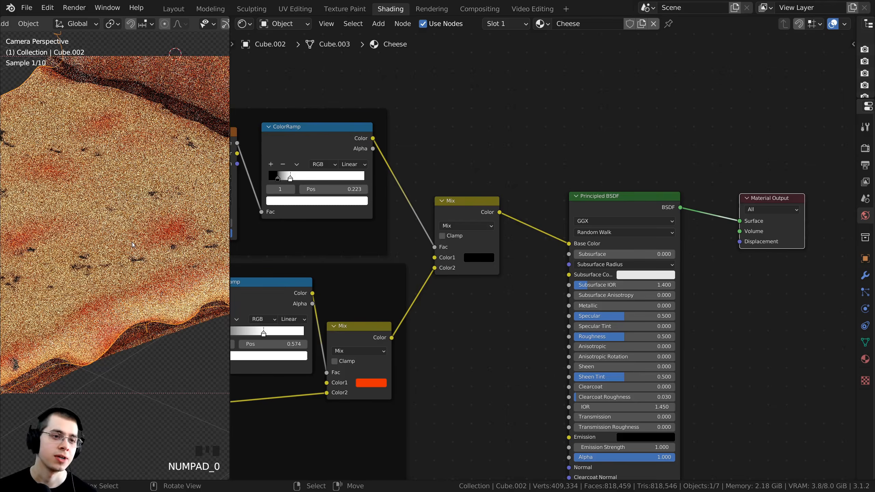
middle_click_drag(179, 232, 127, 299, "shift")
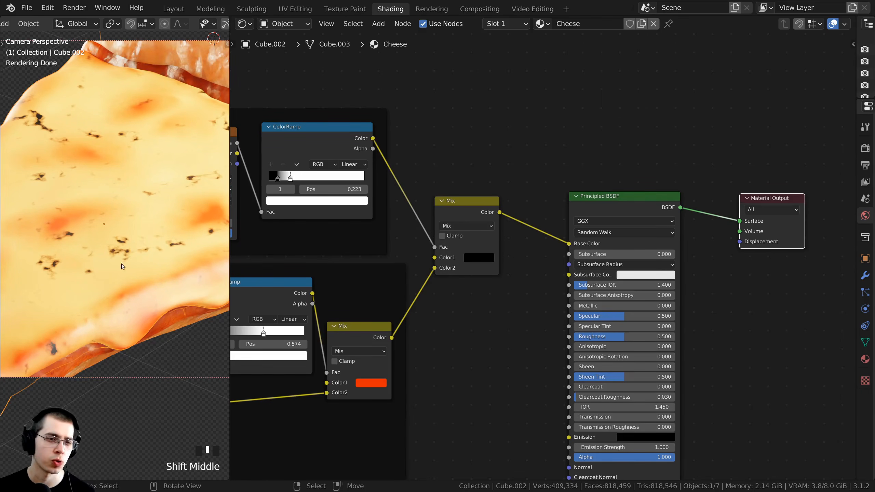
middle_click_drag(122, 264, 121, 196, "shift")
scroll(119, 194, "down", 1)
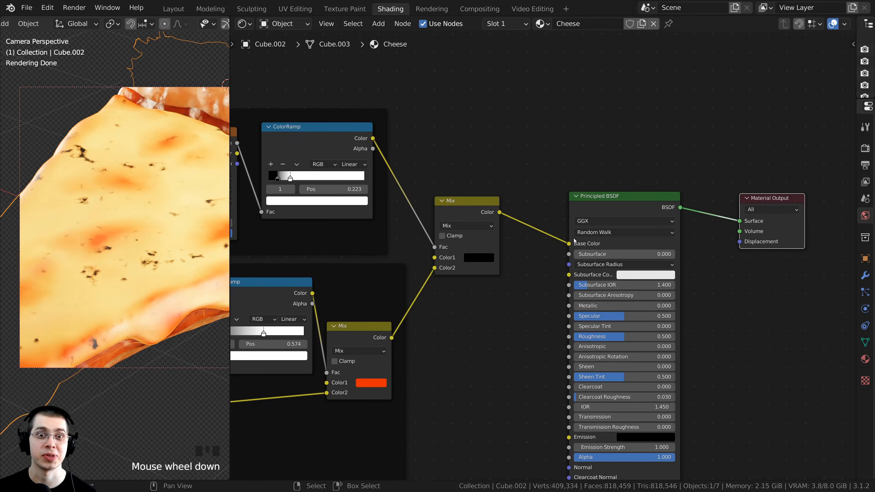
Nudge the new Mix node slightly and set the Principled BSDF's Subsurface to 0.5
left_click_drag(462, 211, 468, 215)
middle_click_drag(468, 215, 474, 206)
scroll(482, 204, "up", 2)
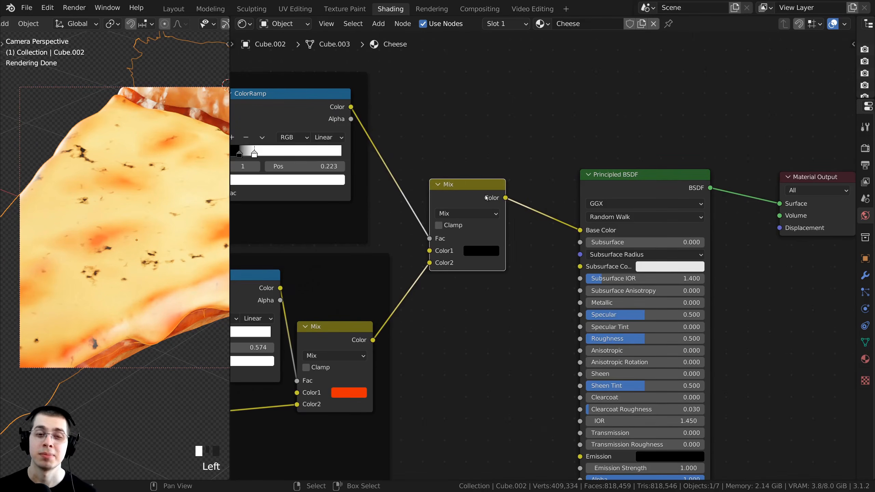
left_click_drag(482, 191, 481, 198)
middle_click_drag(534, 222, 500, 208)
scroll(507, 210, "up", 2)
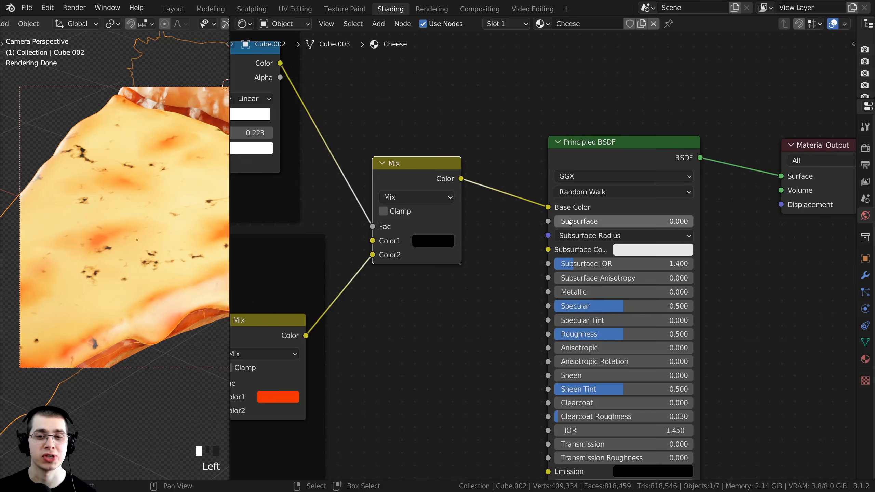
middle_click_drag(558, 220, 515, 209)
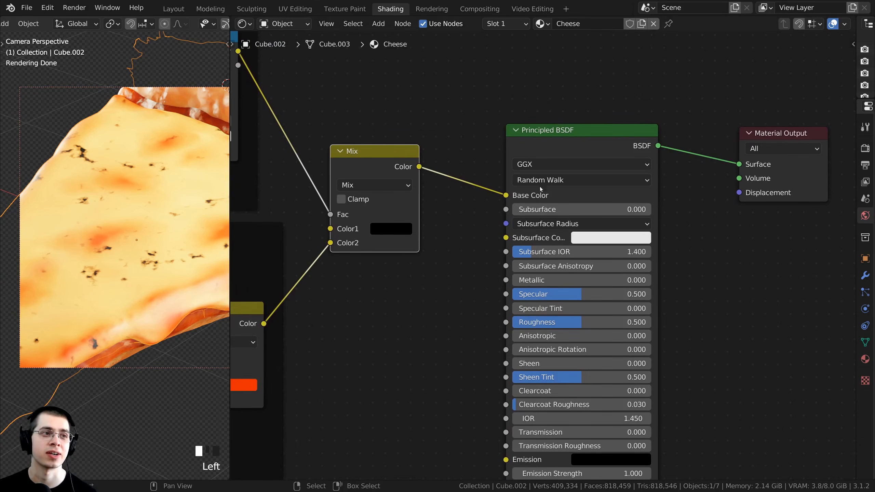
left_click(594, 209)
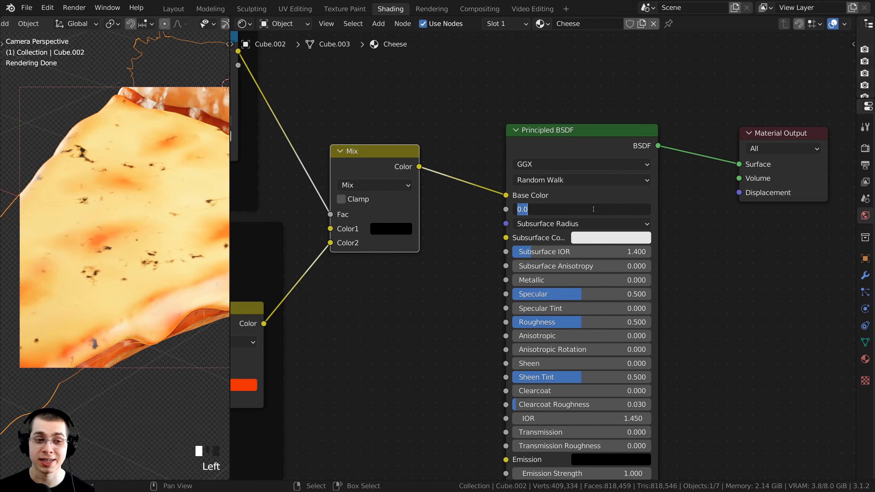
key("Return")
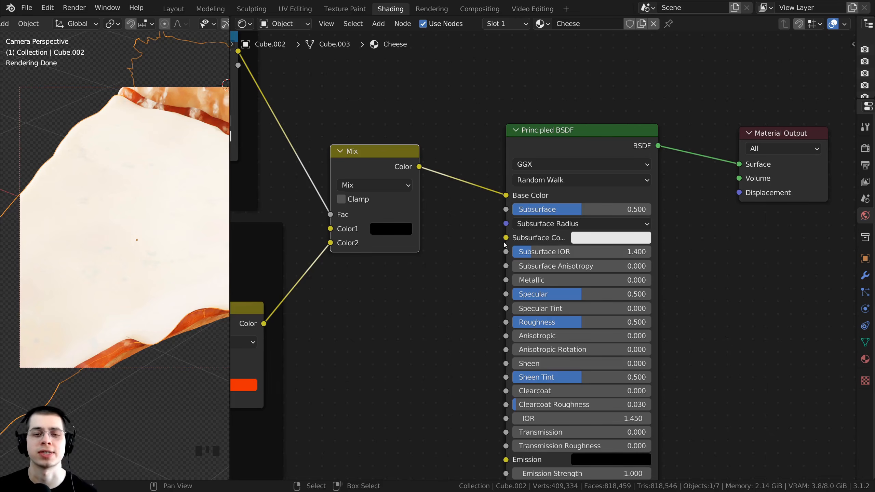
Set the Subsurface Color to a bright, saturated orange-red and inspect the burnt spots up close and over the whole slice
middle_click_drag(505, 245, 474, 231)
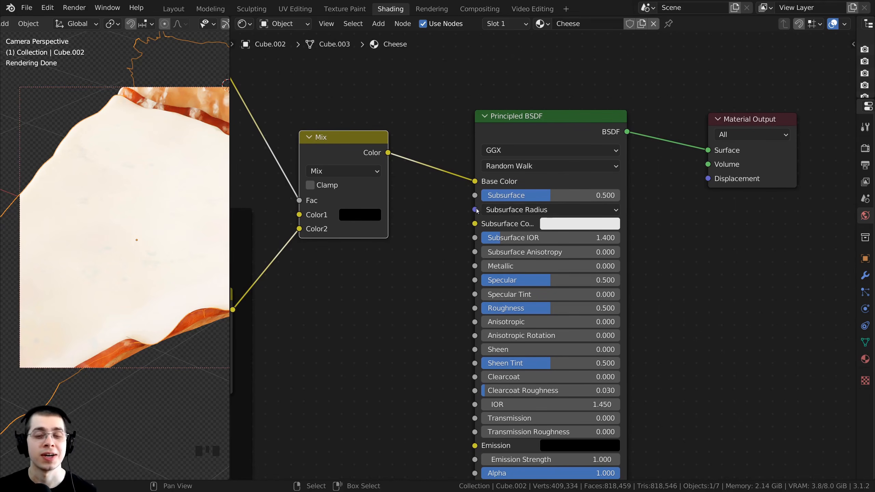
left_click(577, 223)
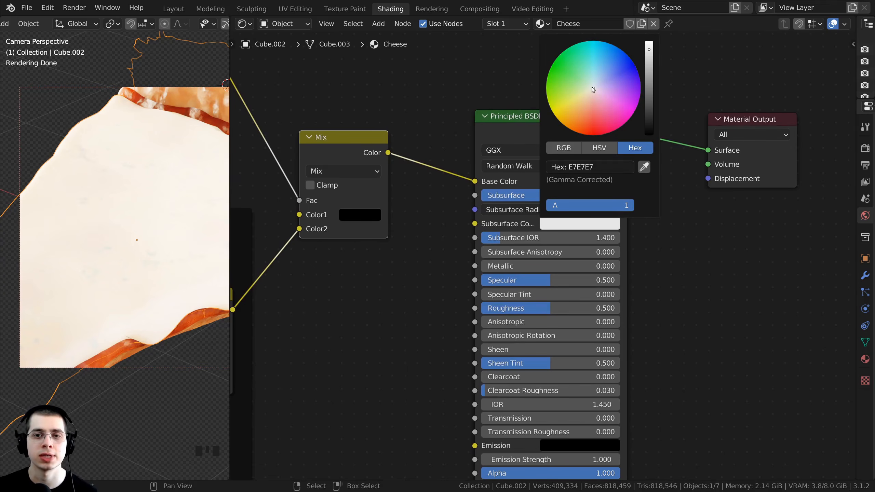
left_click_drag(592, 87, 589, 136)
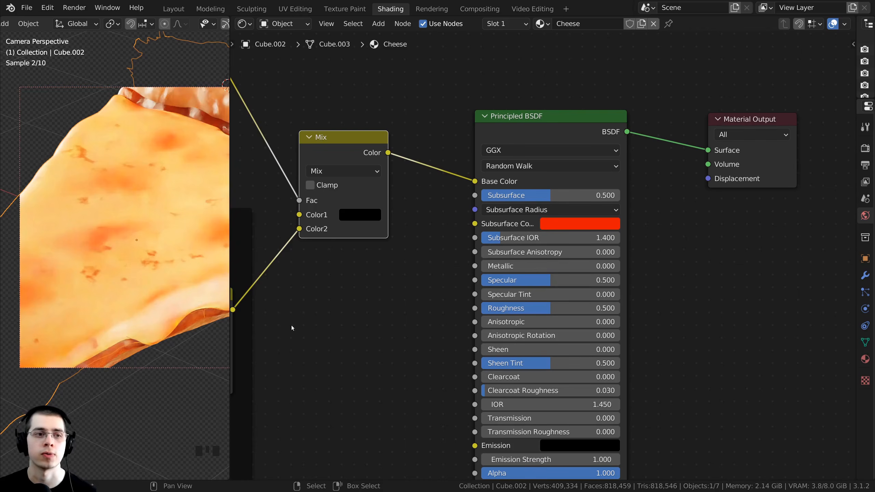
scroll(141, 270, "up", 6)
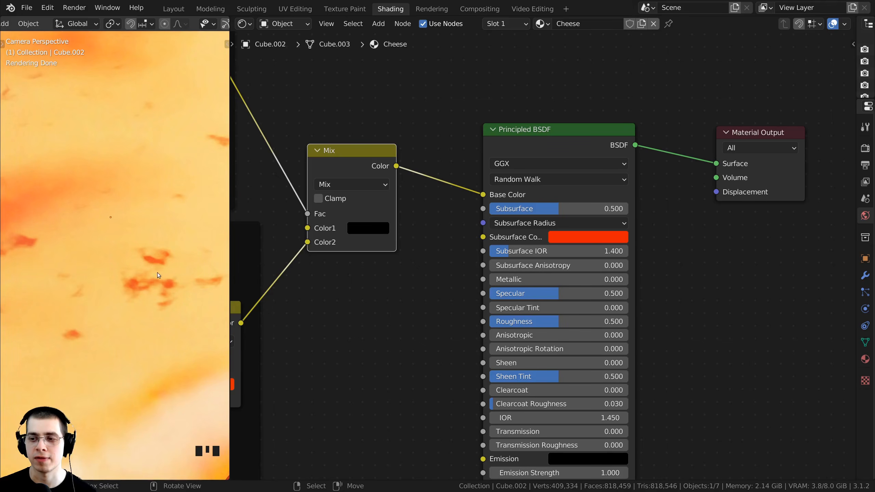
scroll(157, 274, "down", 6)
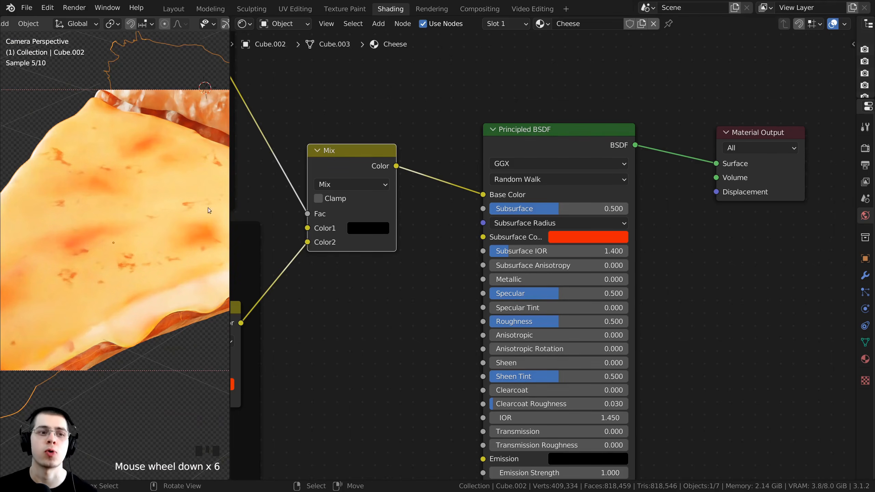
scroll(531, 232, "down", 5)
middle_click_drag(421, 237, 499, 174)
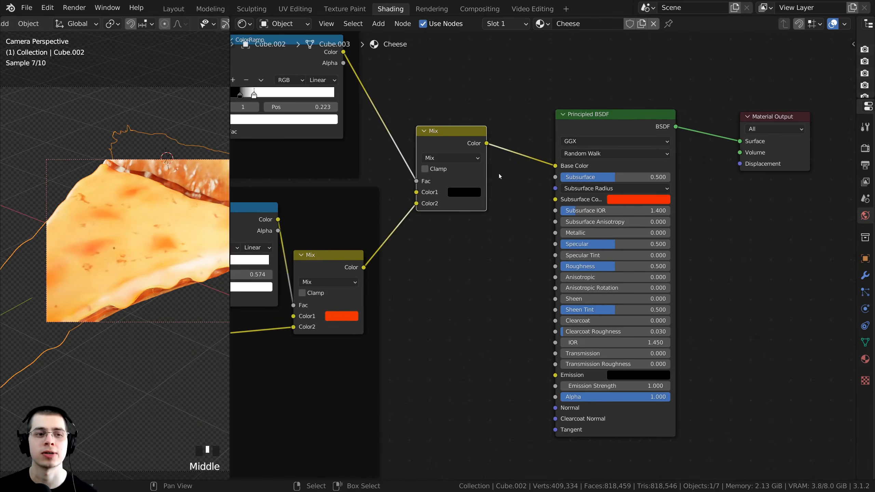
scroll(499, 176, "down", 1)
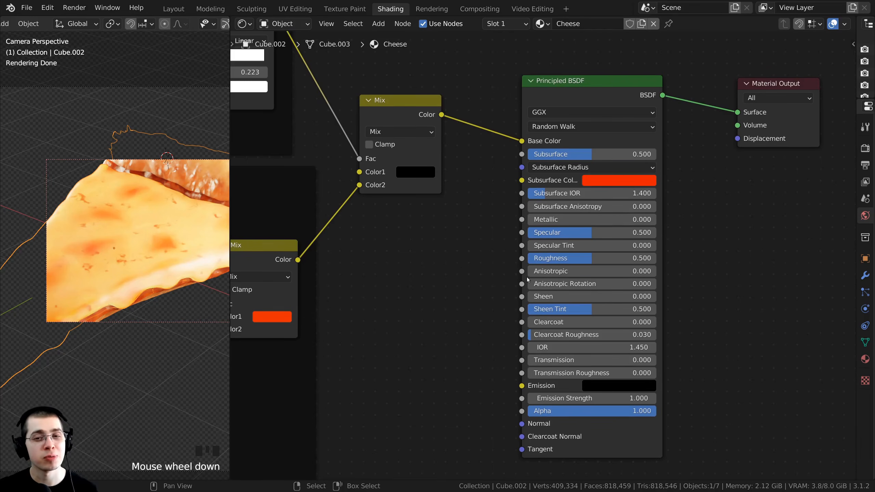
Set the Principled BSDF's Roughness to 0.3 and recentre the cheese to check its shine
scroll(528, 280, "down", 2)
left_click(563, 239)
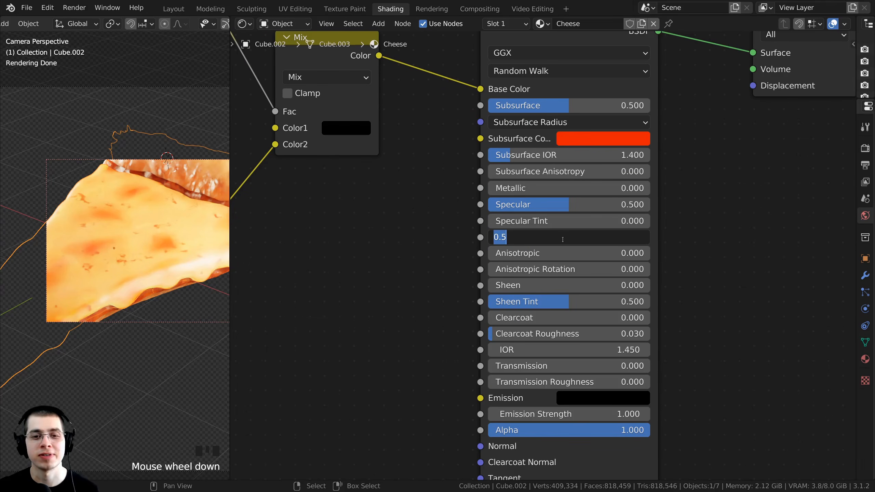
type(".3")
key("Return")
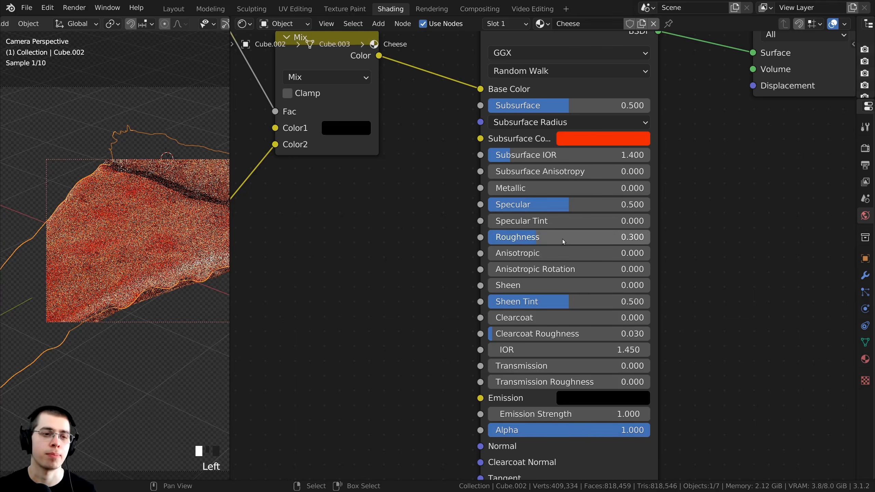
scroll(116, 310, "down", 1)
middle_click_drag(119, 296, 100, 283, "shift")
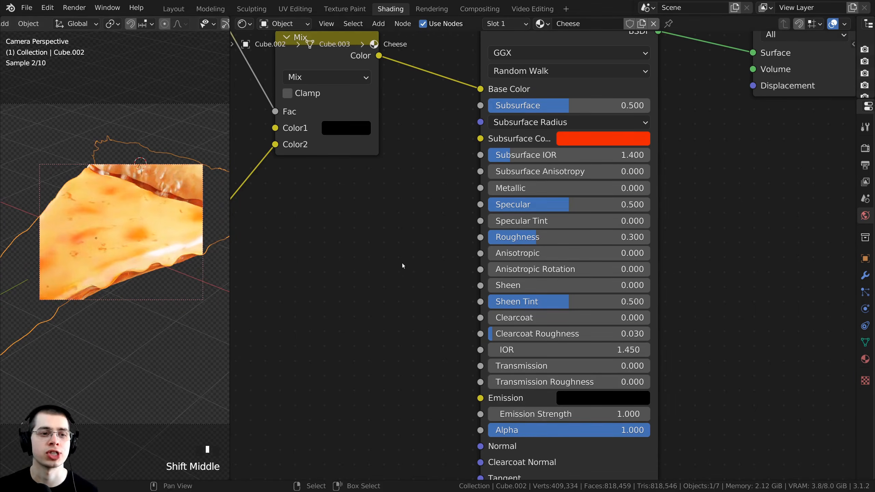
Add a Bump node in the free space between the Color frame and the Principled BSDF
scroll(399, 261, "down", 6)
middle_click_drag(394, 257, 491, 204)
scroll(191, 235, "up", 3)
scroll(192, 234, "down", 1)
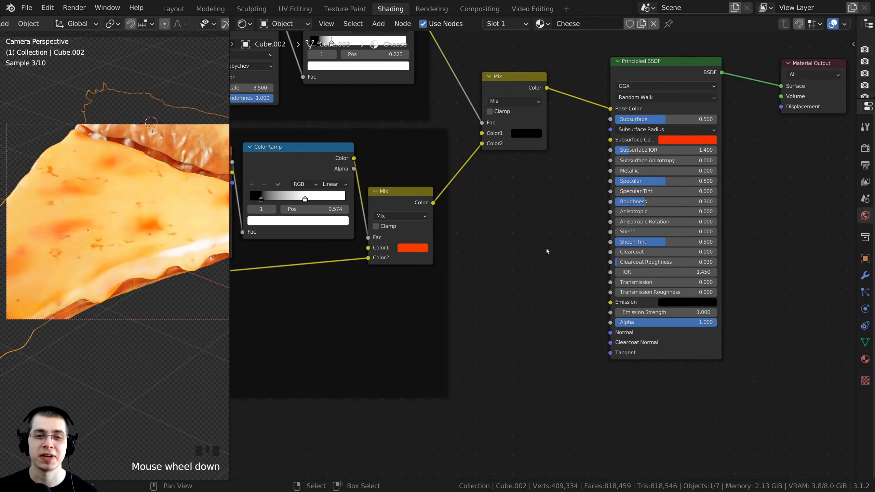
scroll(539, 289, "down", 1)
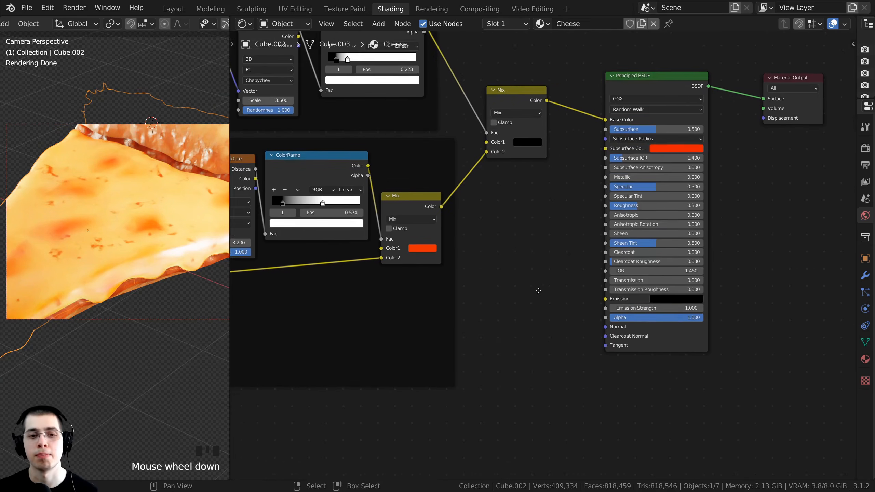
middle_click_drag(459, 246, 496, 248)
middle_click_drag(480, 219, 505, 212)
key("shift+a")
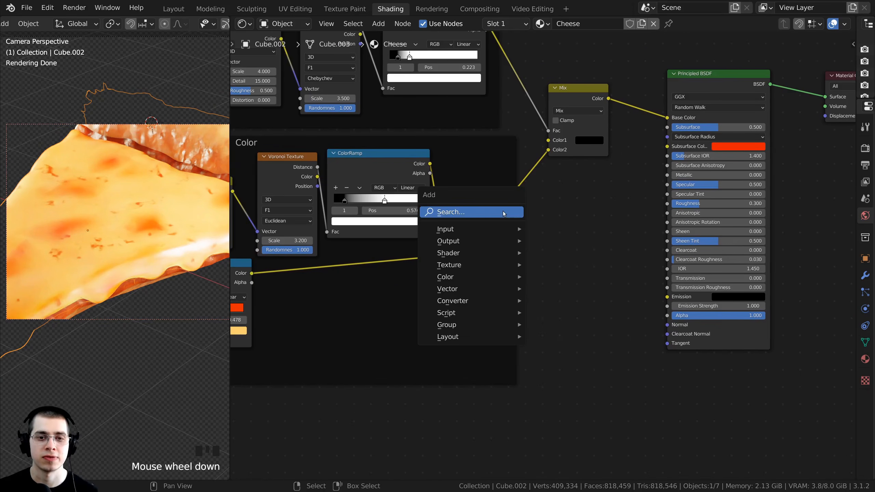
left_click(449, 212)
type("bump")
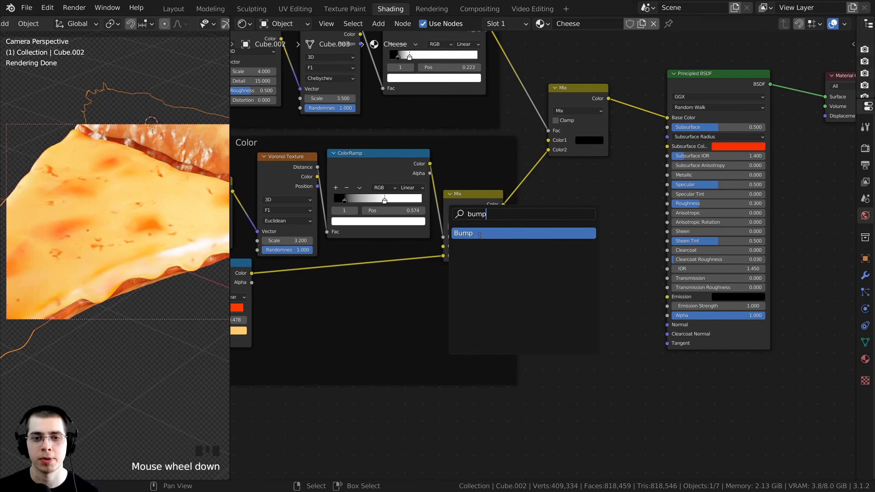
key("Return")
left_click(570, 305)
Connect the Fac output of the Color frame's Noise Texture to the Principled BSDF's Normal input
scroll(570, 305, "up", 1)
middle_click_drag(570, 305, 564, 299)
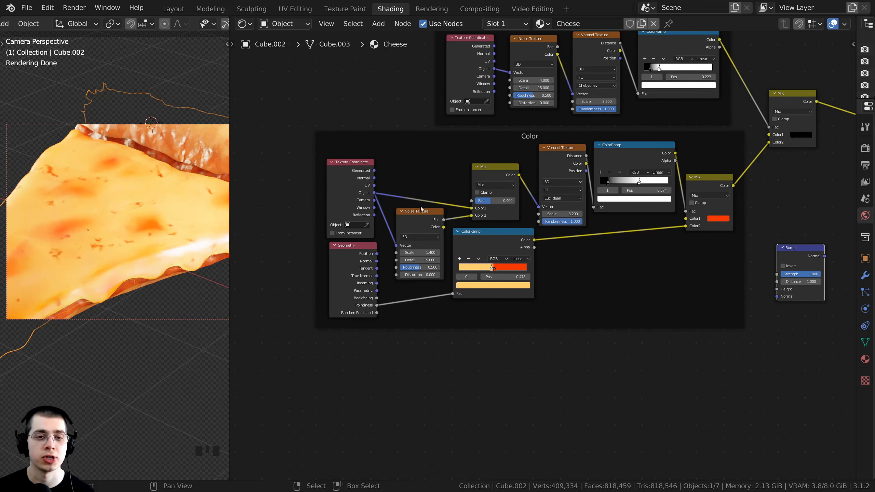
scroll(420, 208, "up", 2)
left_click(372, 208)
left_click(371, 208)
scroll(380, 208, "down", 1)
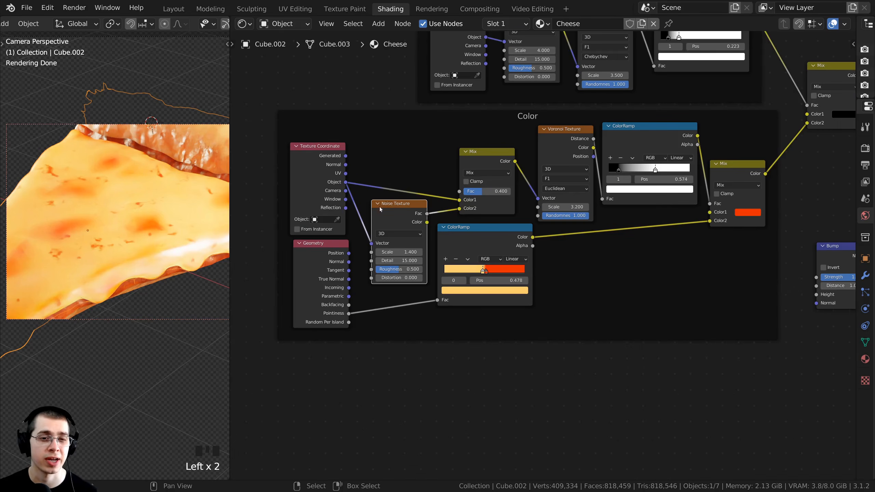
scroll(530, 174, "down", 1)
middle_click_drag(526, 177, 402, 163)
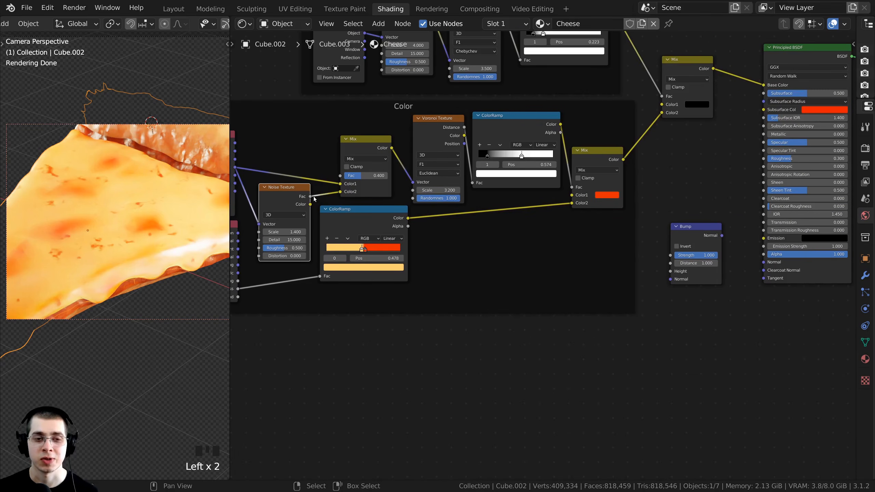
left_click_drag(310, 196, 764, 262)
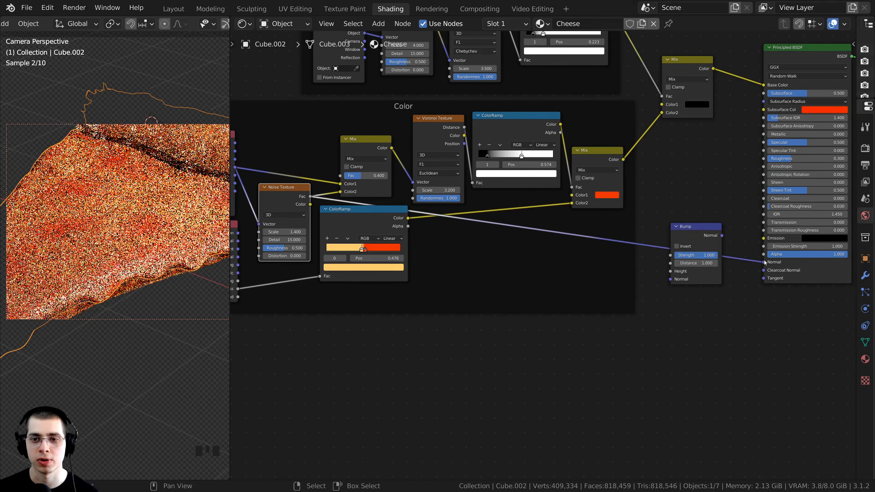
Insert the Bump node into the noise-to-Normal link and reroute the noise into the Bump's Height input
scroll(697, 227, "up", 2)
middle_click_drag(698, 226, 643, 241)
left_click_drag(643, 246, 637, 291)
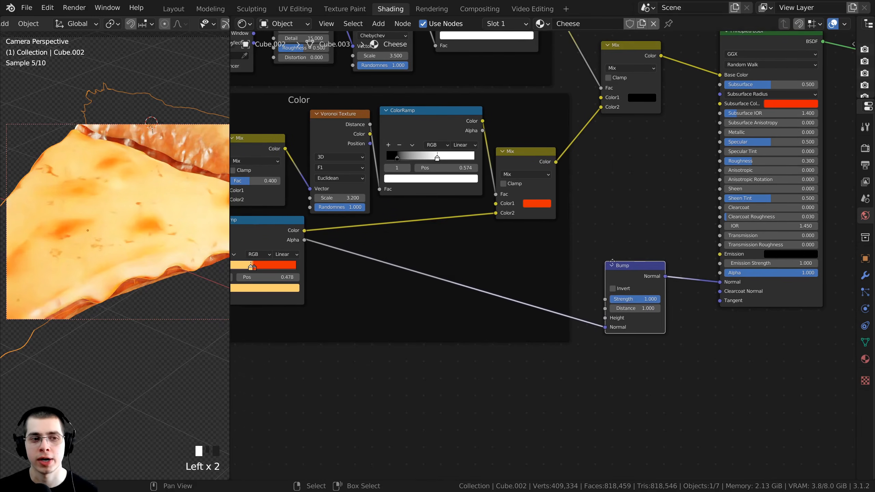
scroll(637, 296, "up", 3)
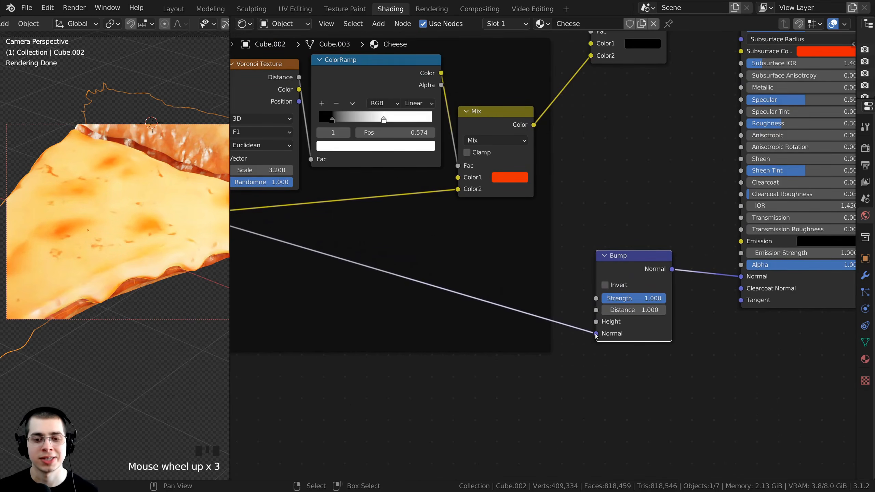
mouse_move(597, 335)
left_mouse_down()
mouse_move(583, 344)
mouse_move(573, 332)
mouse_move(596, 321)
left_mouse_up()
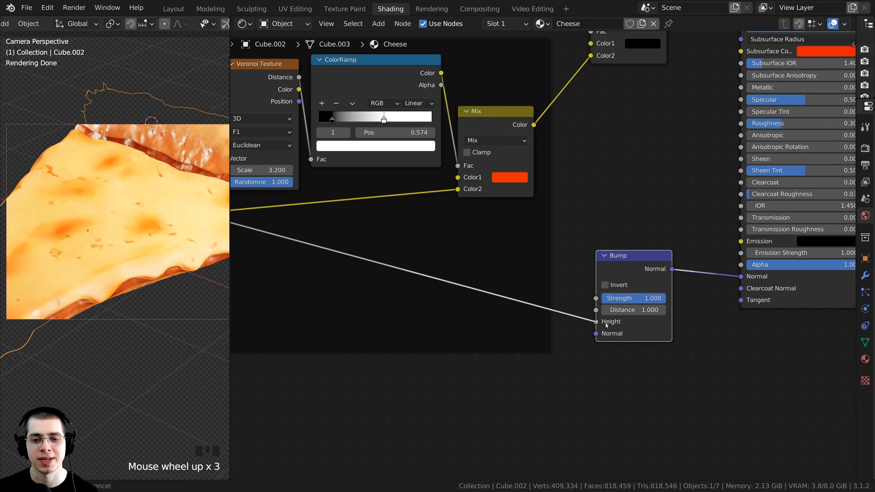
Nudge the Bump node, set its Strength to 0.25, and check the softened cheese surface up close
scroll(381, 240, "down", 4)
middle_click_drag(381, 240, 374, 166)
scroll(375, 167, "up", 1)
middle_click_drag(411, 205, 522, 298)
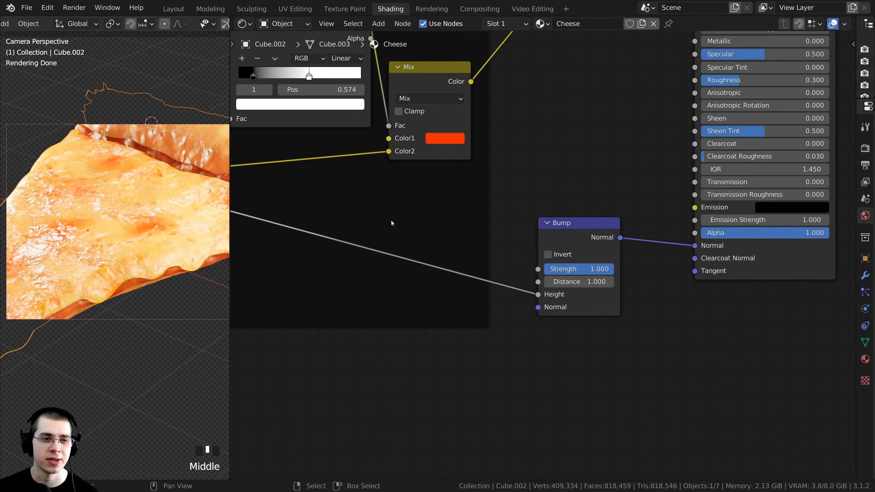
middle_click_drag(584, 201, 499, 207)
left_click_drag(498, 207, 476, 211)
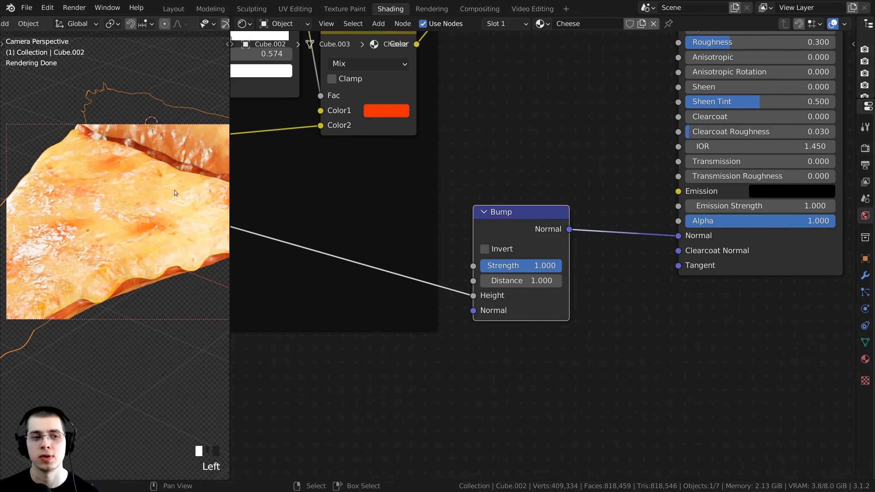
middle_click_drag(176, 194, 228, 188, "shift")
scroll(547, 270, "up", 1)
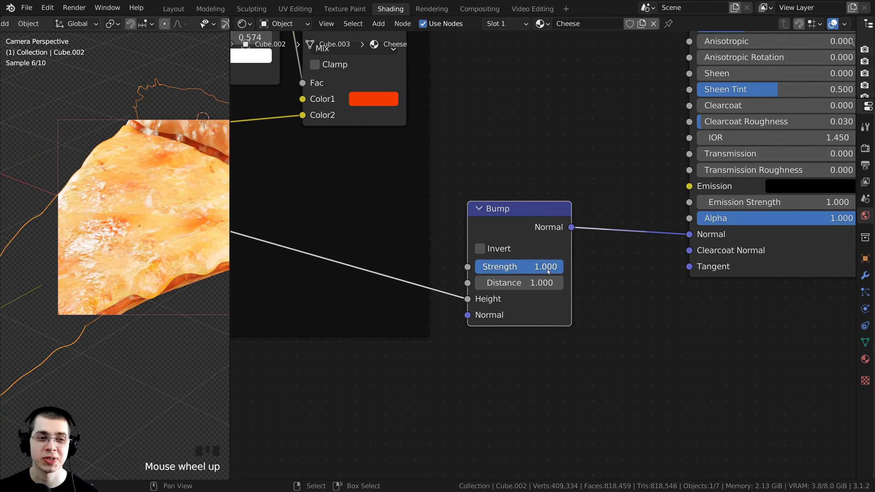
left_click(528, 266)
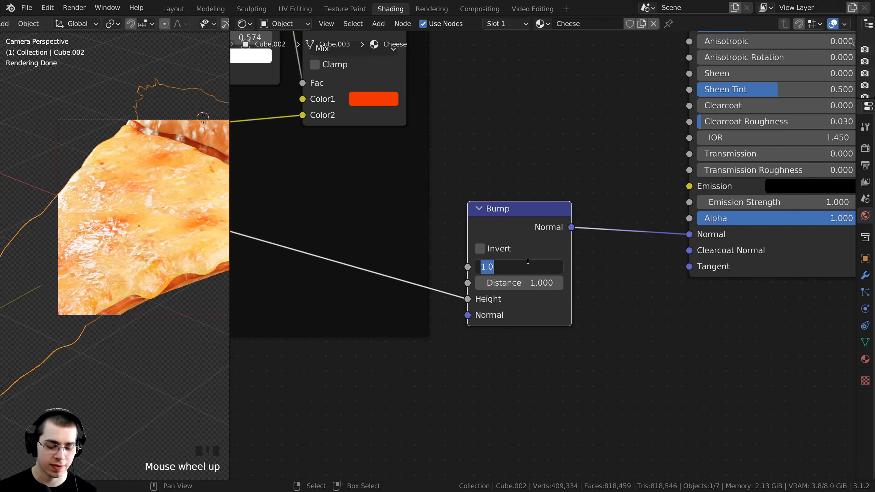
type(".")
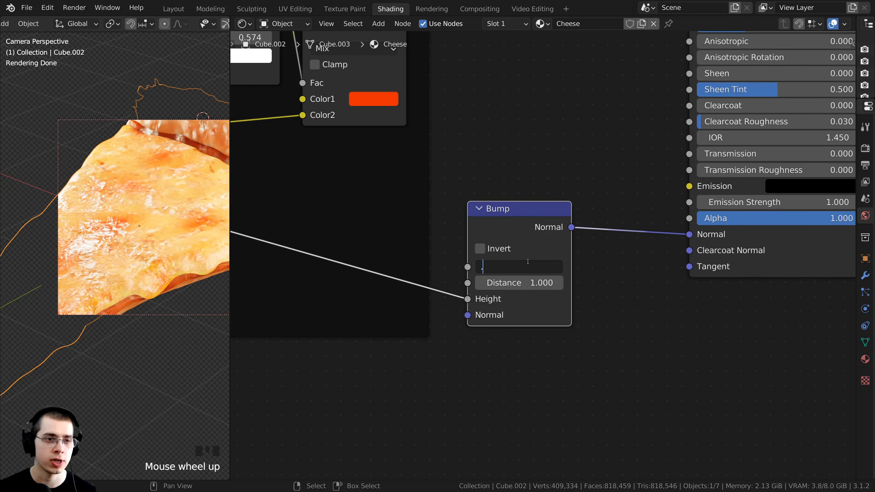
type("25")
key("Return")
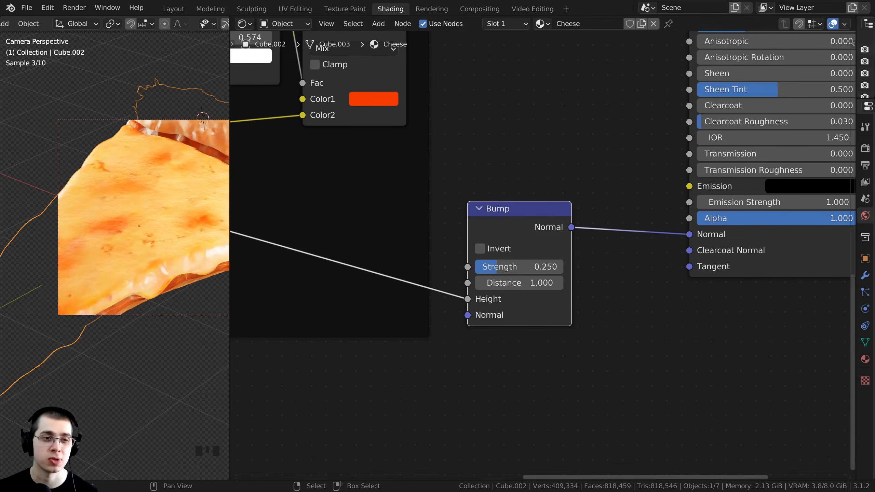
scroll(150, 152, "up", 5)
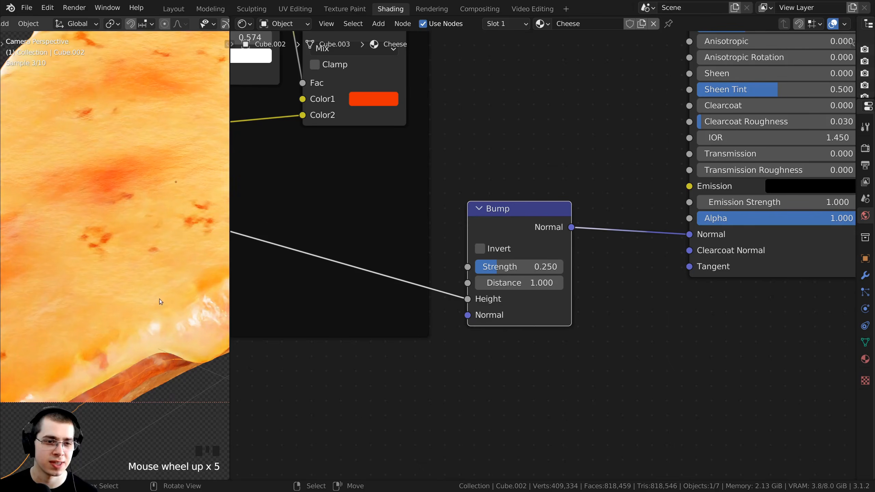
Duplicate the Bump node and insert the copy between the original Bump and the Principled BSDF's Normal input
scroll(544, 249, "down", 2)
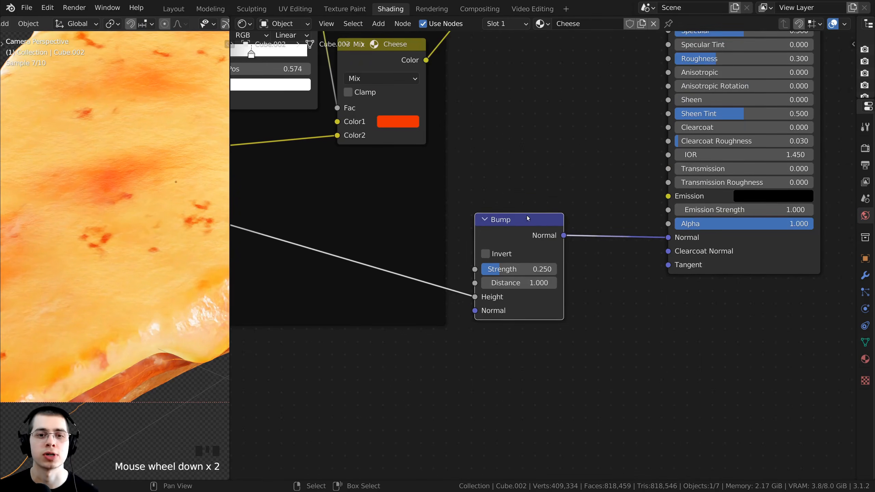
middle_click_drag(537, 220, 585, 240)
scroll(387, 104, "down", 1)
left_click_drag(361, 102, 351, 101)
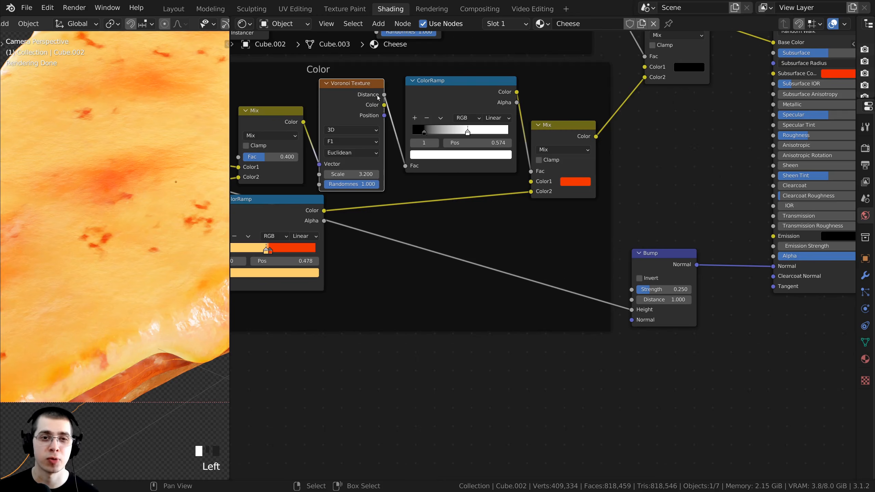
middle_click_drag(358, 100, 305, 101)
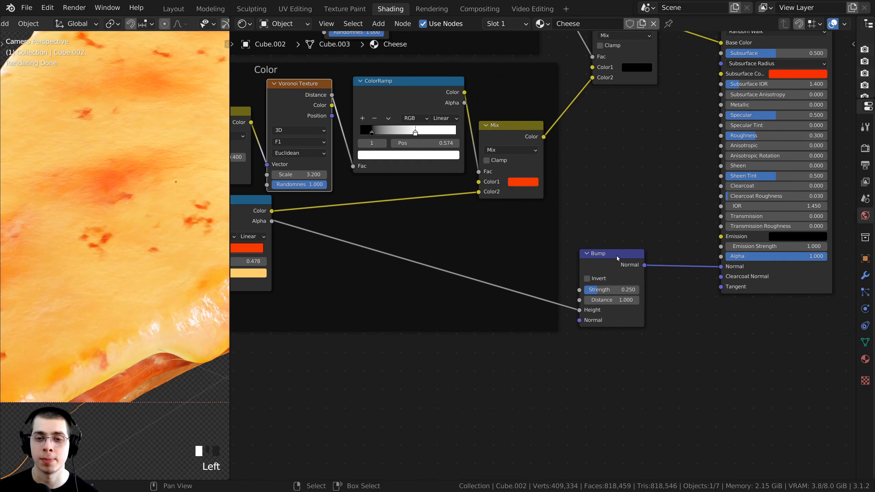
left_click_drag(609, 260, 603, 264)
key("shift+d")
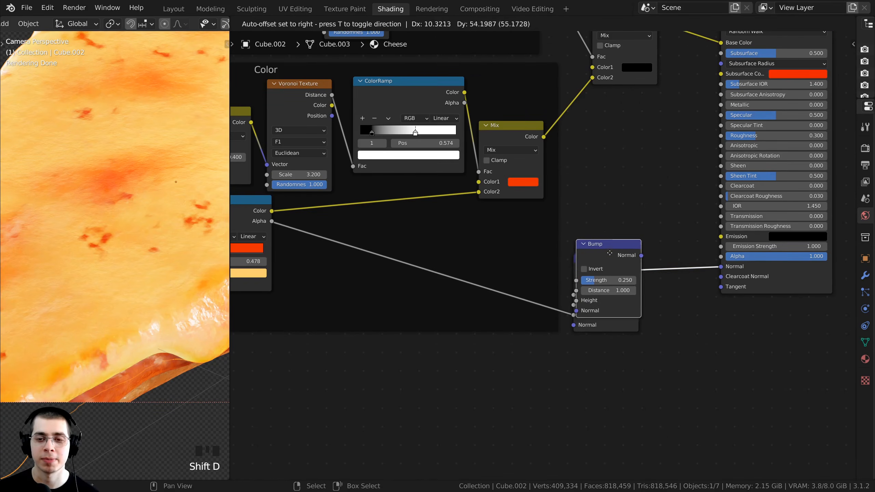
left_click(689, 241)
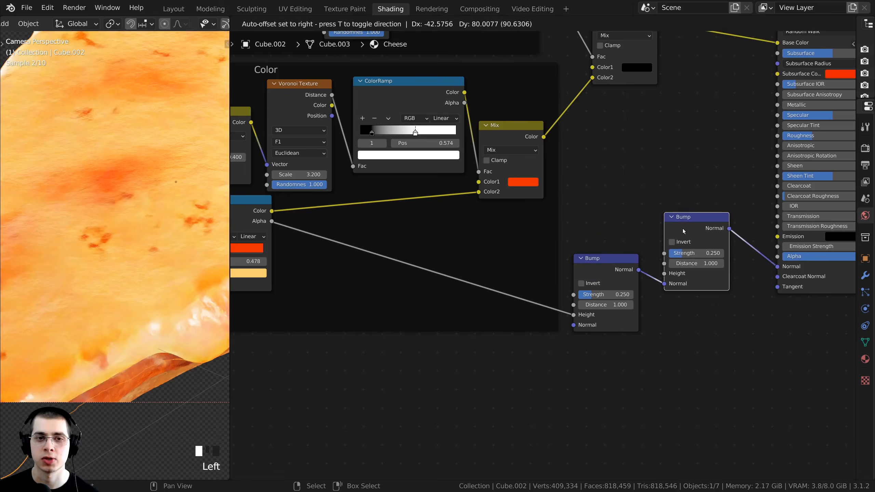
Connect the Color frame's Voronoi Texture Distance to the second Bump's Height and inspect the bumps on the cheese
middle_click_drag(329, 90, 329, 90)
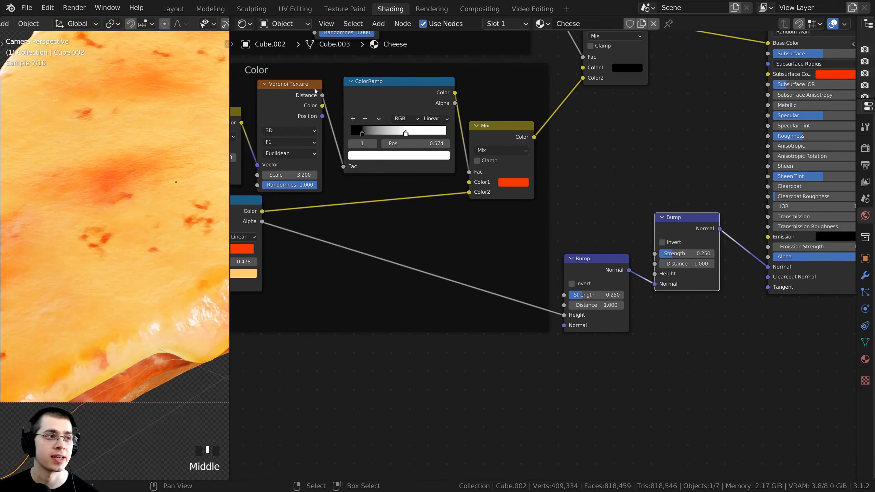
left_click_drag(322, 95, 608, 292)
scroll(537, 202, "down", 2)
middle_click_drag(377, 195, 387, 198)
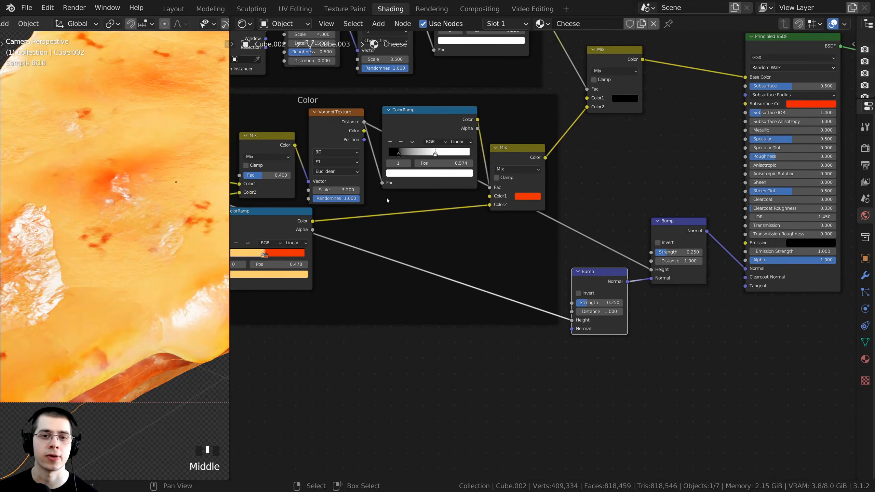
scroll(388, 173, "up", 1)
scroll(76, 293, "down", 3)
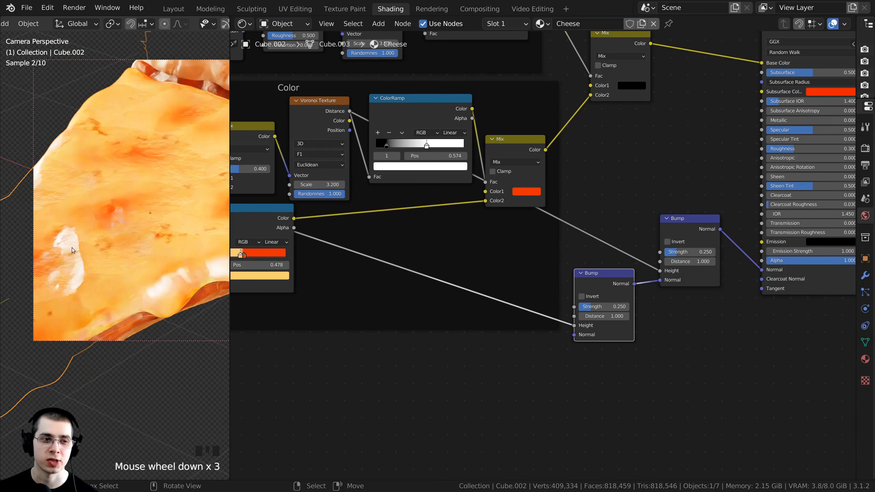
middle_click_drag(79, 287, 108, 260, "shift")
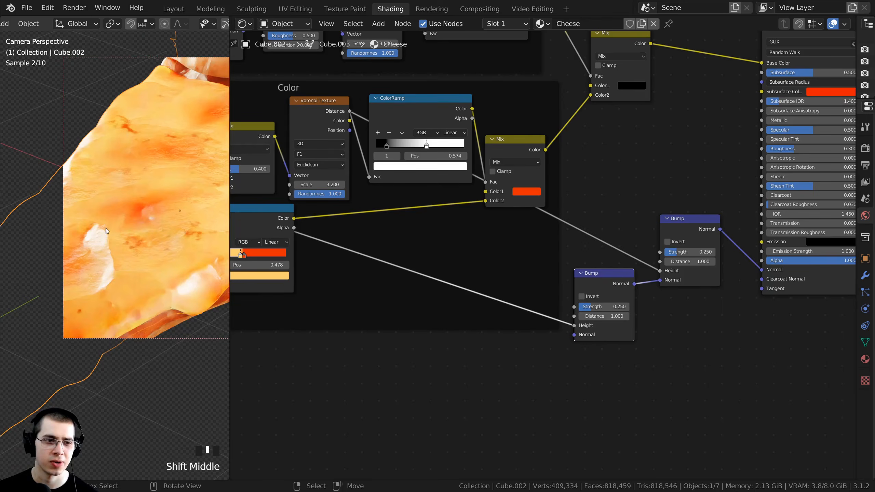
scroll(107, 260, "up", 1)
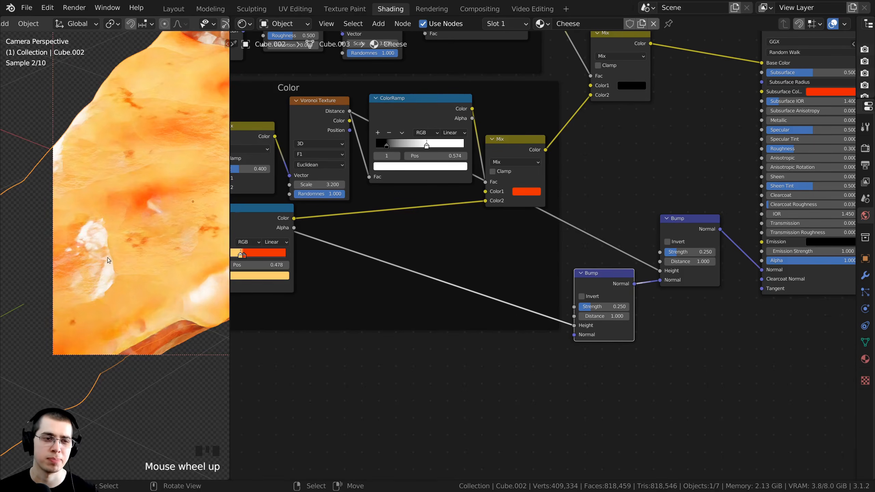
scroll(107, 260, "up", 1)
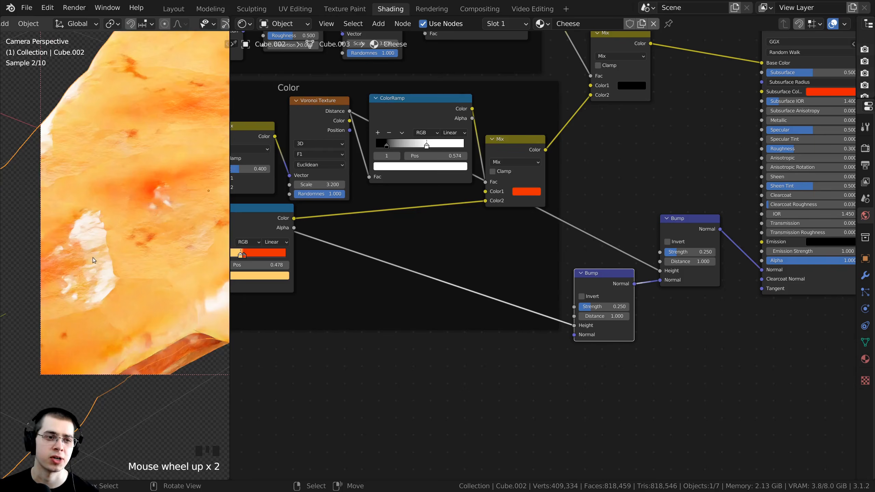
Insert a ColorRamp between the Color frame's Voronoi Texture Distance and the second Bump's Height, and place it below the Mix node
middle_click_drag(549, 237, 587, 238)
key("shift+a")
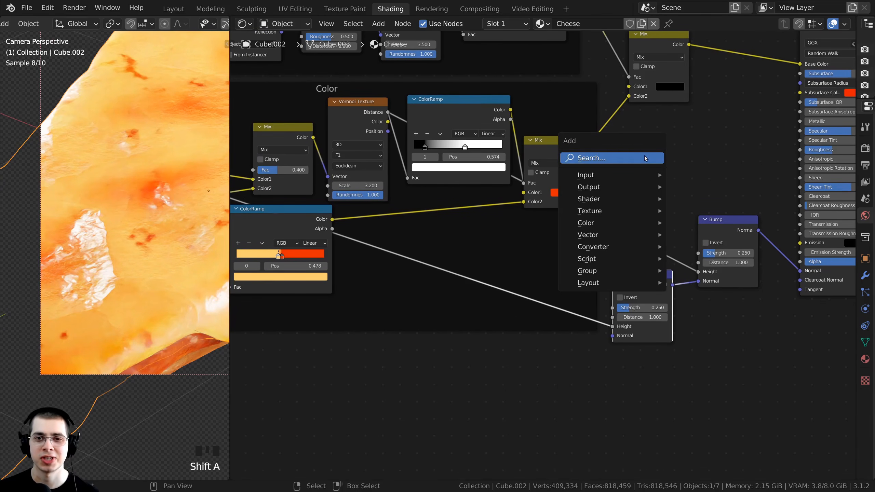
left_click(629, 159)
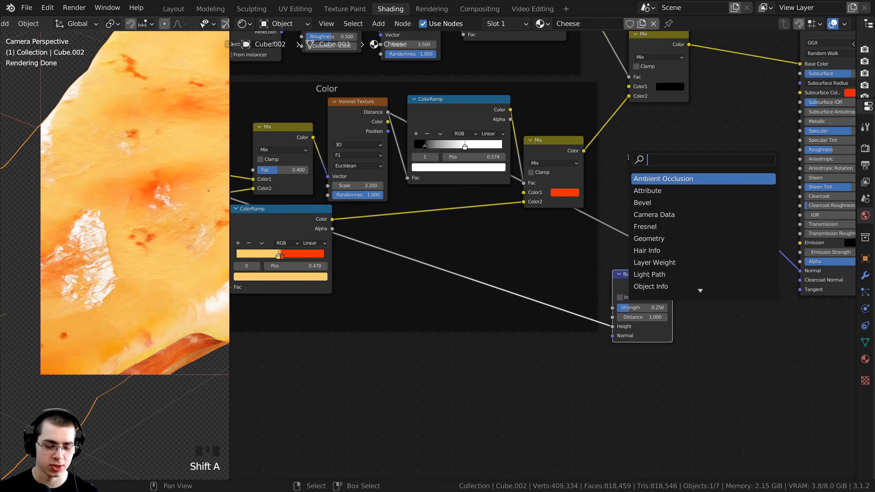
type("col")
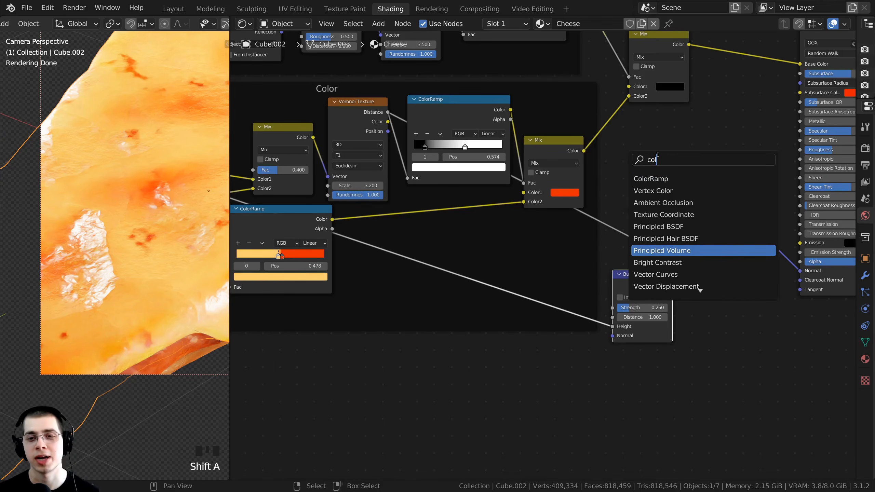
left_click(655, 178)
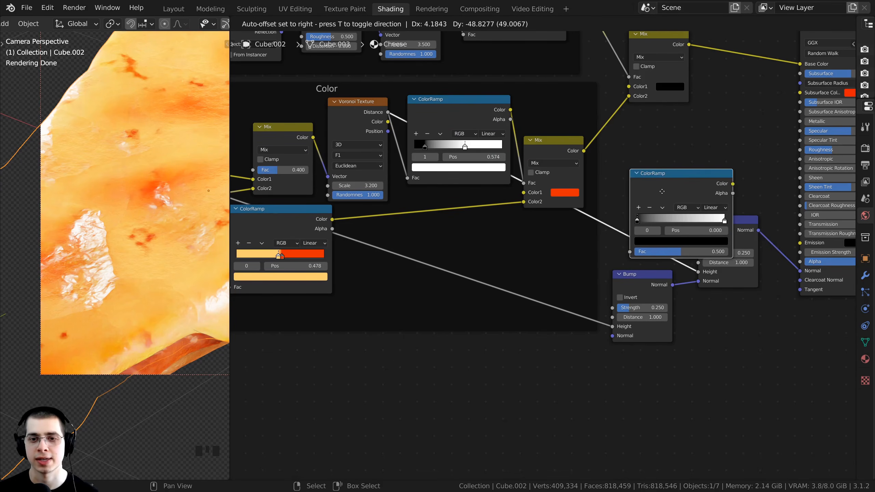
left_click(662, 193)
left_click_drag(662, 193, 486, 235)
left_click_drag(545, 150, 545, 130)
left_click_drag(511, 238, 512, 224)
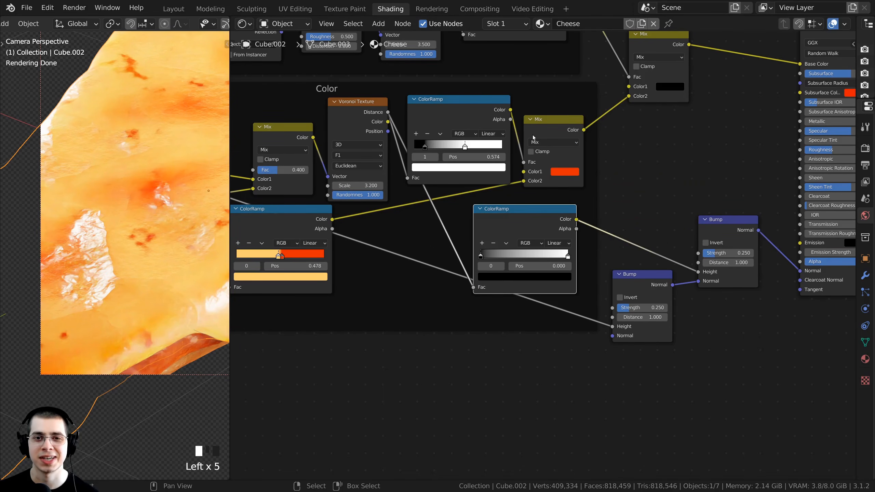
Preview the new ColorRamp's output on the cheese and examine its black-and-white pattern
scroll(542, 254, "up", 1)
scroll(516, 208, "up", 1)
middle_click_drag(511, 224, 507, 203)
left_click(518, 204)
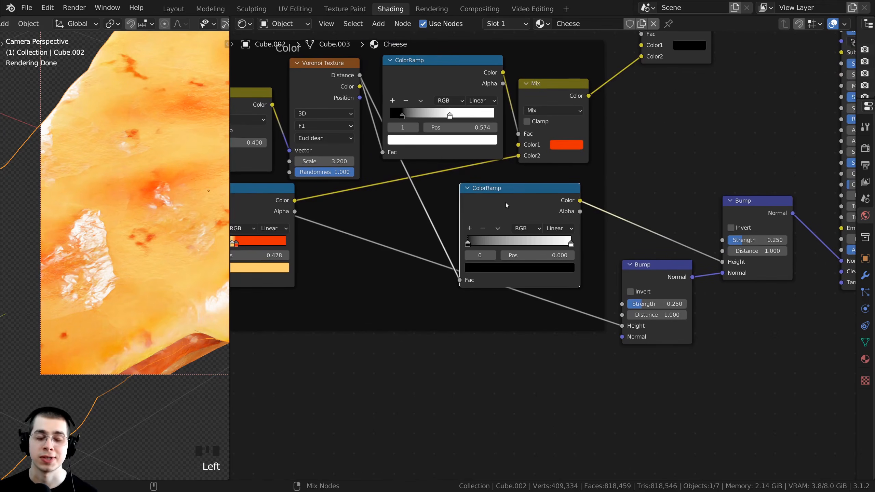
left_click(527, 208, "ctrl+shift")
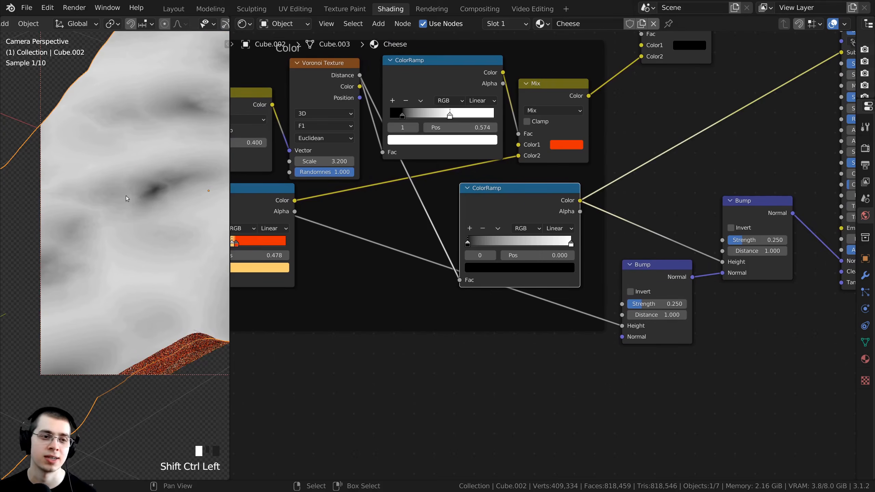
middle_click_drag(207, 207, 195, 205, "shift")
scroll(155, 224, "down", 2)
middle_click_drag(156, 224, 142, 237, "shift")
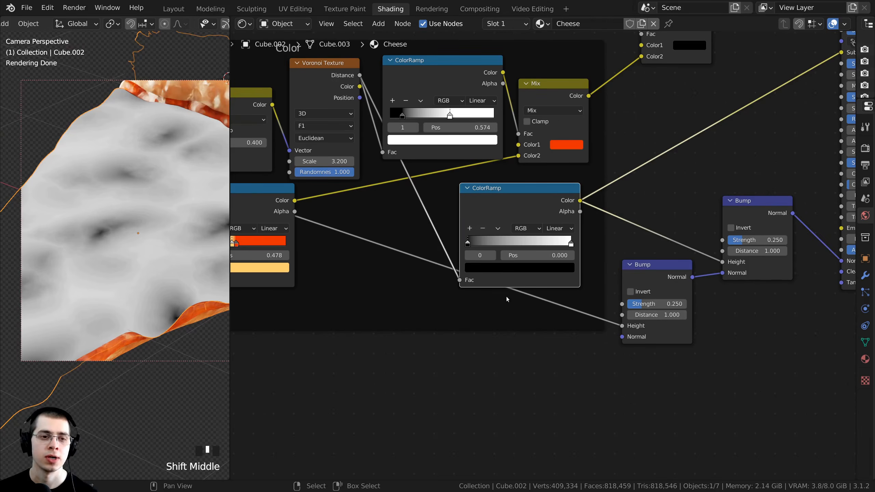
Move the new ColorRamp's white stop to position 0.553 and check the pattern on the cheese
scroll(514, 262, "up", 2)
double_click(641, 264)
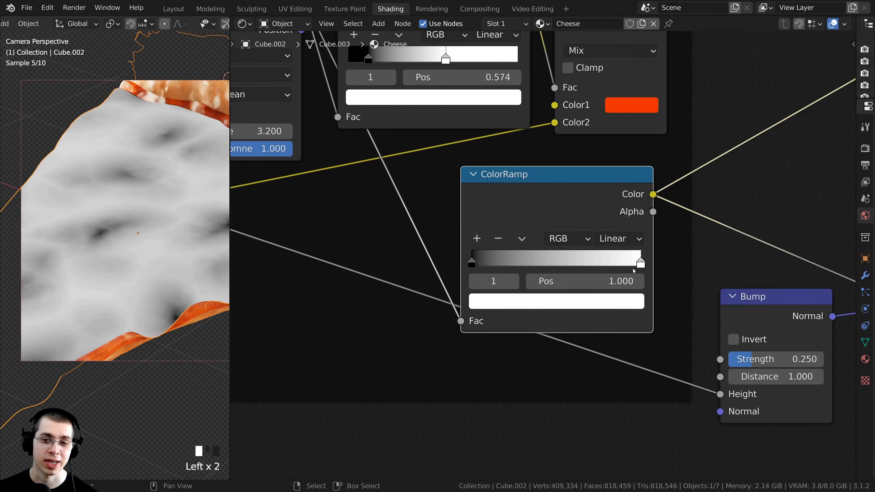
left_click_drag(640, 264, 565, 265)
scroll(123, 224, "up", 3)
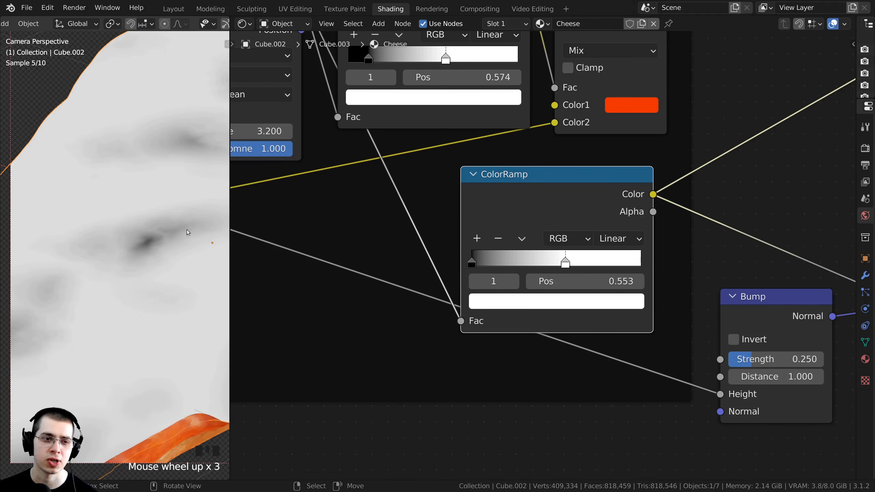
middle_click_drag(133, 225, 145, 206, "shift")
scroll(145, 206, "down", 5)
Preview the second Bump's normals on the cheese and set its Strength to 0.1
scroll(569, 283, "right", 5, "ctrl")
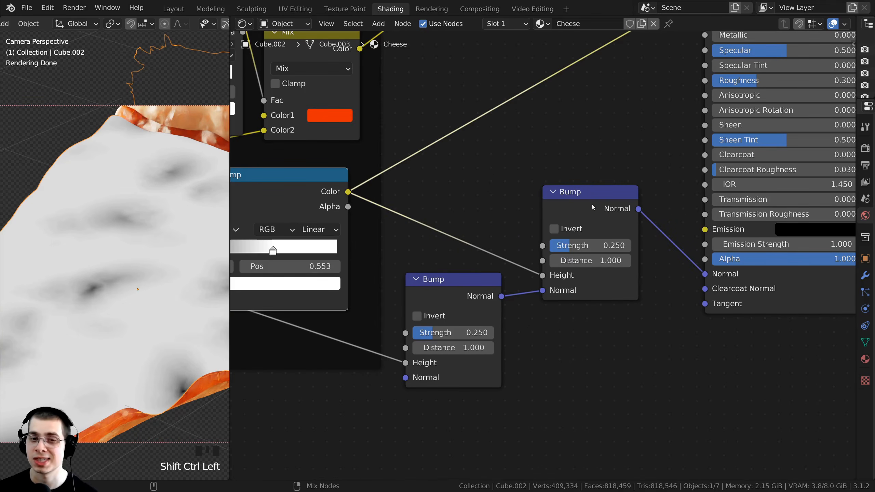
left_click(593, 206, "ctrl+shift")
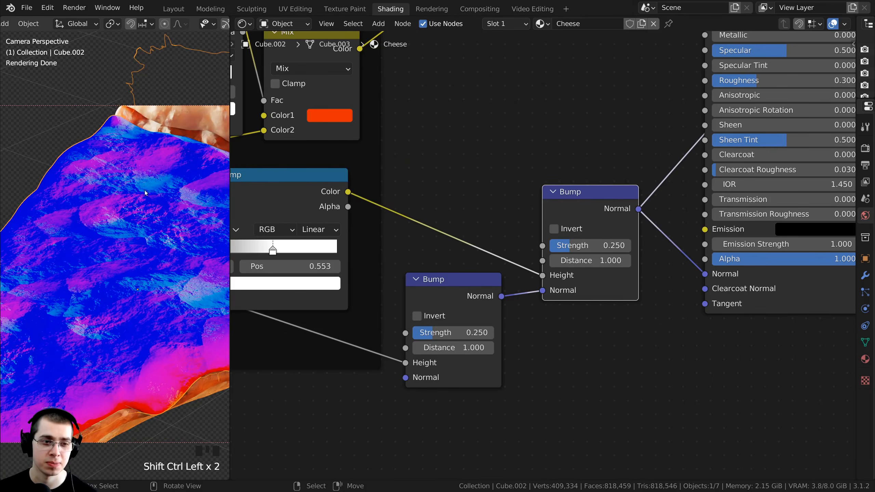
middle_click_drag(145, 193, 136, 197, "shift")
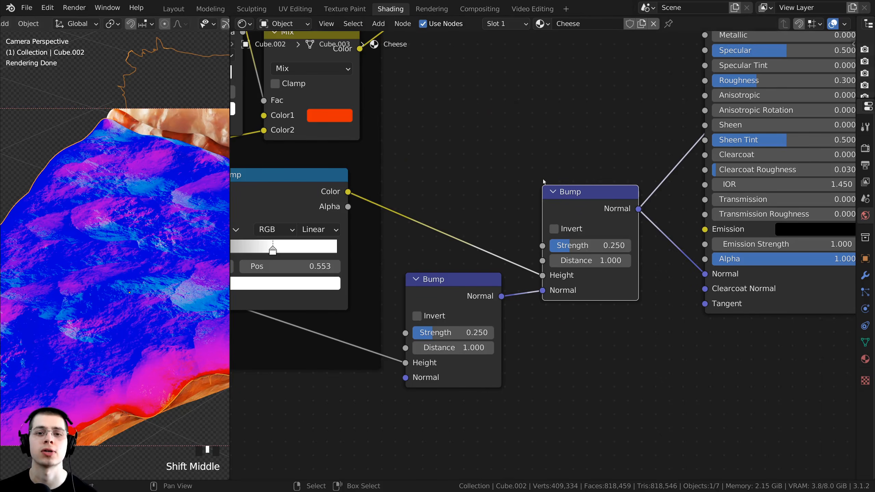
scroll(543, 181, "up", 3)
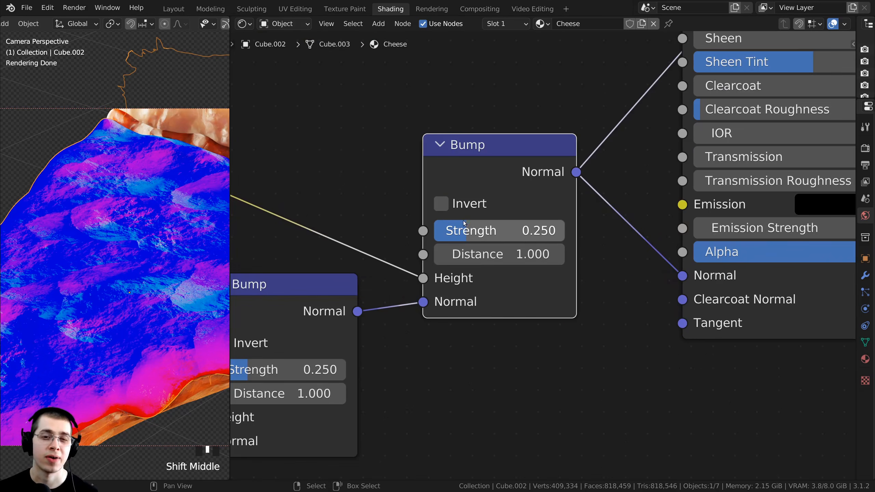
left_click(481, 232)
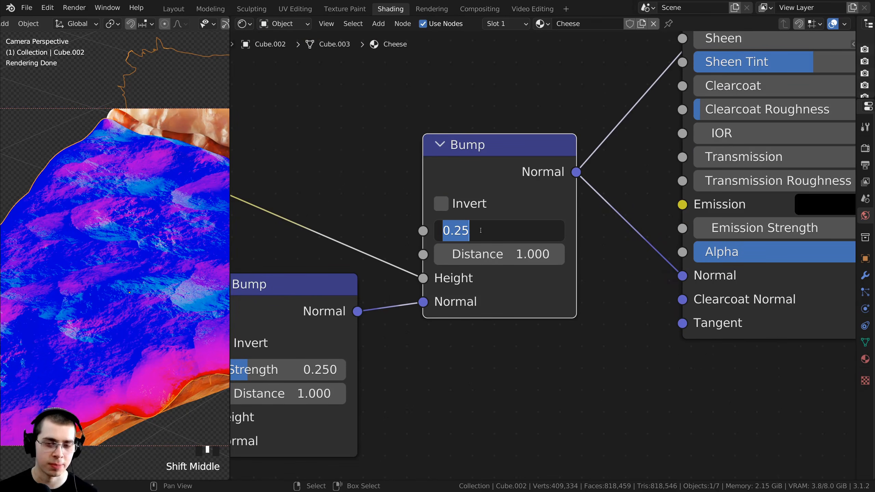
key("BackSpace")
type(".1")
key("Return")
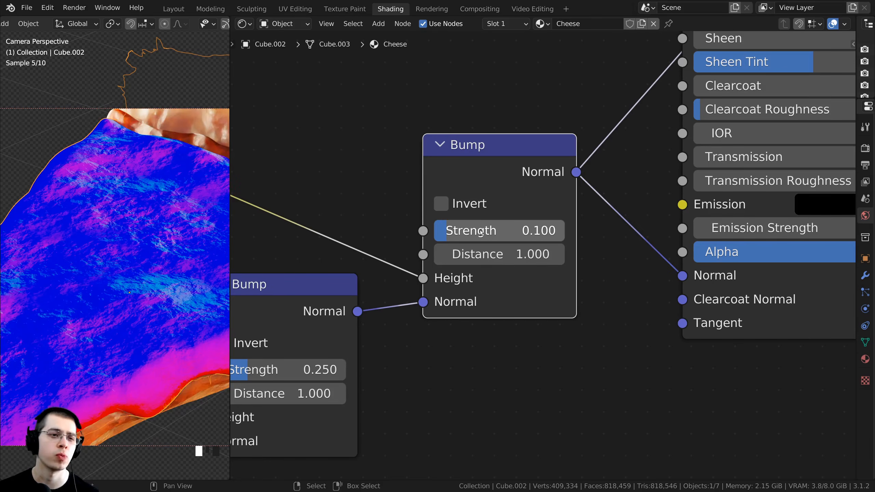
Inspect the Bump's normals on the cheese, and reconnect the Principled BSDF to the Material Output to view the full shading
middle_click_drag(156, 219, 142, 256, "shift")
scroll(91, 216, "up", 5)
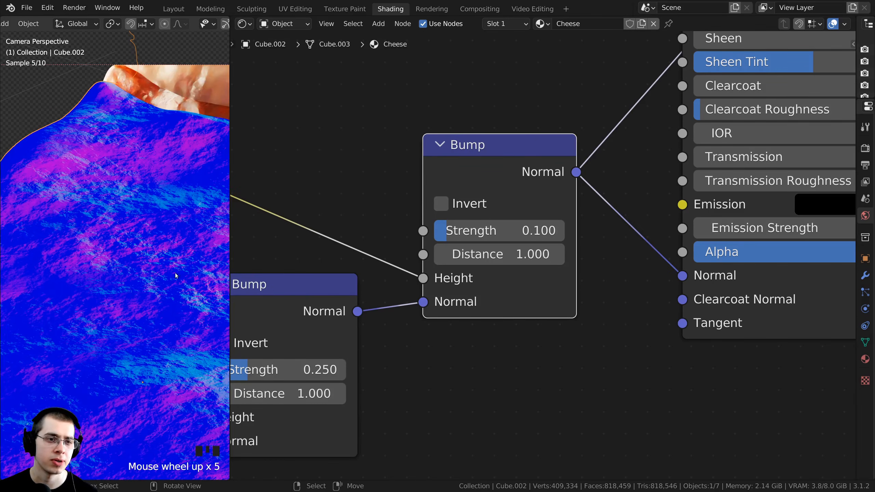
scroll(101, 252, "down", 7)
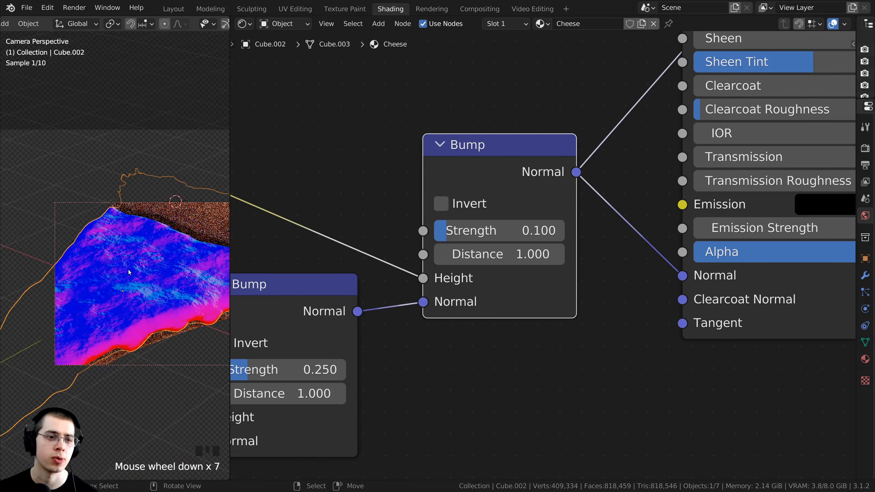
middle_click_drag(128, 270, 121, 211, "shift")
scroll(614, 112, "down", 5)
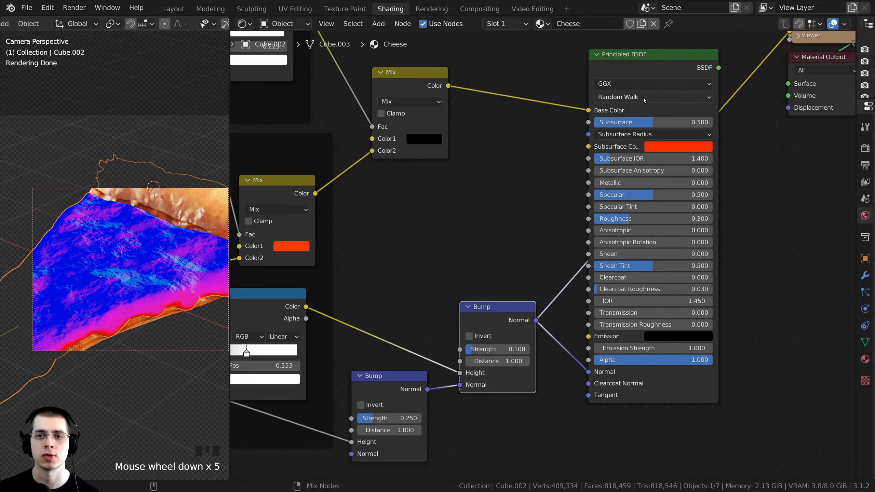
left_click(645, 59, "ctrl+shift")
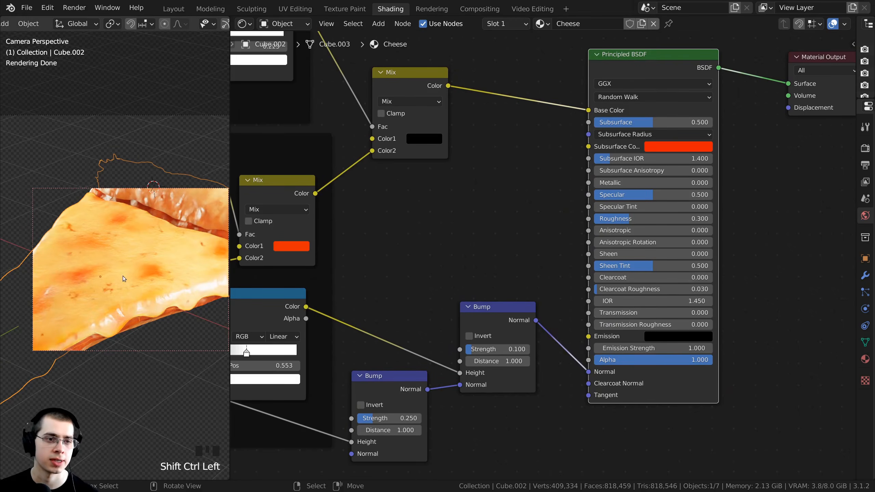
middle_click_drag(123, 276, 135, 266, "shift")
scroll(456, 252, "up", 3)
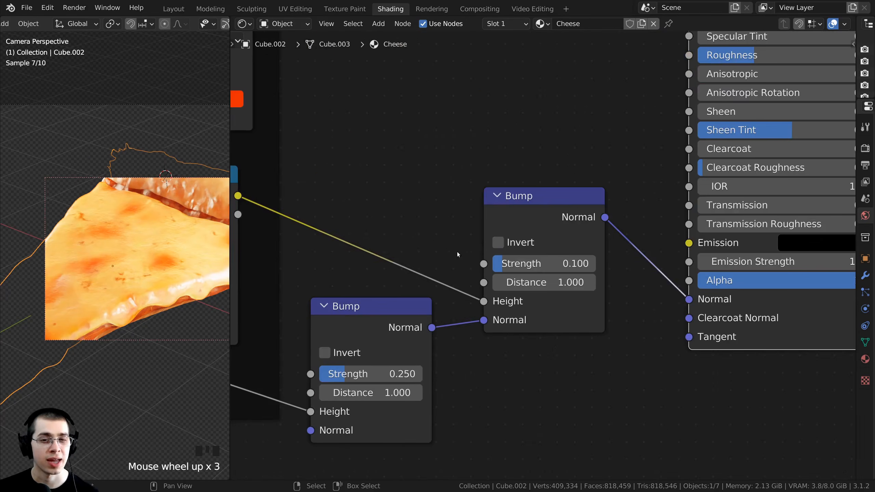
Enable Invert on the second Bump and preview its normals, comparing them with Invert off and on
left_click(498, 242)
scroll(156, 264, "up", 2)
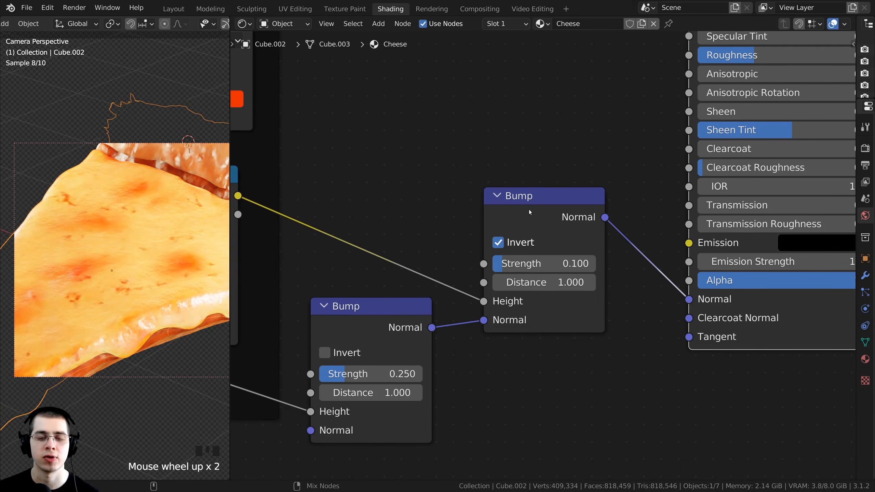
left_click(541, 209, "ctrl+shift")
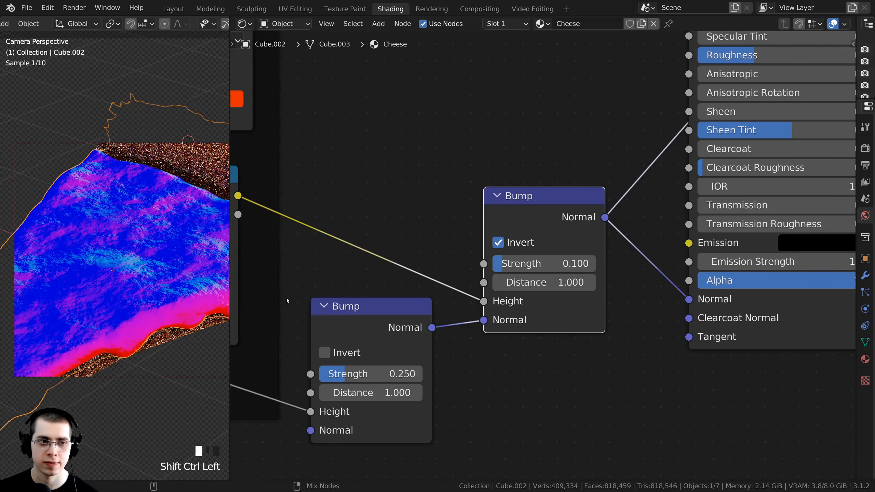
scroll(183, 282, "up", 1, "shift")
scroll(184, 282, "up", 2)
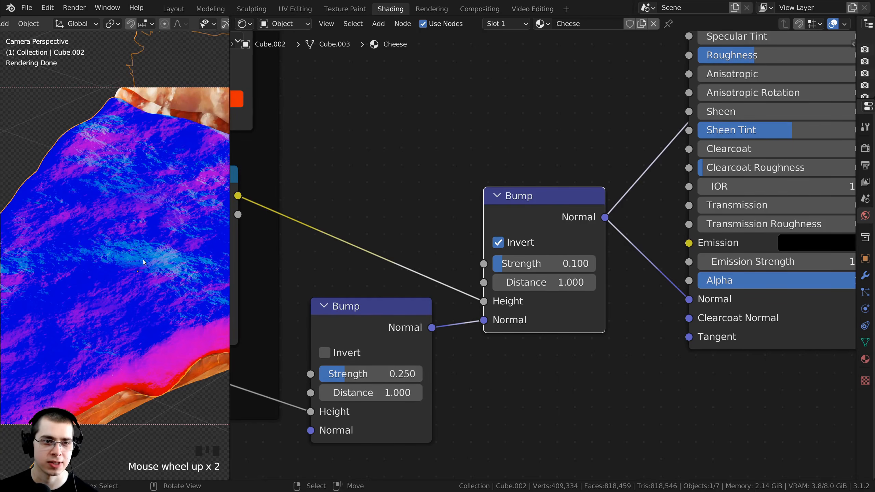
left_click(496, 244)
left_click(496, 244)
scroll(501, 246, "down", 3)
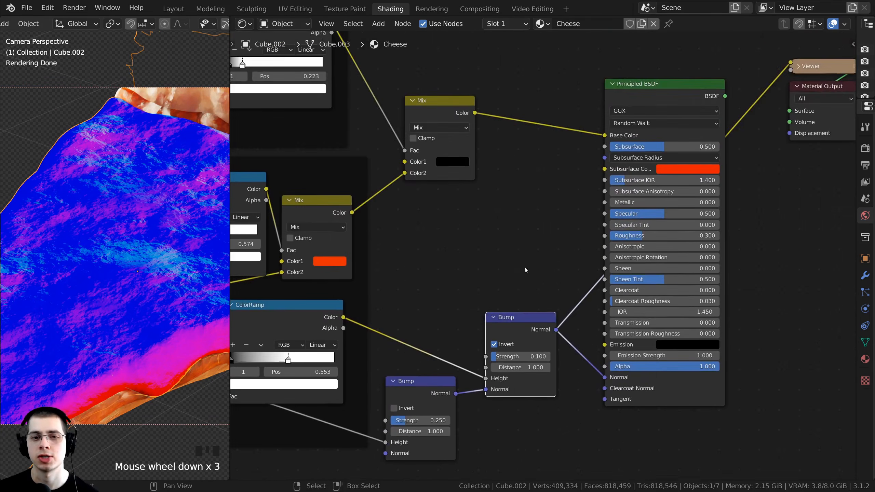
Reconnect the Principled BSDF to the Material Output, nudge the shader away from the Bumps, and inspect the cheese
middle_click_drag(525, 267, 476, 293)
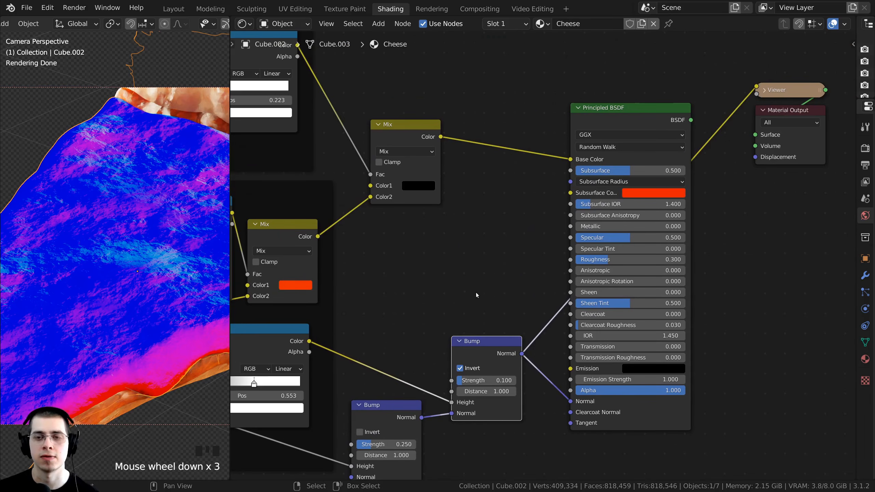
middle_click_drag(617, 110, 627, 102)
left_click(627, 103, "ctrl+shift")
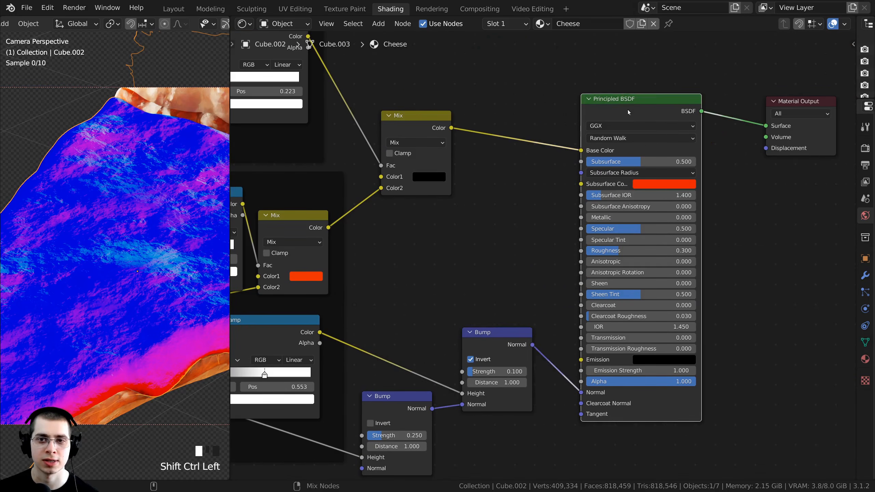
left_click_drag(631, 101, 644, 102)
scroll(455, 269, "down", 3)
middle_click_drag(455, 269, 511, 207)
scroll(155, 238, "down", 2)
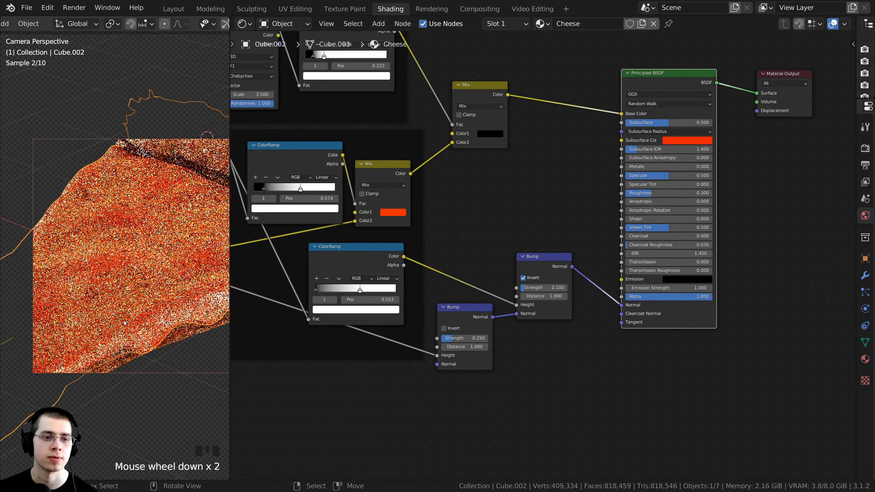
scroll(420, 217, "down", 1)
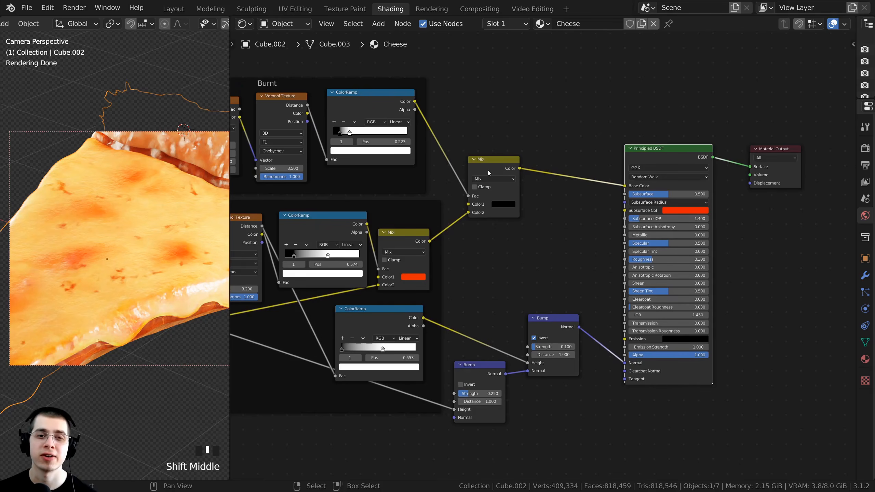
Move the final Mix node closer to the Principled BSDF and select the Burnt frame's ColorRamp
left_click_drag(489, 174, 520, 170)
left_click(357, 110)
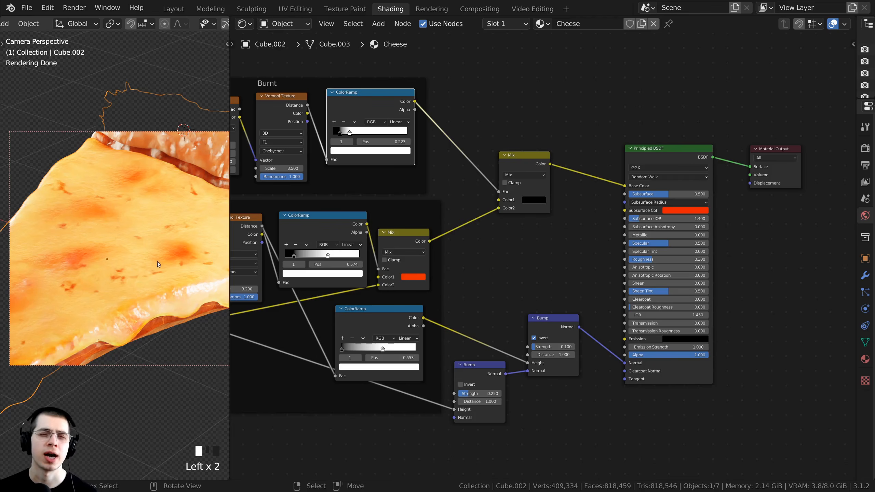
middle_click_drag(458, 179, 445, 152)
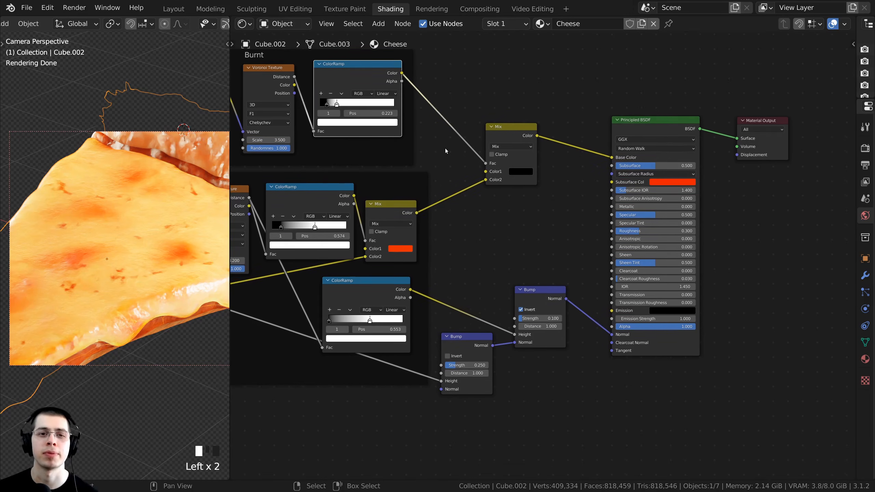
Duplicate the inverted Bump node and insert the copy between it and the Principled BSDF's Normal input
left_click_drag(545, 304, 536, 304)
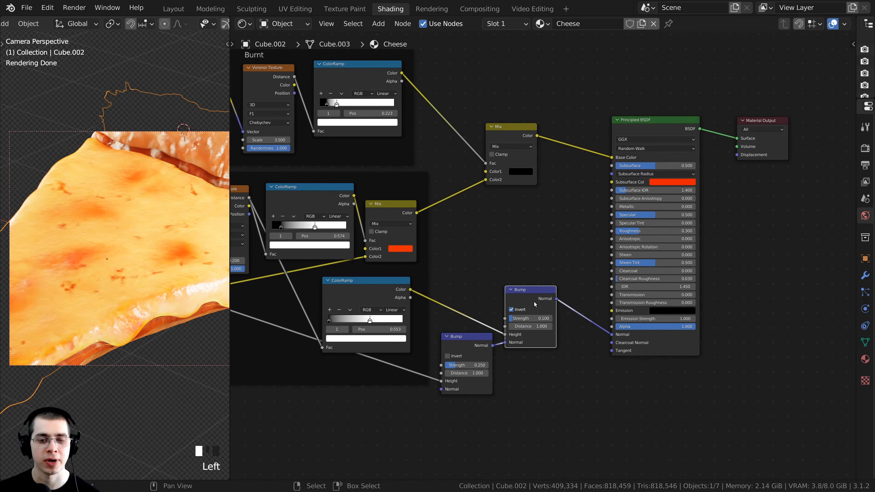
key("shift+d")
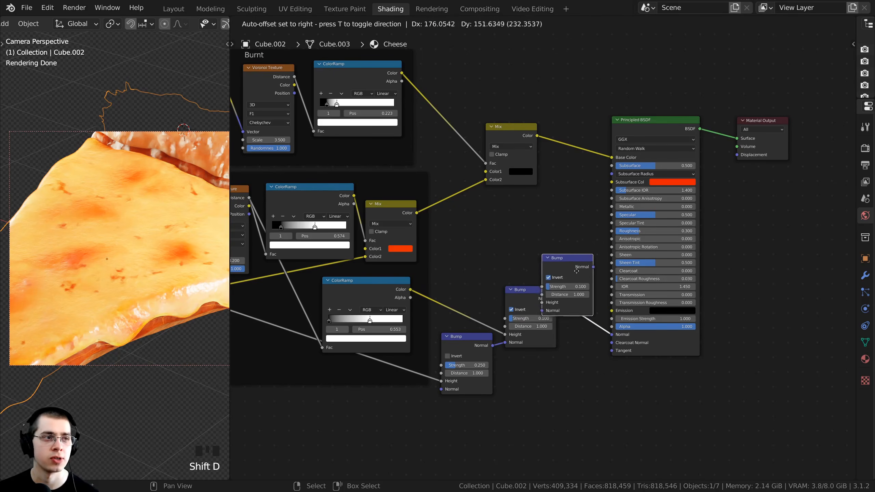
left_click(605, 298)
left_click(611, 294)
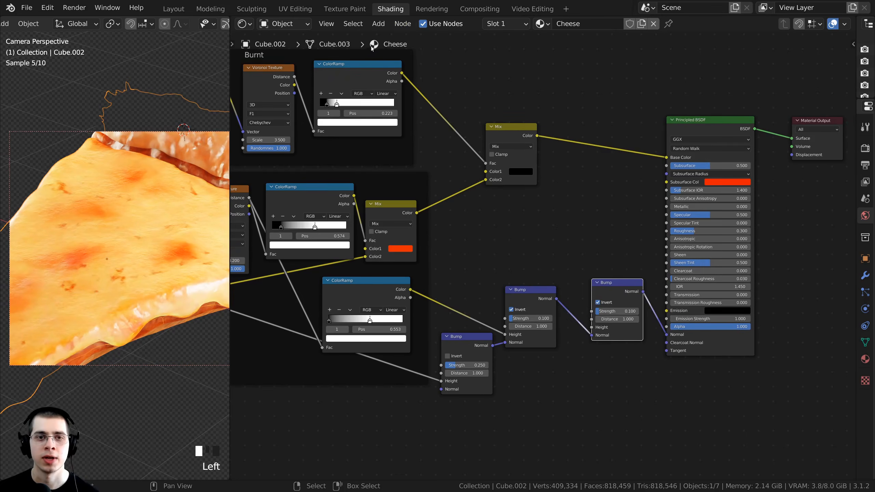
mouse_move(412, 66)
middle_mouse_down()
mouse_move(496, 80)
mouse_move(421, 73)
middle_mouse_up()
scroll(492, 85, "up", 1)
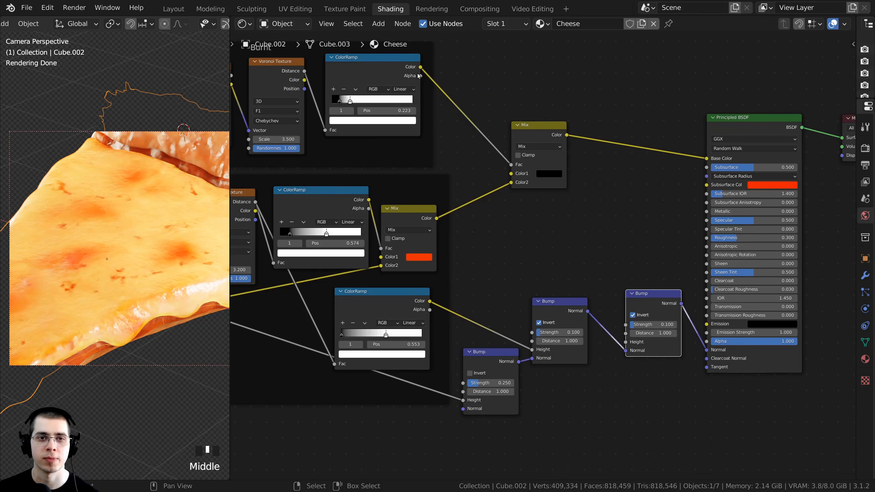
Connect the Burnt frame's ColorRamp Color to the Height of the third Bump and move that Bump slightly up
left_click_drag(420, 67, 626, 342)
left_click_drag(653, 305, 650, 280)
middle_click_drag(650, 281, 595, 275)
scroll(595, 275, "up", 4)
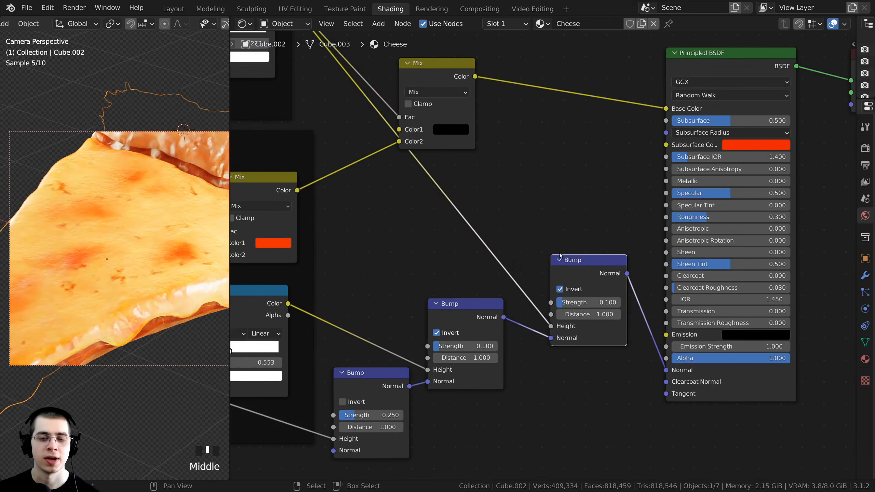
Preview the third Bump's normals on the cheese and set its Strength to 0.2
left_click(594, 275, "ctrl+shift")
middle_click_drag(155, 276, 225, 409, "shift")
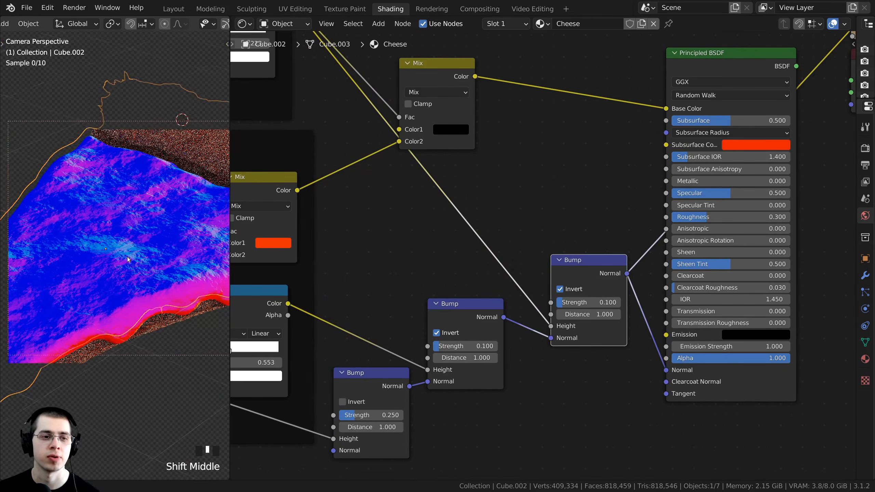
scroll(225, 409, "up", 5)
scroll(543, 256, "up", 3)
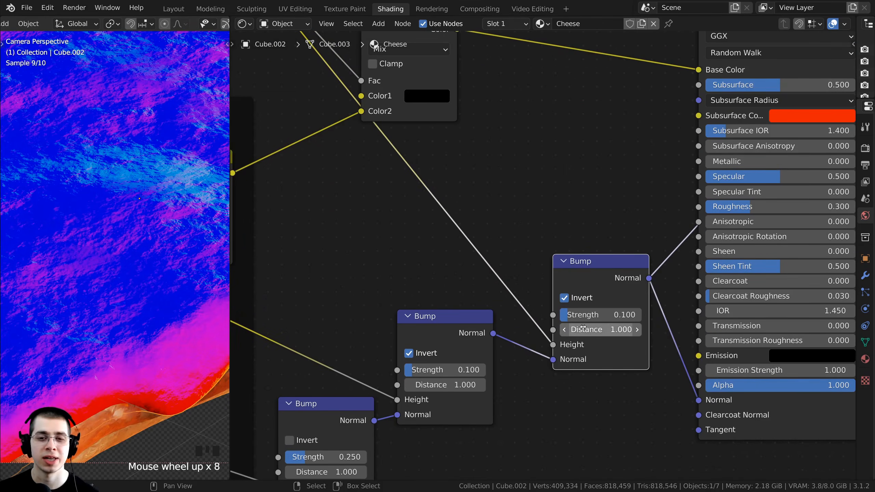
left_click(585, 316)
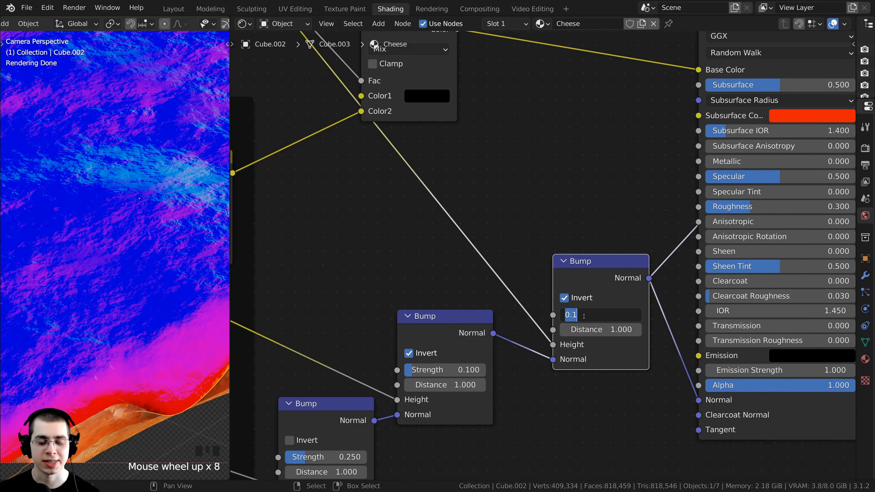
type("0.2")
left_click(154, 265)
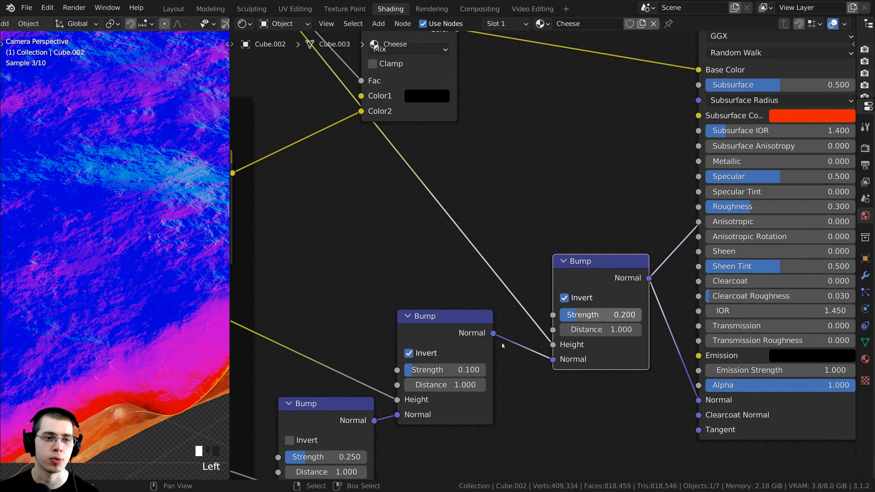
Compare the third Bump's normals on the cheese surface with Invert off and on, leaving Invert enabled
scroll(154, 265, "up", 4)
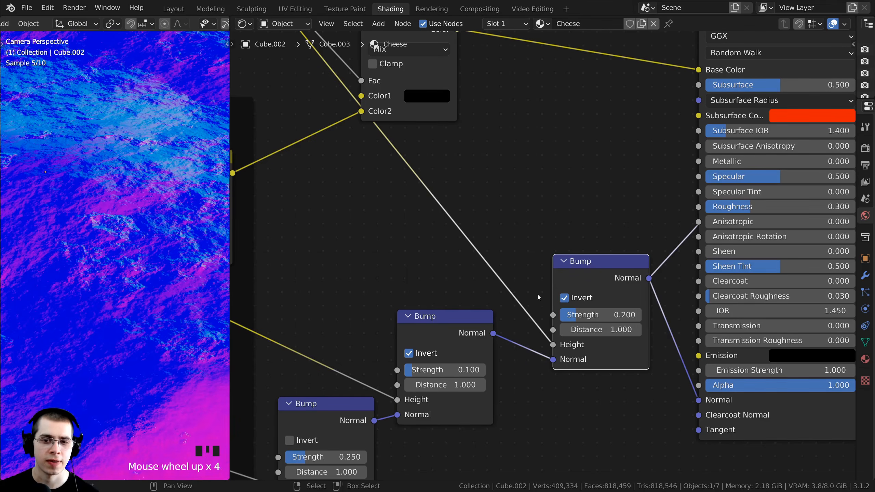
left_click(565, 298)
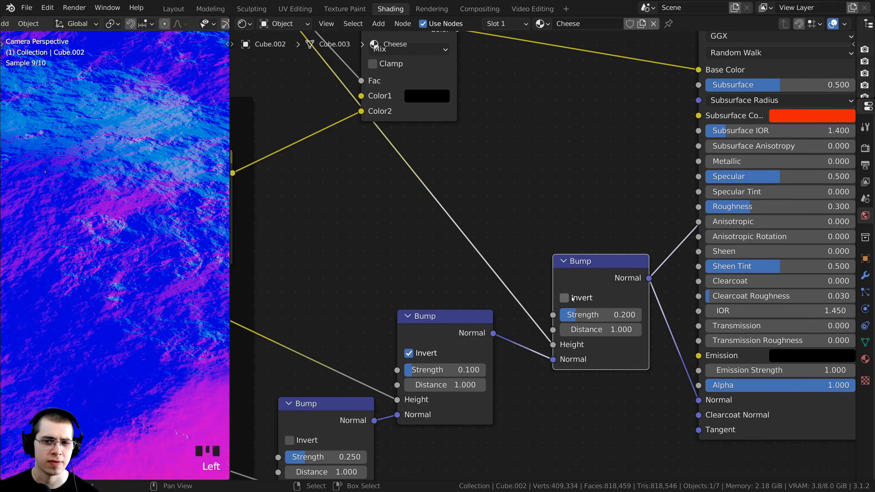
scroll(127, 219, "up", 3)
scroll(103, 203, "down", 3)
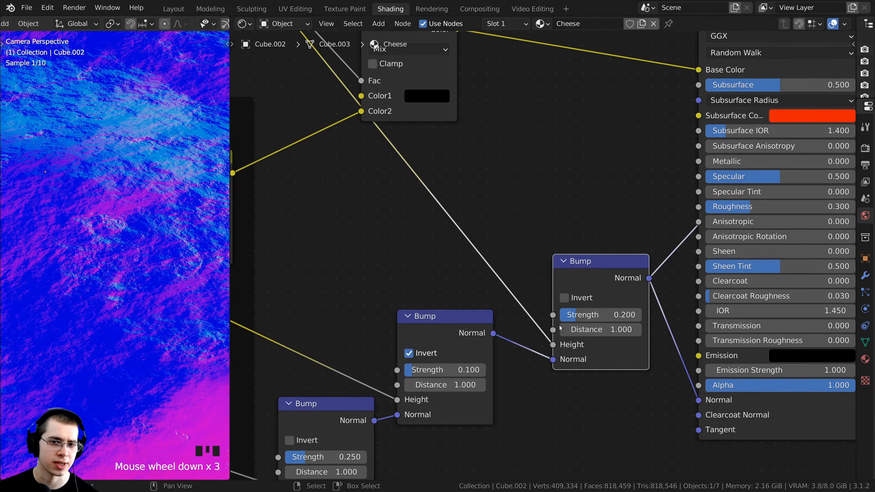
left_click(565, 298)
scroll(134, 251, "down", 9)
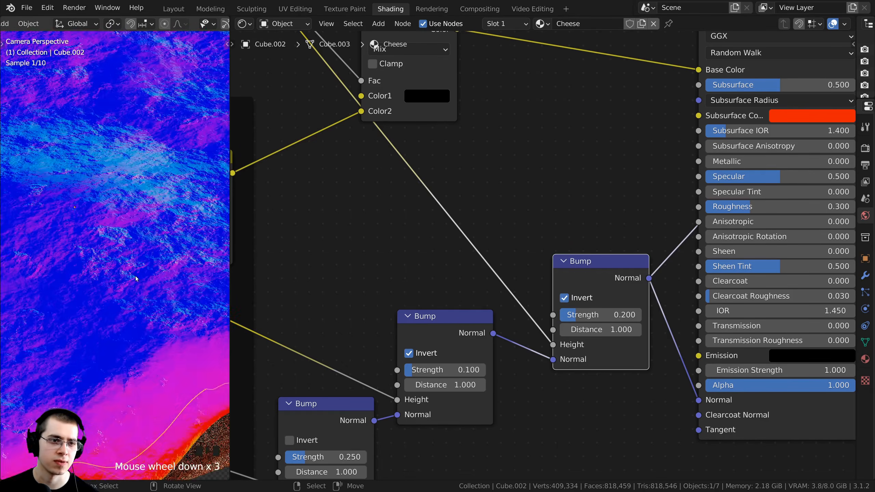
middle_click_drag(133, 251, 136, 263, "shift")
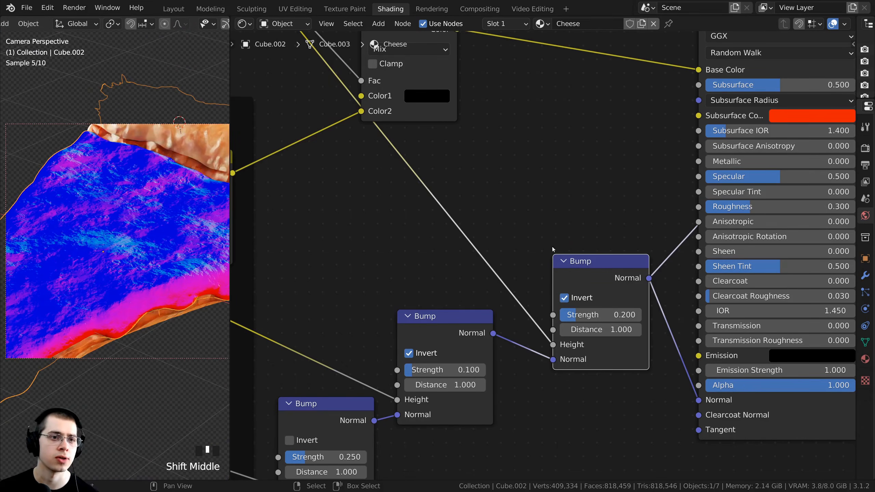
Reconnect the Principled BSDF to the Material Output and inspect the shaded pizza slice from above and through the camera
scroll(548, 251, "down", 6)
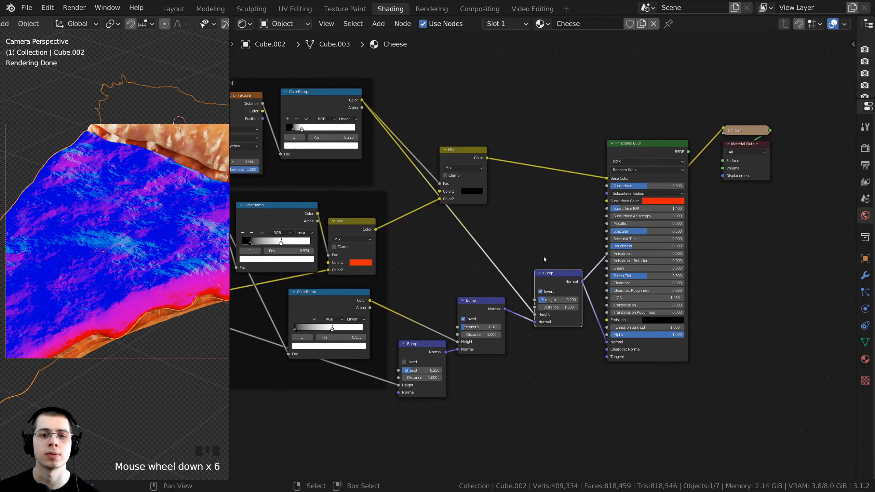
left_click(636, 150, "ctrl+shift")
scroll(107, 241, "down", 3)
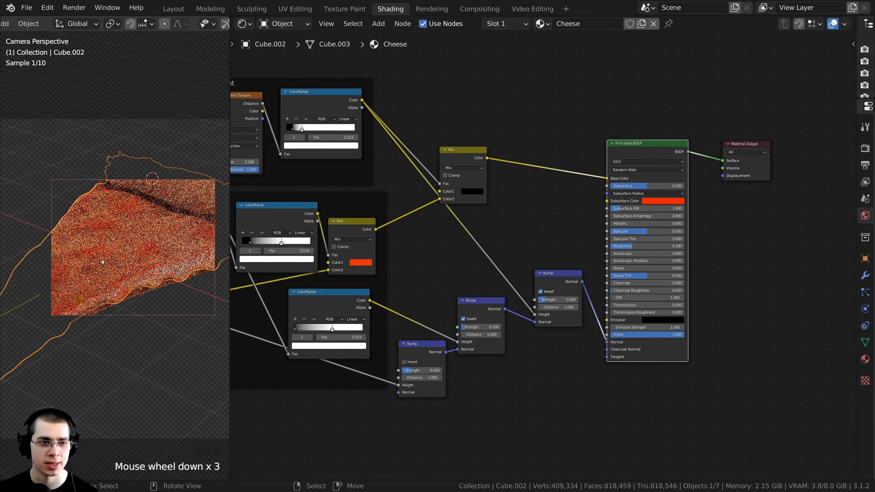
middle_click_drag(111, 264, 143, 259)
scroll(143, 258, "up", 5)
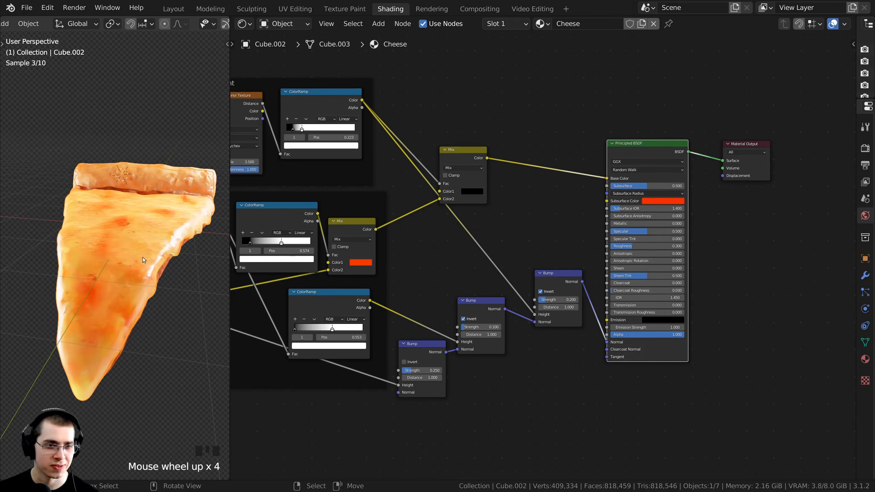
scroll(301, 262, "down", 1)
middle_click_drag(301, 262, 371, 278)
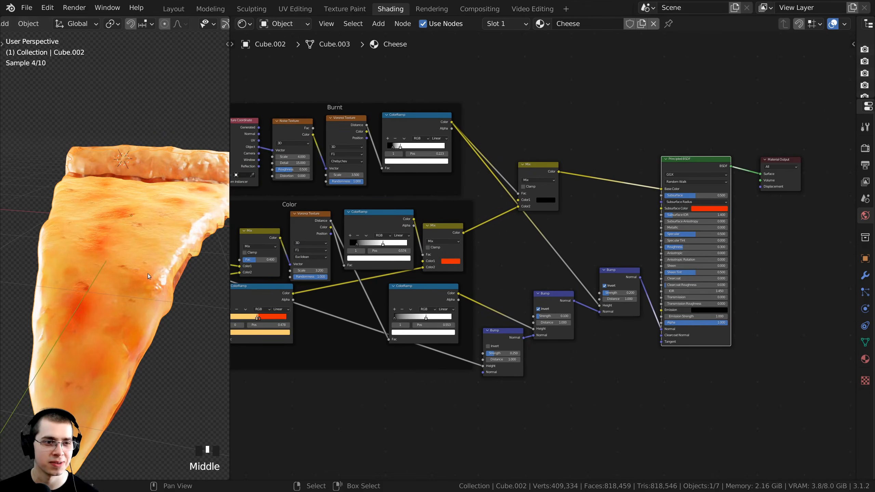
key("KP_0")
scroll(138, 242, "up", 4)
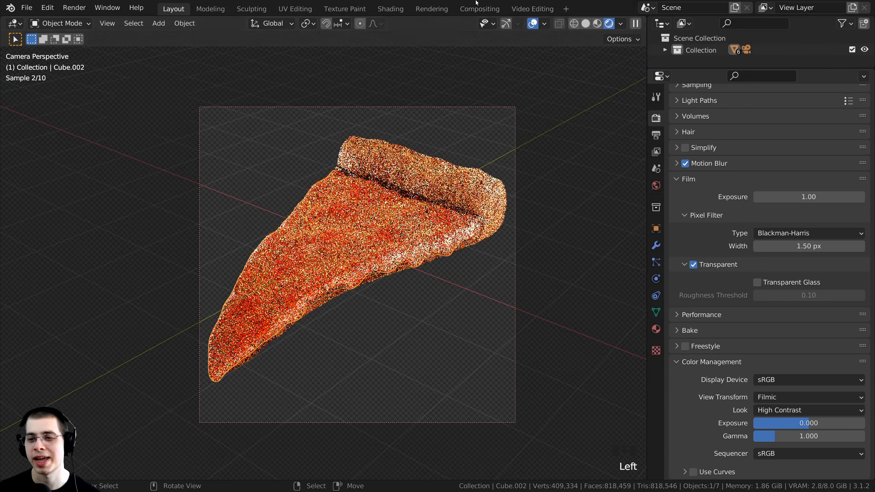
Deselect all objects in the scene and save the pizza slice file
left_click(498, 201)
scroll(499, 203, "up", 1)
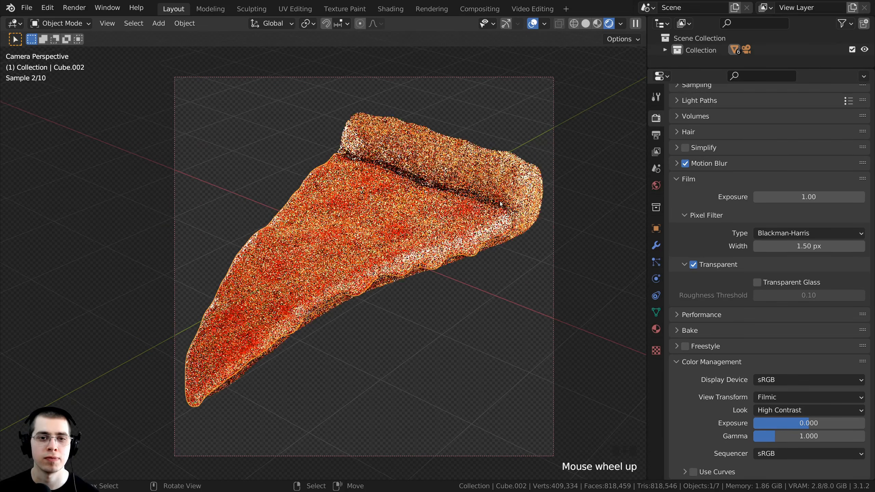
key("a")
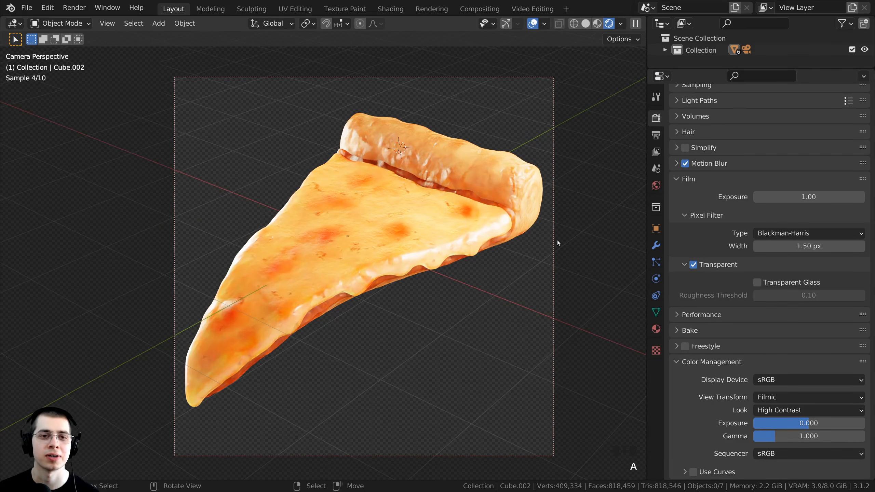
left_click(560, 87)
key("ctrl+s")
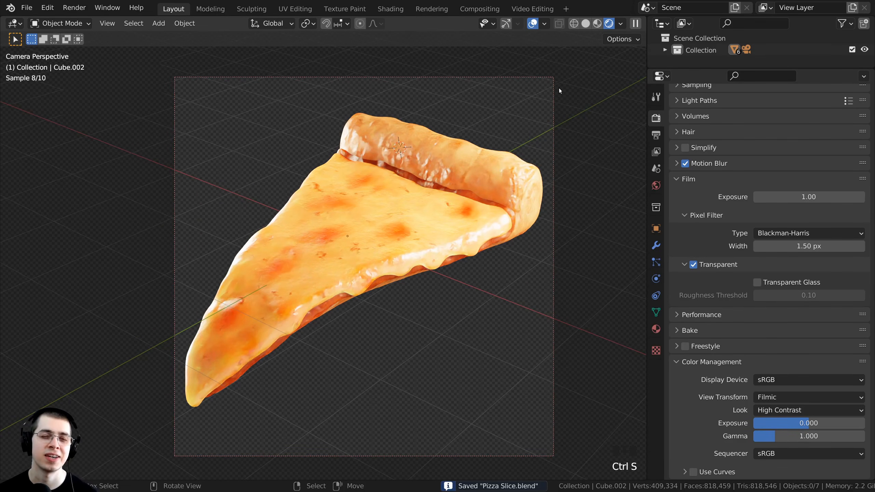